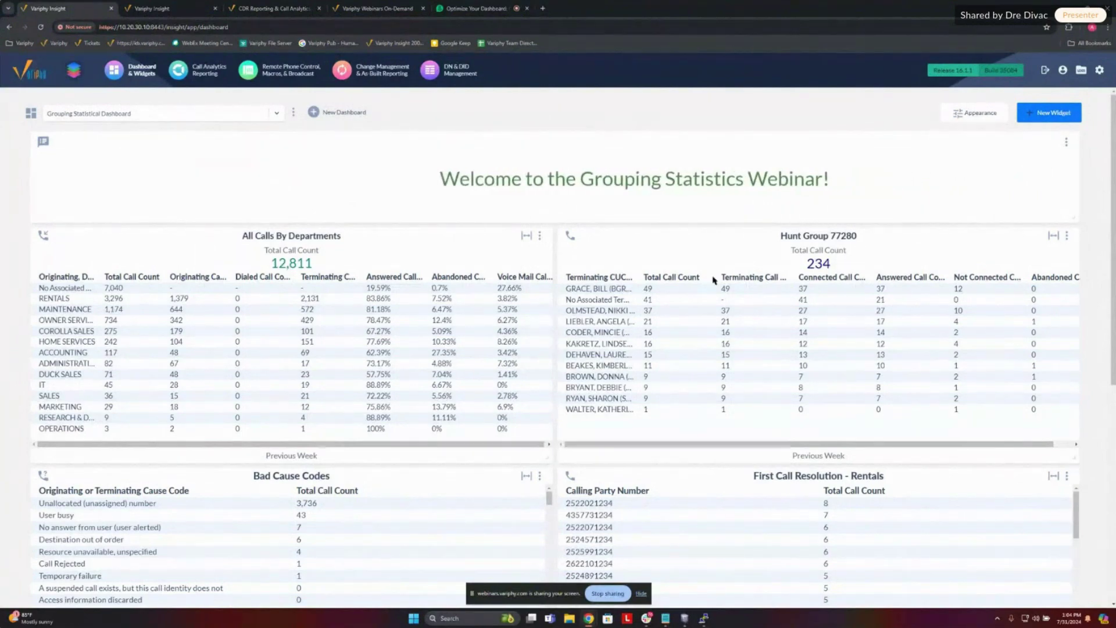
Step: Review the widgets on the Grouping Statistical Dashboard, from All Calls By Departments down to Top 10 Phones over 30% Concealment
scroll(692, 376, down, 1)
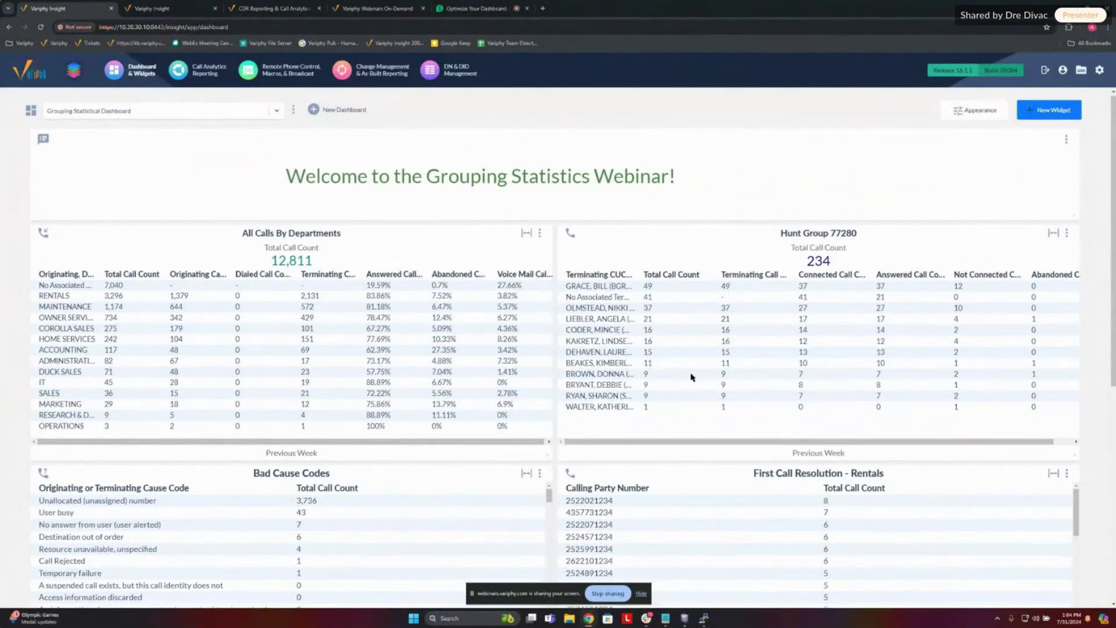
scroll(692, 376, down, 2)
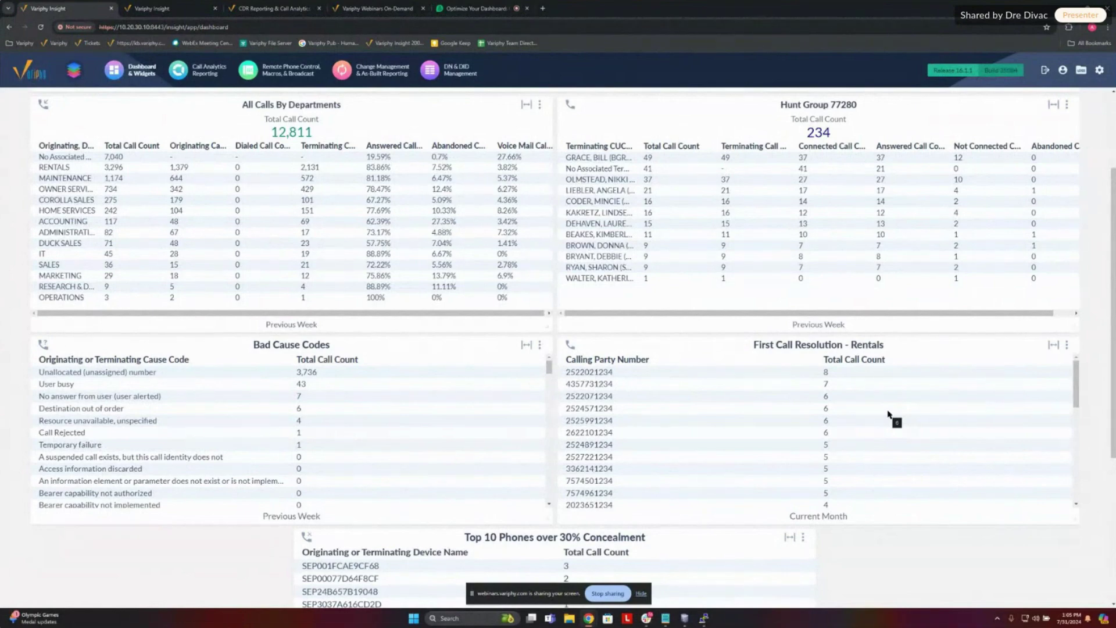
scroll(1077, 503, down, 4)
scroll(1011, 471, up, 3)
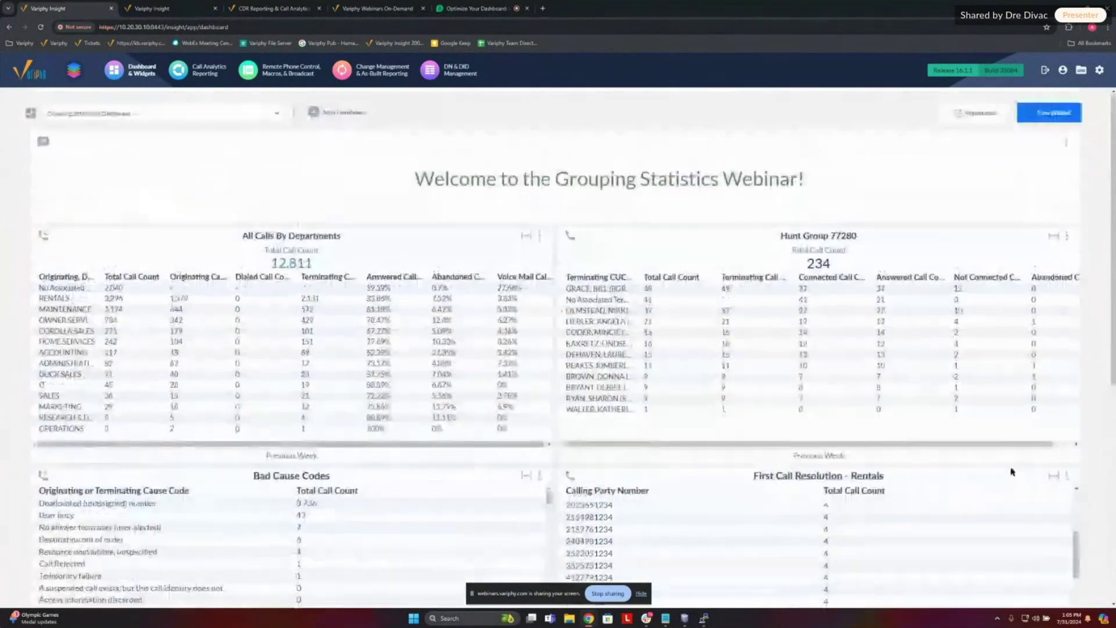
scroll(614, 417, down, 5)
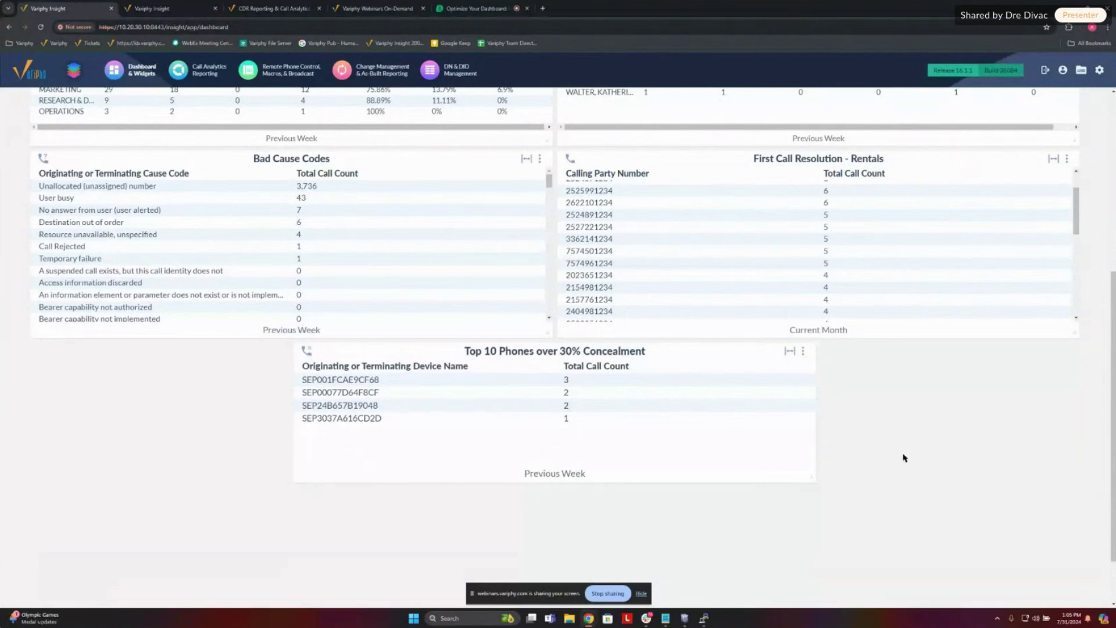
scroll(903, 457, up, 5)
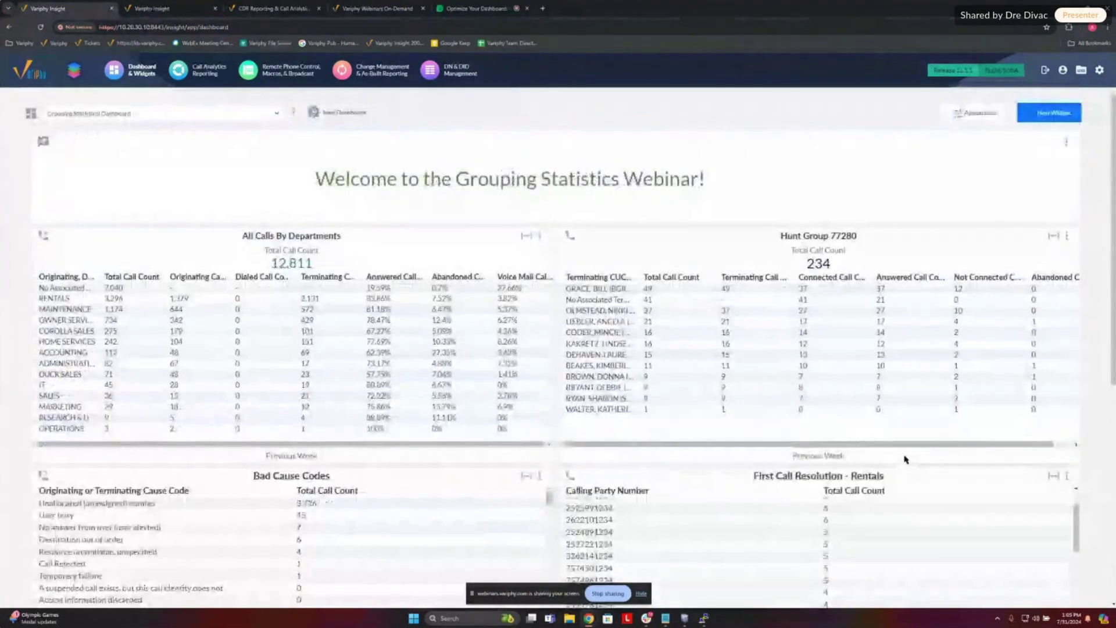
Step: Create a new dashboard named Grouping Webinar
click(313, 112)
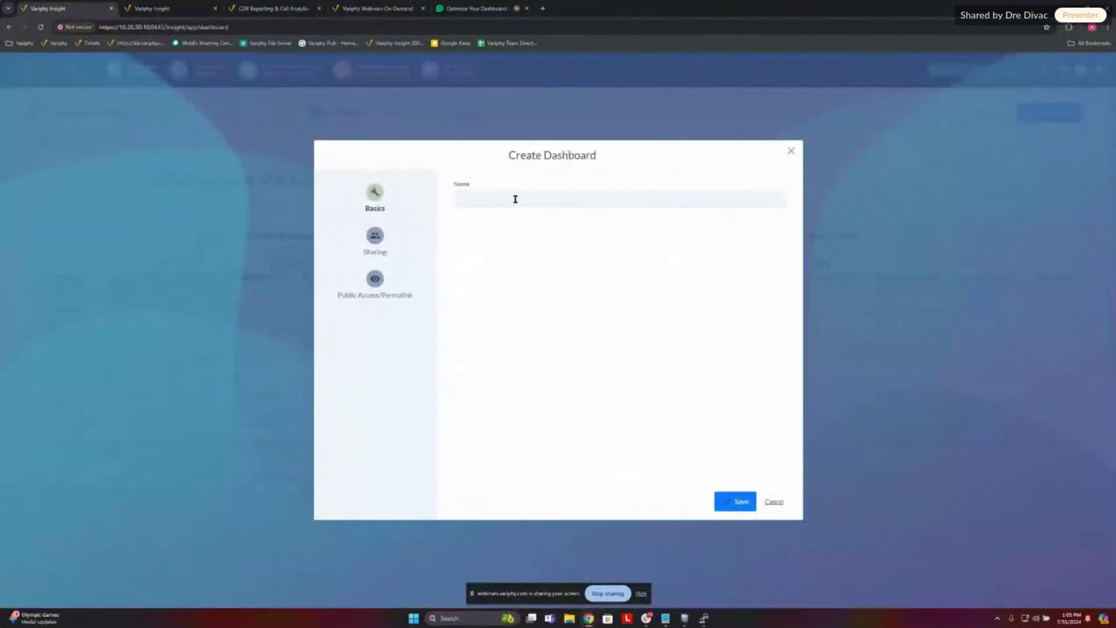
text(Grouping Webinar)
click(735, 500)
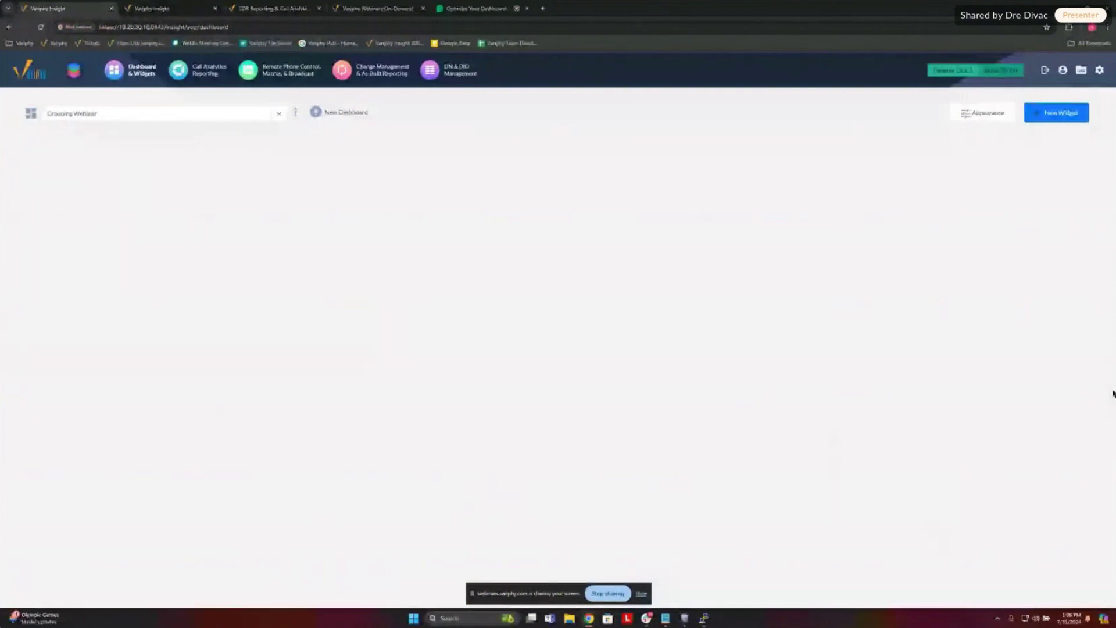
Step: Start a new Grouping Statistics widget for the Call Analytics feature on the Mexico City - 11.X Cluster platform
click(1061, 121)
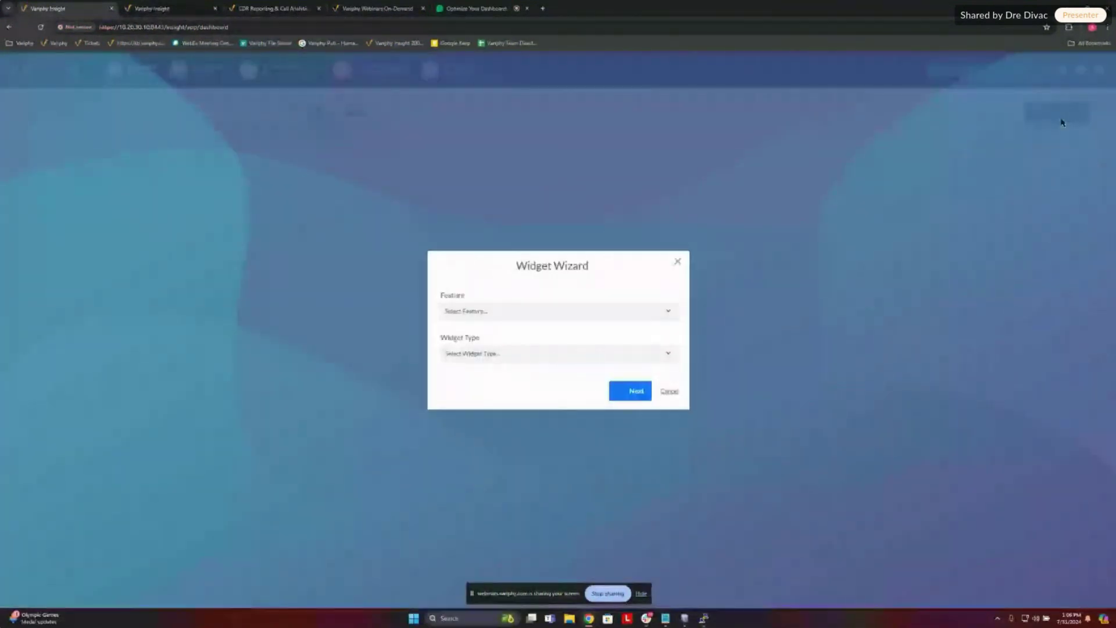
click(469, 312)
click(470, 330)
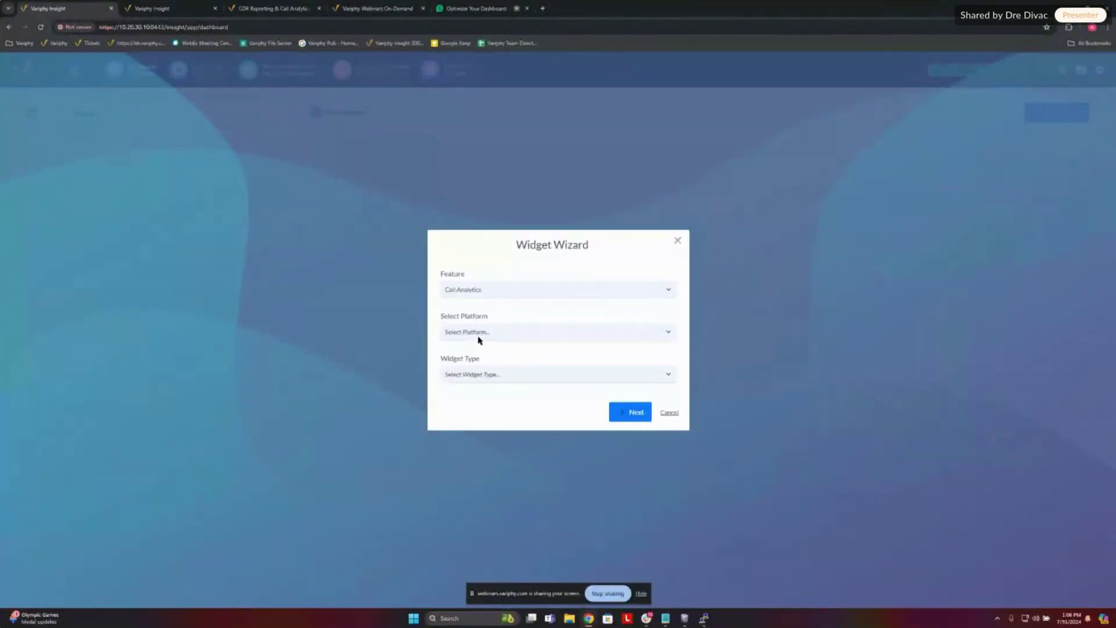
click(481, 336)
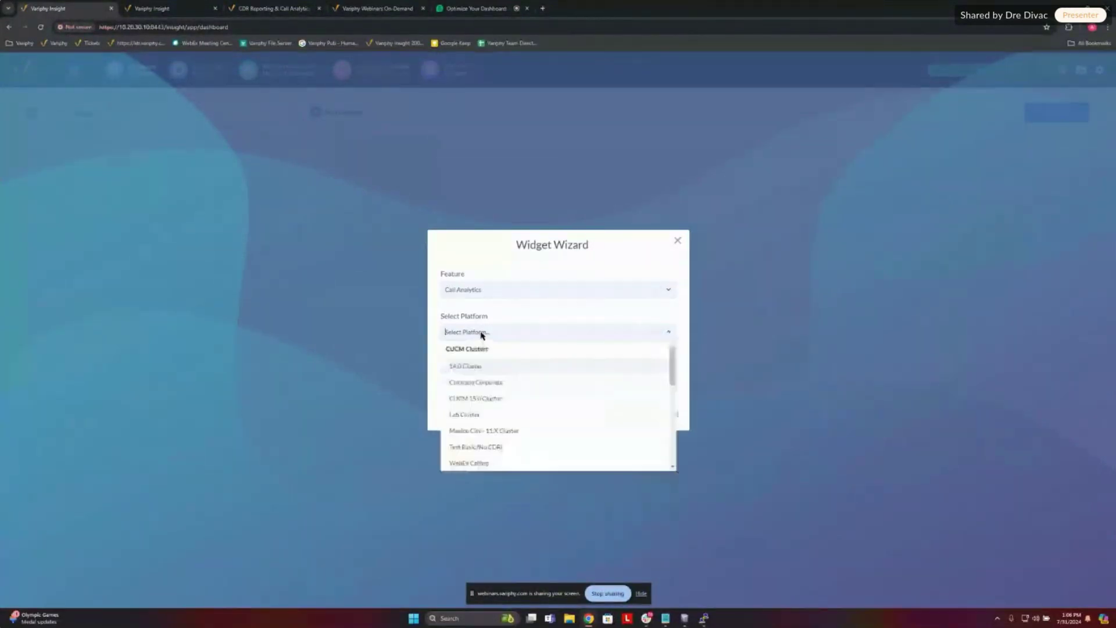
click(487, 418)
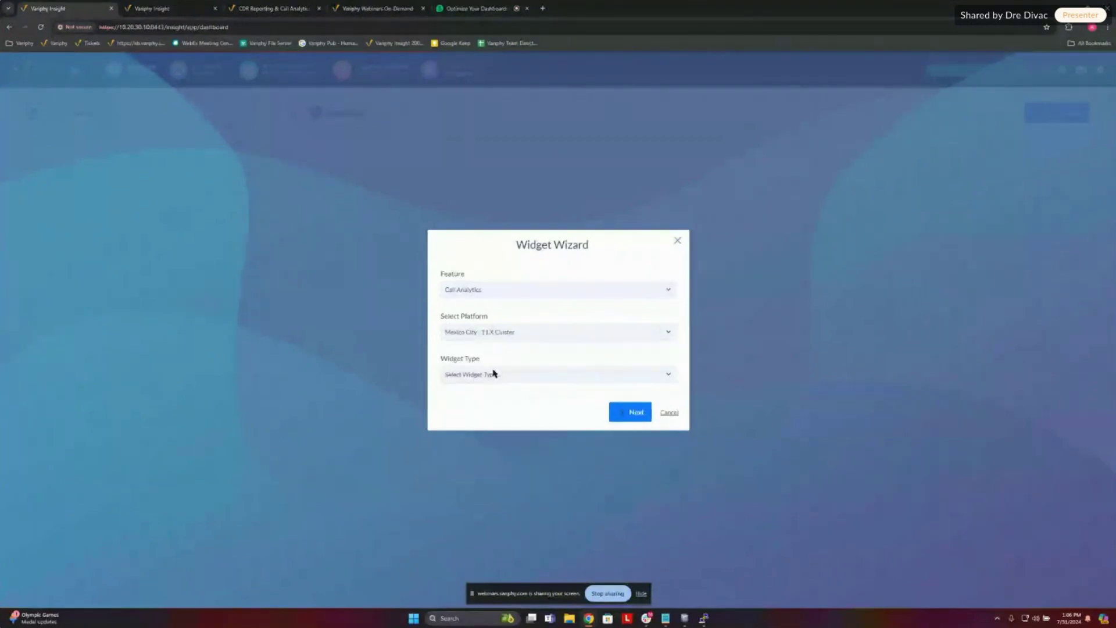
click(491, 375)
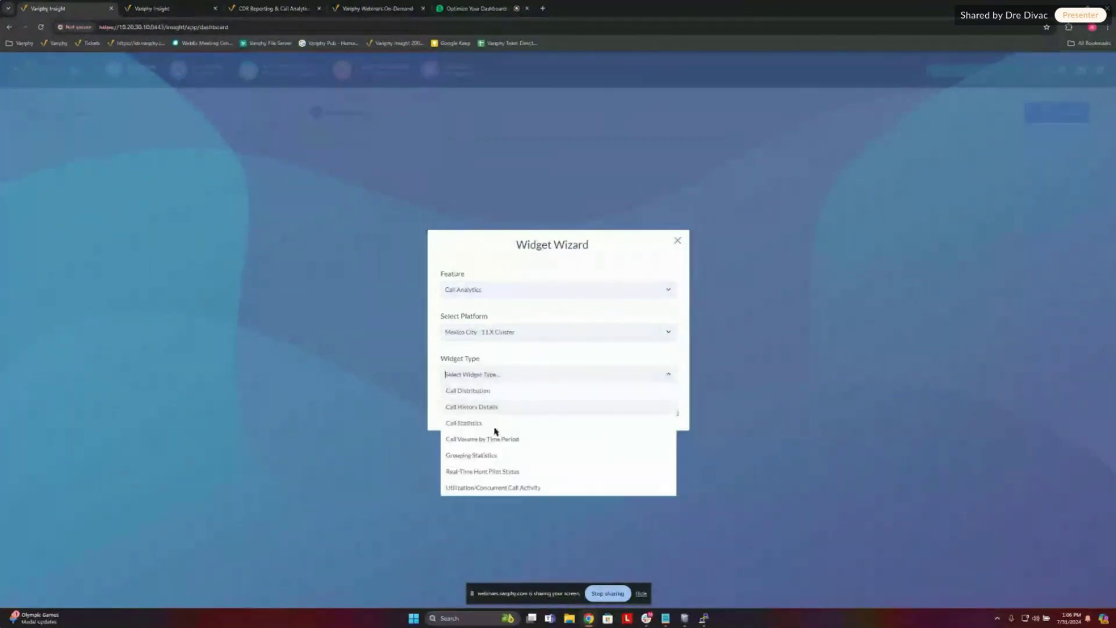
click(481, 456)
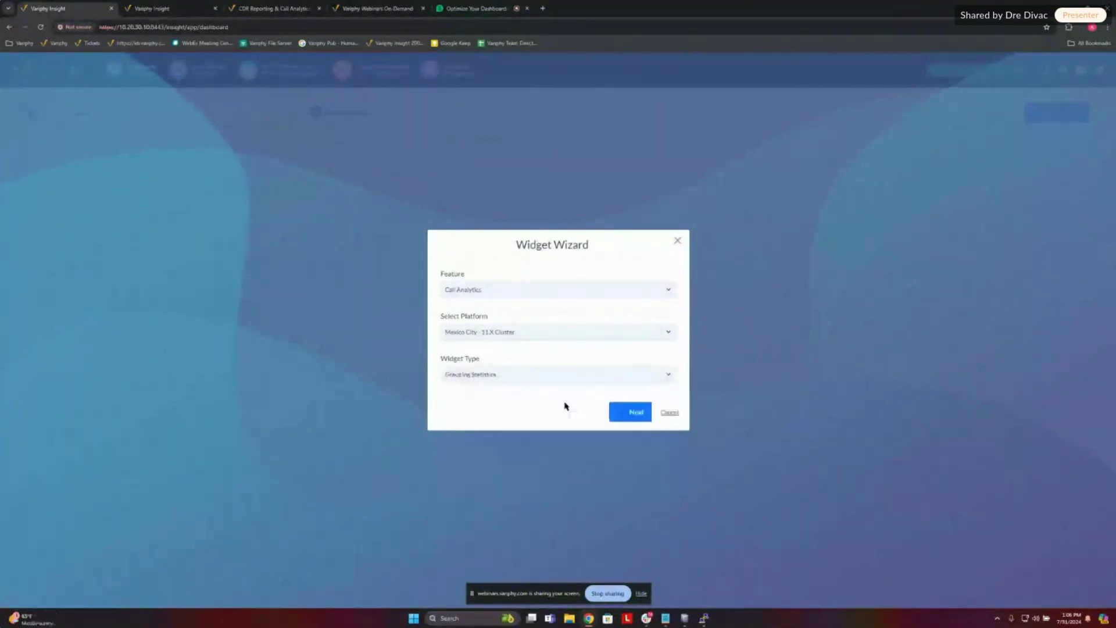
click(627, 413)
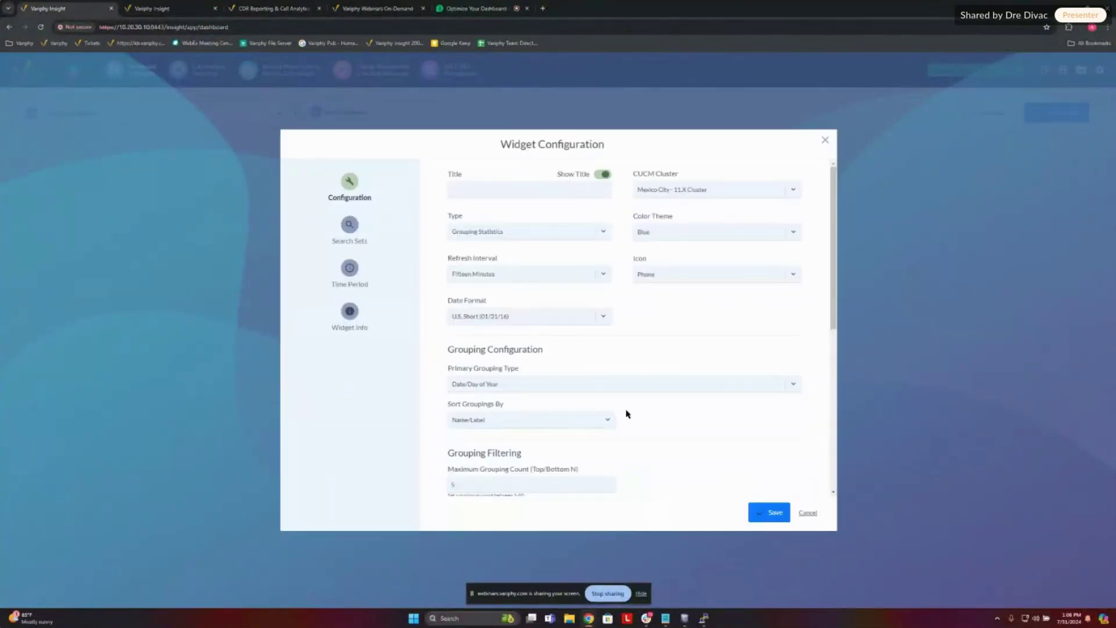
Step: Title the widget All Calls by Department and create a search set in it named All Calls
click(501, 188)
text(All Calls by Department)
click(357, 226)
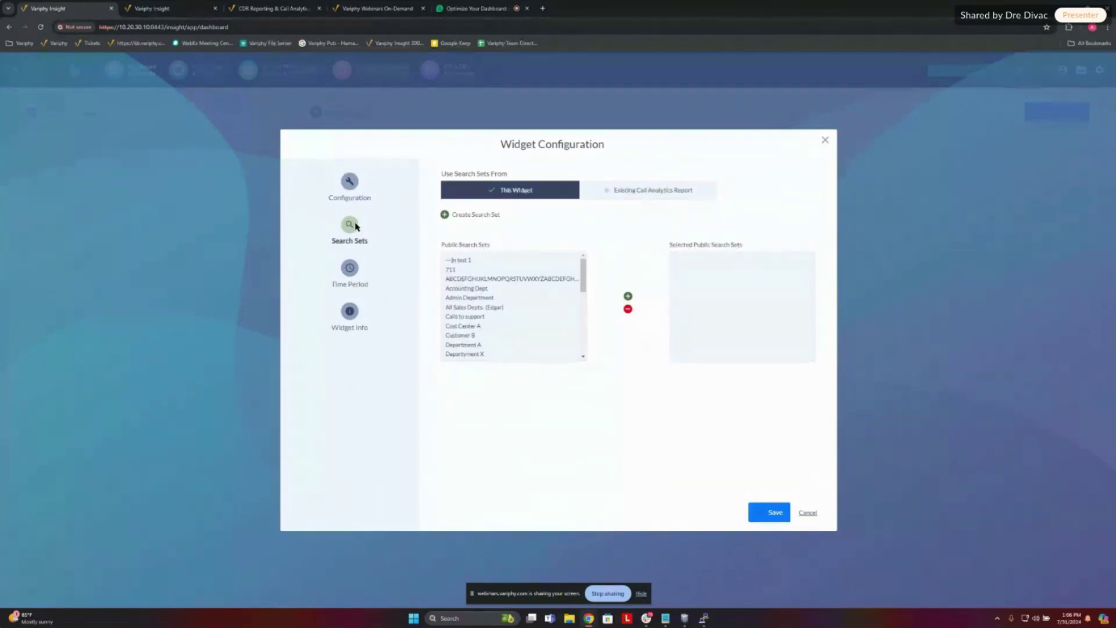
click(487, 216)
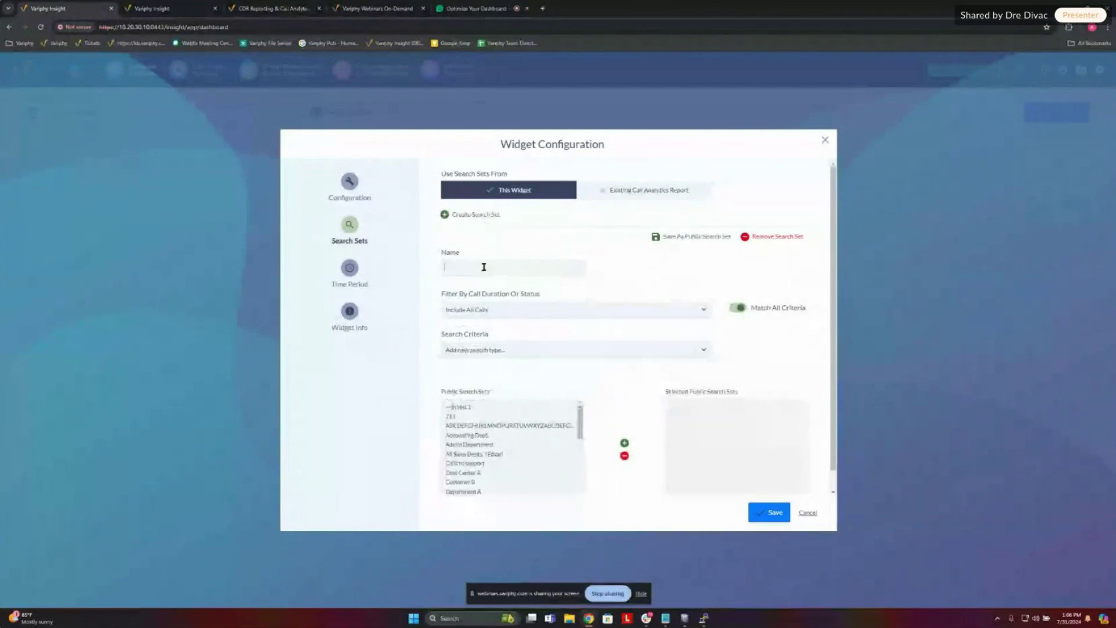
text(All Calls)
Step: Add a Call Scenario Types criterion to the All Calls search set with the value Total Calls
click(471, 351)
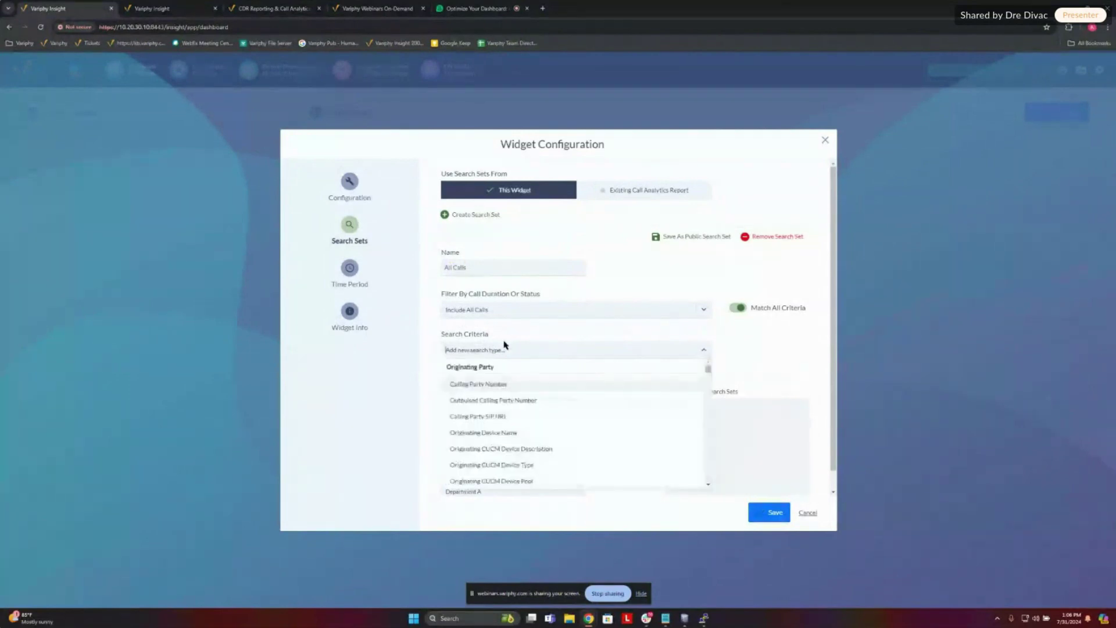
text(scen)
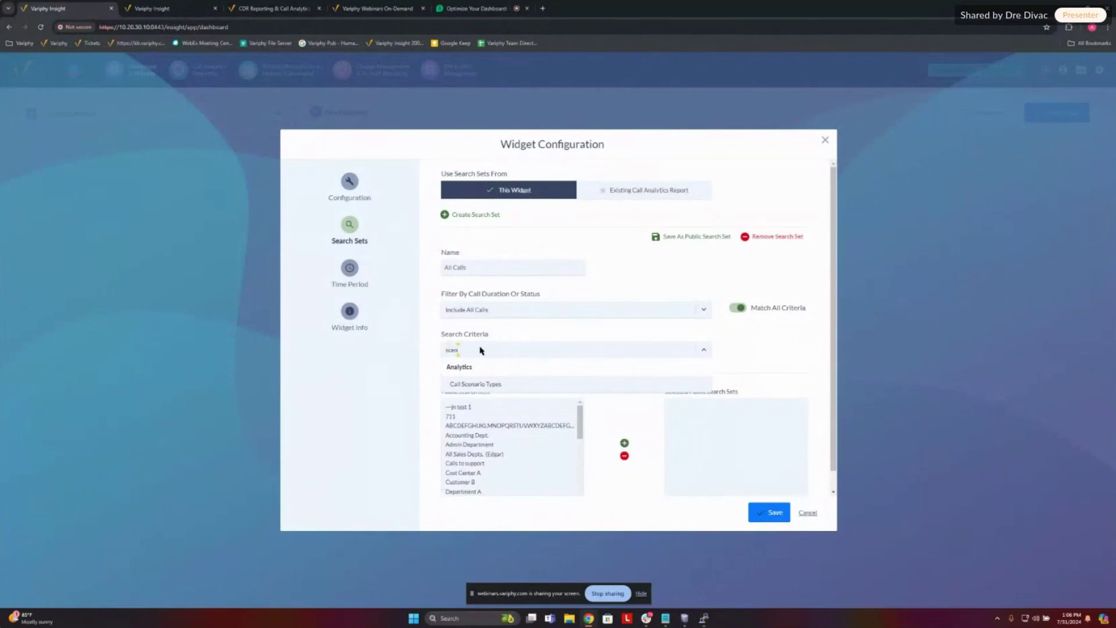
click(476, 385)
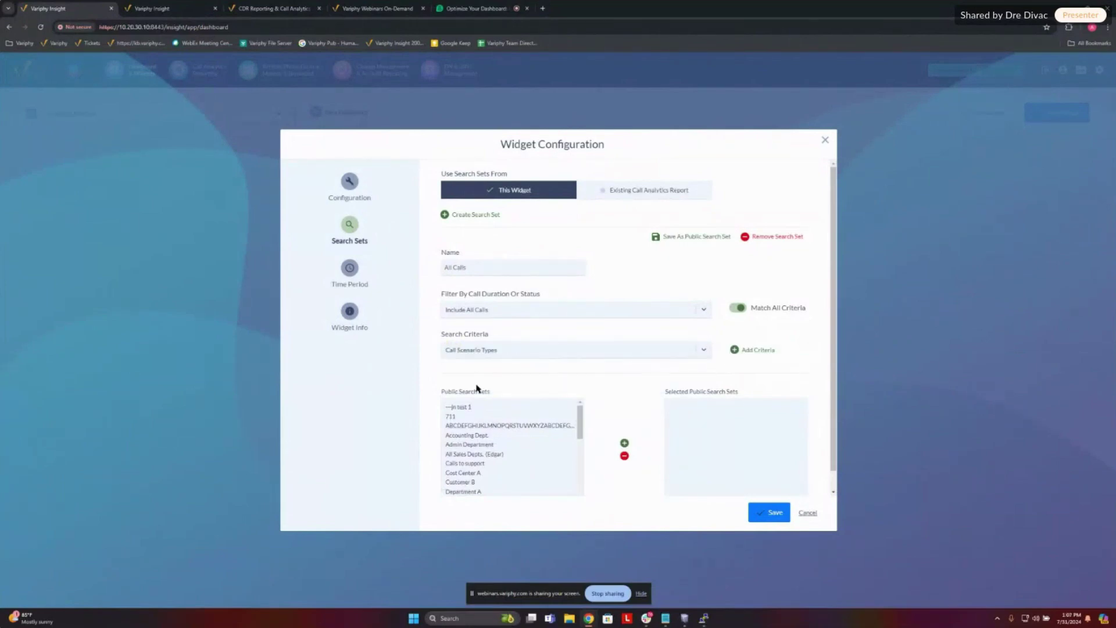
click(749, 350)
click(536, 398)
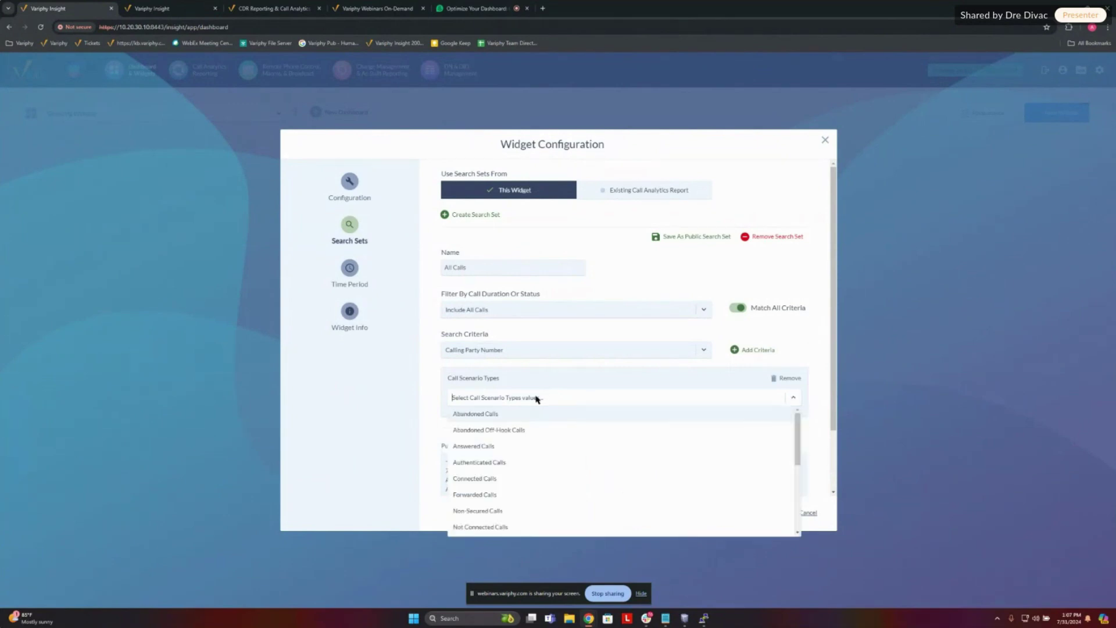
drag(797, 433, 560, 486)
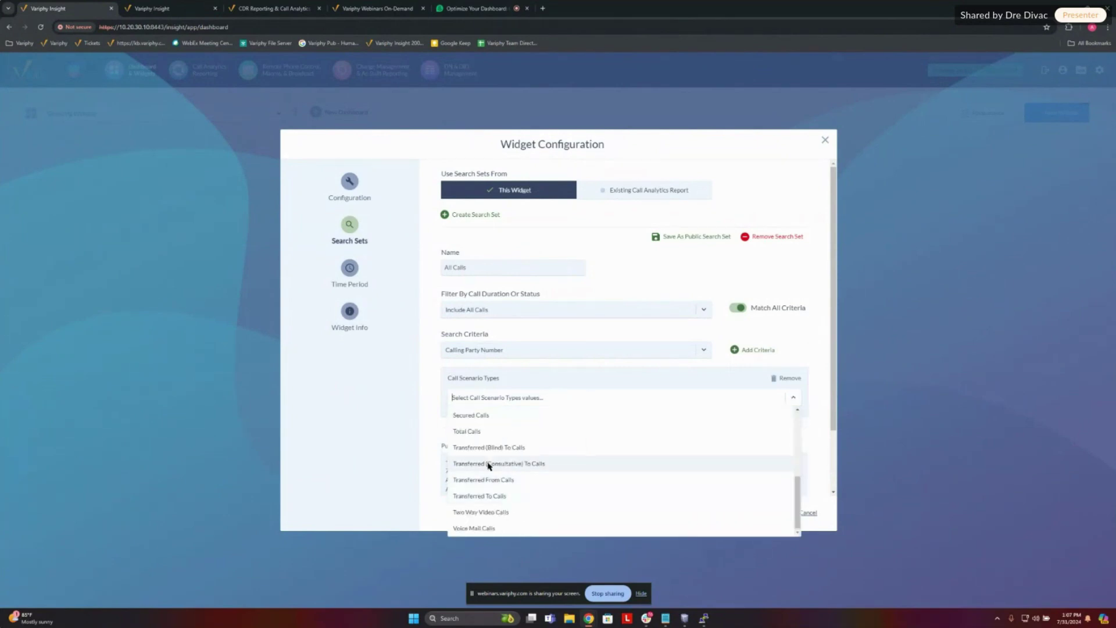
click(474, 433)
click(412, 416)
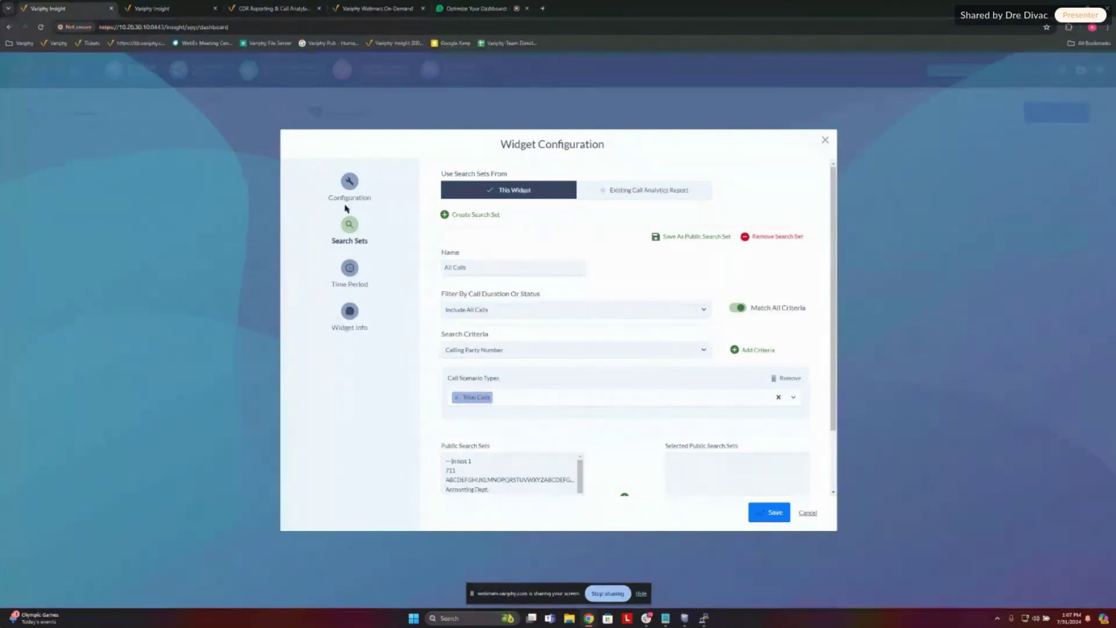
Step: Set the widget's primary grouping type to Originating or Terminating CUCM Department
click(356, 186)
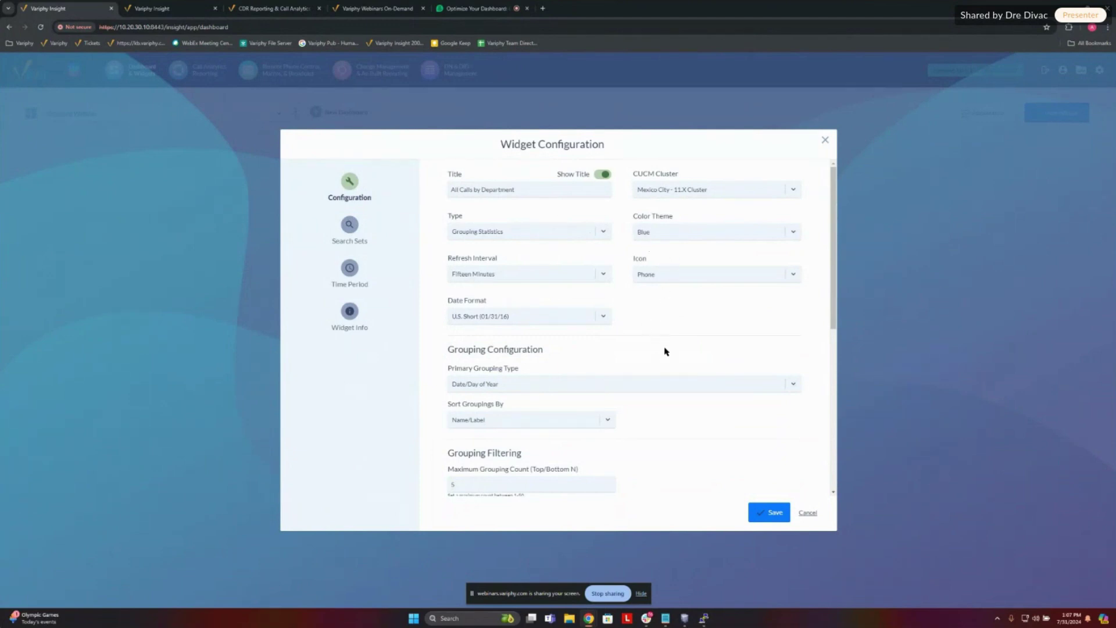
scroll(663, 349, down, 1)
mouse_move(443, 304)
mouse_down()
mouse_move(558, 308)
mouse_move(450, 306)
mouse_up()
click(558, 309)
click(595, 311)
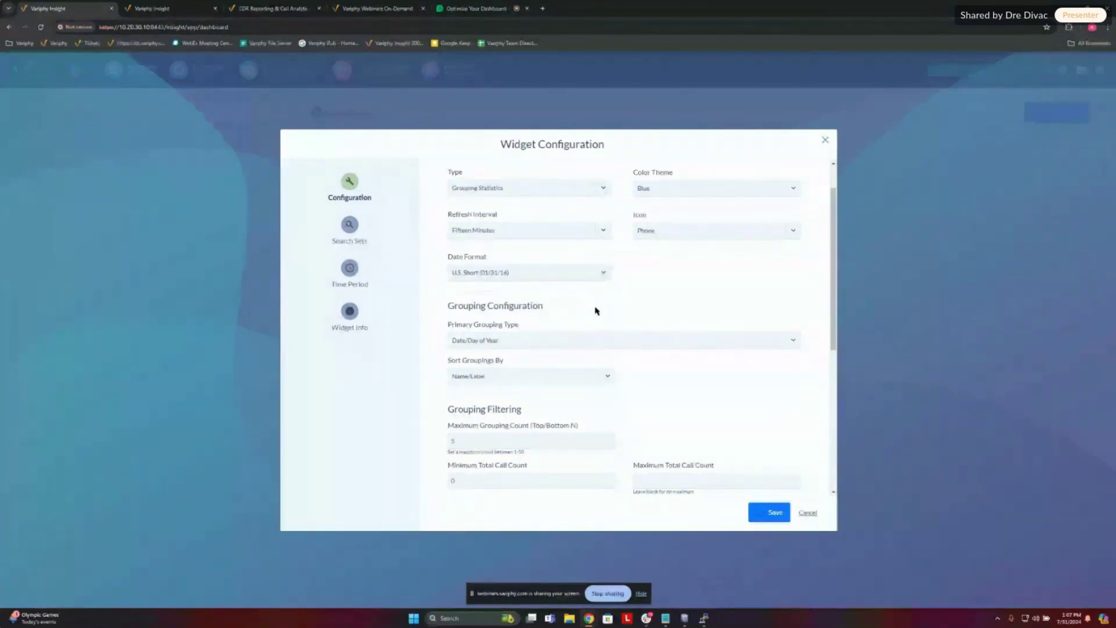
click(504, 340)
text(depar)
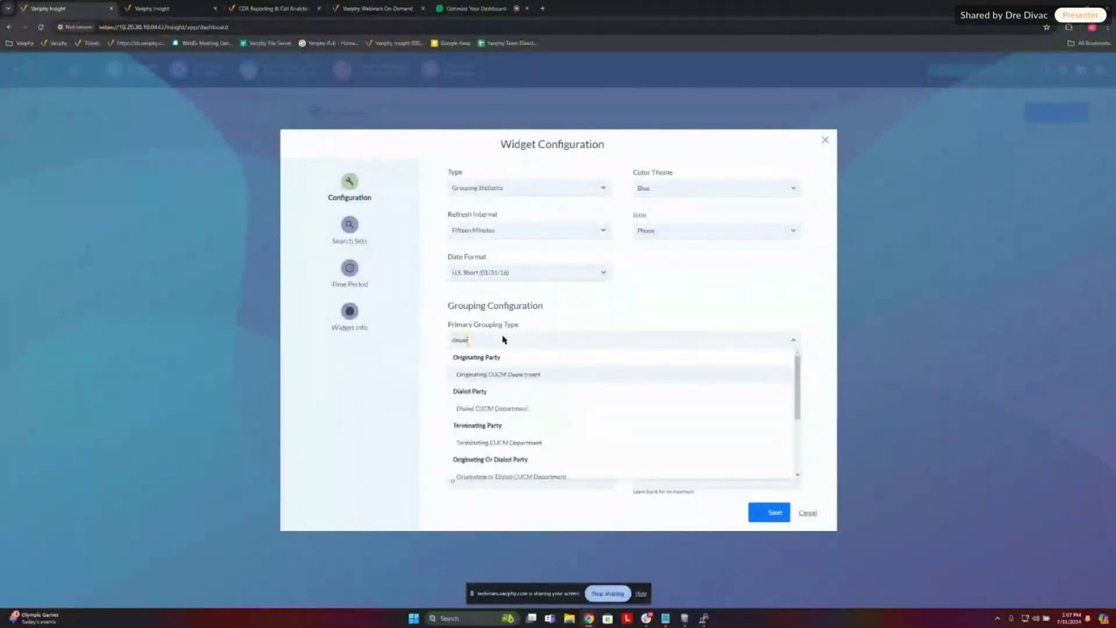
drag(794, 373, 793, 394)
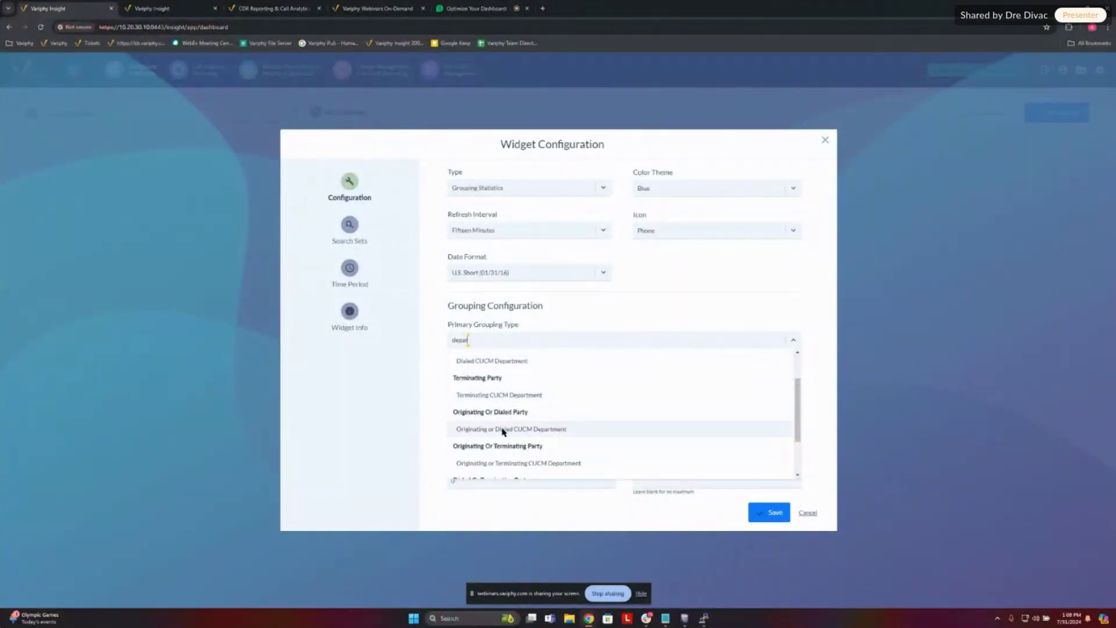
click(506, 462)
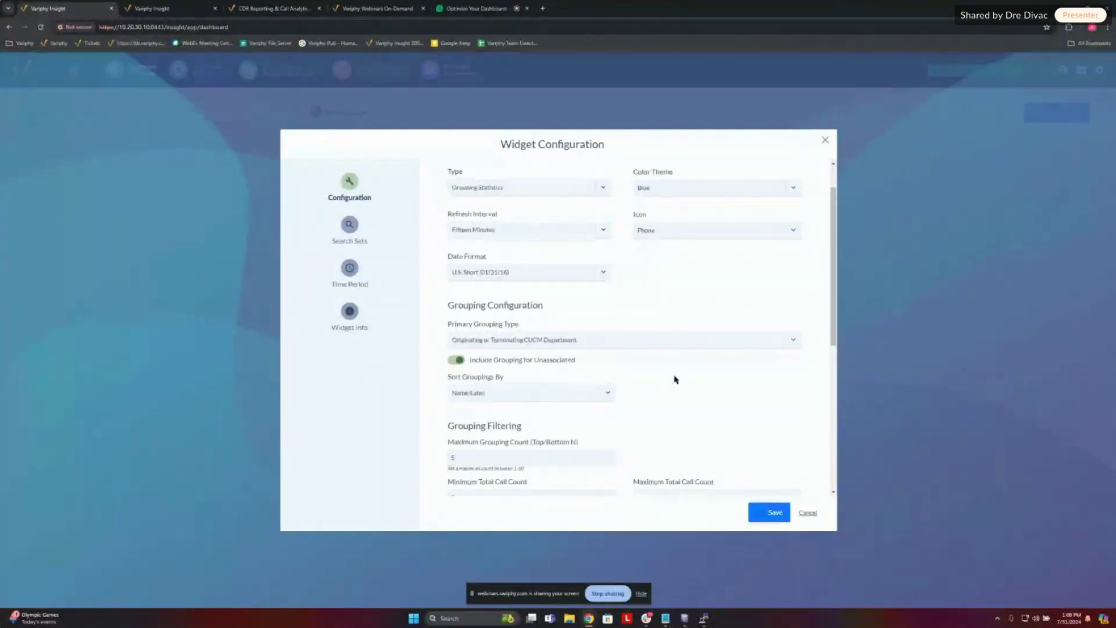
Step: Sort the groupings by Total Call Count (Highest to Lowest)
scroll(672, 378, down, 1)
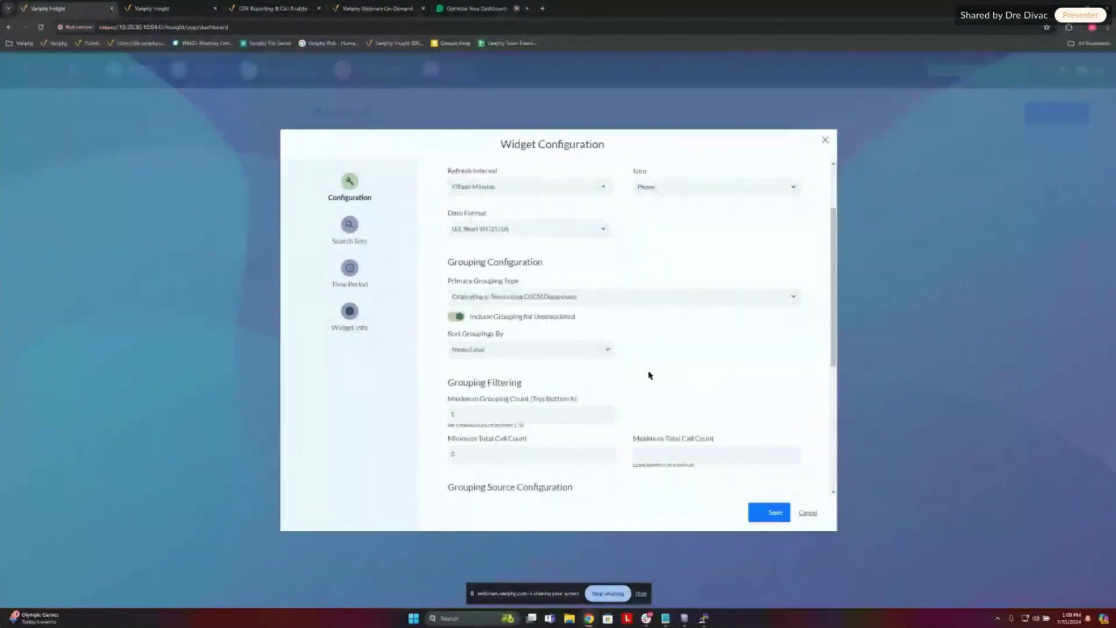
click(480, 355)
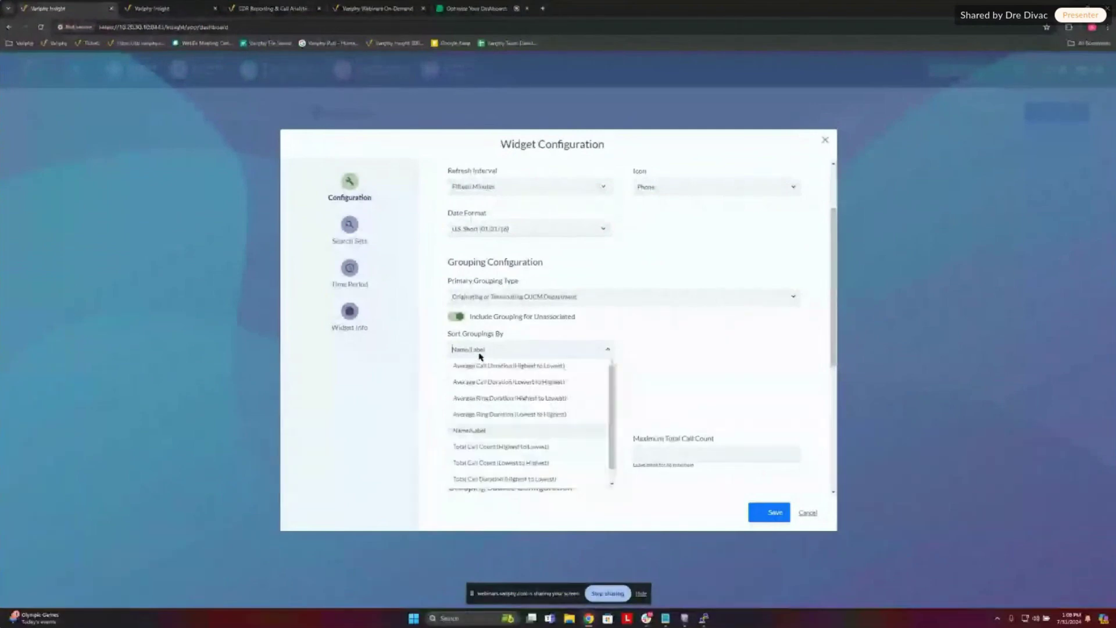
click(483, 445)
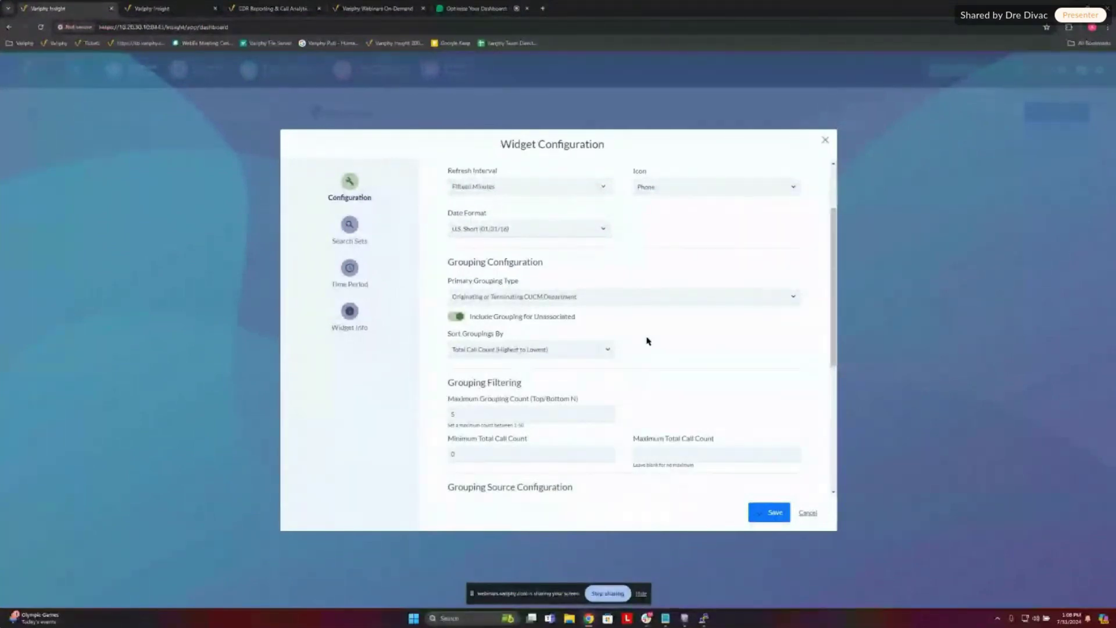
Step: Set the grouping filter to a maximum grouping count of 30 and a minimum total call count of 0
scroll(663, 341, down, 2)
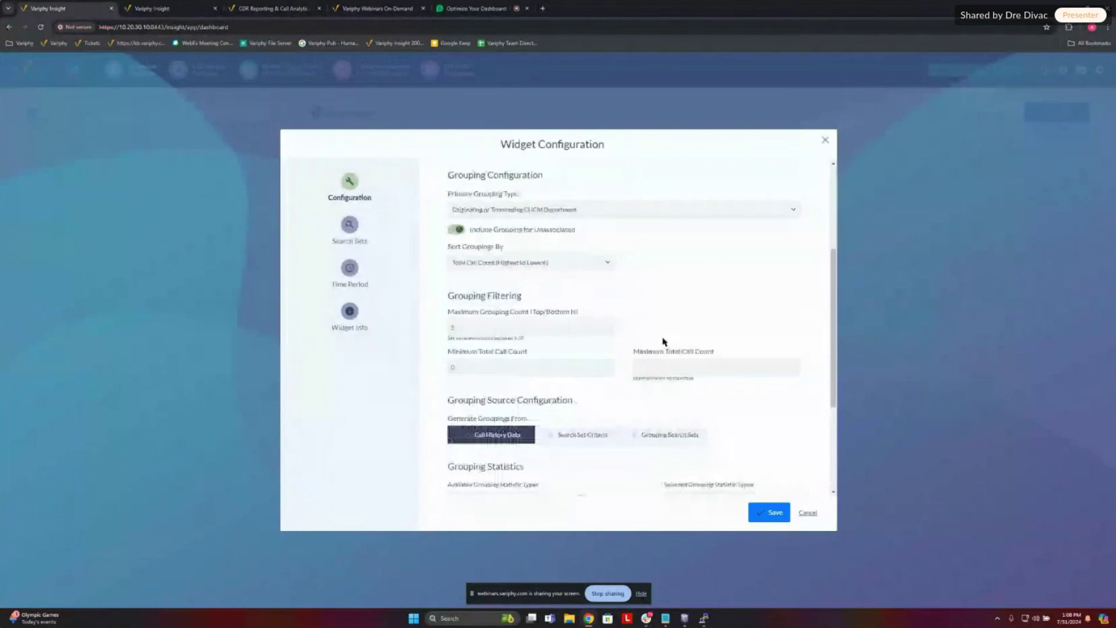
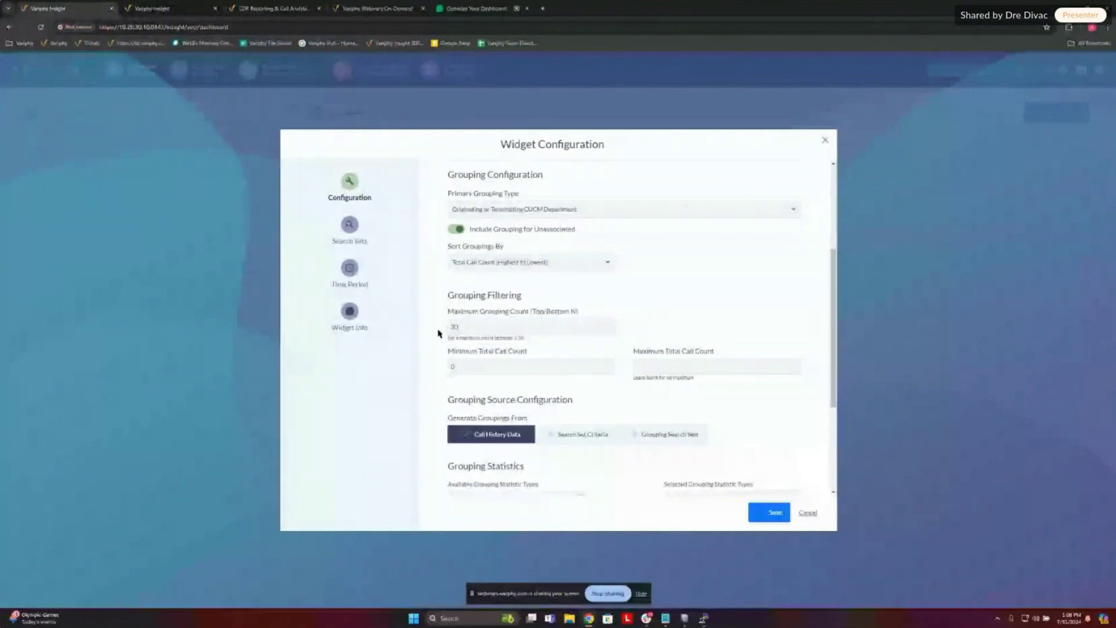
scroll(446, 347, down, 1)
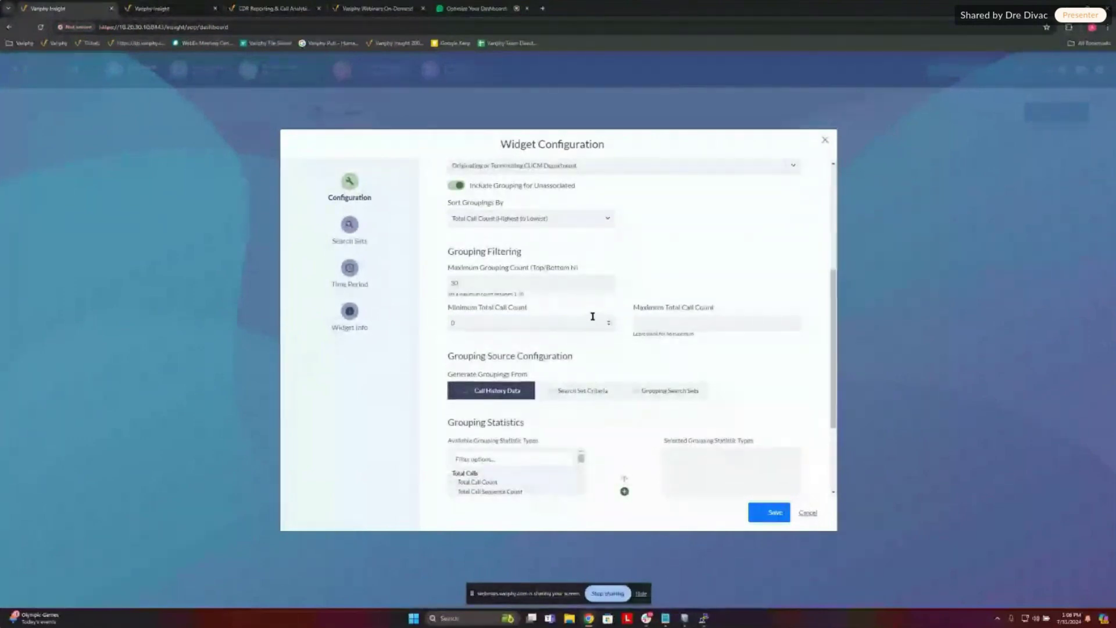
double_click(452, 323)
key(BackSpace)
text(0)
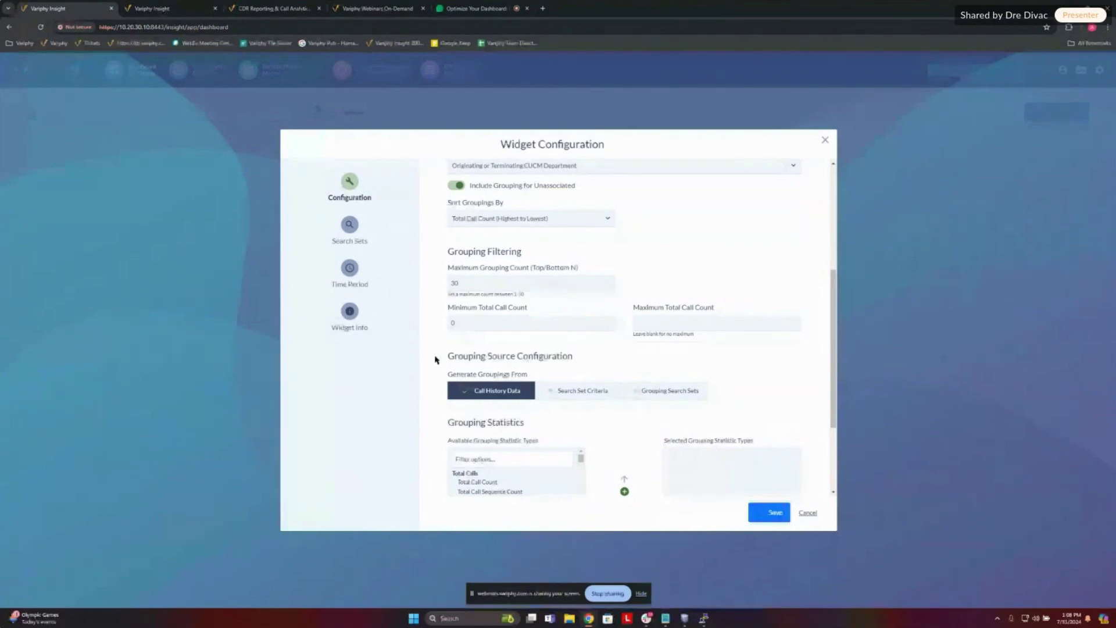
scroll(437, 359, down, 1)
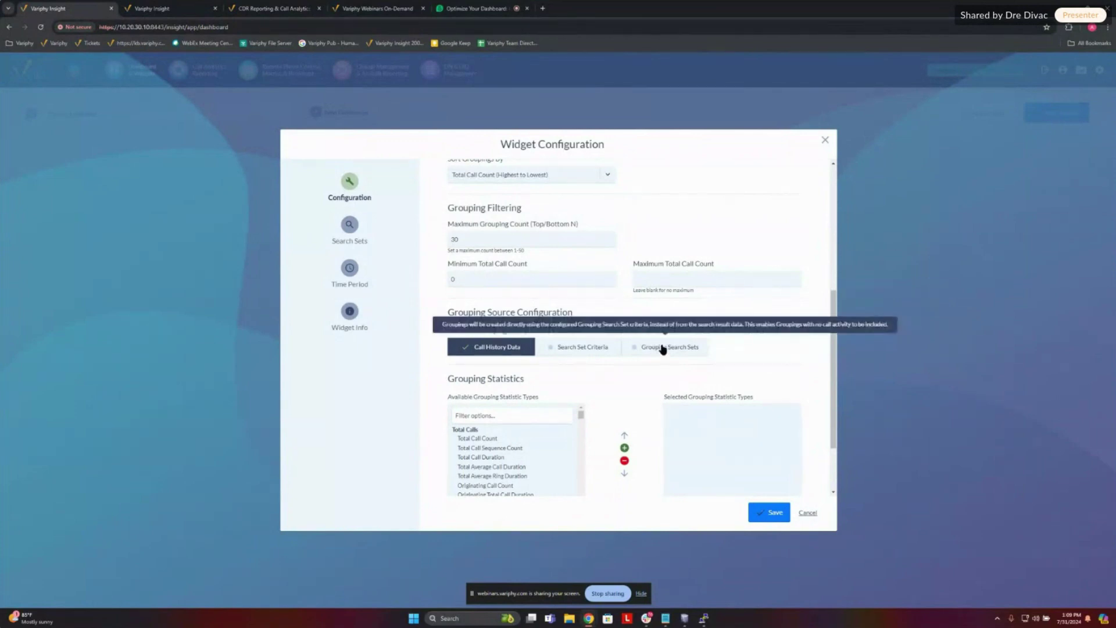
scroll(647, 381, down, 2)
scroll(649, 386, up, 3)
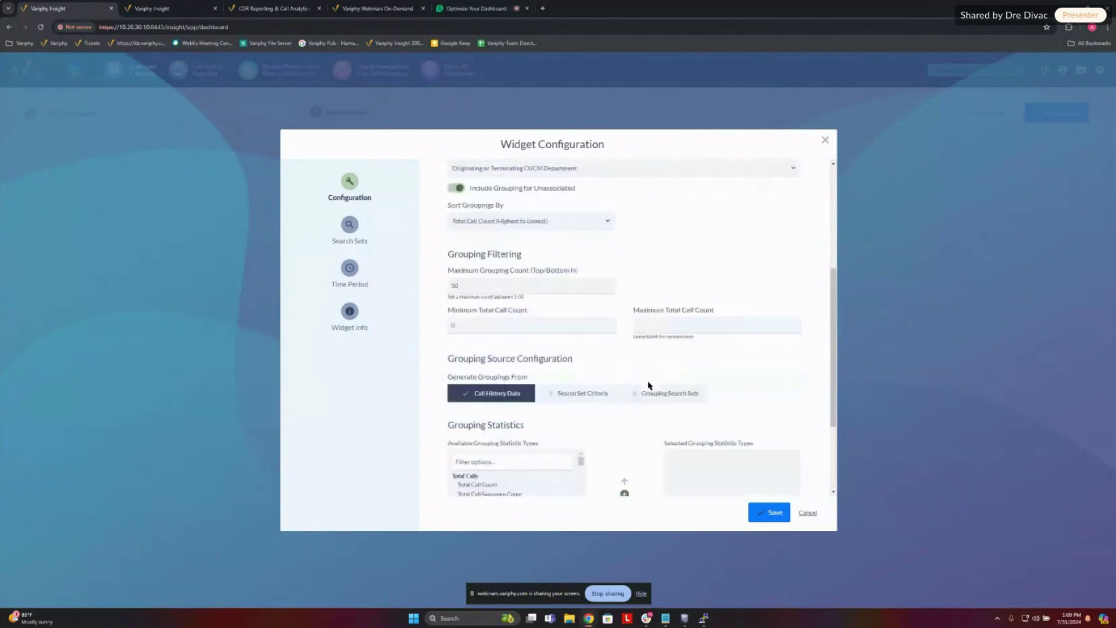
click(652, 391)
scroll(640, 383, down, 3)
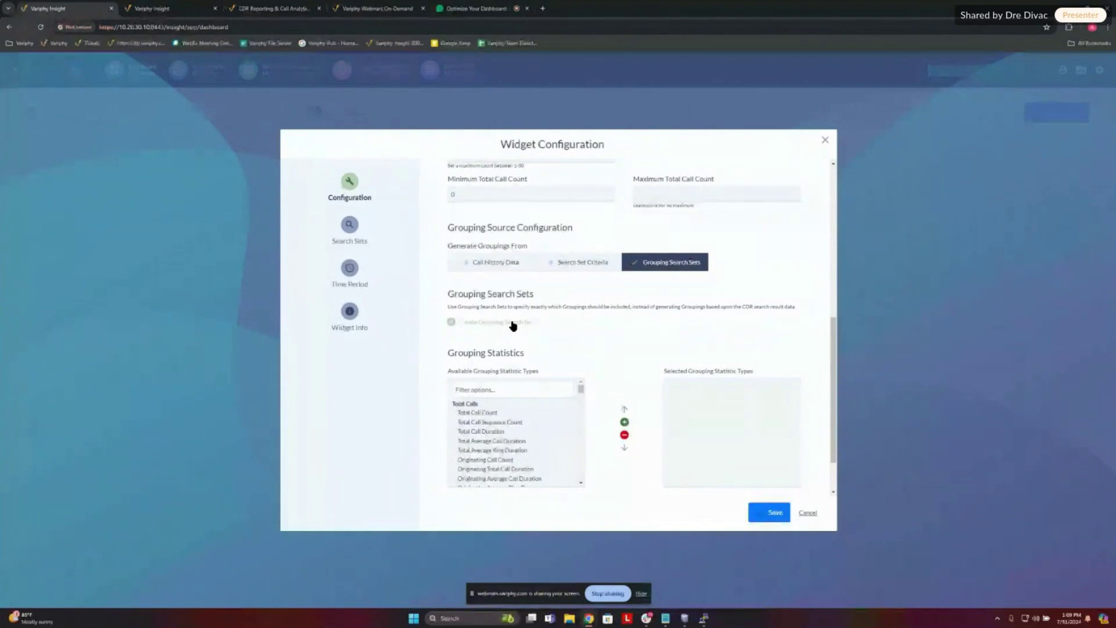
click(495, 263)
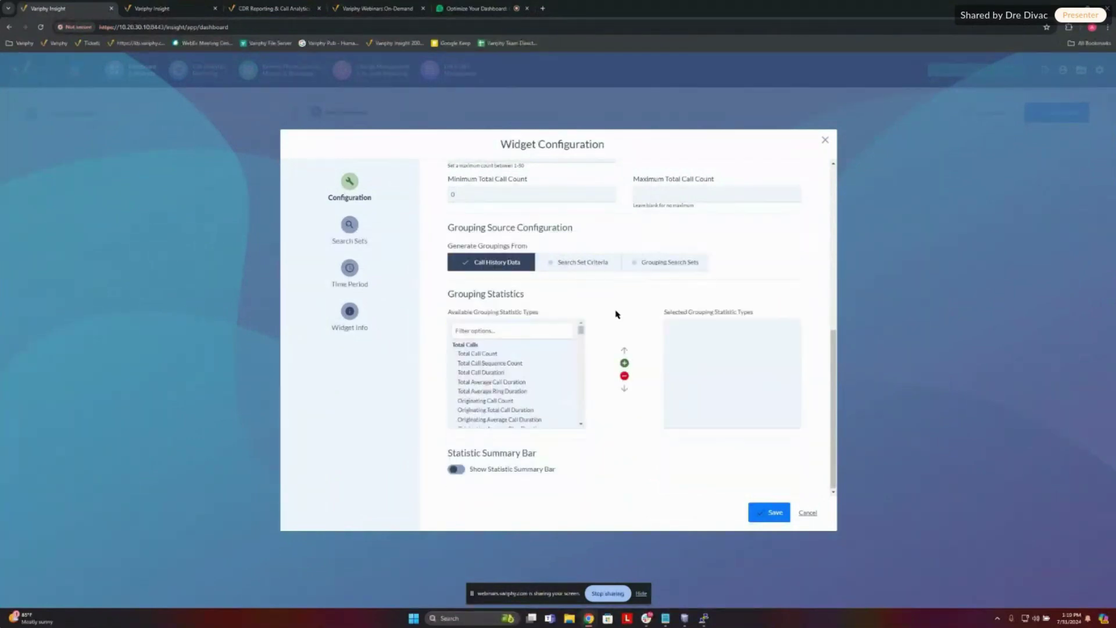
Step: Add Total Call Count, Dialed Call Count, Terminating Call Count, Abandoned Call % and Voice Mail Call % to the selected grouping statistics
double_click(495, 355)
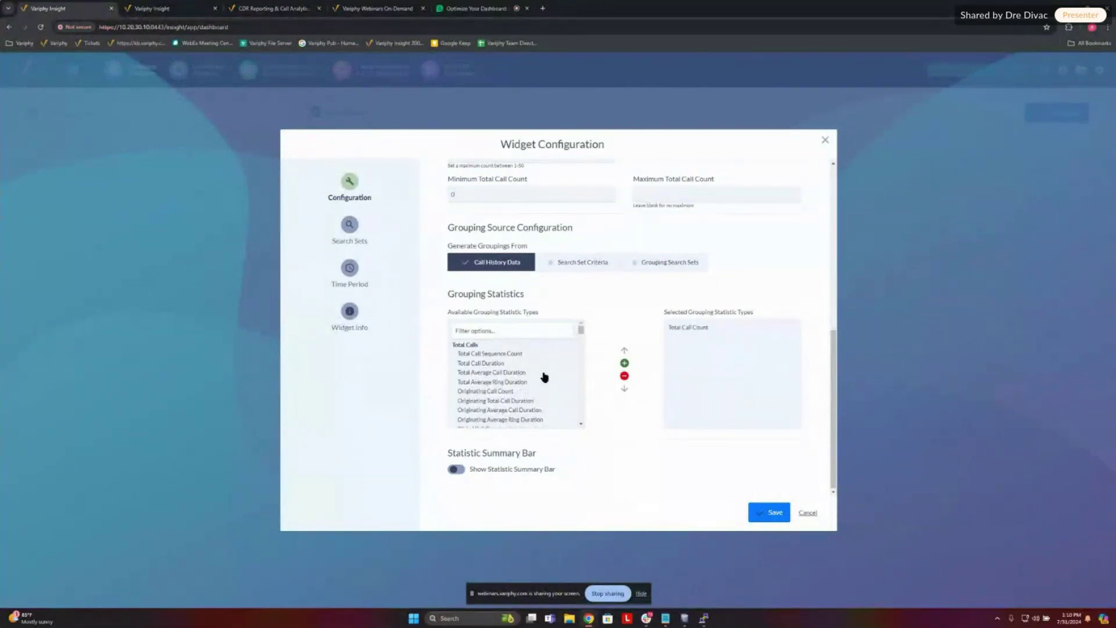
scroll(527, 374, down, 2)
scroll(527, 375, up, 2)
scroll(523, 381, down, 2)
double_click(515, 386)
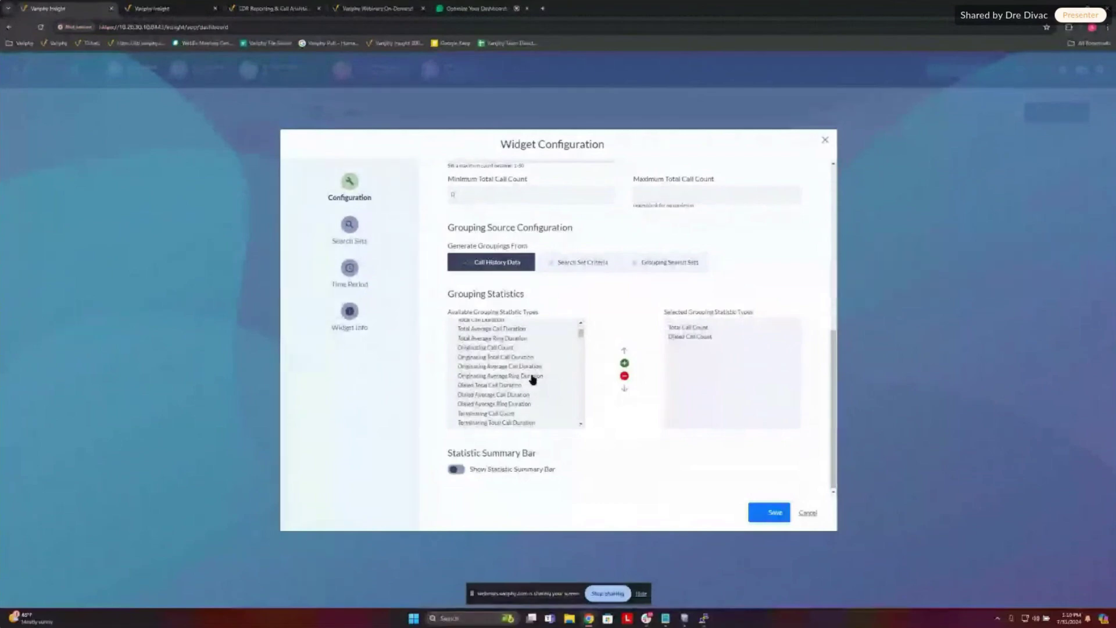
double_click(499, 414)
scroll(531, 371, down, 5)
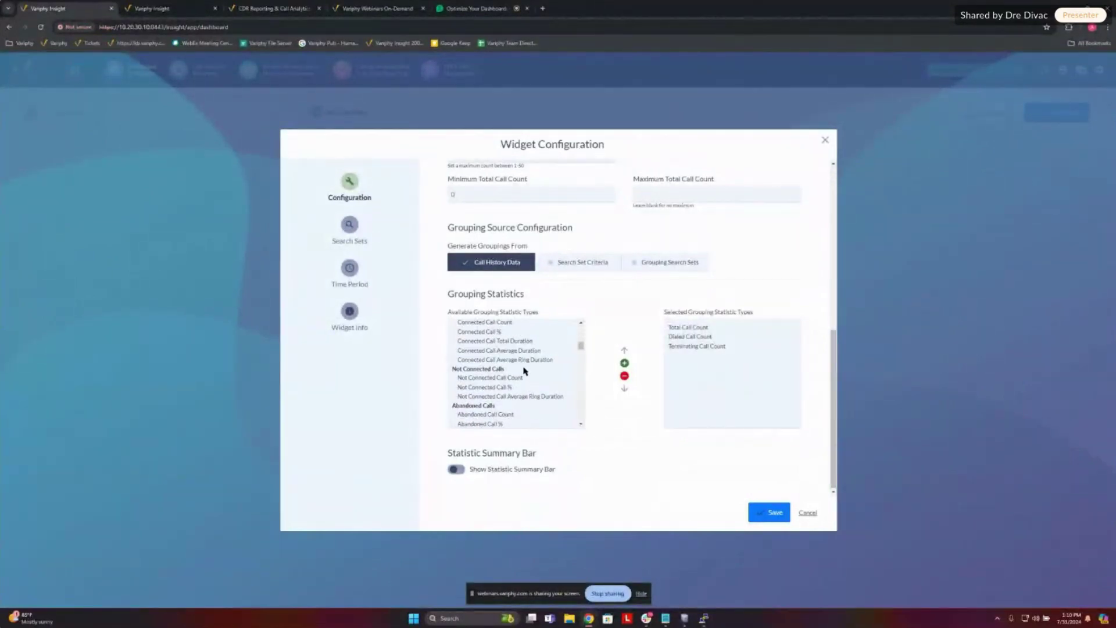
double_click(492, 424)
scroll(527, 377, down, 3)
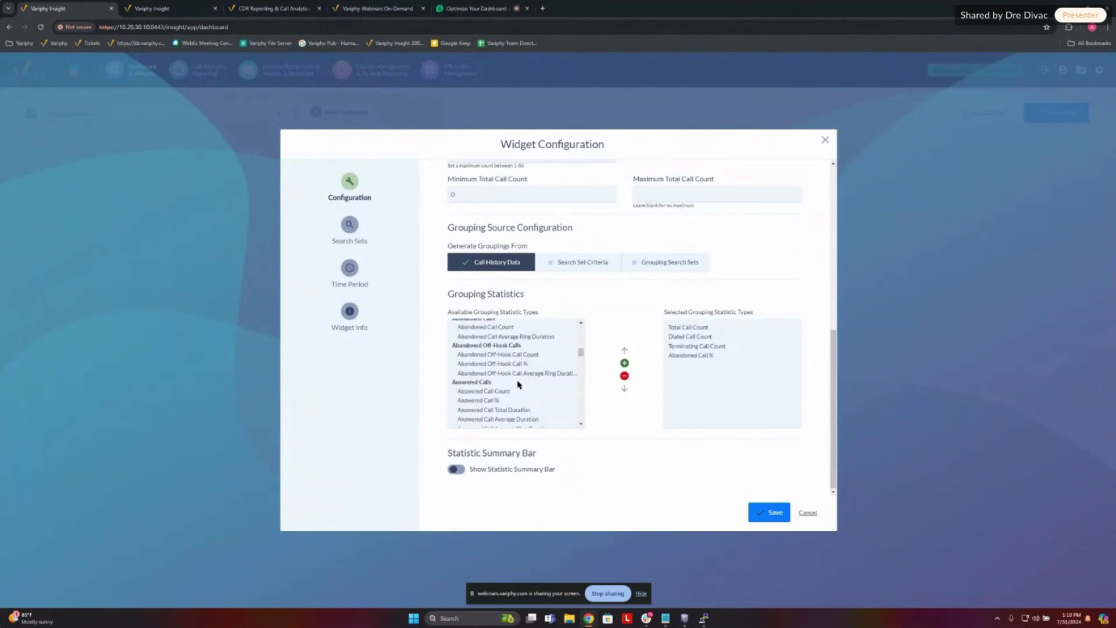
scroll(529, 367, down, 5)
double_click(495, 381)
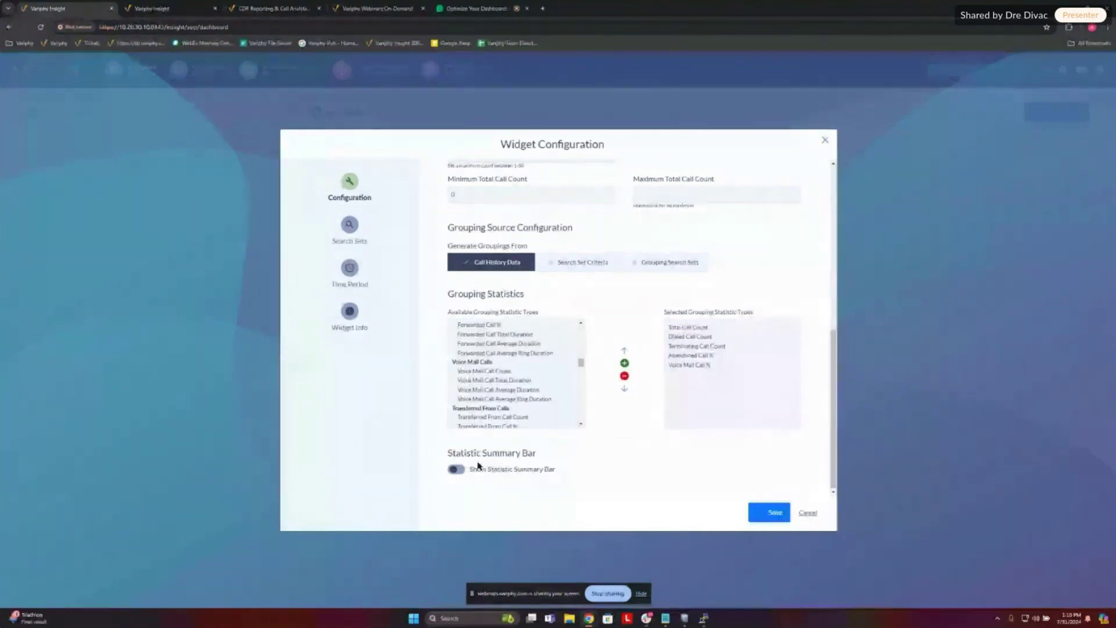
Step: Enable the statistic summary bar for the All Calls by Department widget
double_click(456, 452)
drag(489, 449, 515, 463)
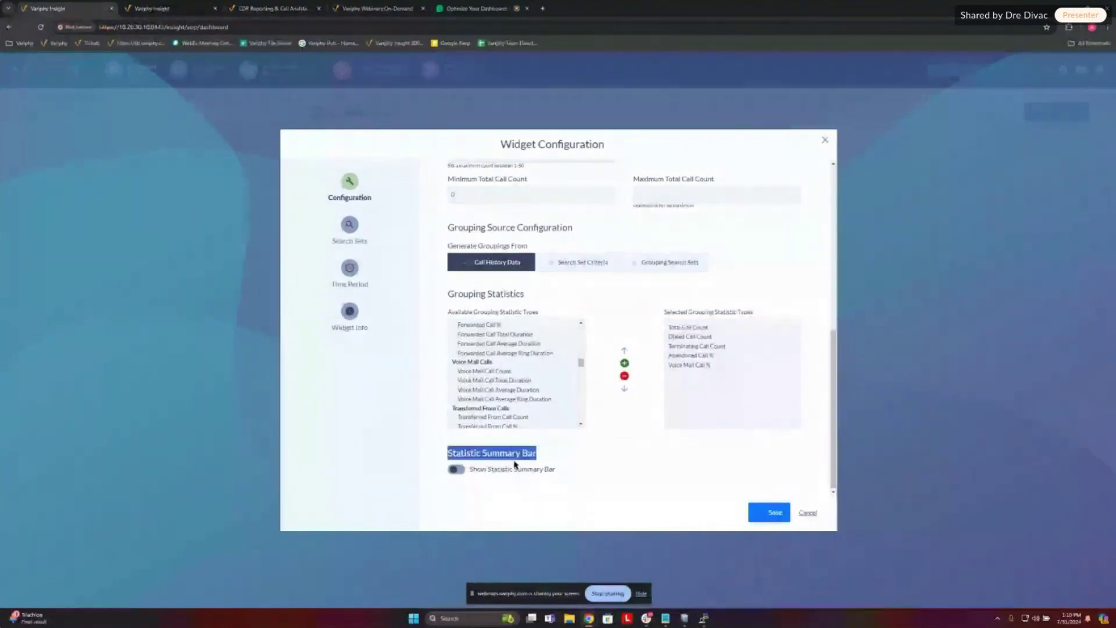
click(459, 470)
scroll(593, 449, down, 2)
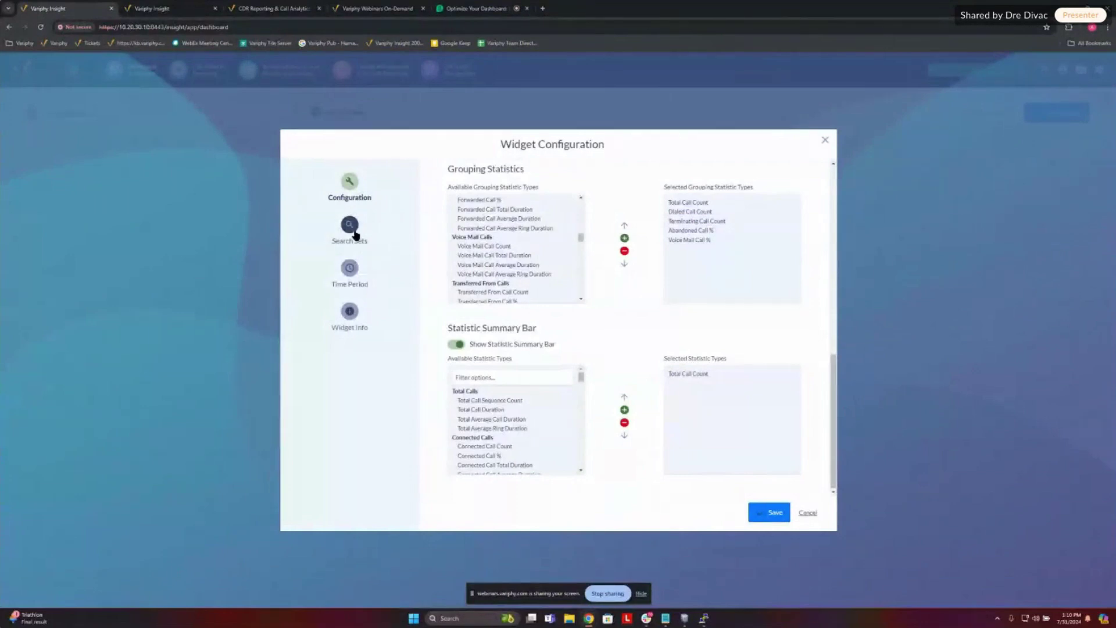
Step: Set the widget's date/time range to Previous Week with All Day enabled, and save the widget
click(349, 267)
click(501, 191)
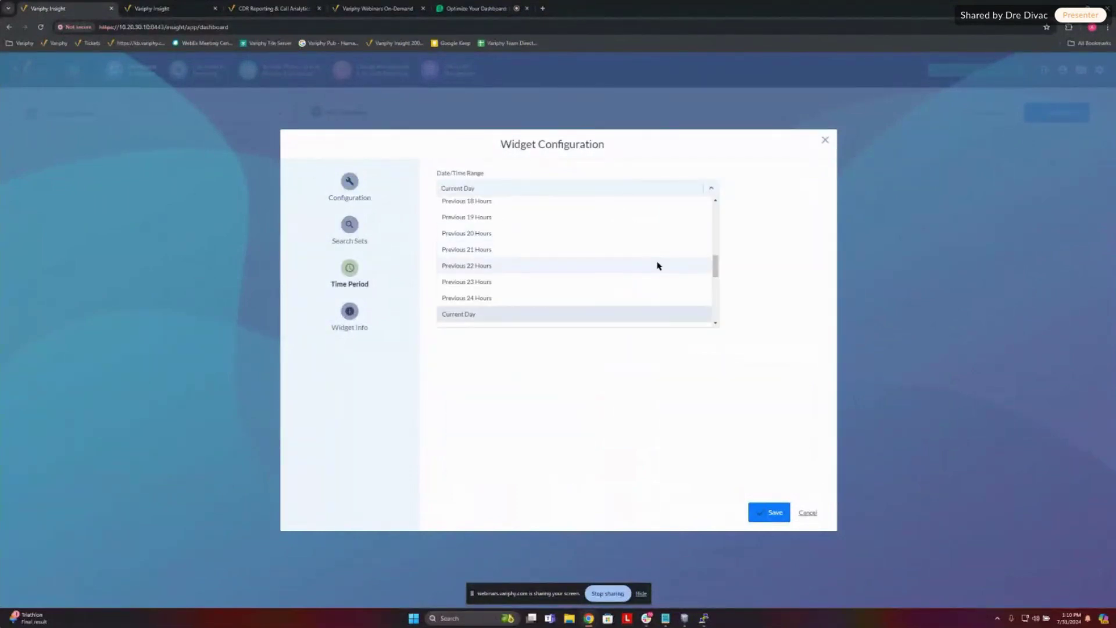
drag(714, 264, 715, 283)
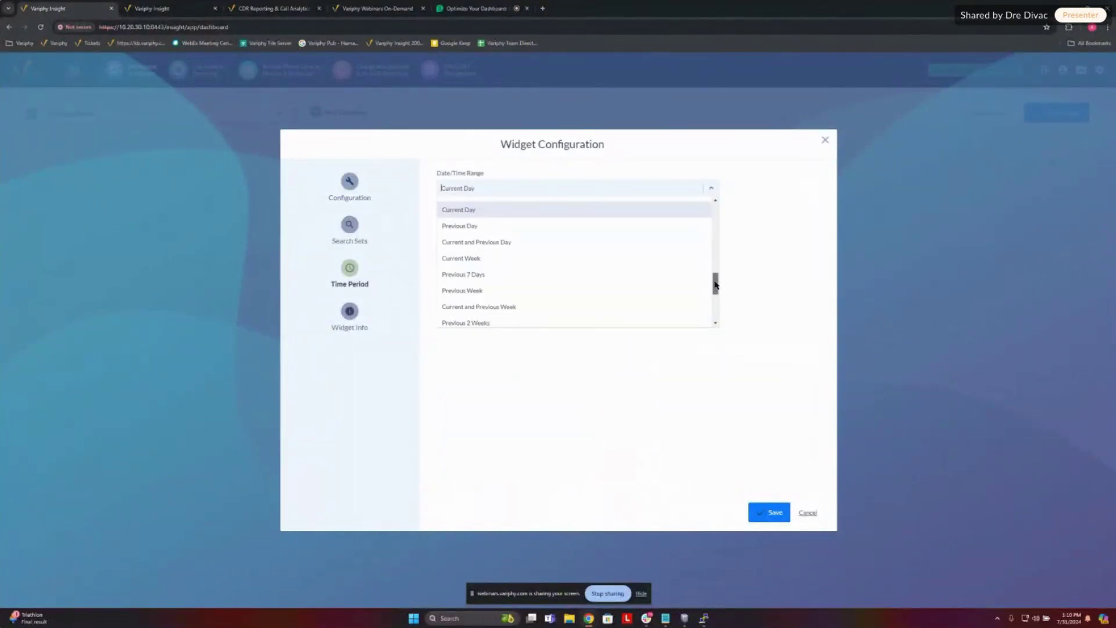
click(513, 294)
click(444, 263)
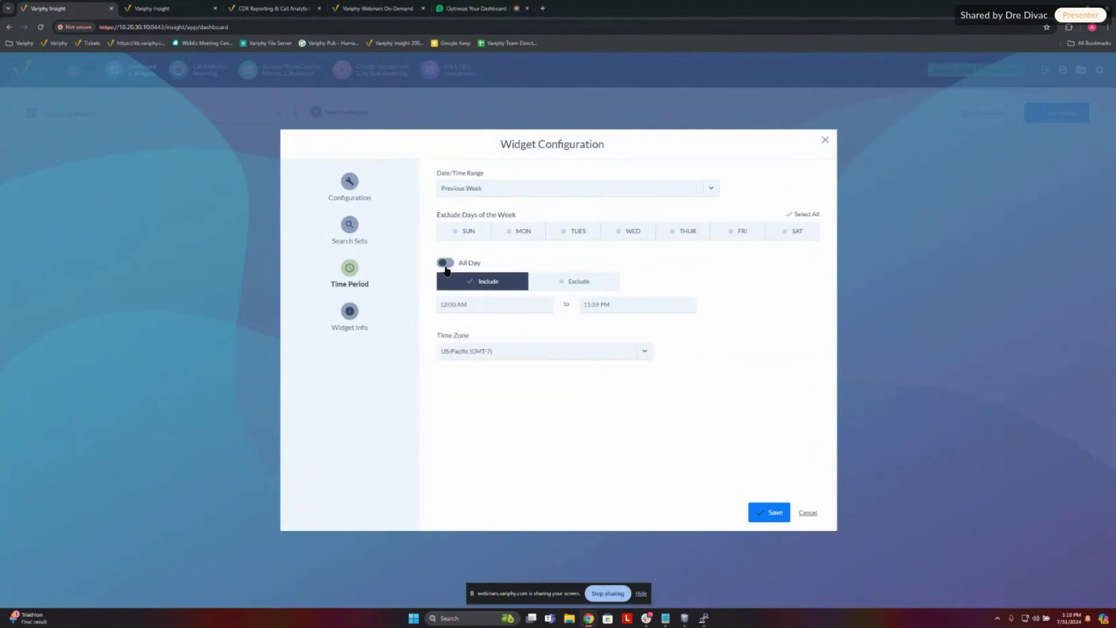
click(450, 263)
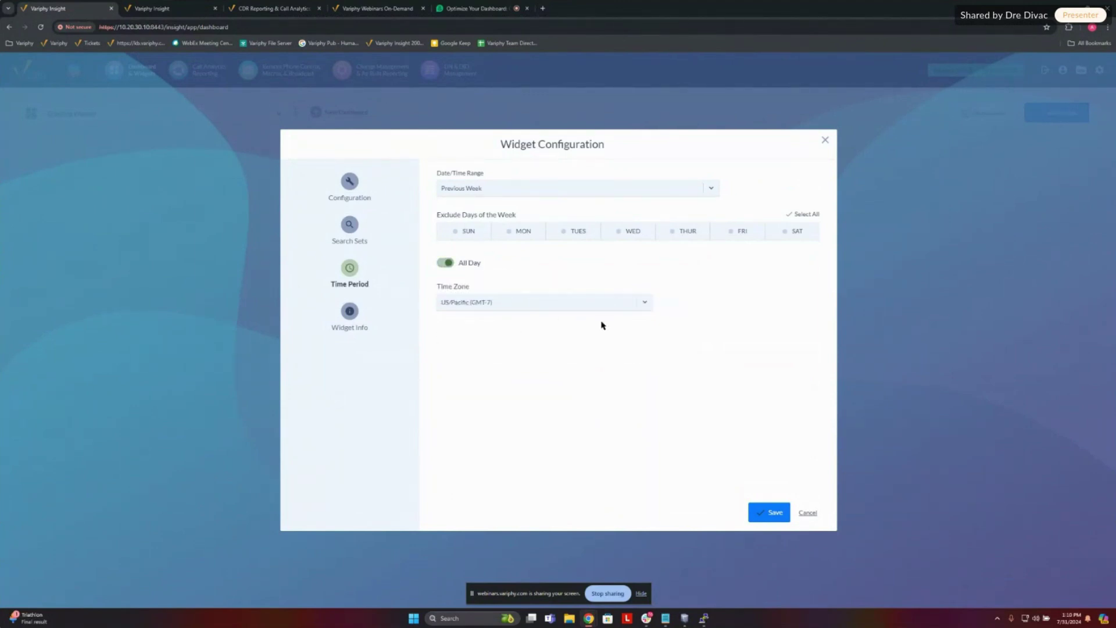
click(768, 512)
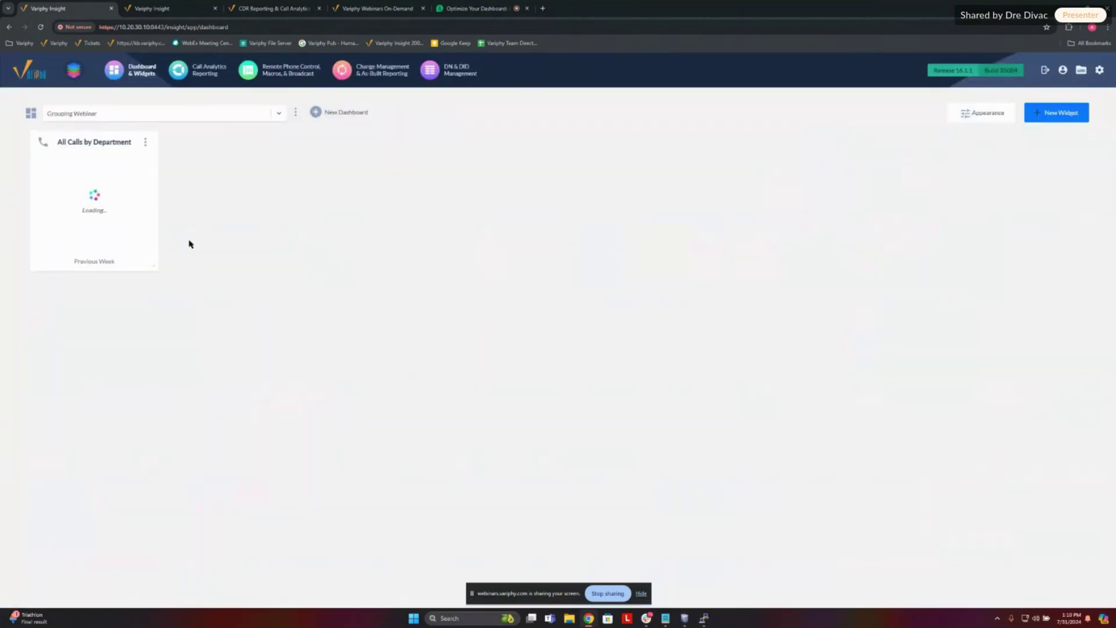
Step: Enlarge the All Calls by Department widget across most of the dashboard, giving it the tightest vertical spacing and a slightly larger font
drag(152, 266, 916, 374)
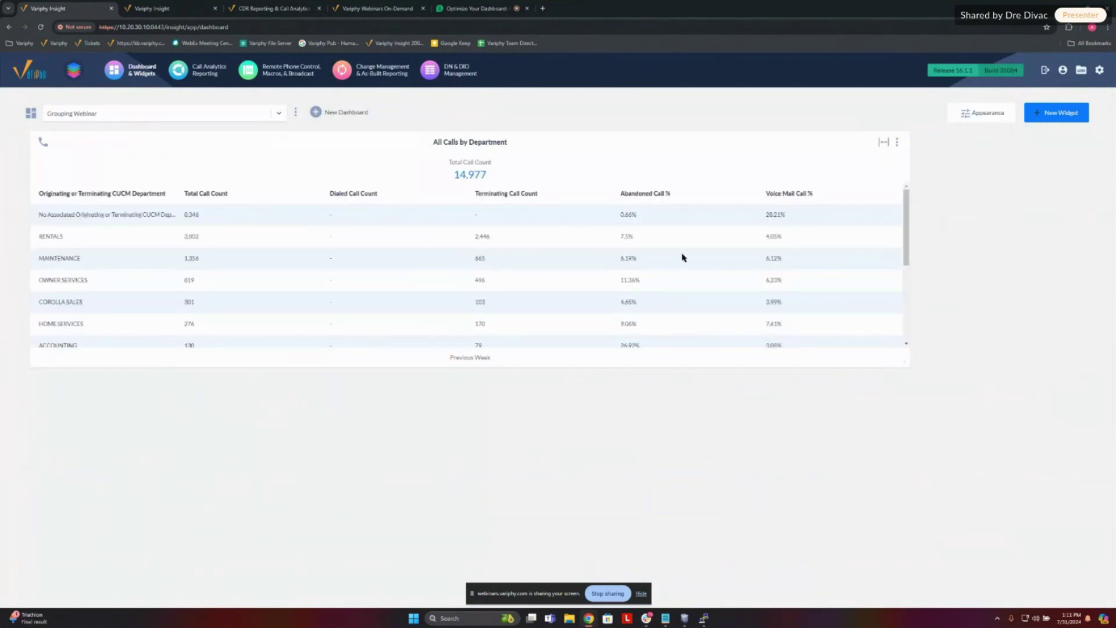
click(897, 142)
click(870, 243)
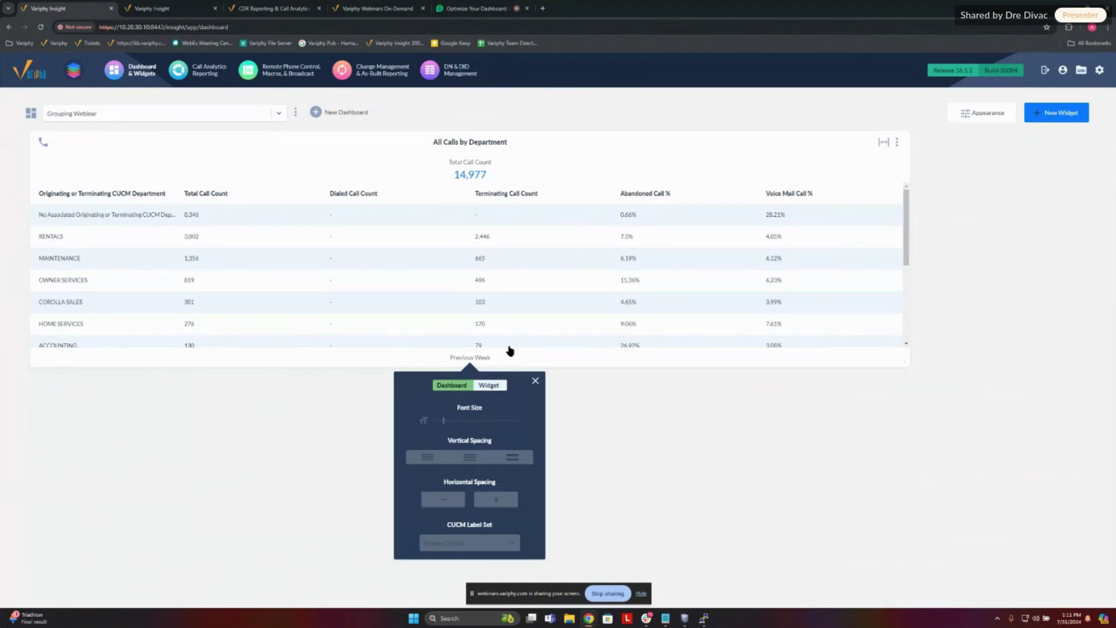
click(491, 385)
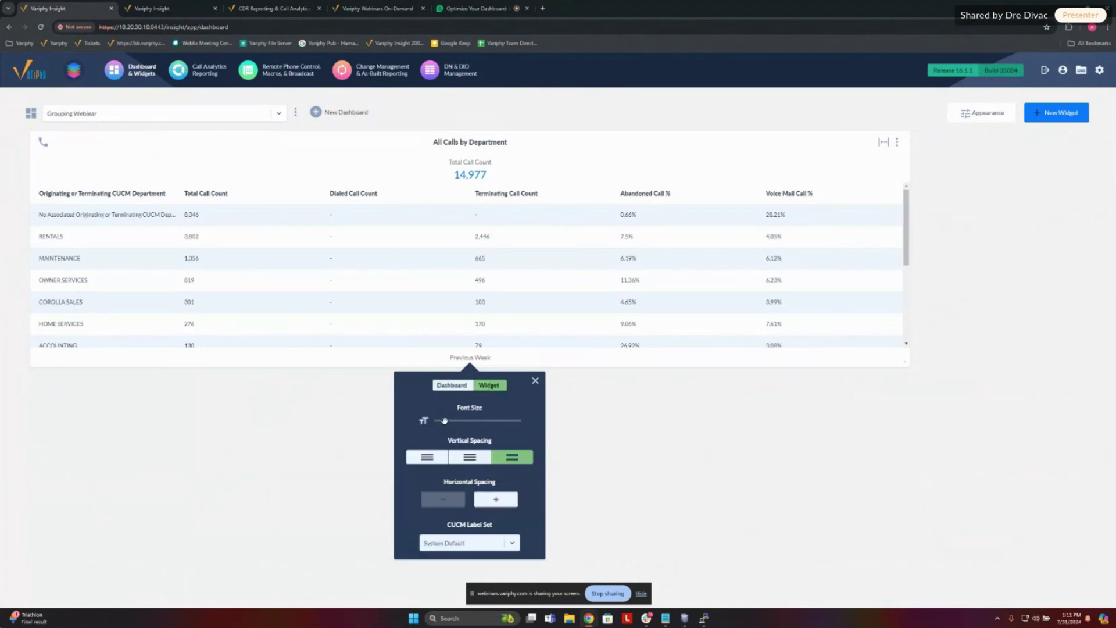
click(440, 458)
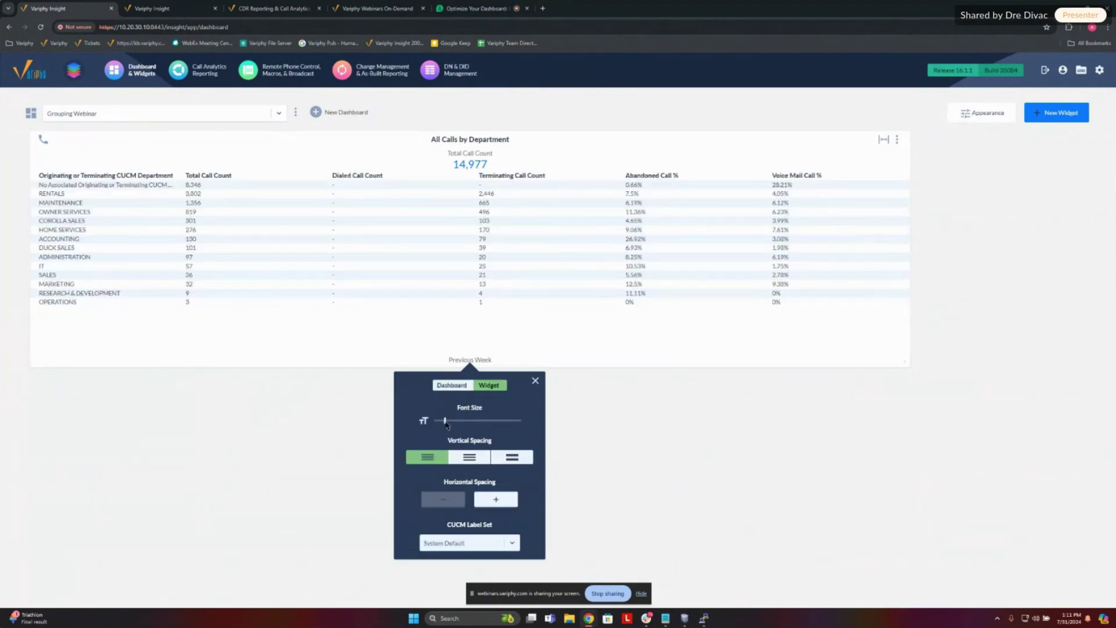
drag(445, 420, 454, 424)
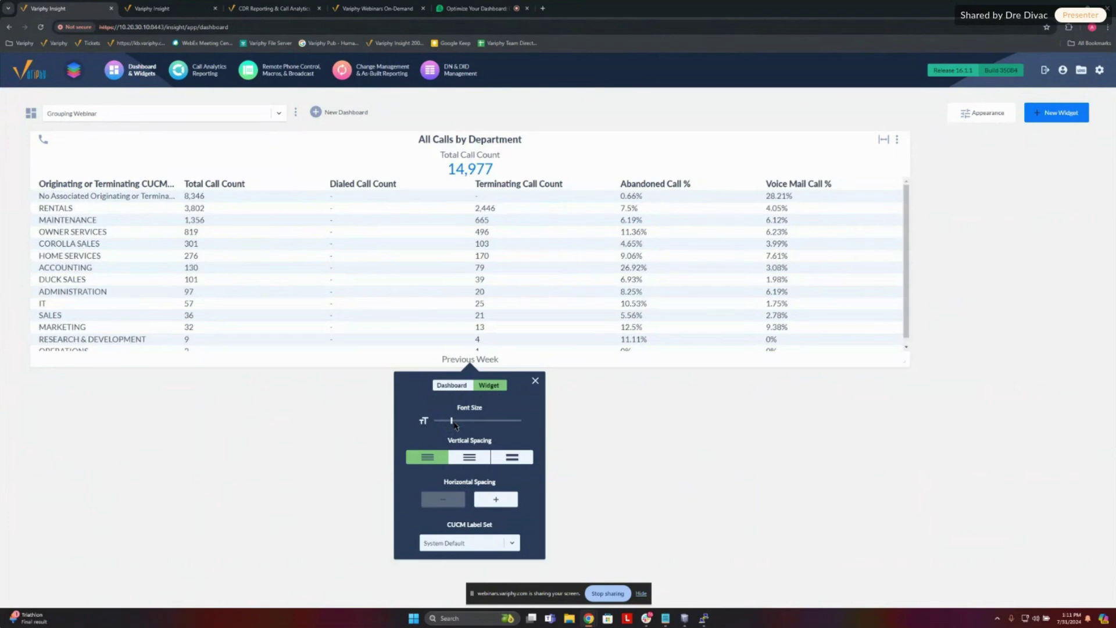
click(535, 380)
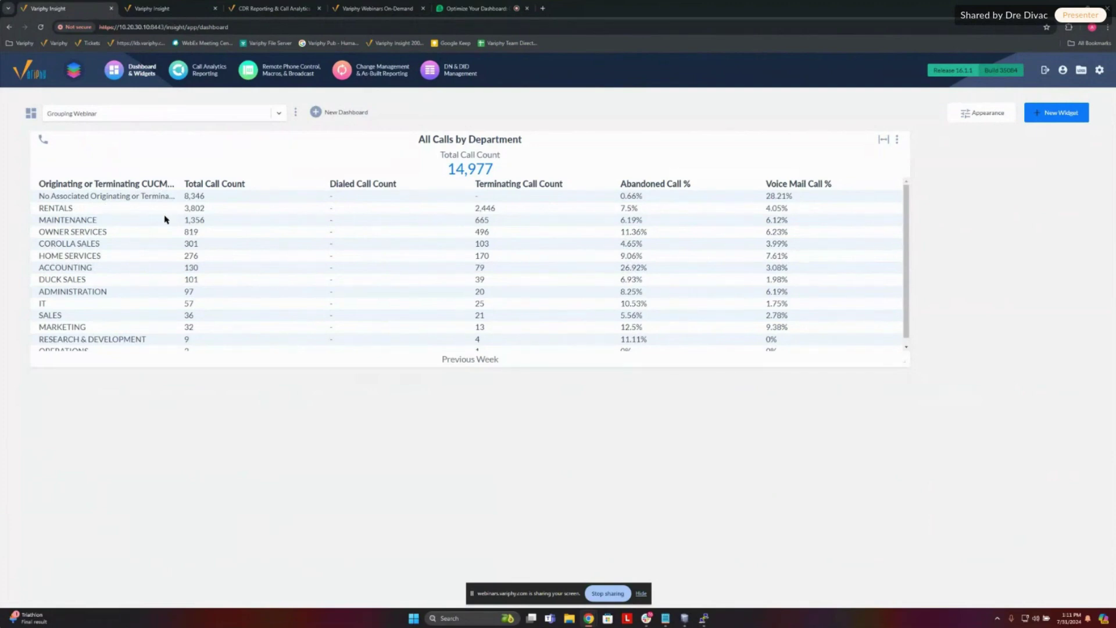
Step: Examine the Rentals total and dialed call counts and the grouping row for calls without an associated department
drag(188, 208, 212, 209)
click(216, 235)
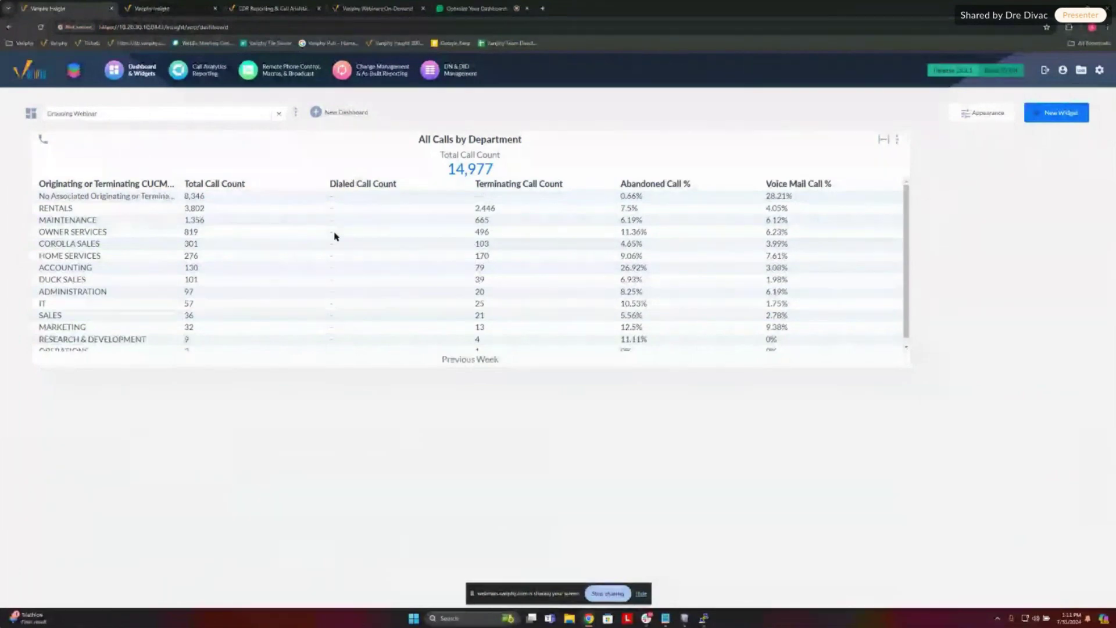
drag(329, 208, 352, 213)
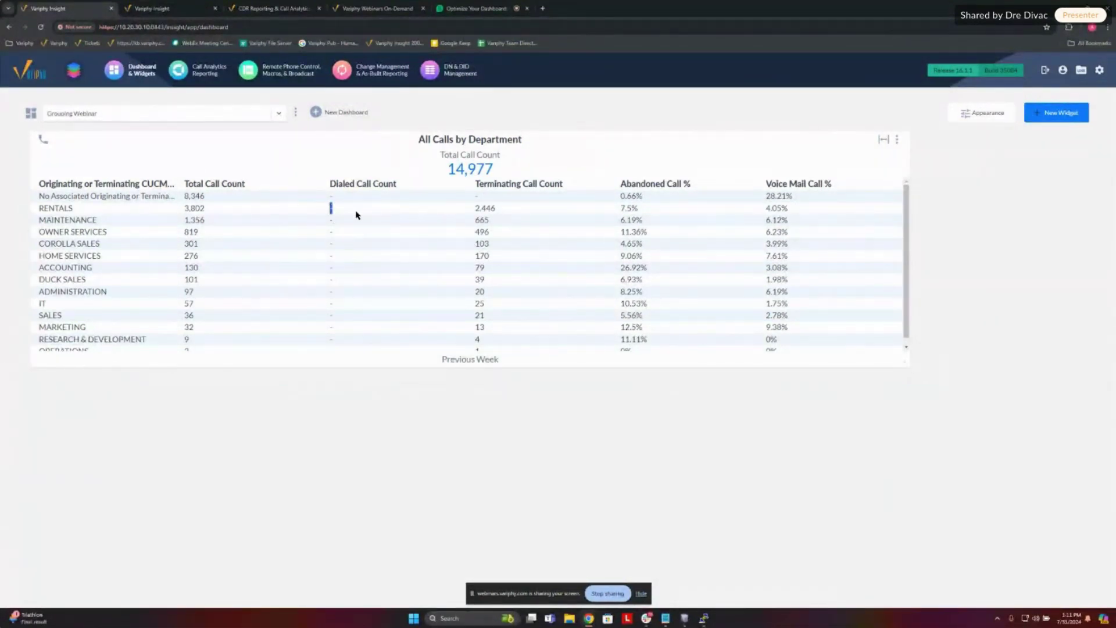
click(336, 225)
drag(39, 196, 170, 197)
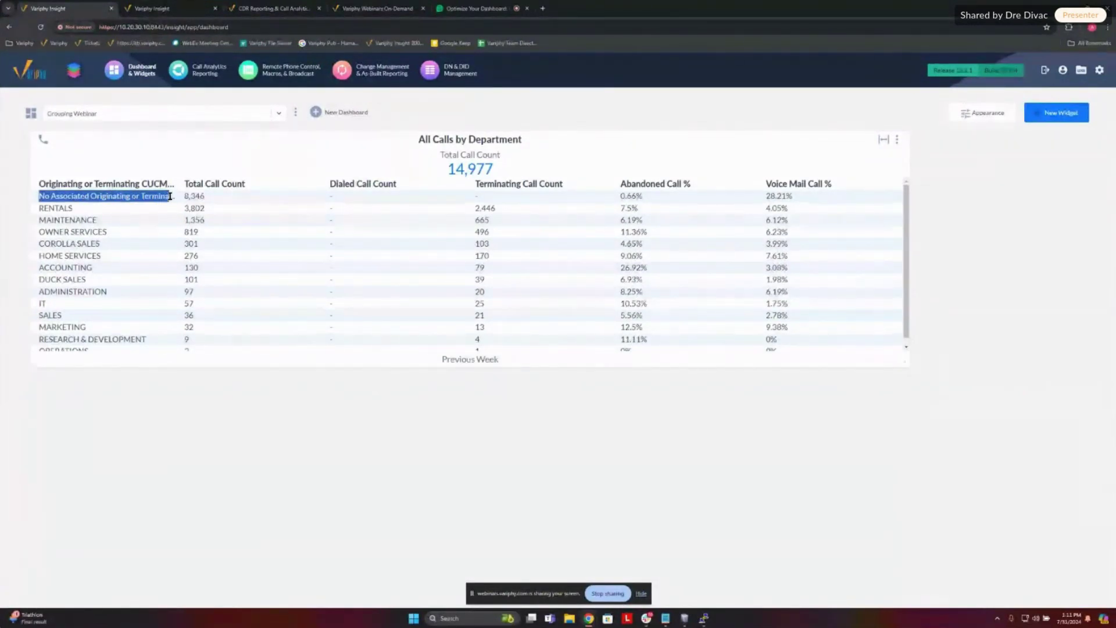
click(210, 207)
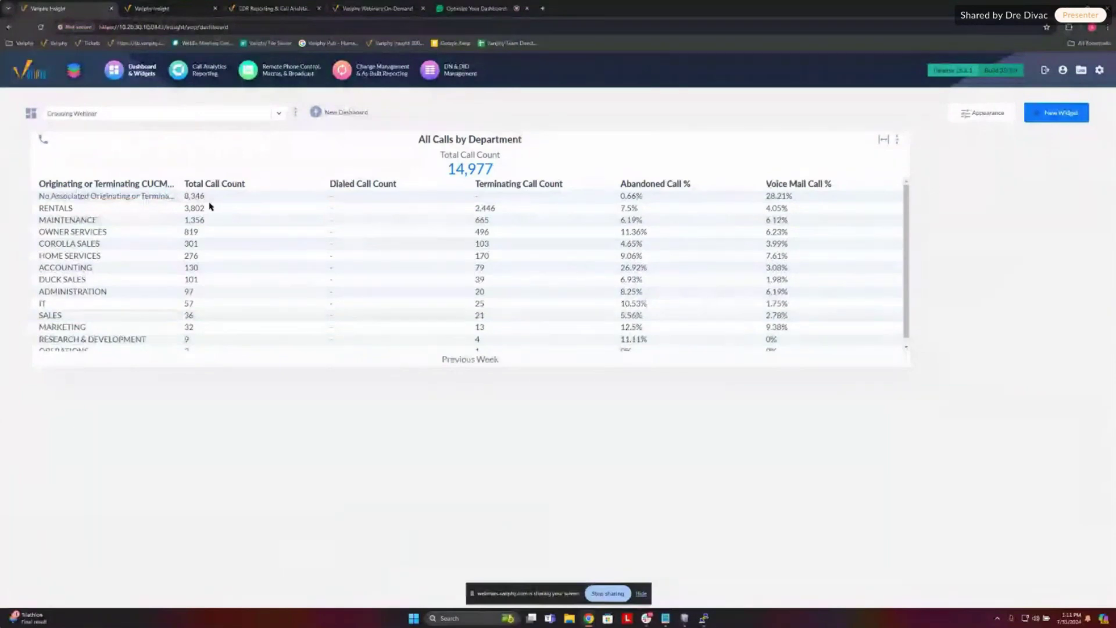
Step: Edit the All Calls by Department widget to exclude the grouping for unassociated calls, and save it
click(896, 140)
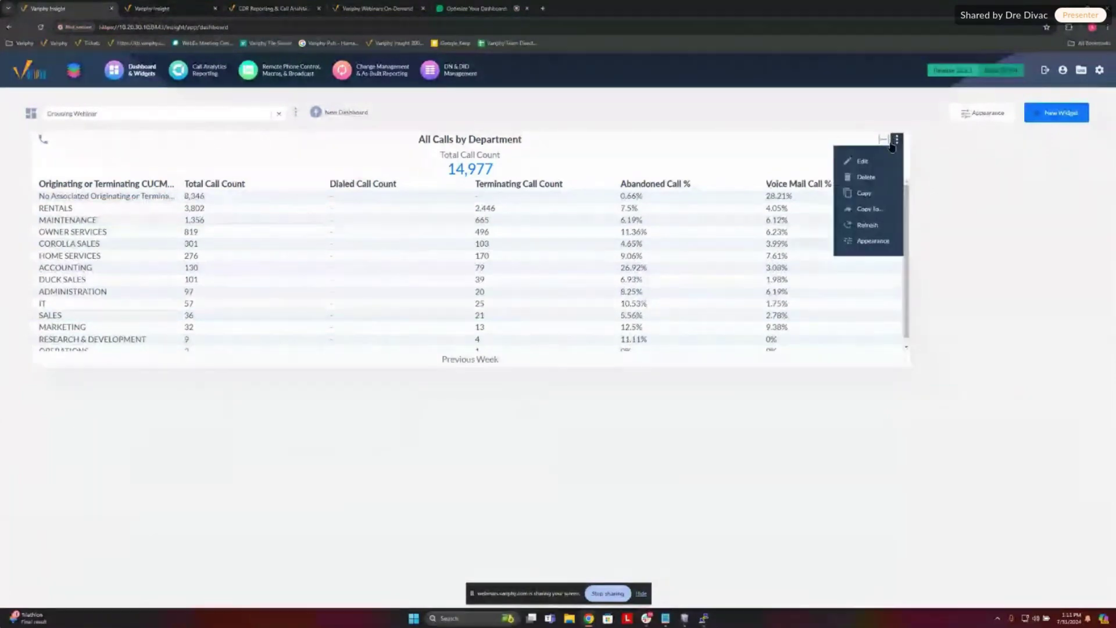
click(875, 158)
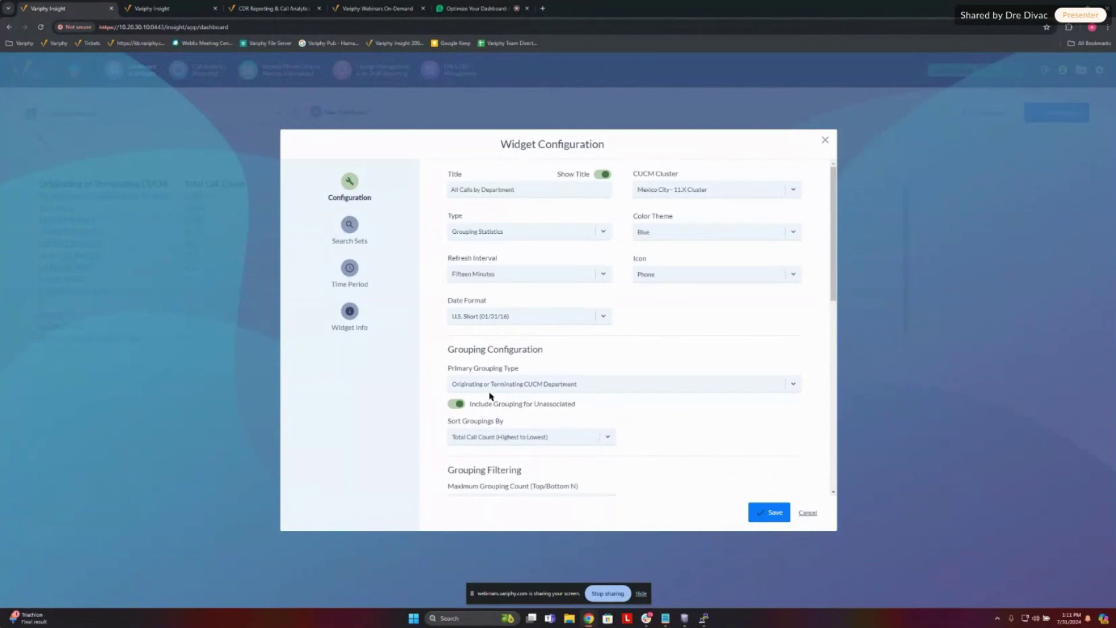
drag(576, 404, 468, 407)
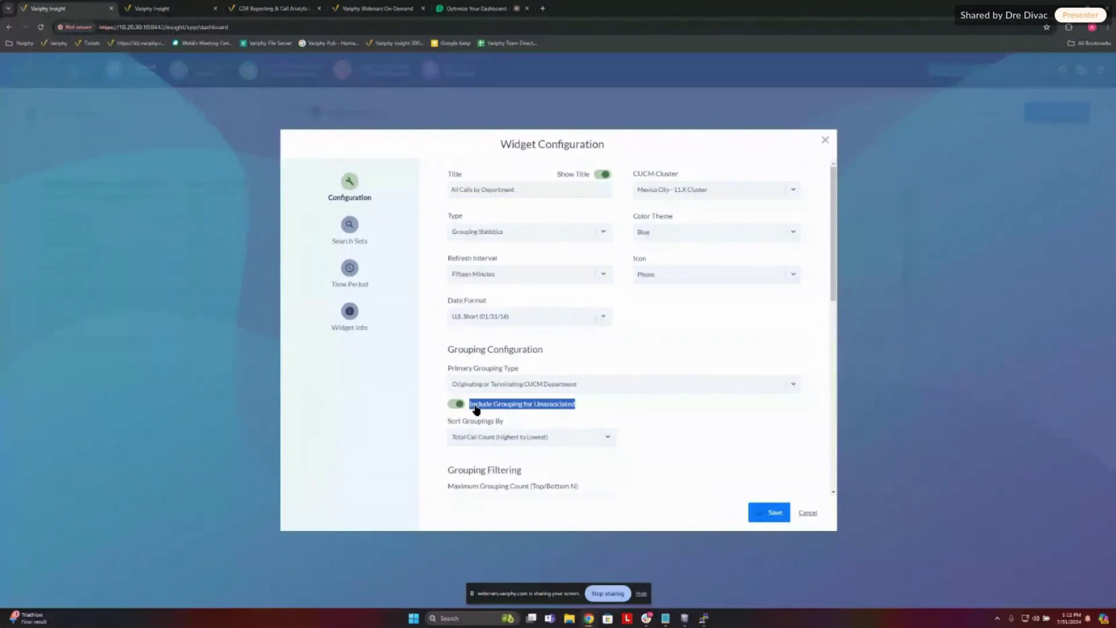
click(626, 408)
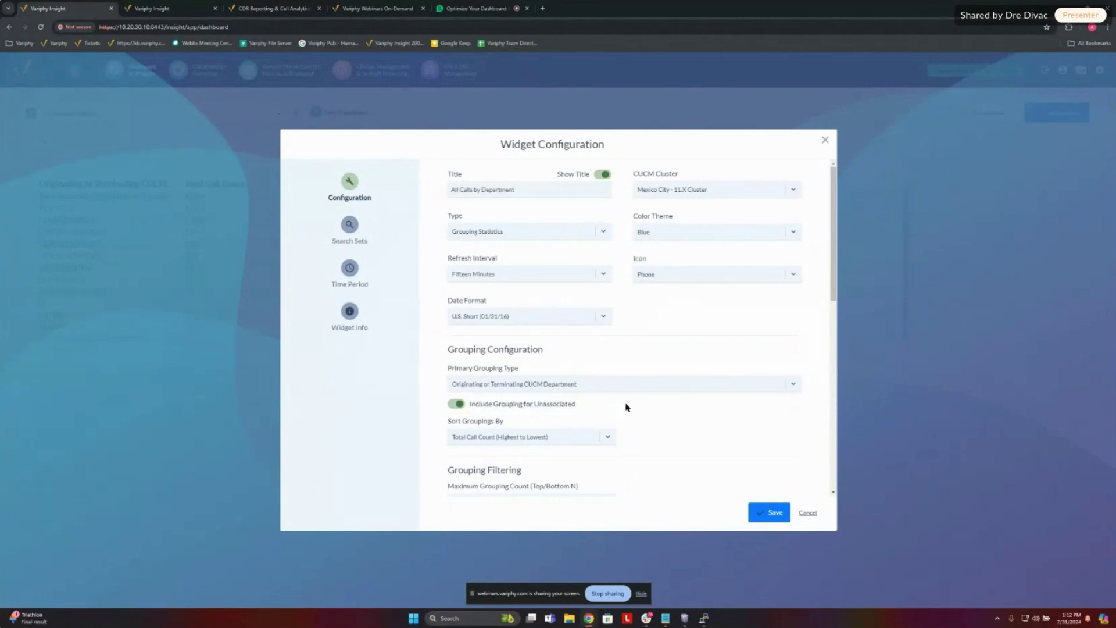
drag(576, 405, 457, 405)
click(457, 404)
click(768, 512)
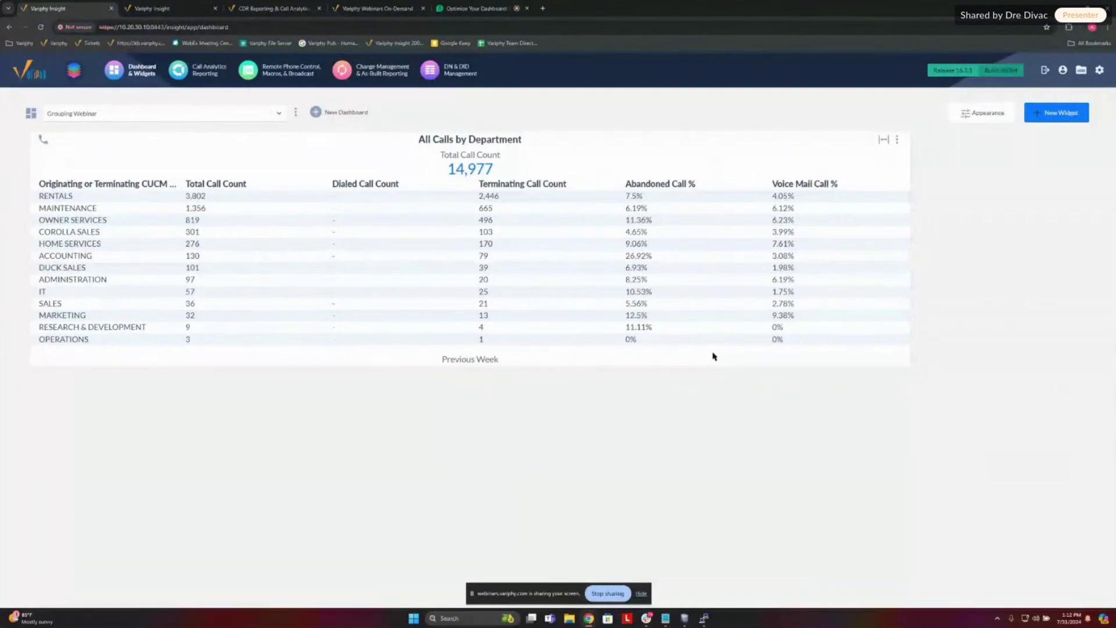
Step: Create a new Call Analytics widget of type Grouping Statistics on the Mexico City - 11.X Cluster platform
click(1068, 115)
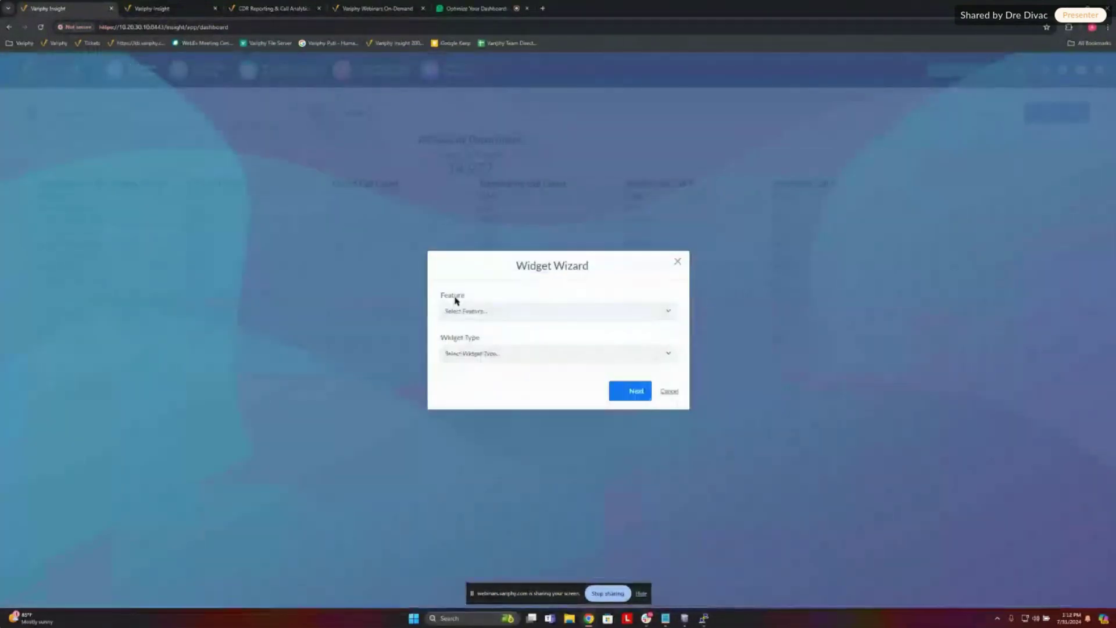
click(473, 312)
click(471, 343)
click(478, 331)
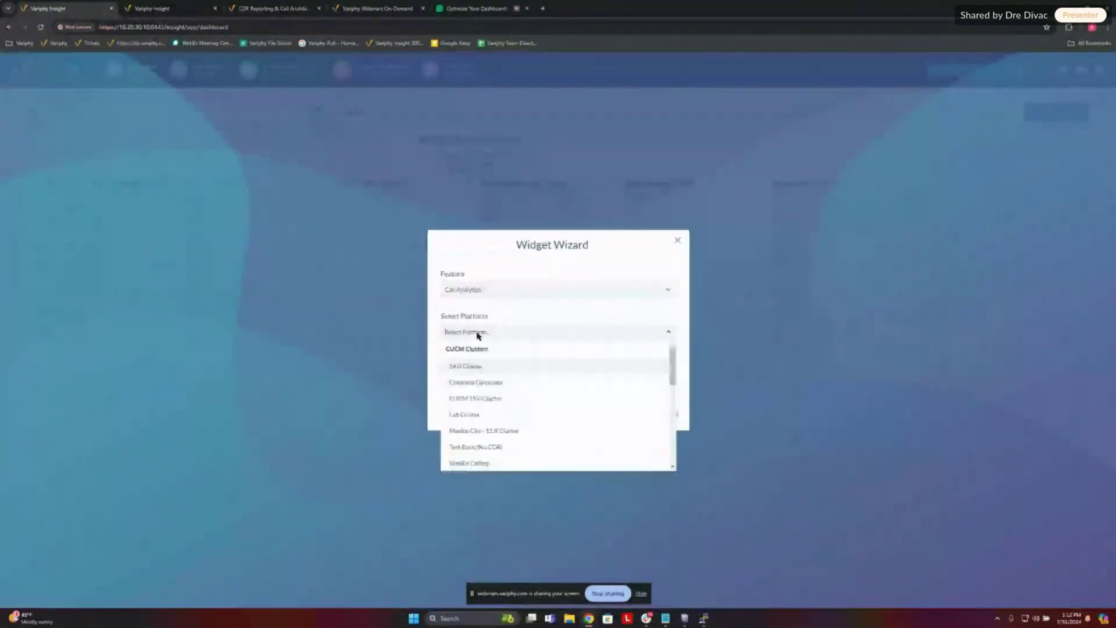
click(476, 430)
click(497, 374)
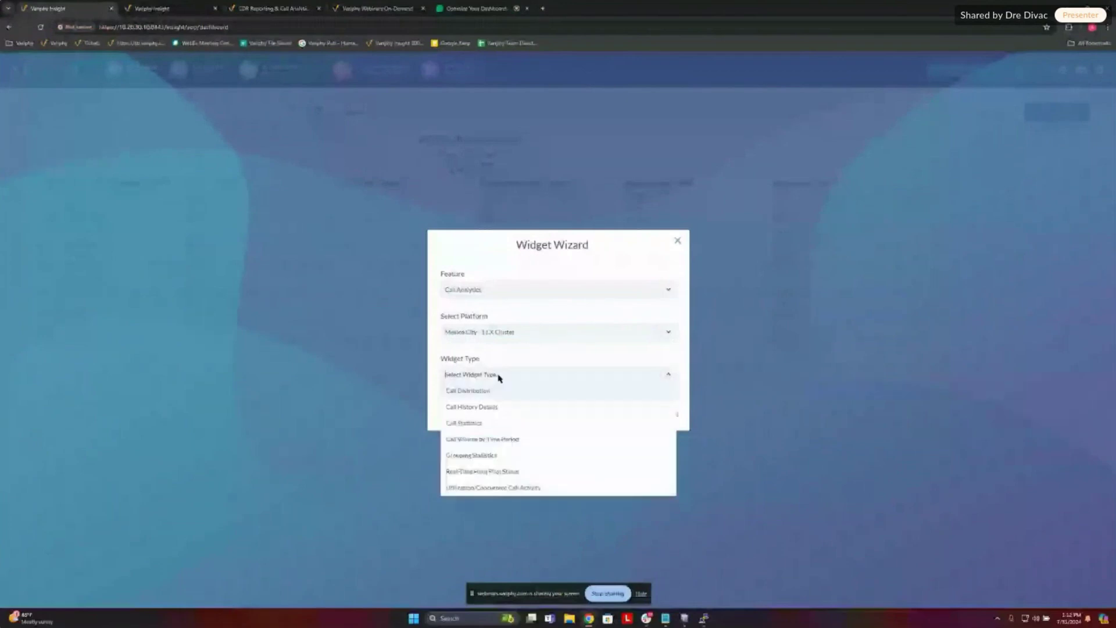
click(471, 455)
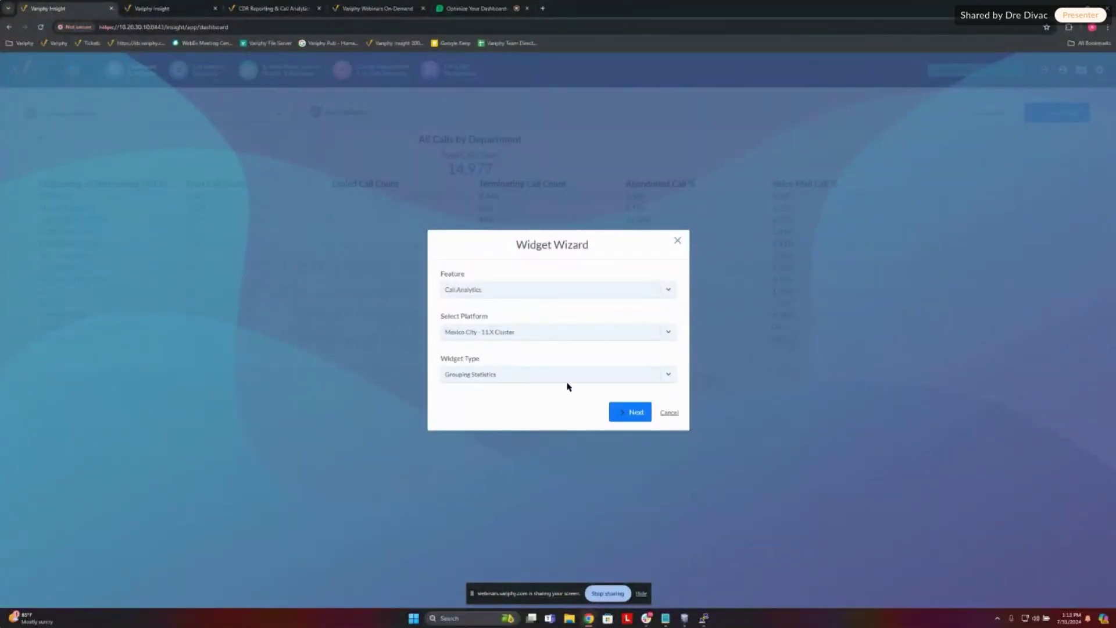
click(628, 412)
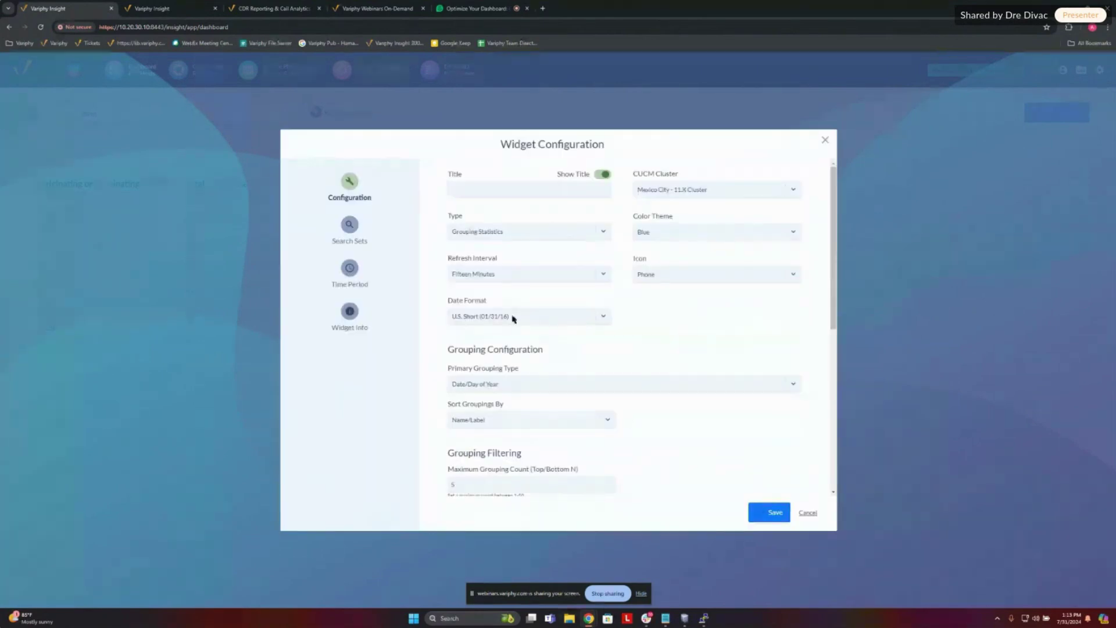
Step: Title the widget "Calls into Hunt 77280" and create a search set for it named 77280
click(506, 193)
text(Calls into Hunt 77280)
click(351, 225)
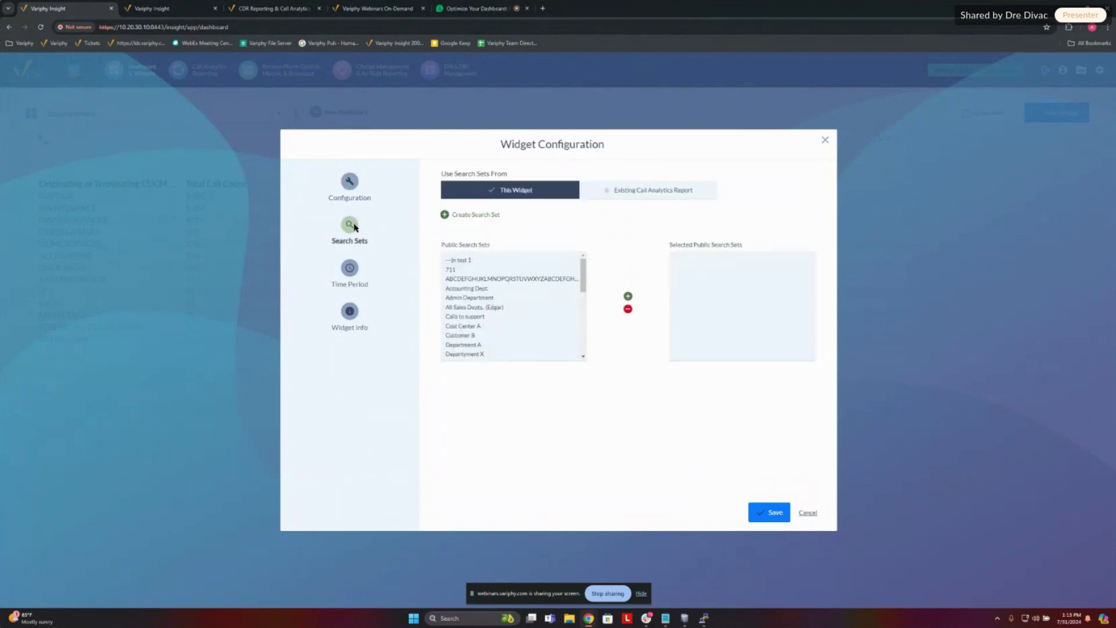
click(498, 215)
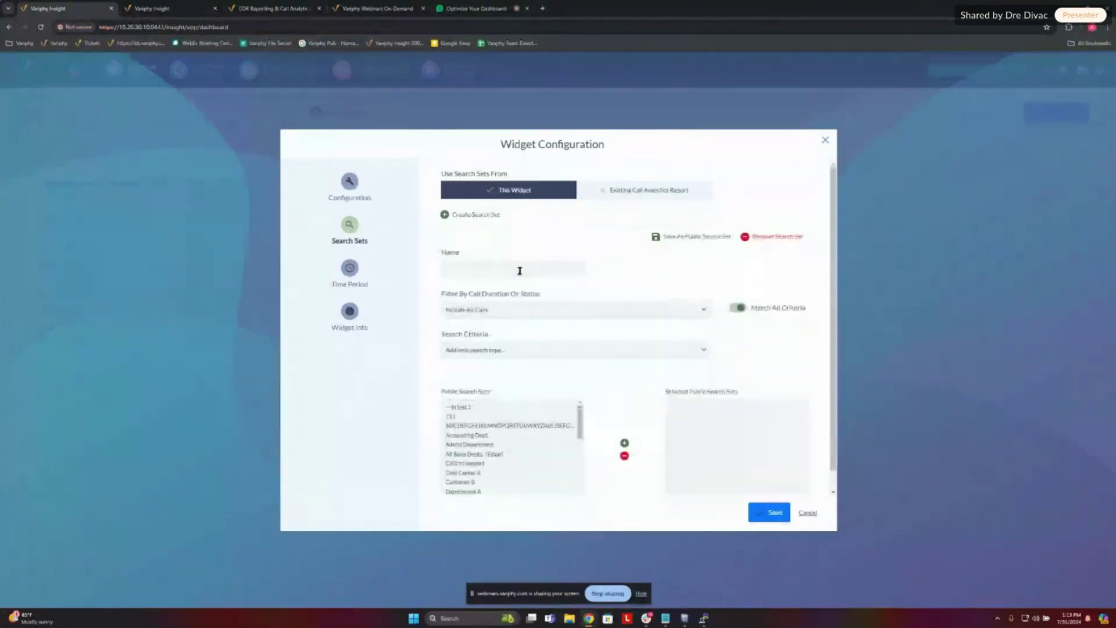
click(519, 271)
text(77281)
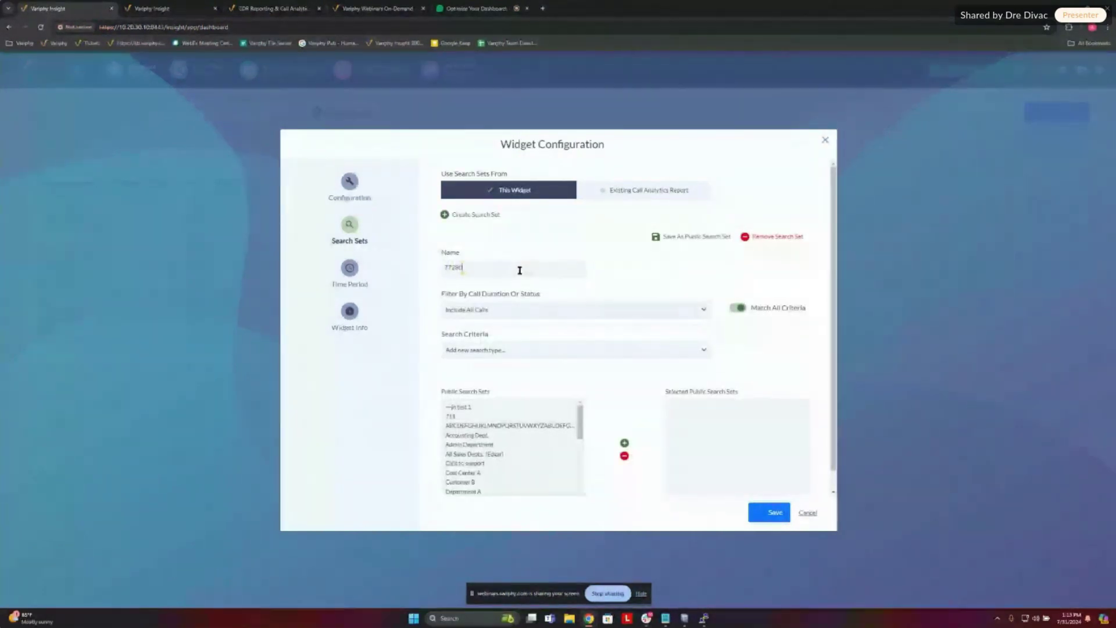
Step: Add an Original Called Party Number criterion to the search set, matching numbers that equal 77280
click(527, 350)
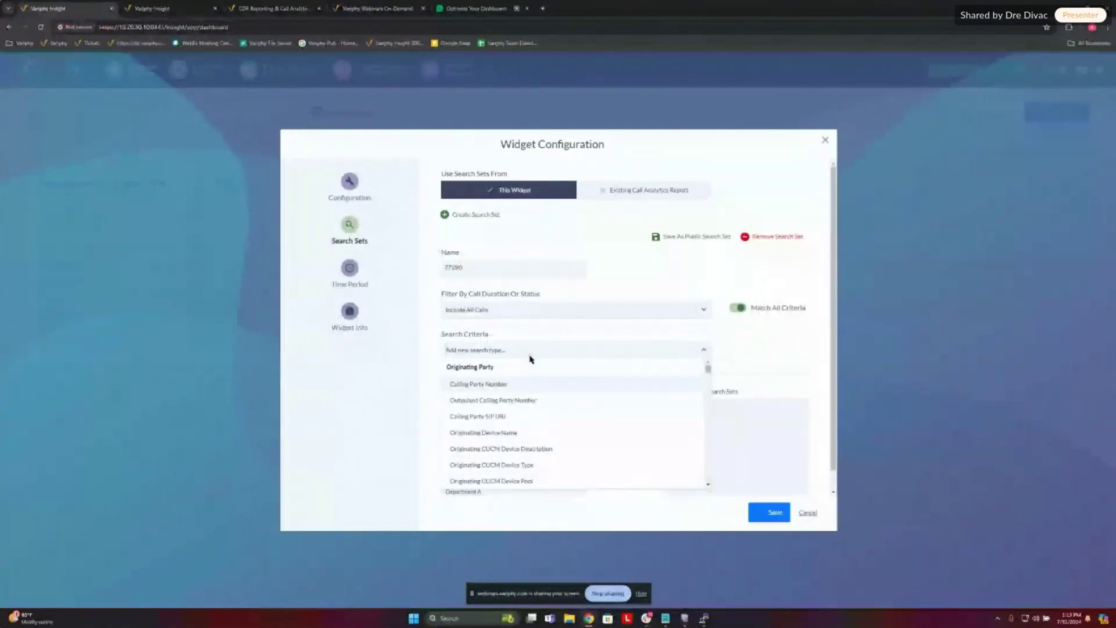
text(orig)
click(490, 385)
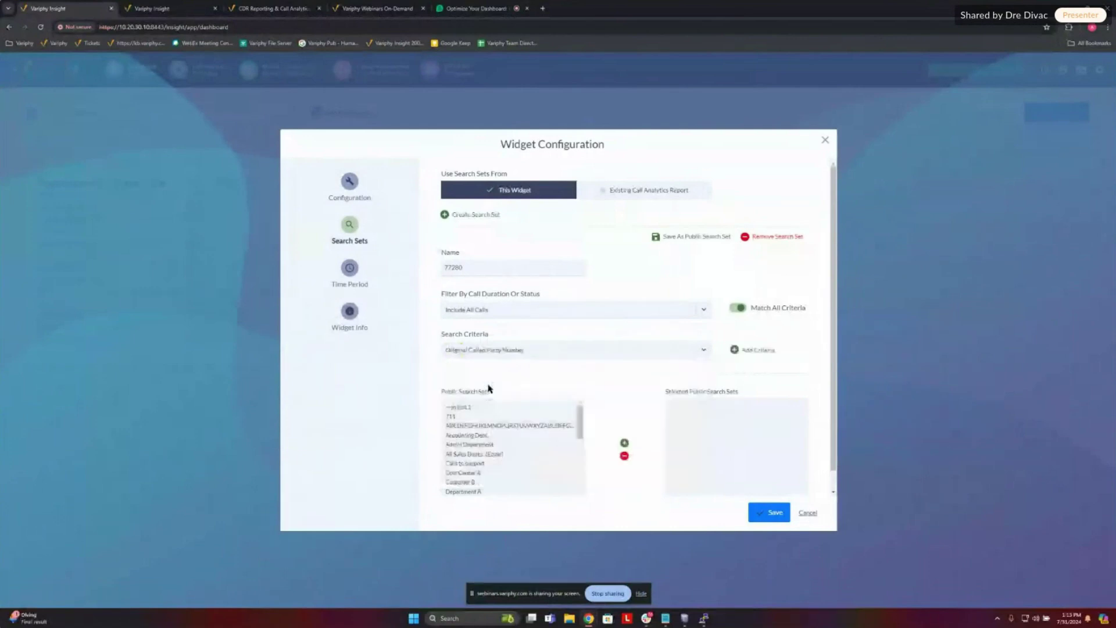
click(762, 349)
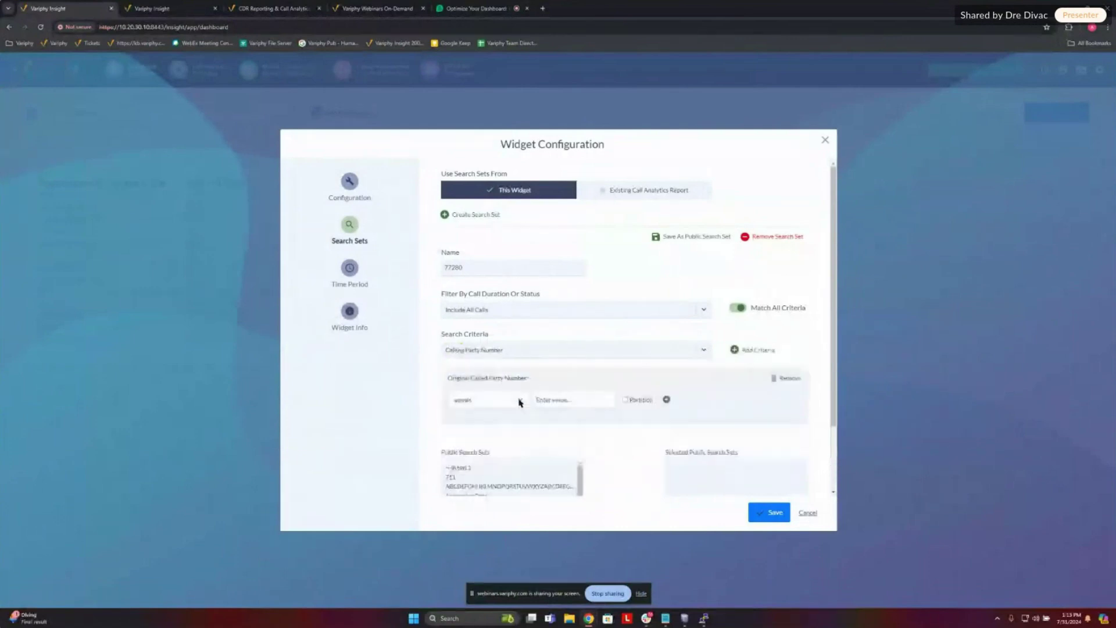
click(575, 400)
text(77)
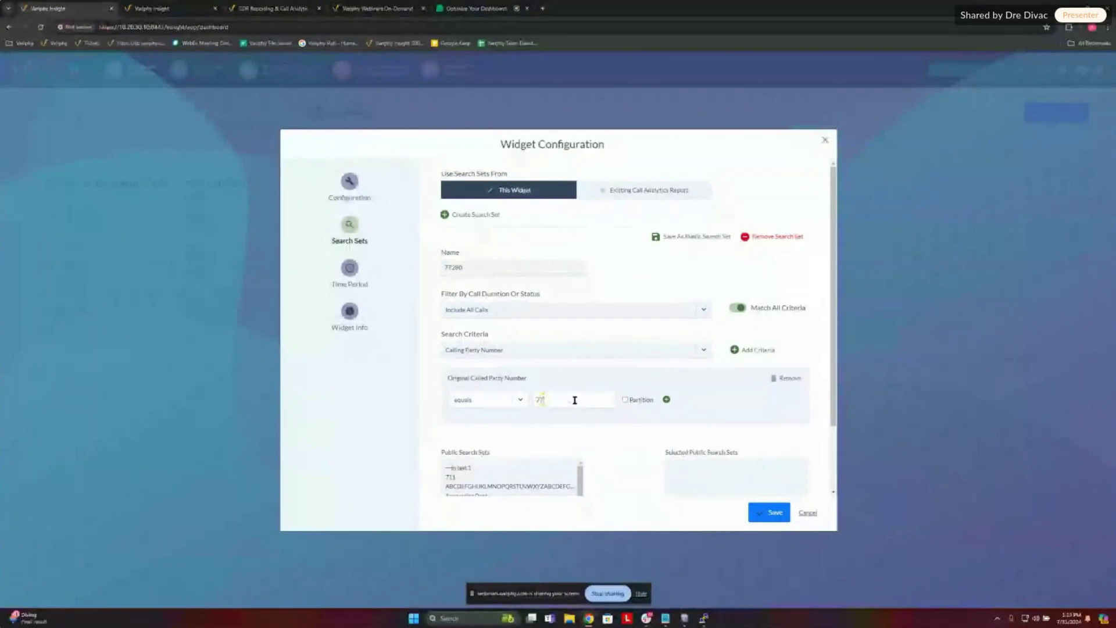
text(280)
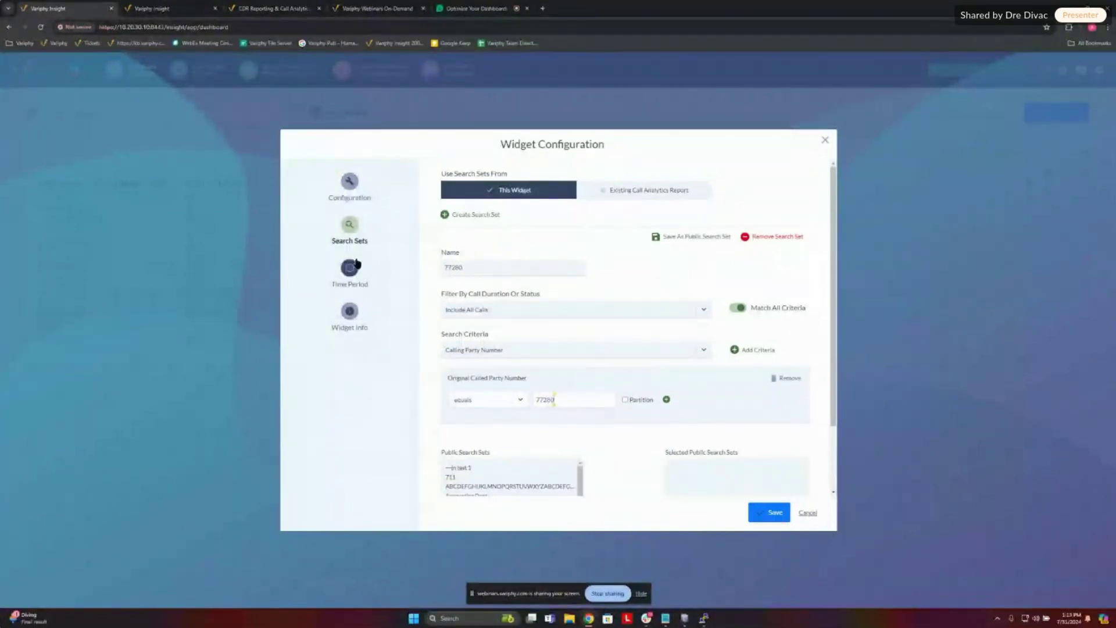
Step: Set the widget's primary grouping type to Terminating CUCM End User ID
click(349, 181)
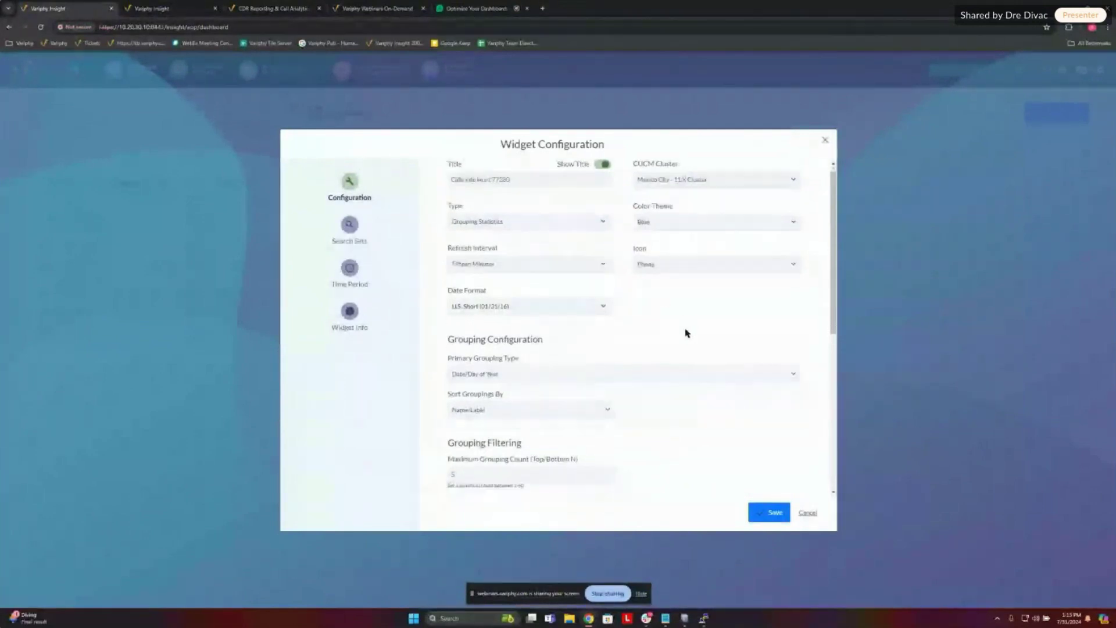
scroll(581, 336, down, 1)
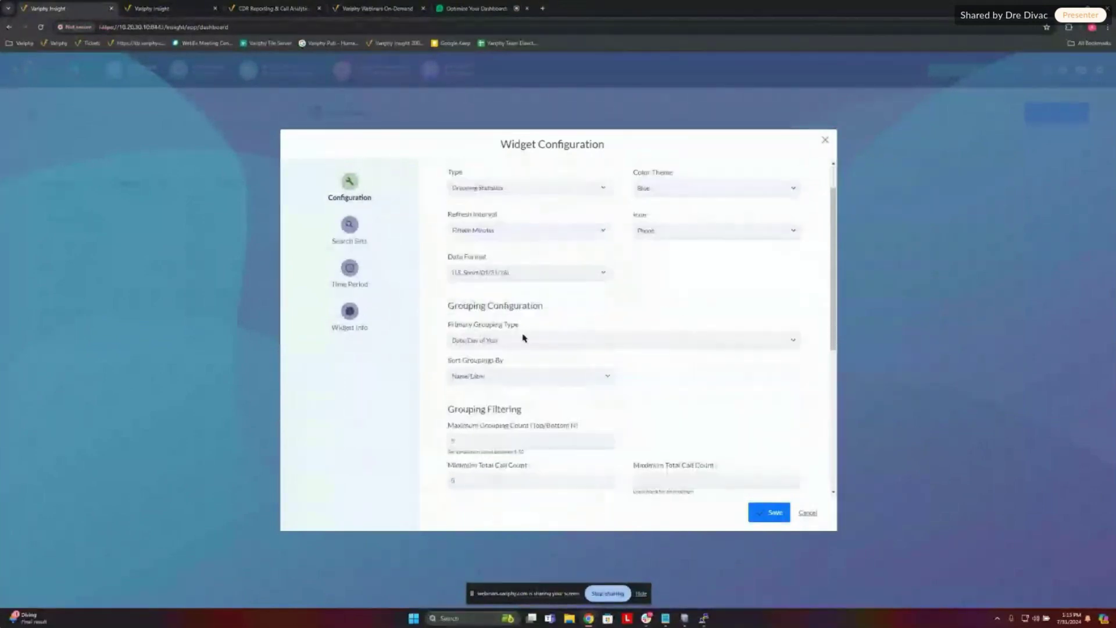
click(516, 344)
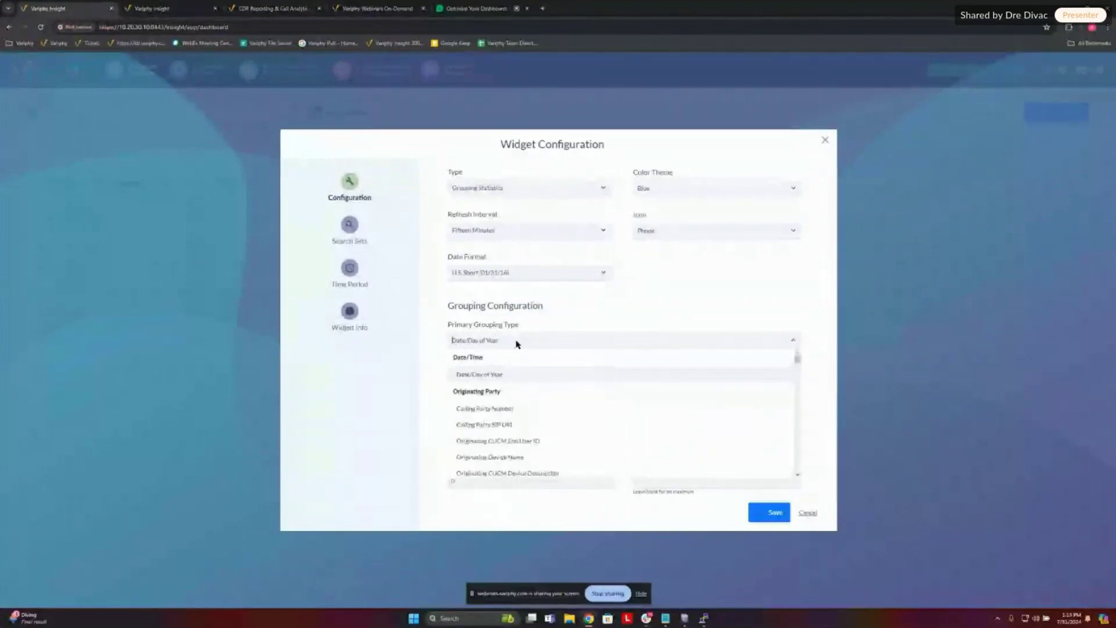
text(term)
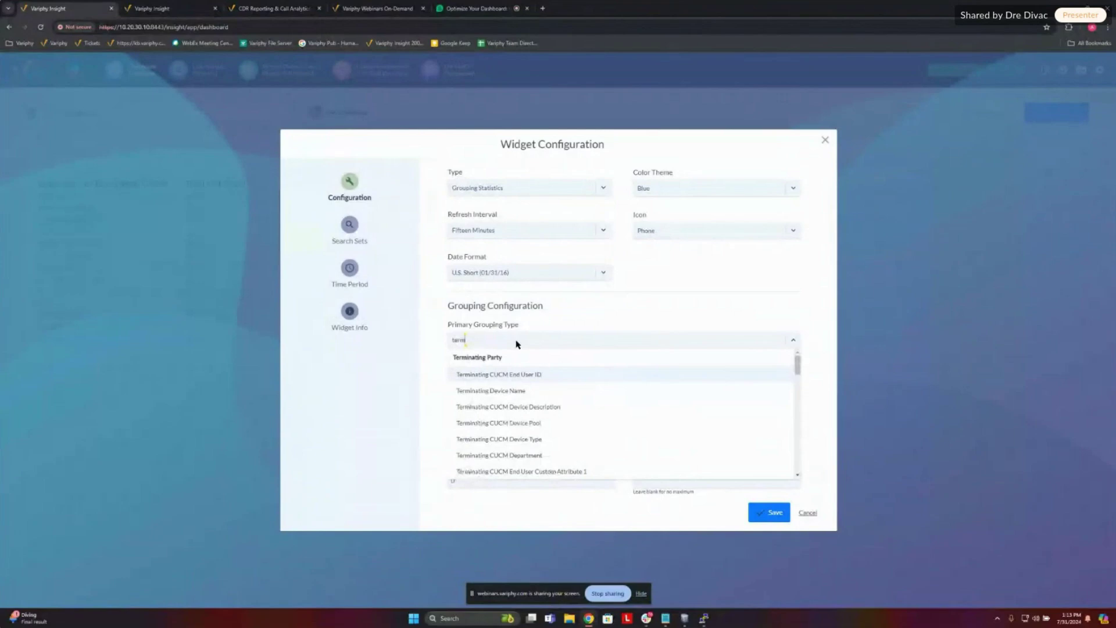
click(519, 376)
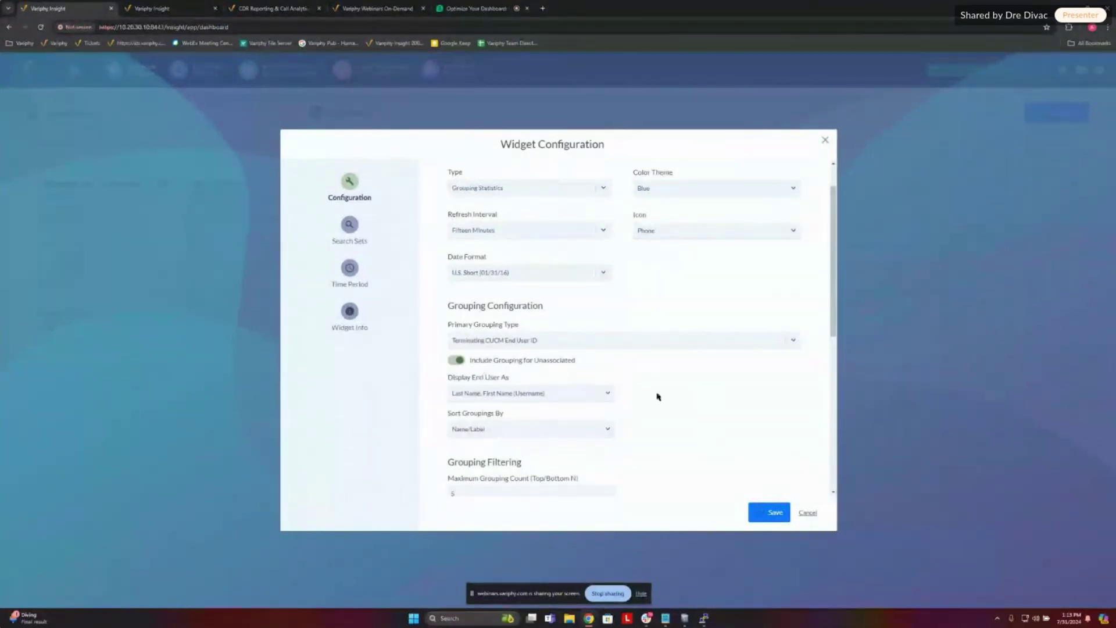
Step: Sort the groupings by Total Call Count (Highest to Lowest) and set the maximum grouping count to 30
scroll(658, 395, down, 1)
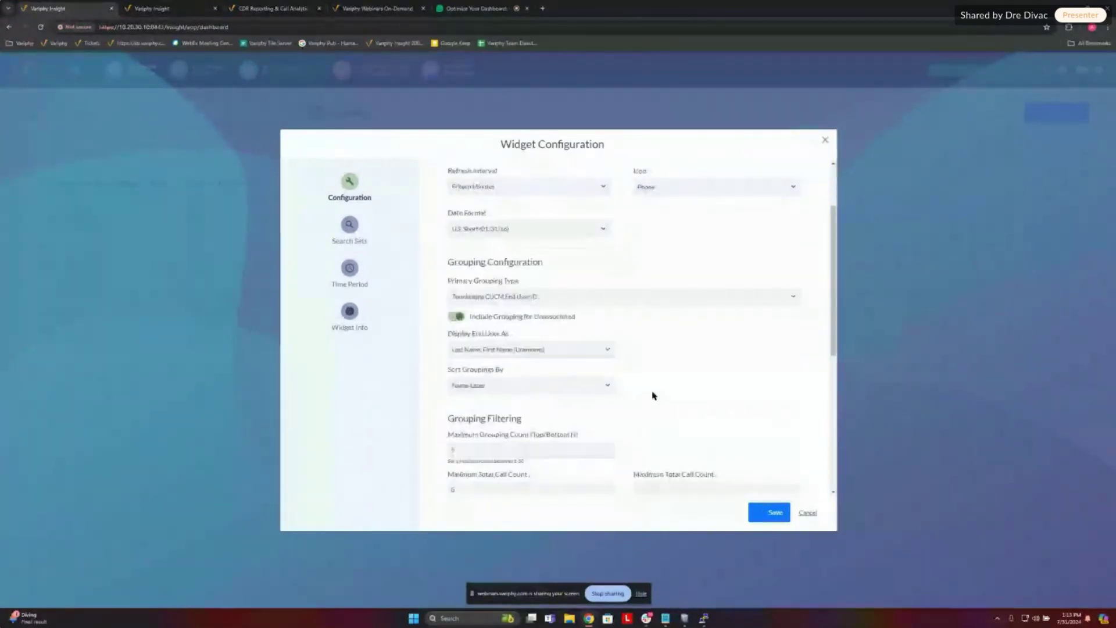
click(499, 386)
click(485, 478)
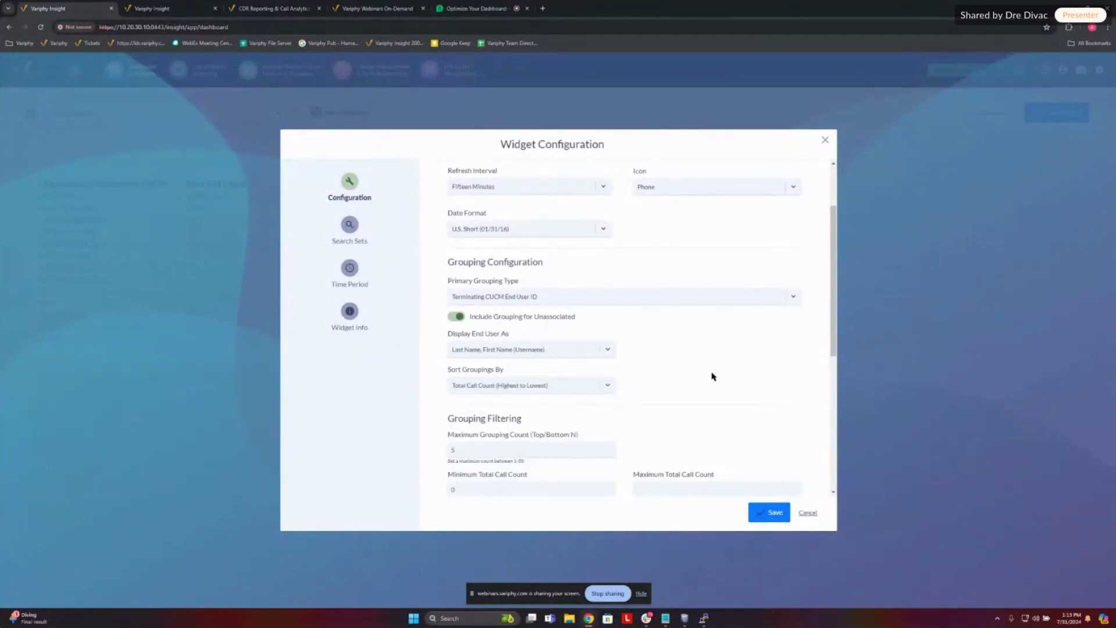
scroll(713, 377, down, 1)
drag(546, 406, 363, 413)
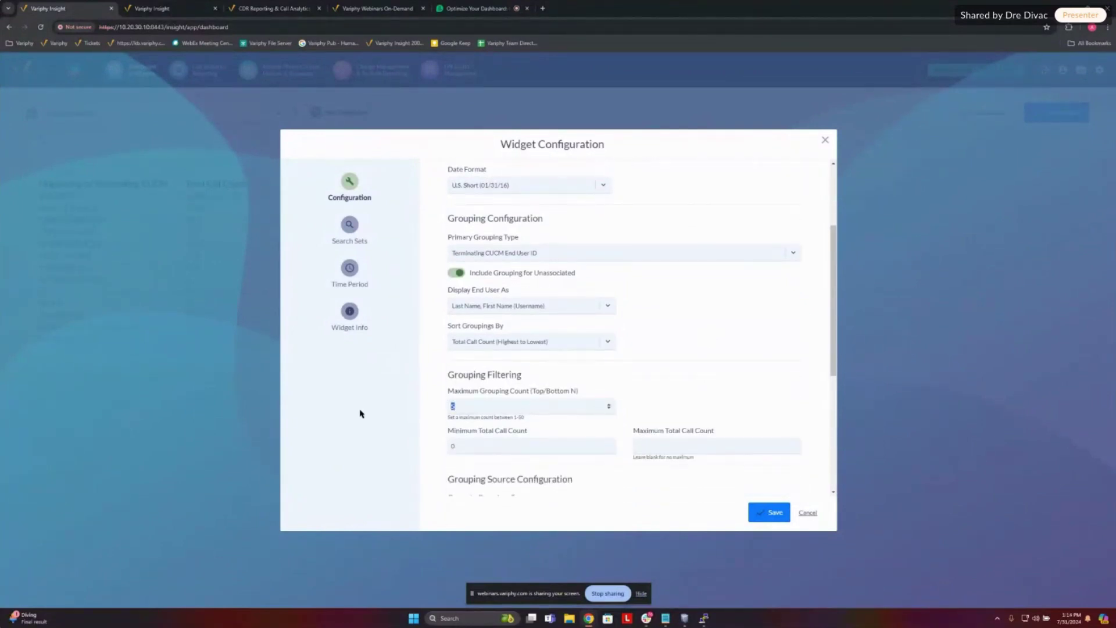
text(30)
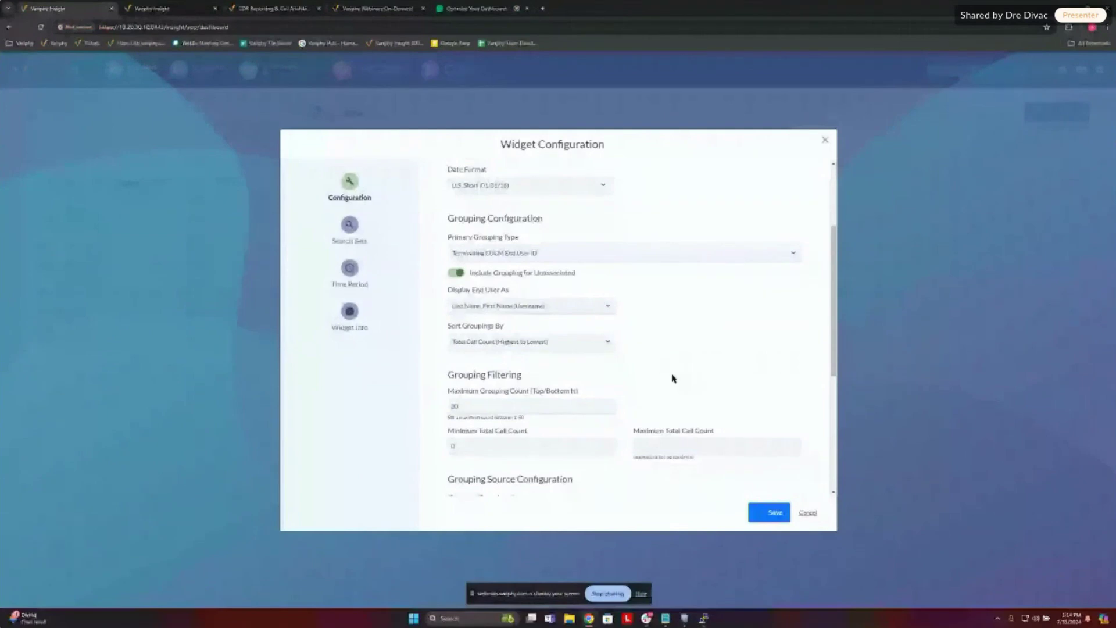
Step: Set the grouping source so that groupings are generated from Search Set Criteria
scroll(699, 376, down, 1)
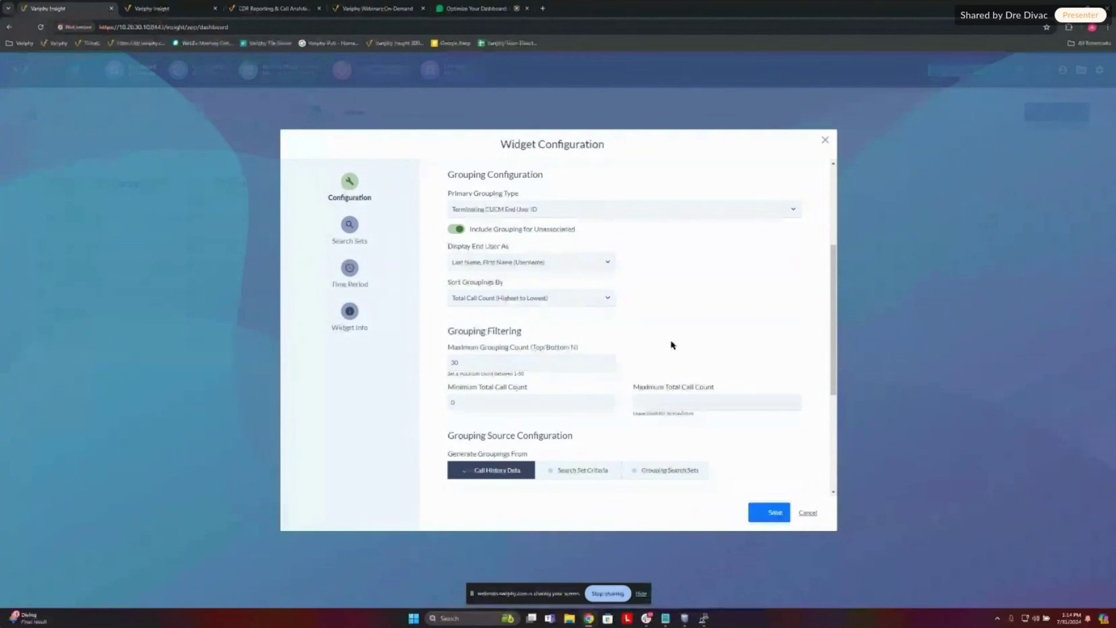
scroll(657, 347, down, 2)
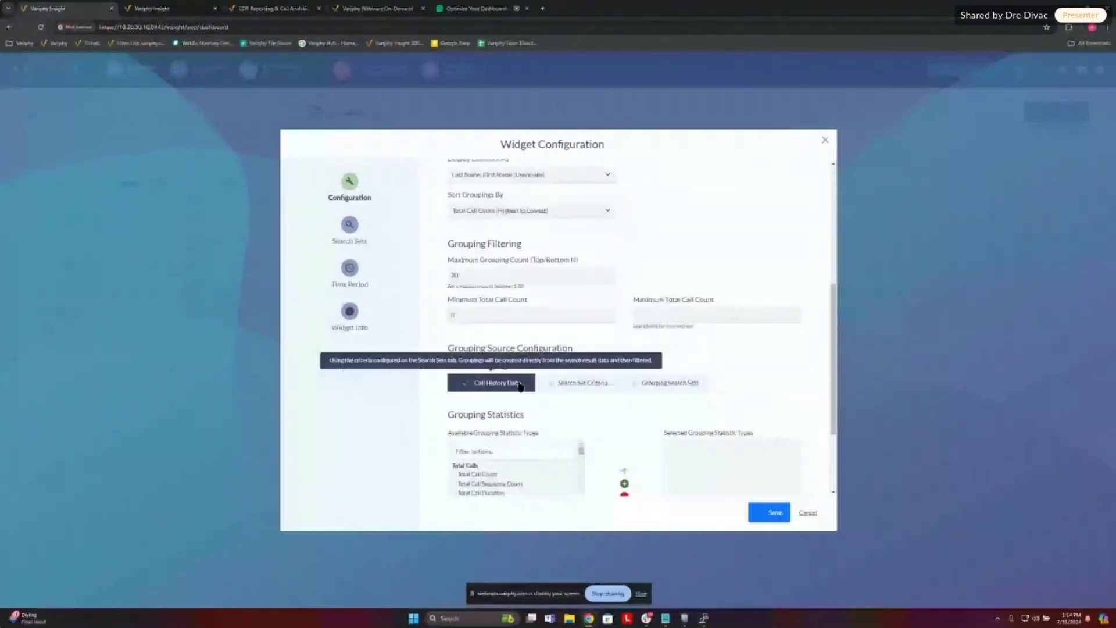
click(595, 385)
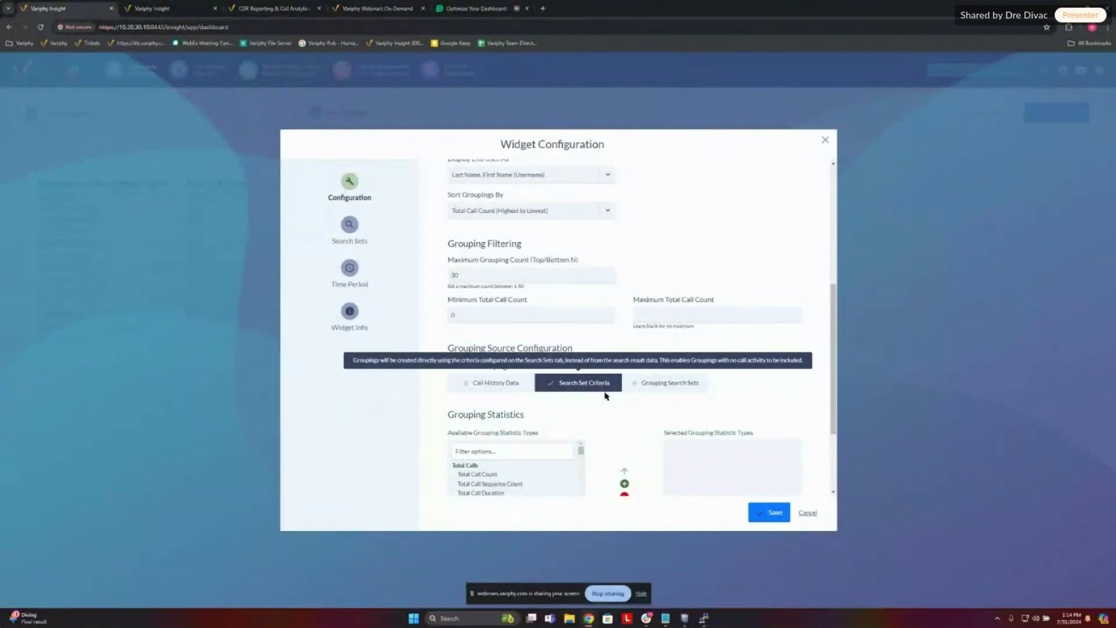
Step: Add Total Call Count, Connected Call Count and Abandoned Call Count to the selected grouping statistics
scroll(525, 421, down, 1)
scroll(630, 394, down, 1)
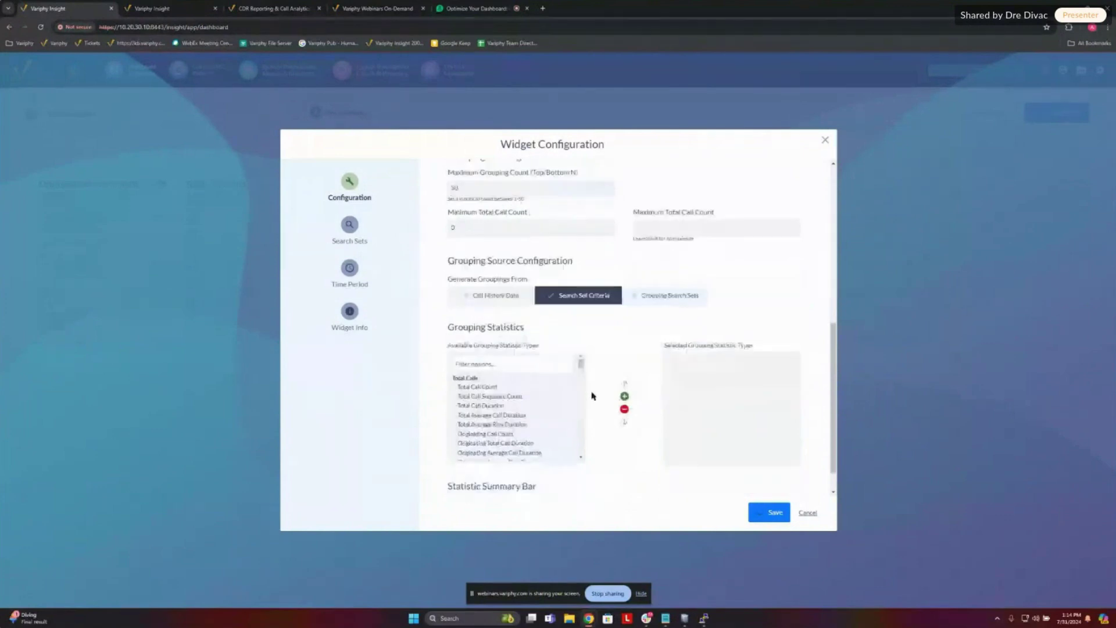
double_click(488, 387)
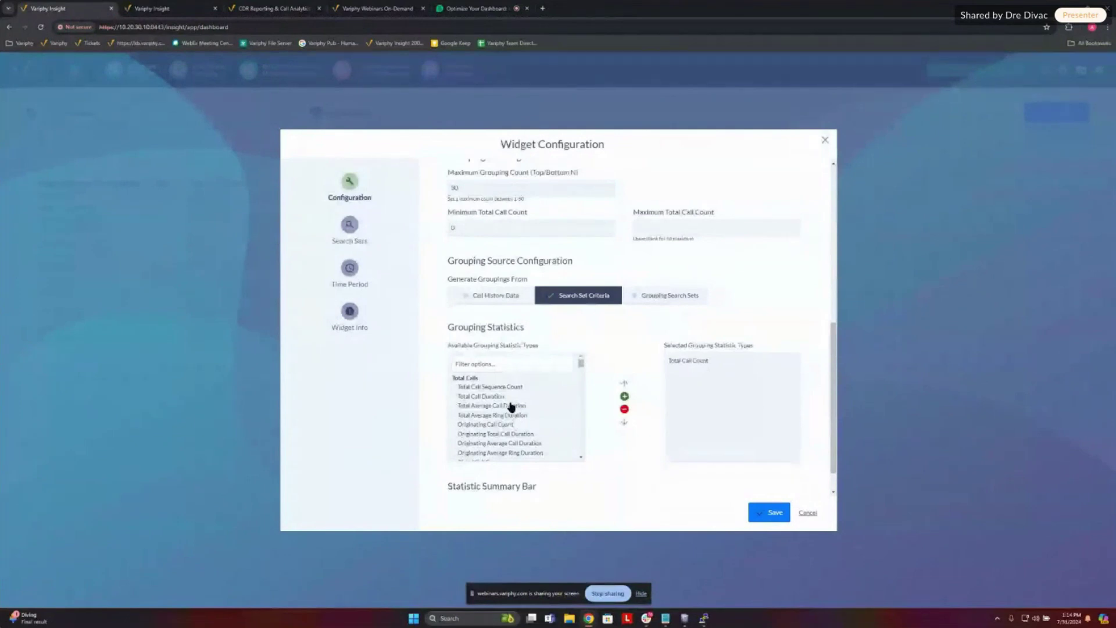
scroll(520, 415, down, 5)
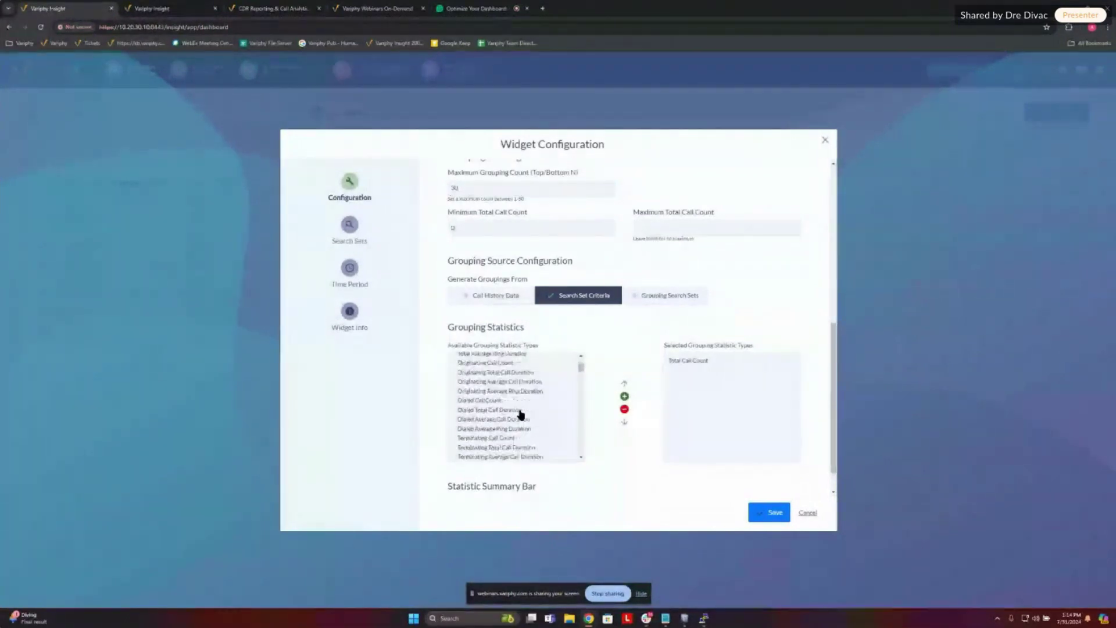
double_click(493, 418)
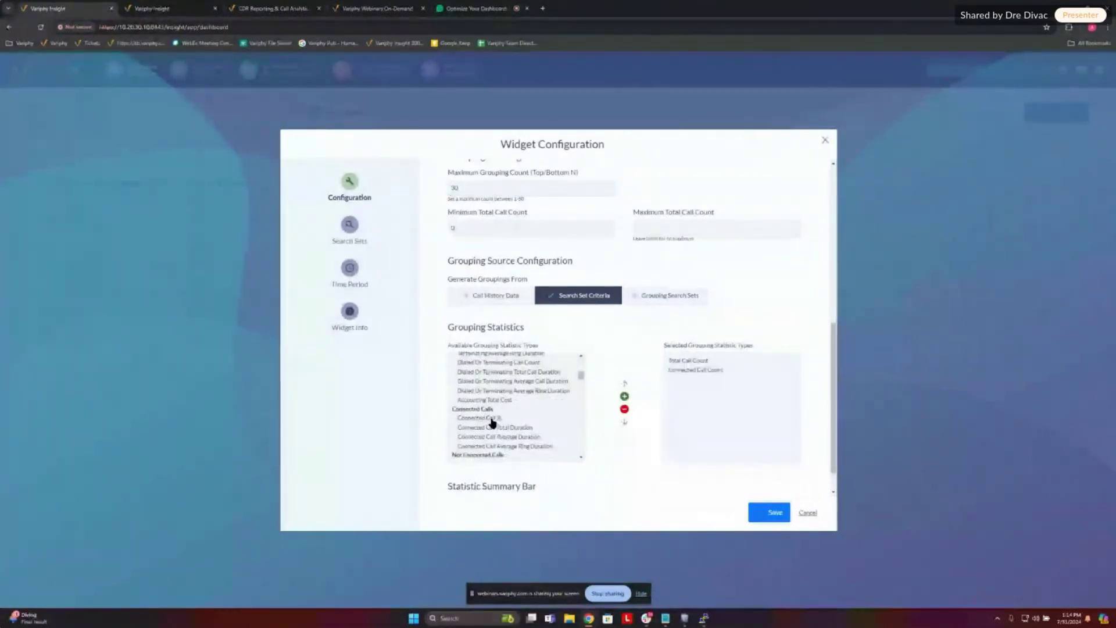
scroll(494, 418, down, 5)
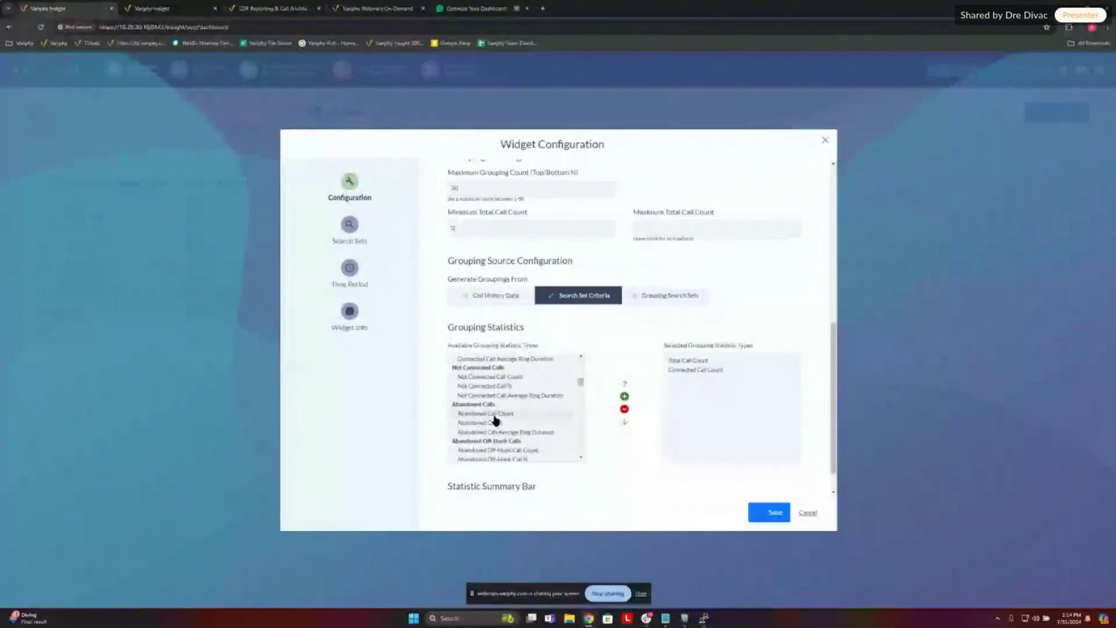
double_click(494, 414)
Step: Add Answered Call Count to the selected grouping statistics and order it before Abandoned Call Count
scroll(523, 411, up, 5)
scroll(523, 410, up, 6)
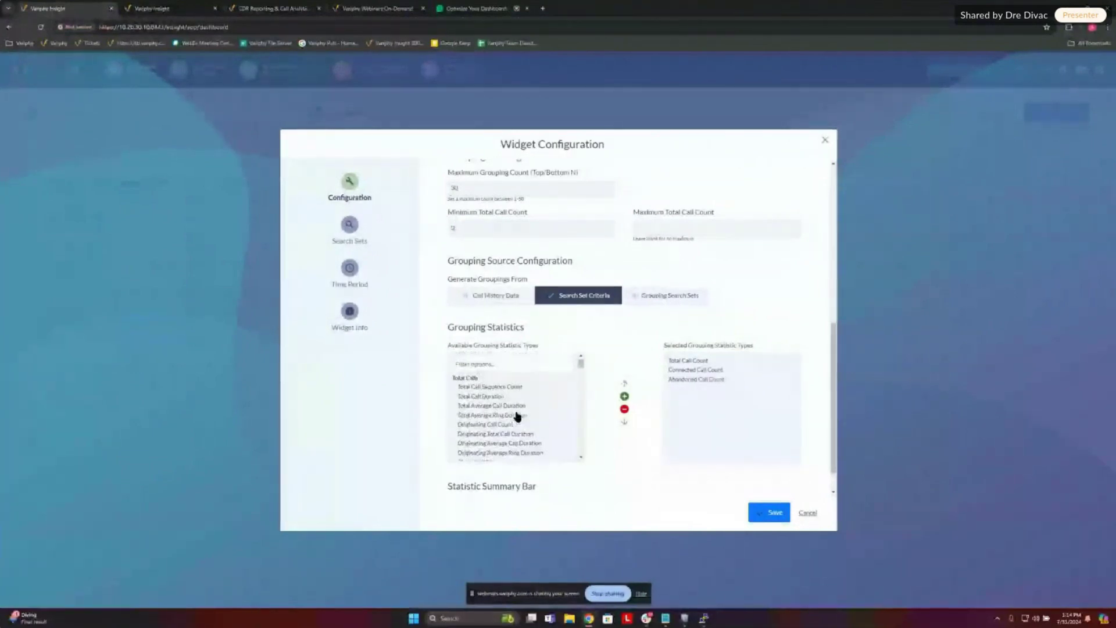
click(510, 367)
text(ans)
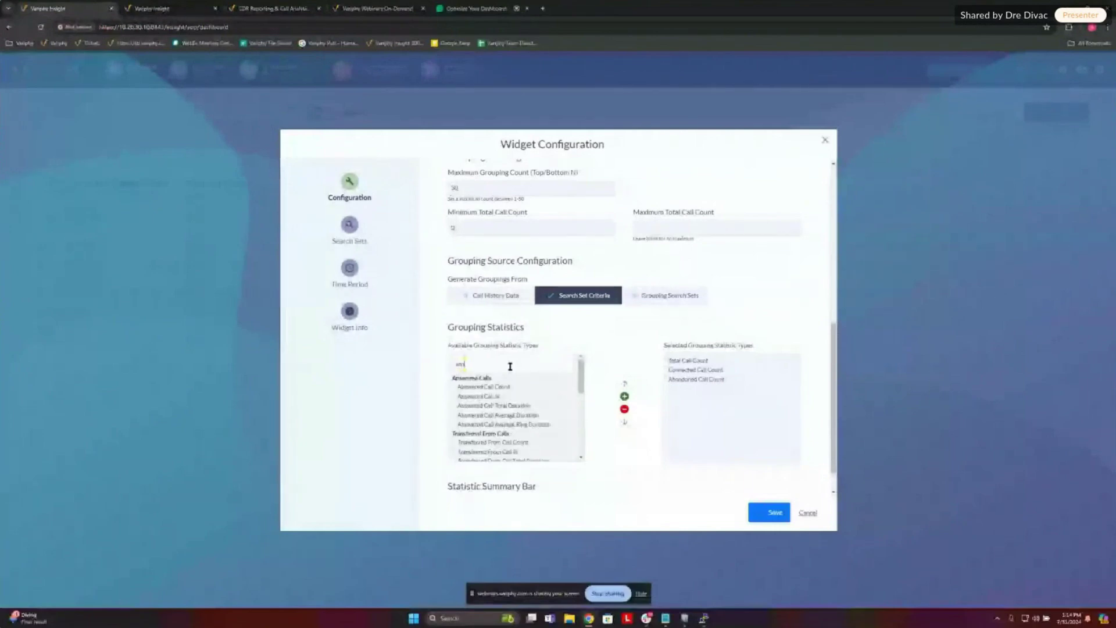
double_click(488, 388)
click(675, 379)
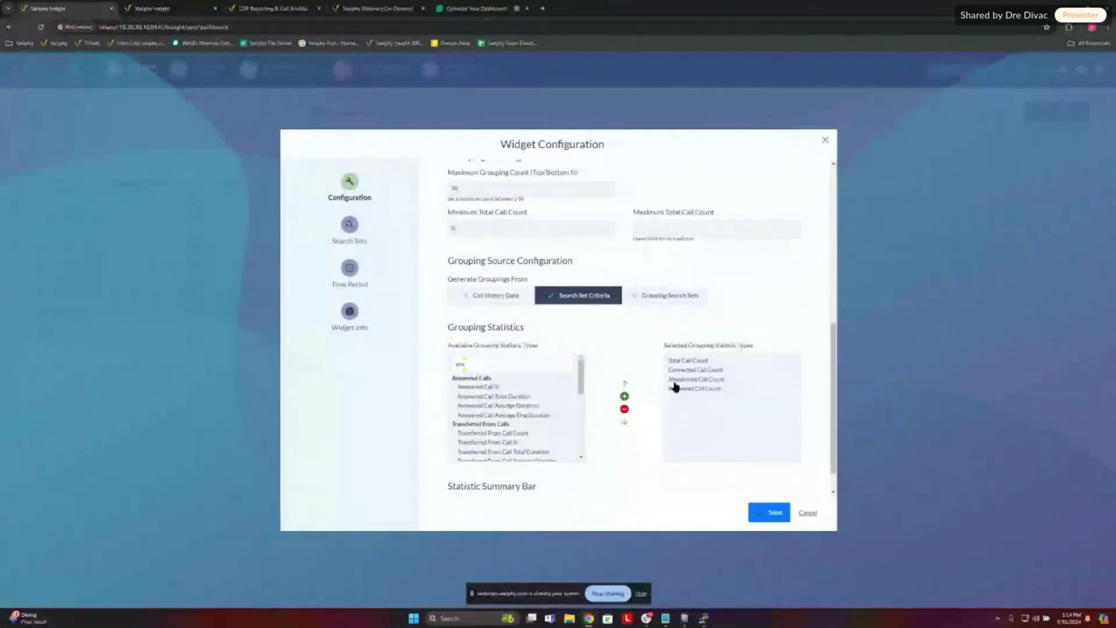
click(623, 424)
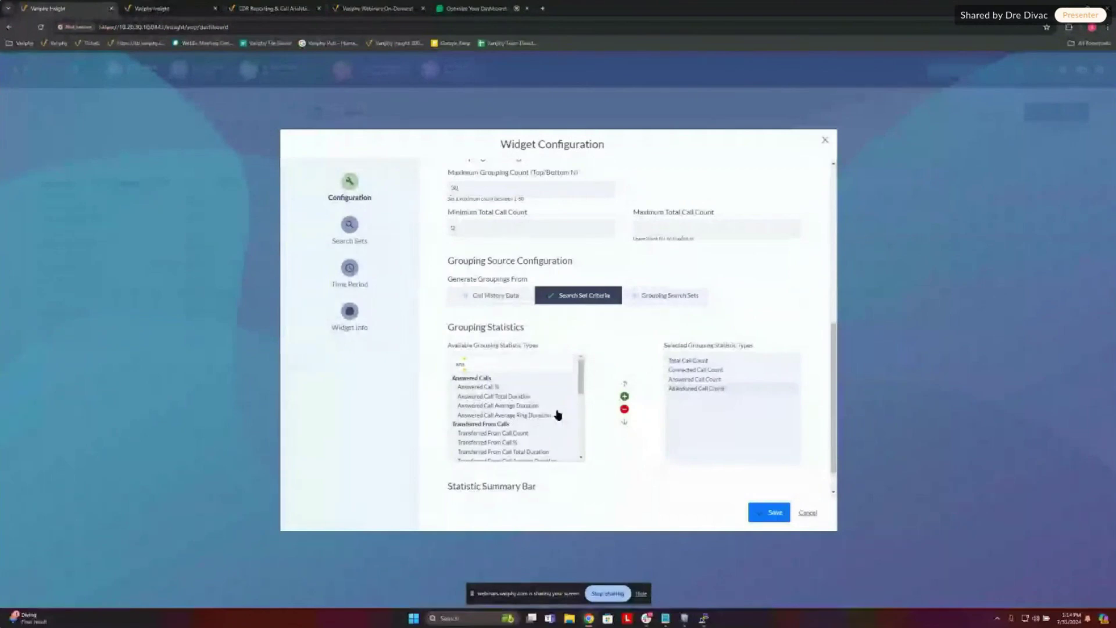
Step: Save the Calls into Hunt 77280 widget and widen it to match the All Calls by Department widget above
scroll(650, 428, down, 1)
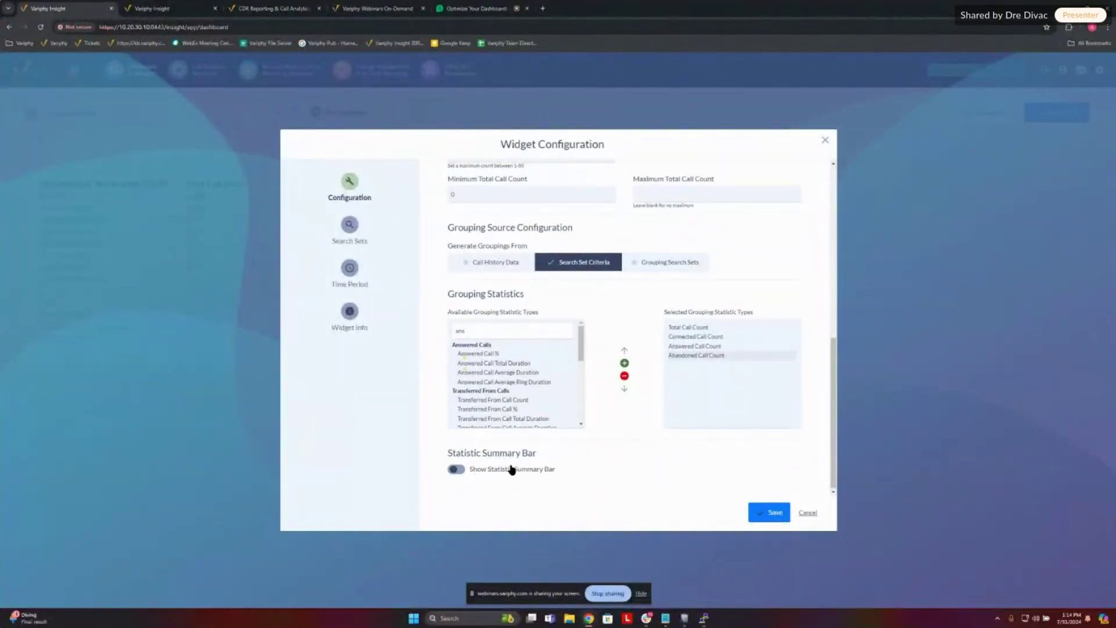
click(760, 514)
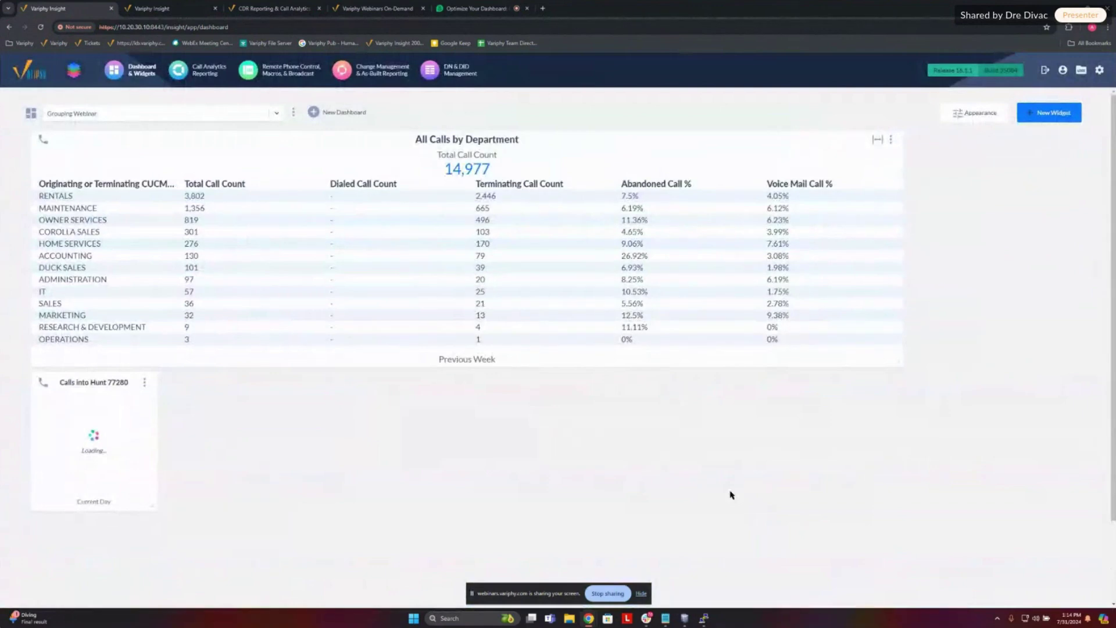
drag(156, 506, 885, 523)
Step: Set the Calls into Hunt 77280 widget's date/time range to Previous Week and save the widget
click(890, 386)
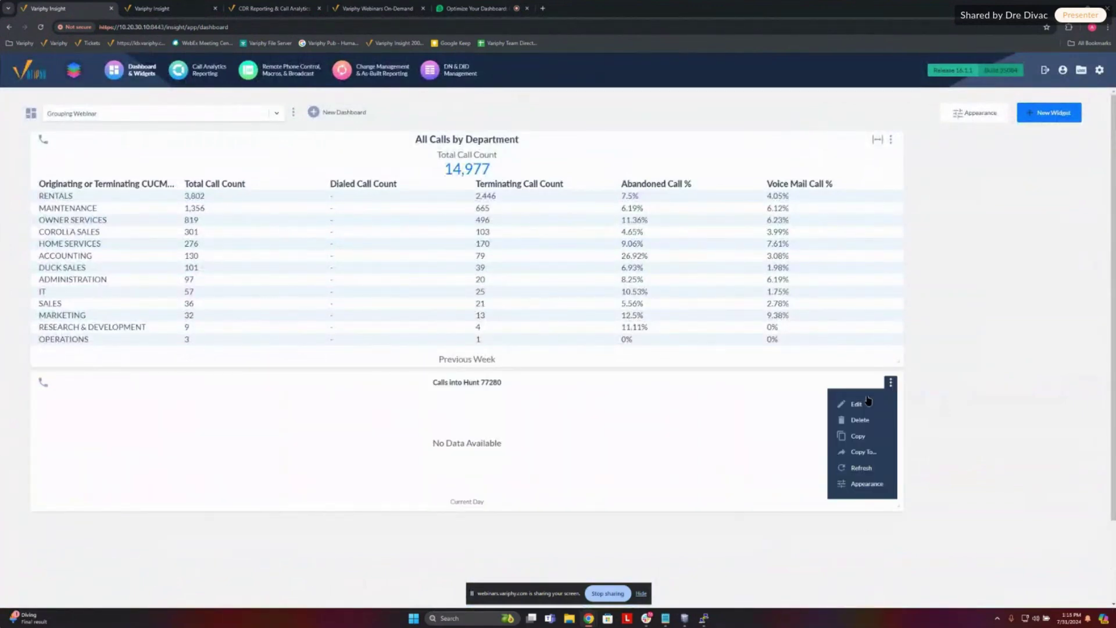
click(866, 402)
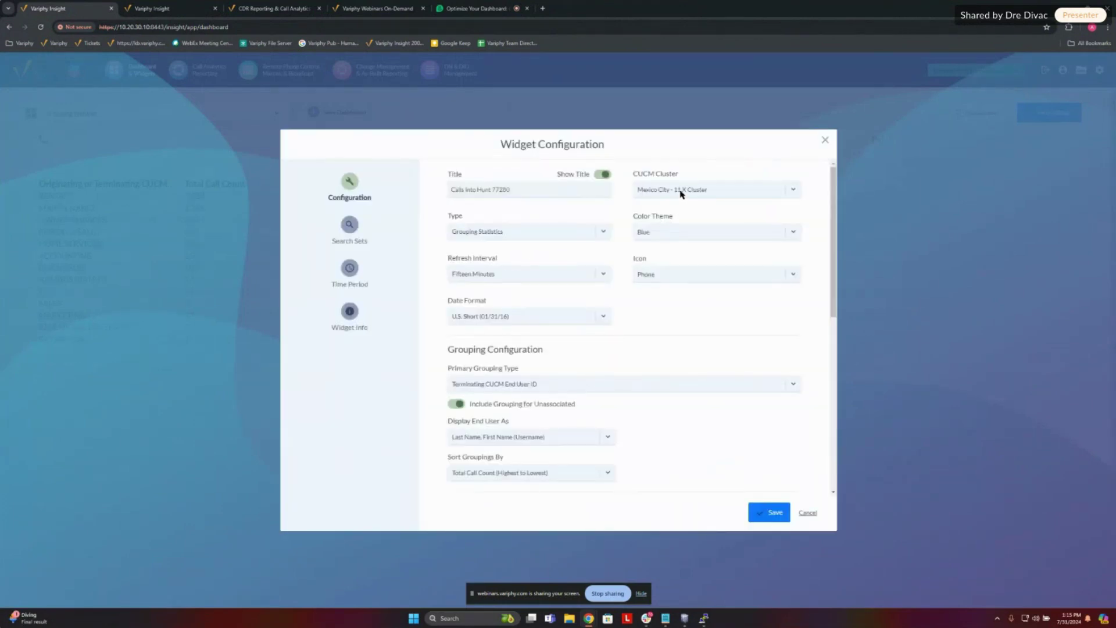
click(350, 268)
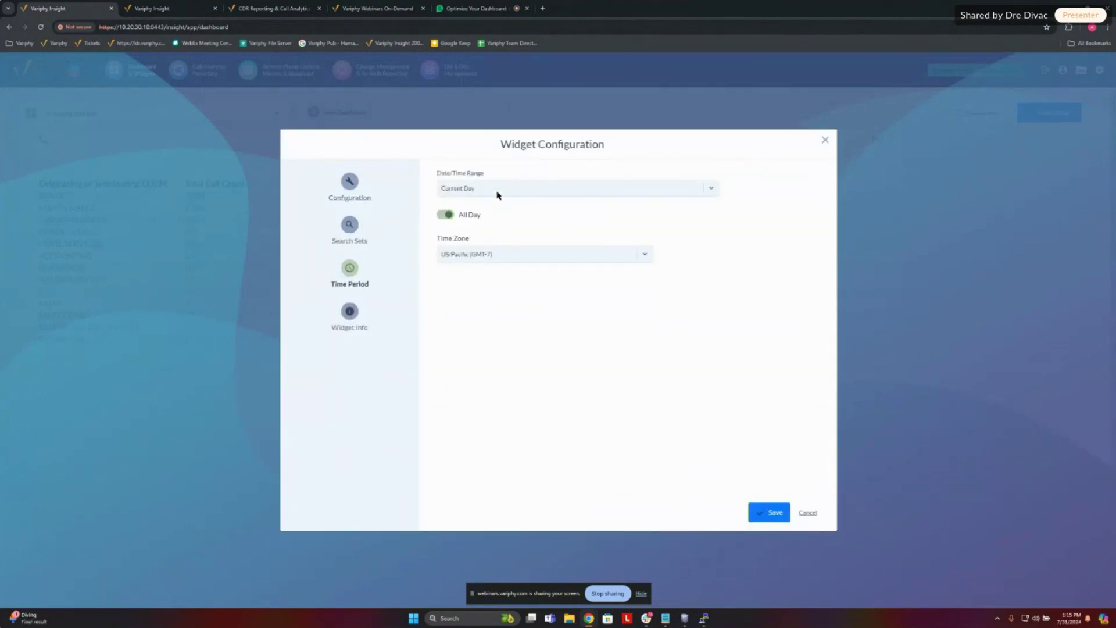
click(496, 191)
scroll(500, 265, down, 3)
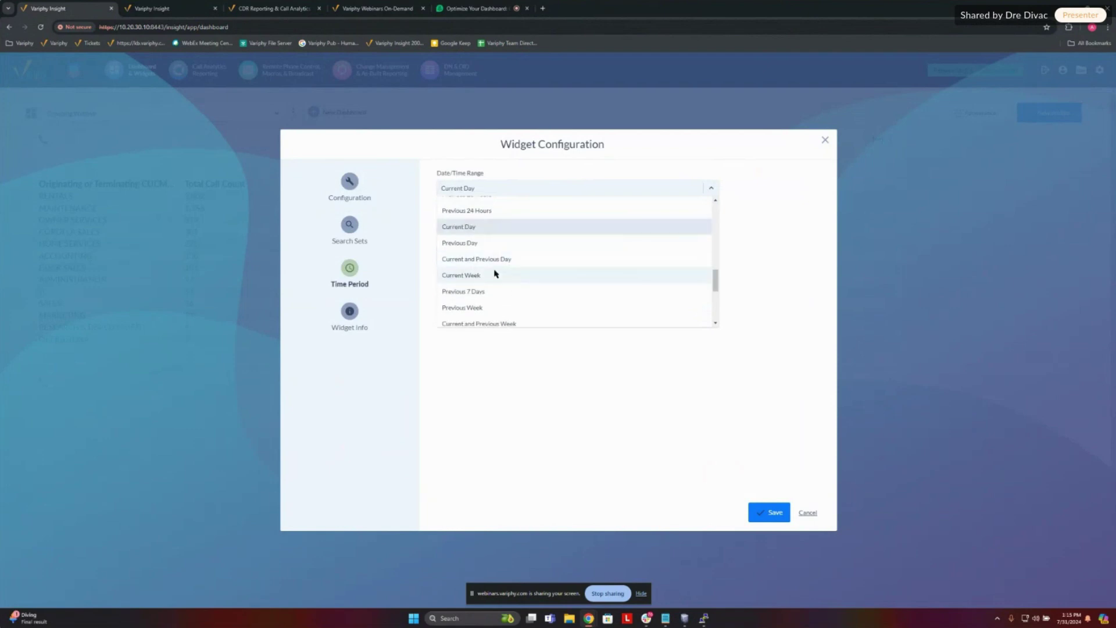
click(468, 308)
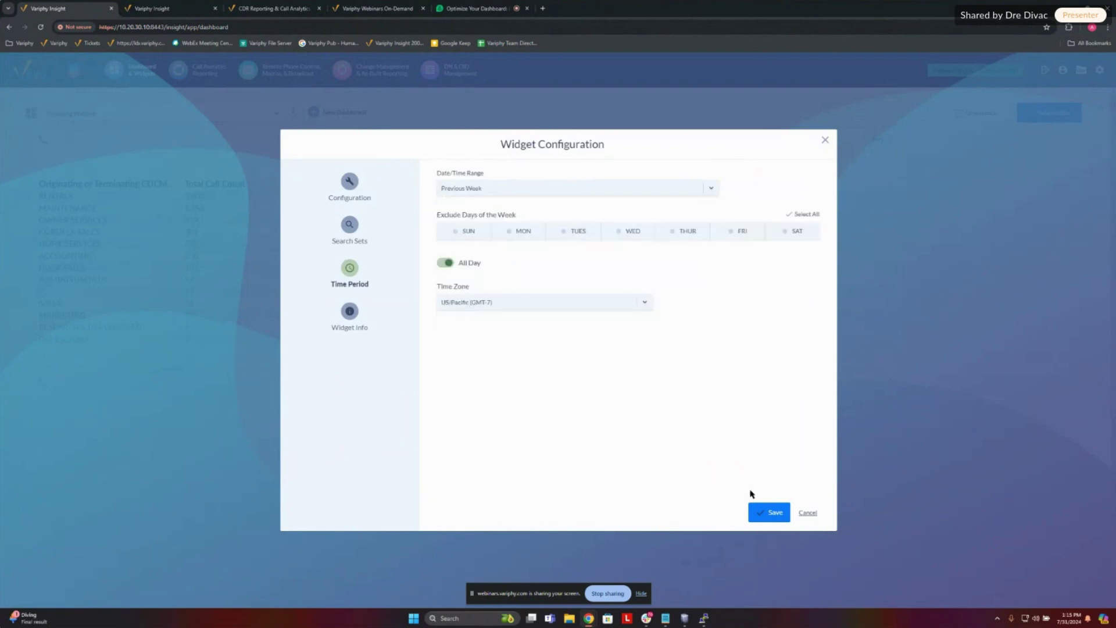
click(770, 513)
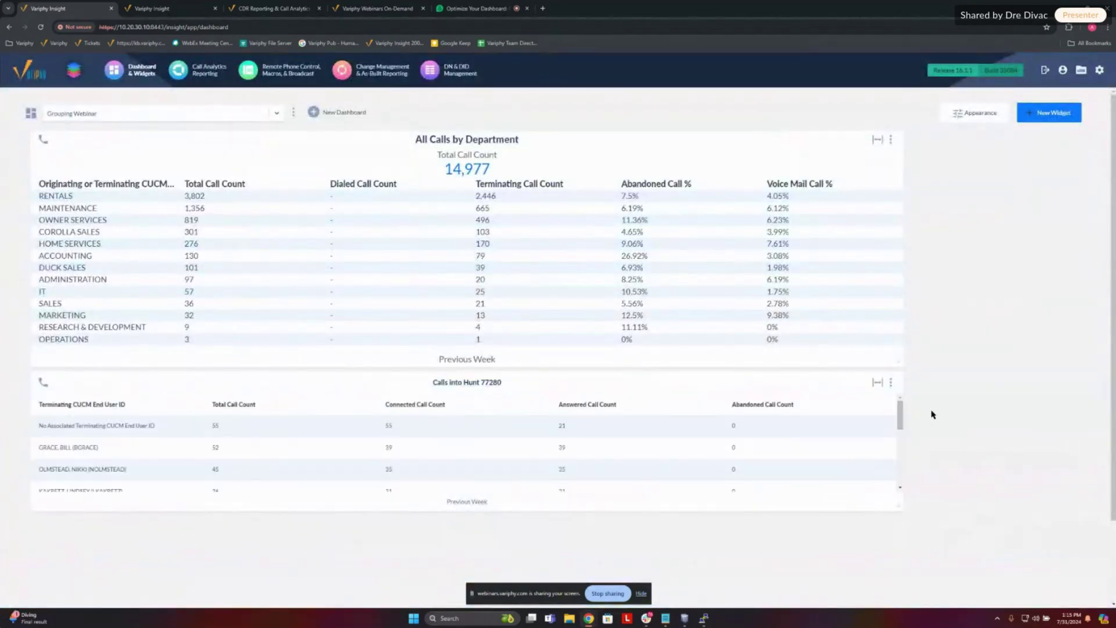
Step: Adjust the Calls into Hunt 77280 widget's appearance with a slightly larger font size and the tightest vertical spacing
click(891, 382)
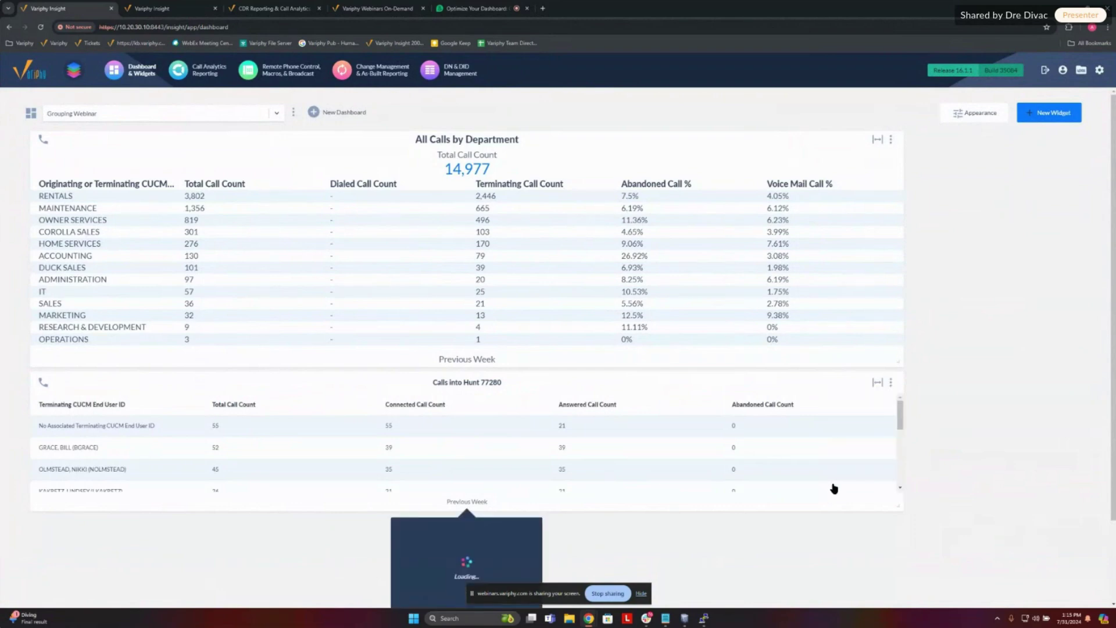
click(837, 485)
click(493, 530)
scroll(971, 438, down, 3)
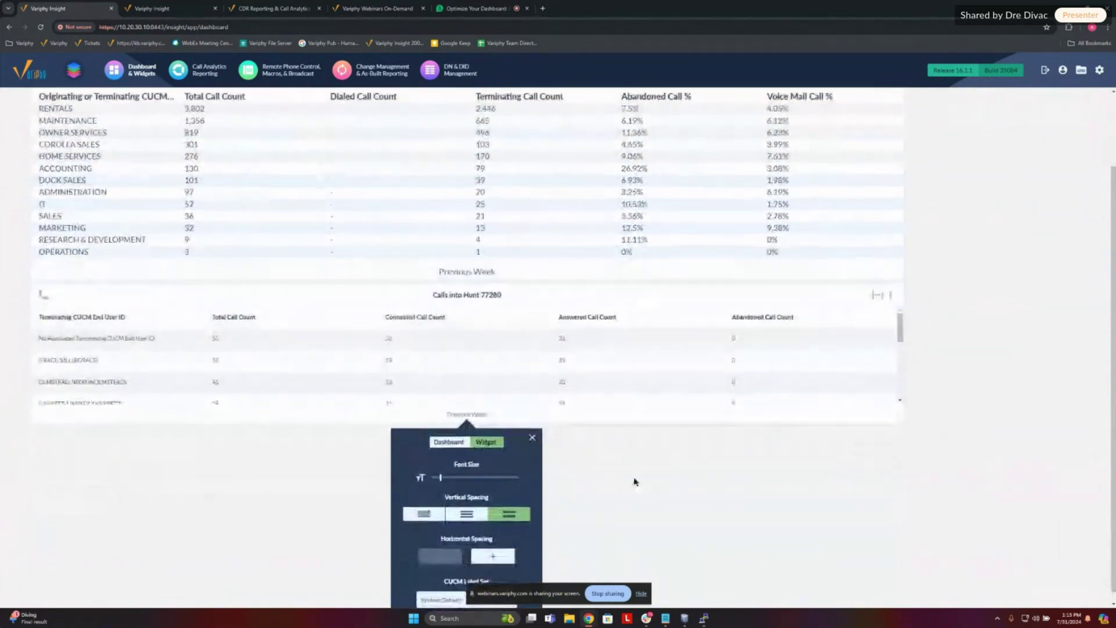
drag(440, 477, 451, 478)
click(423, 512)
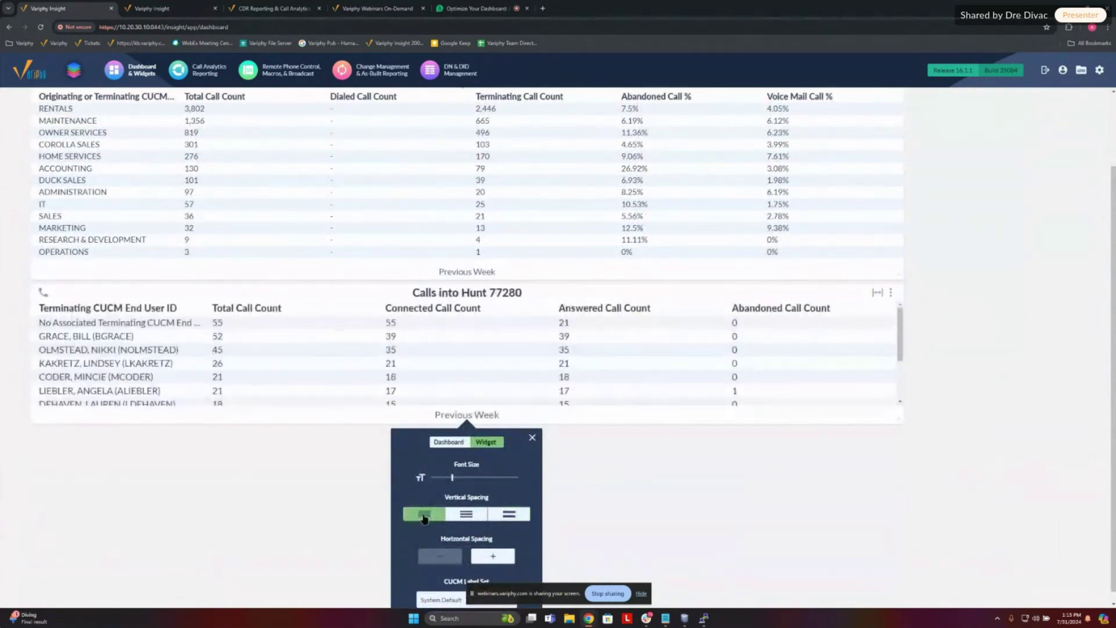
drag(451, 477, 450, 477)
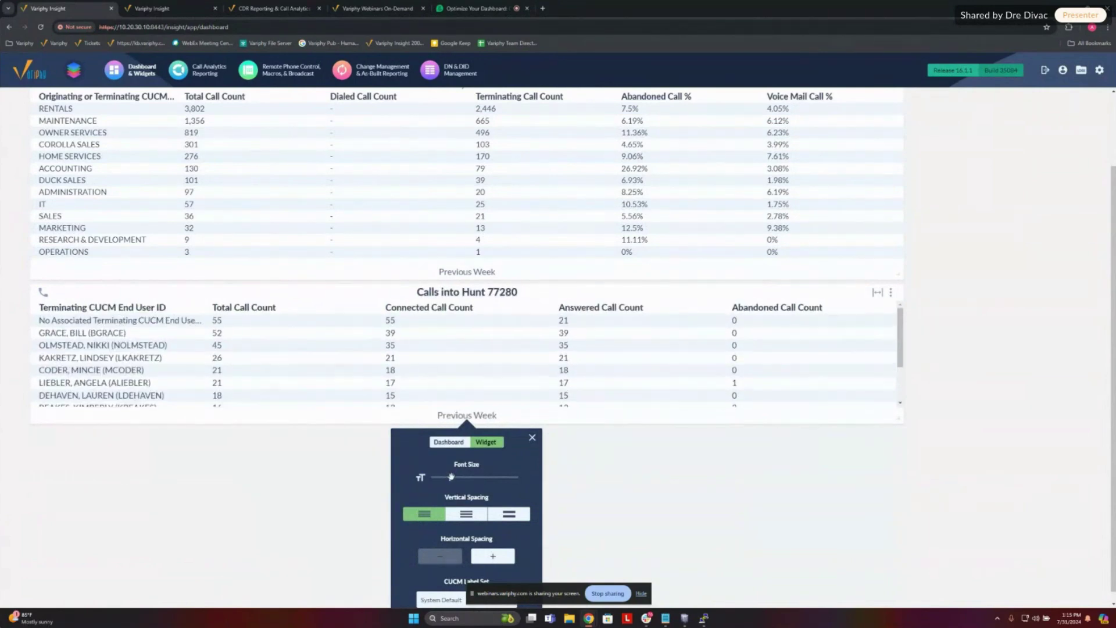
click(532, 438)
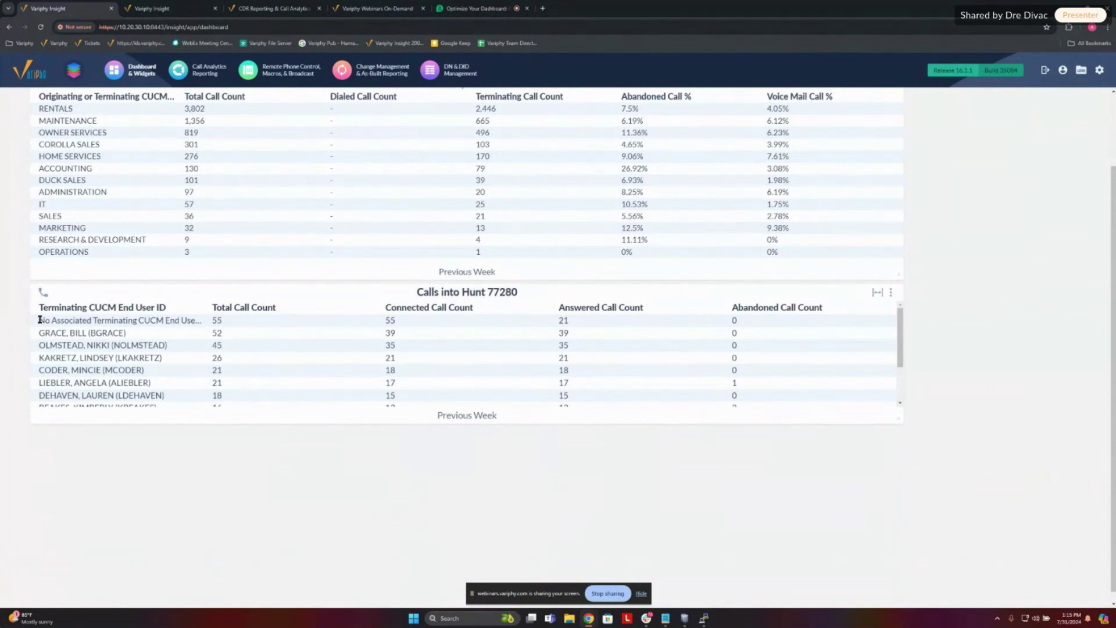
Step: Examine the No Associated Terminating CUCM End User ID row and the remaining end-user rows in the Calls into Hunt 77280 widget
drag(40, 320, 215, 319)
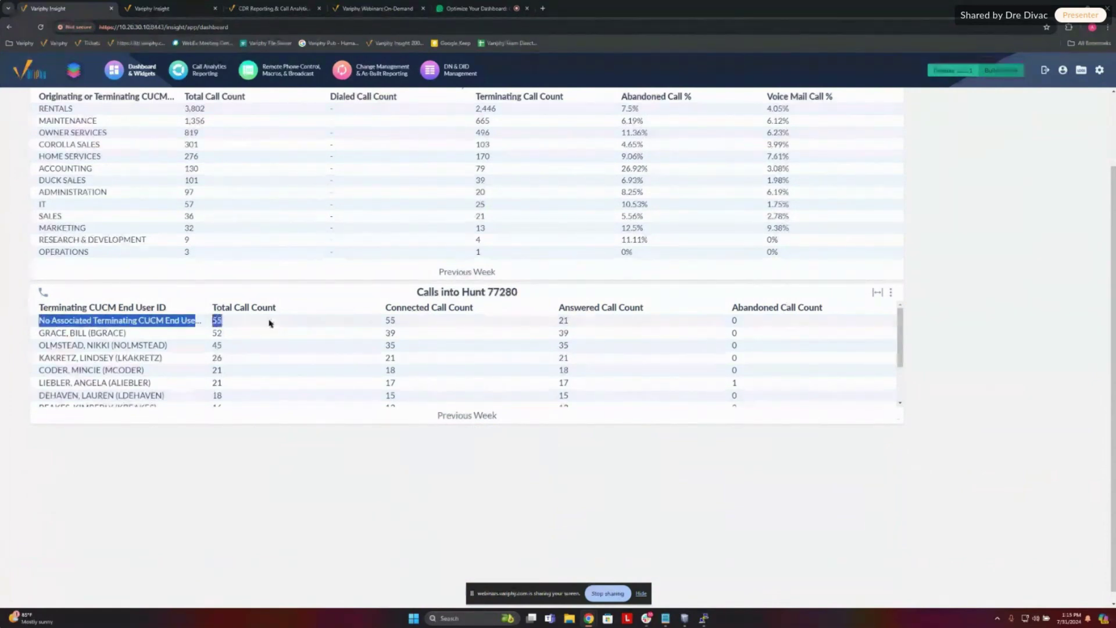
click(256, 344)
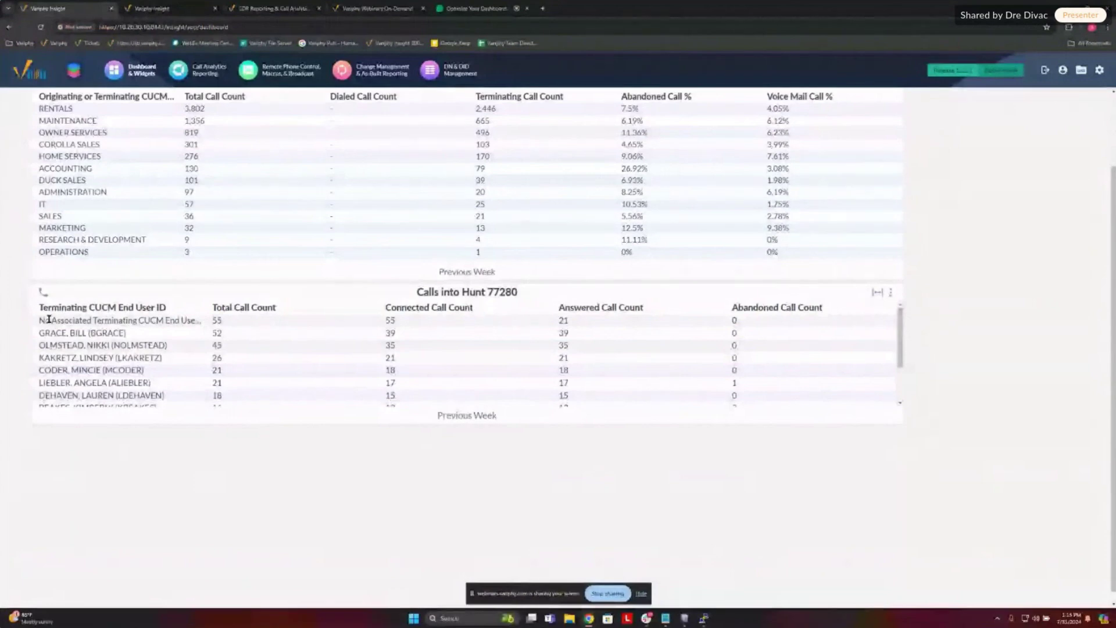
drag(43, 318, 137, 320)
click(238, 324)
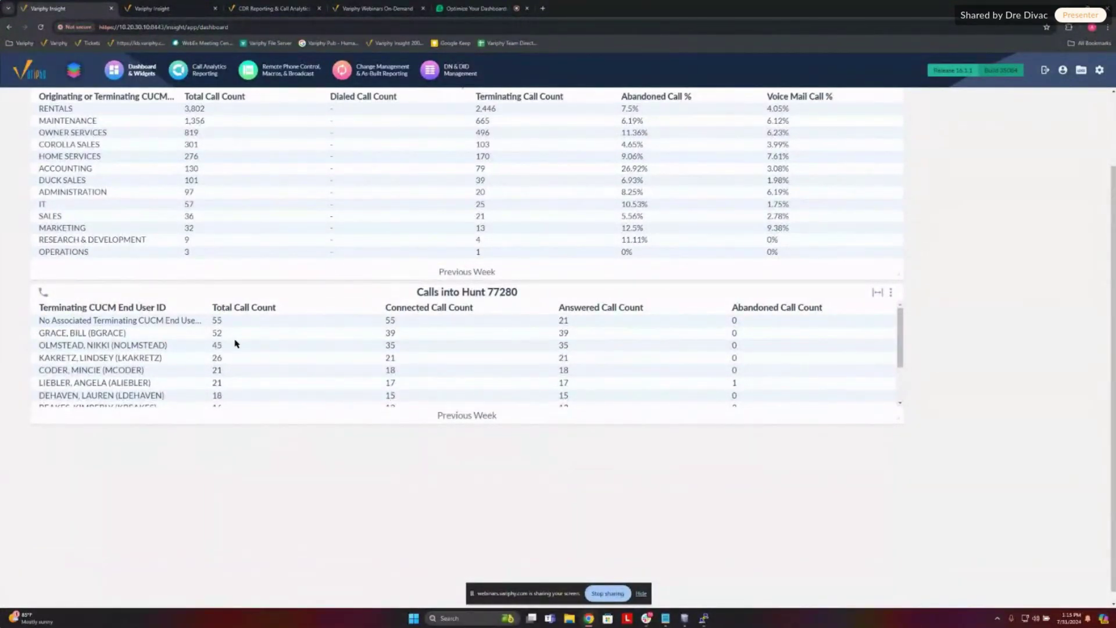
scroll(149, 348, down, 3)
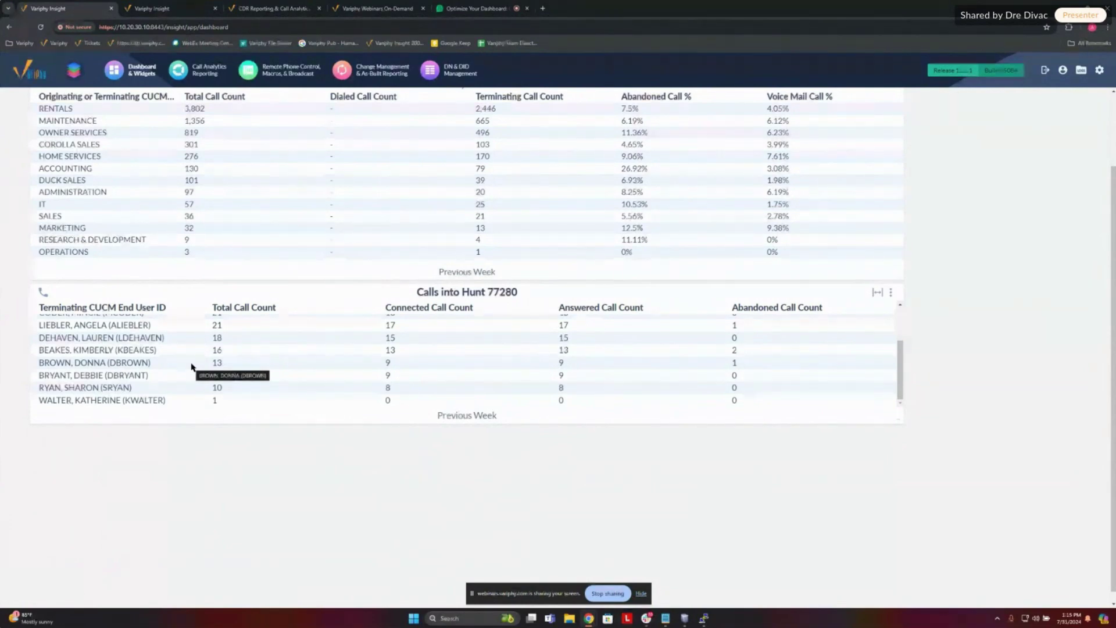
scroll(191, 366, up, 5)
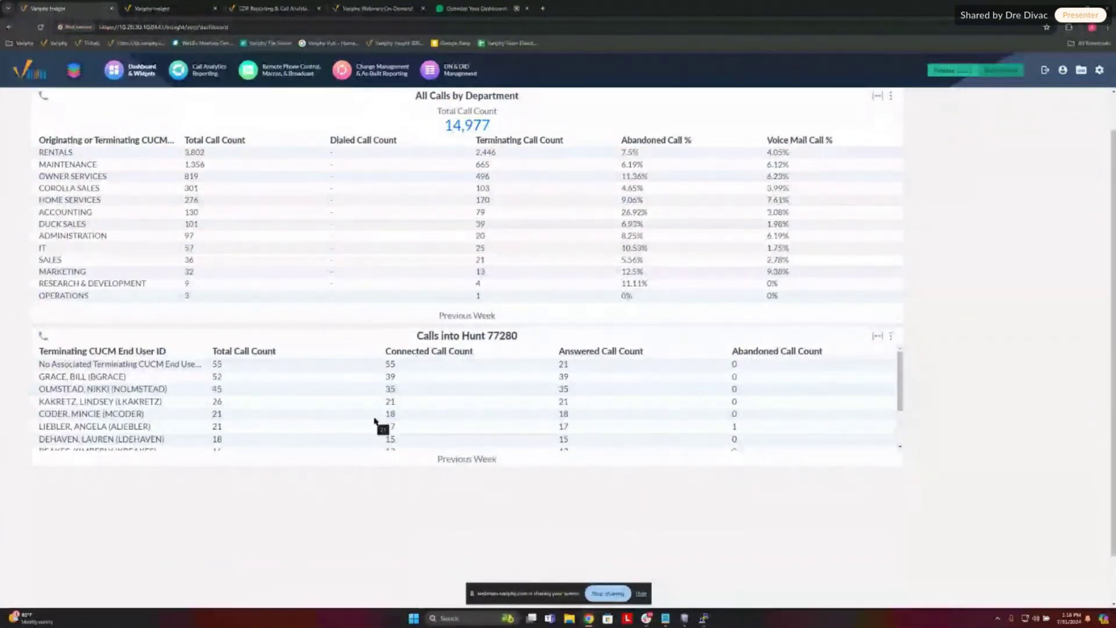
Step: Resize the Calls into Hunt 77280 widget to be taller and slightly narrower, and view its time period settings without saving
drag(898, 466, 770, 512)
click(759, 337)
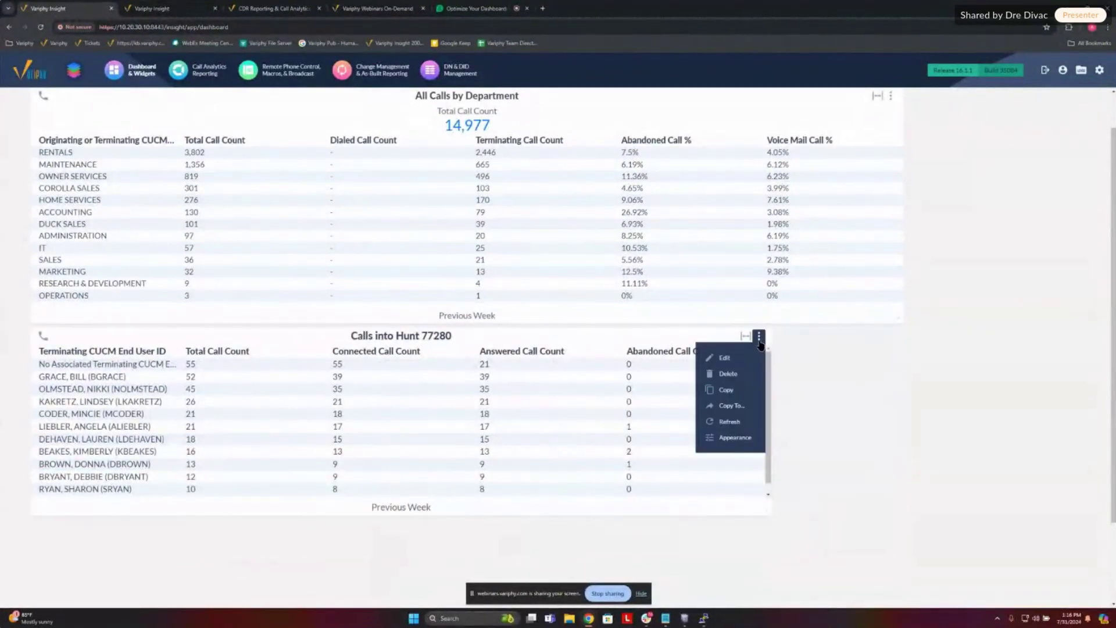
click(718, 354)
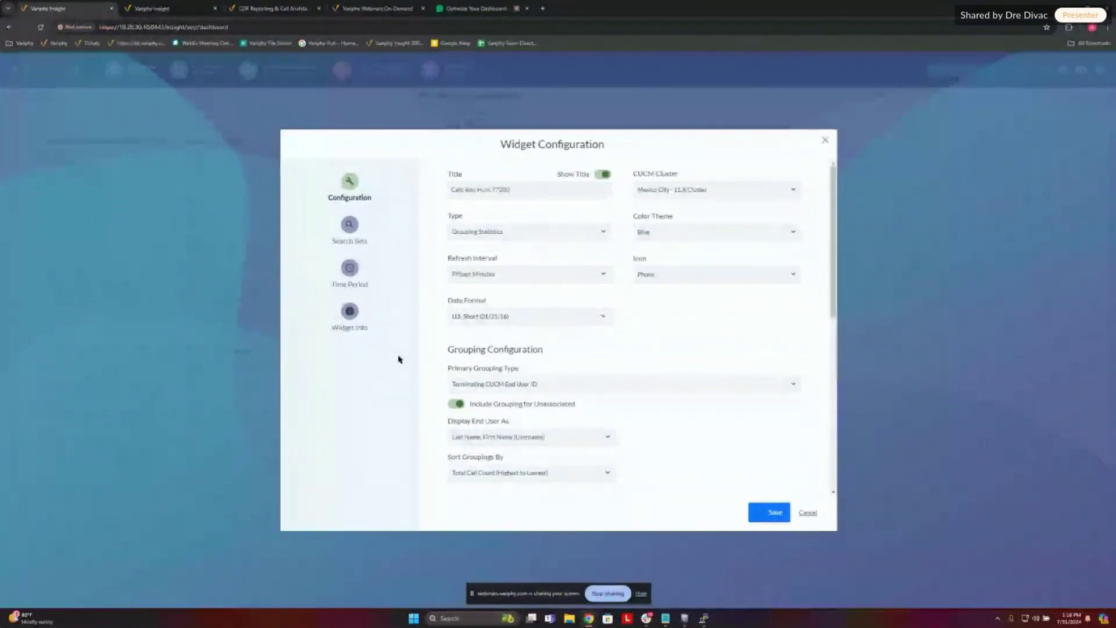
click(346, 282)
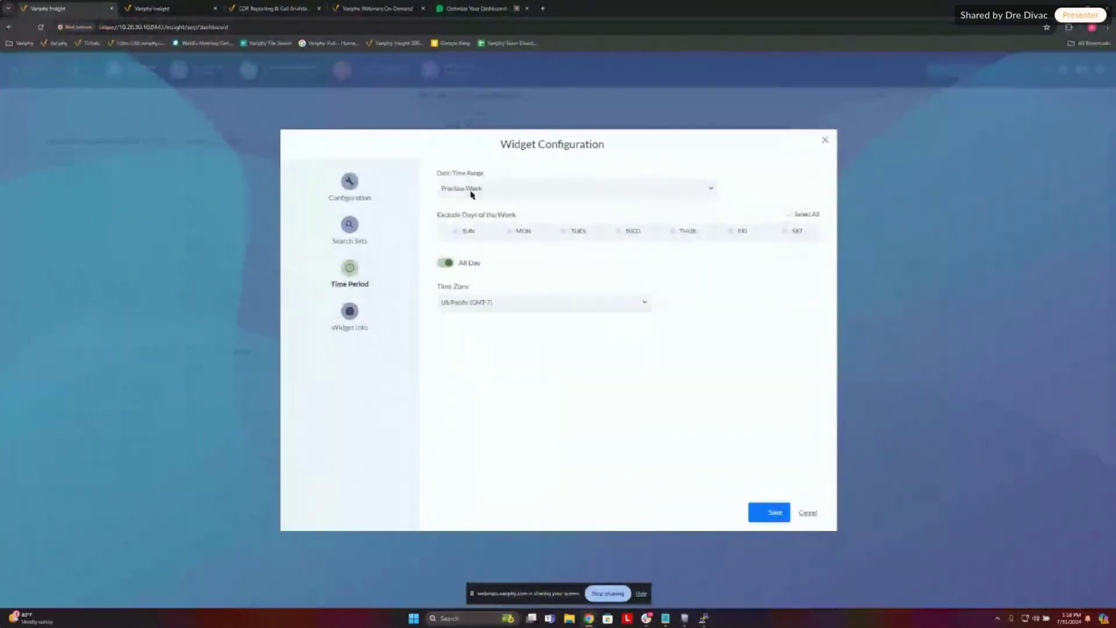
click(809, 512)
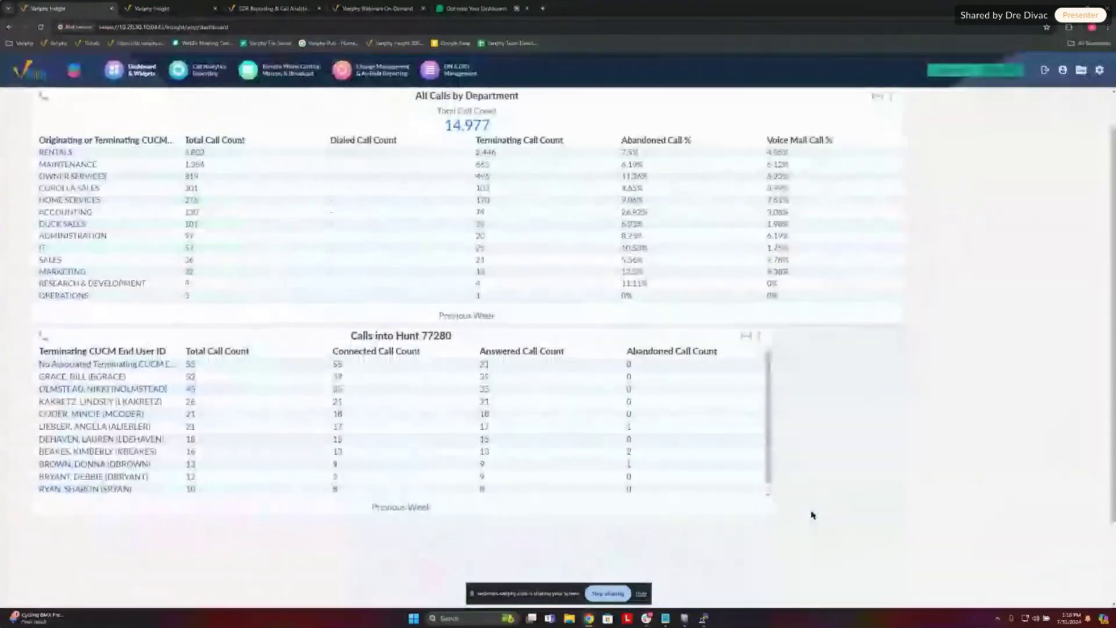
Step: Widen the Calls into Hunt 77280 widget to match the All Calls by Department widget
drag(778, 516, 901, 516)
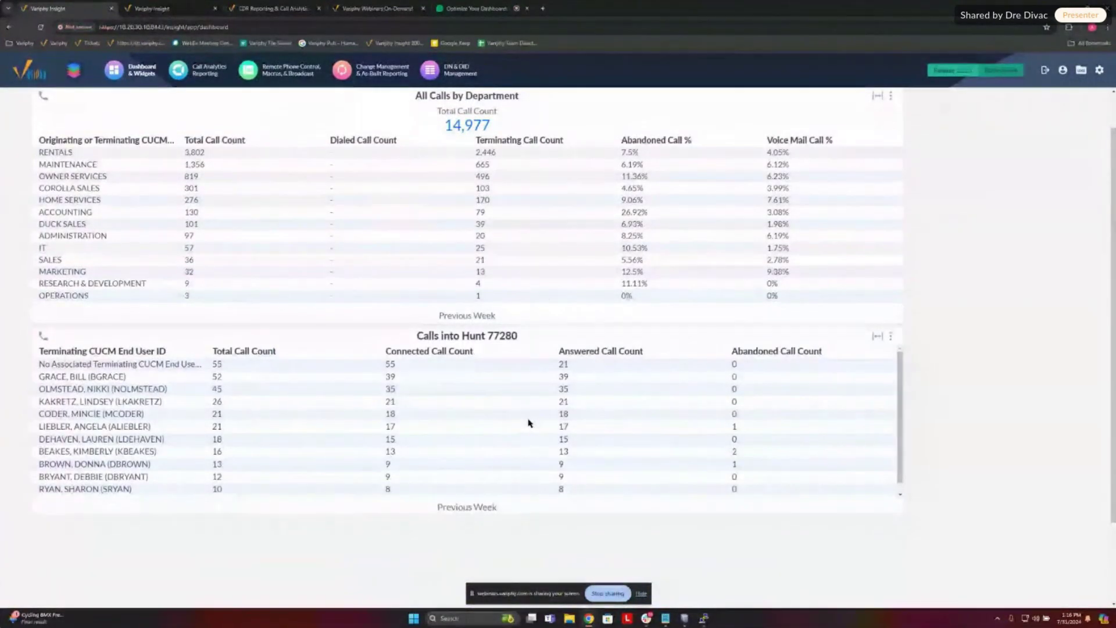
scroll(1003, 286, down, 1)
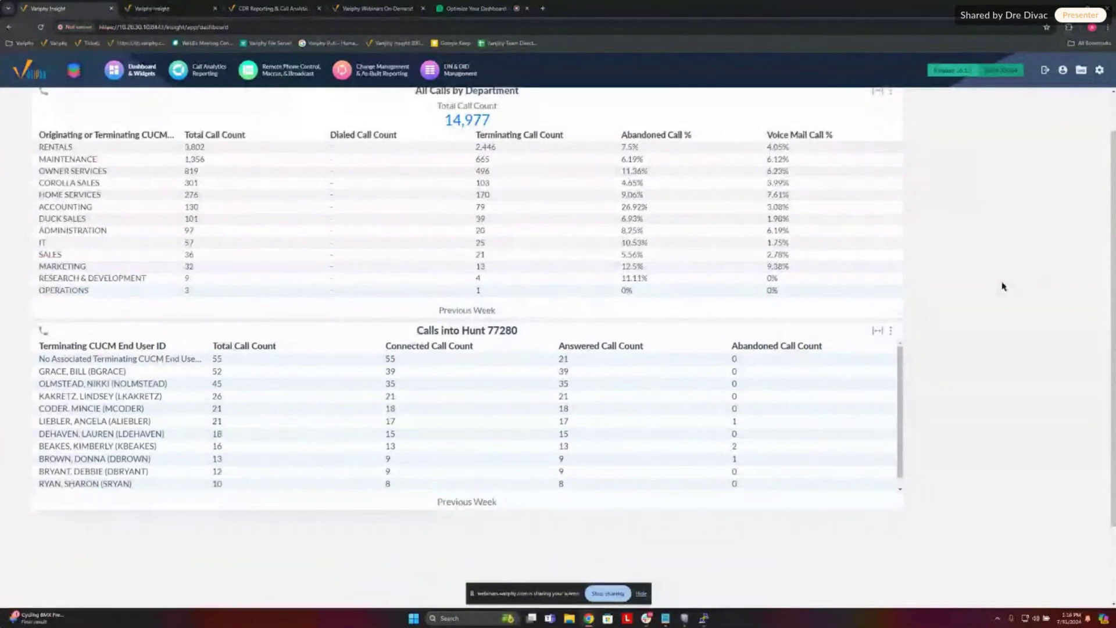
scroll(1002, 286, up, 2)
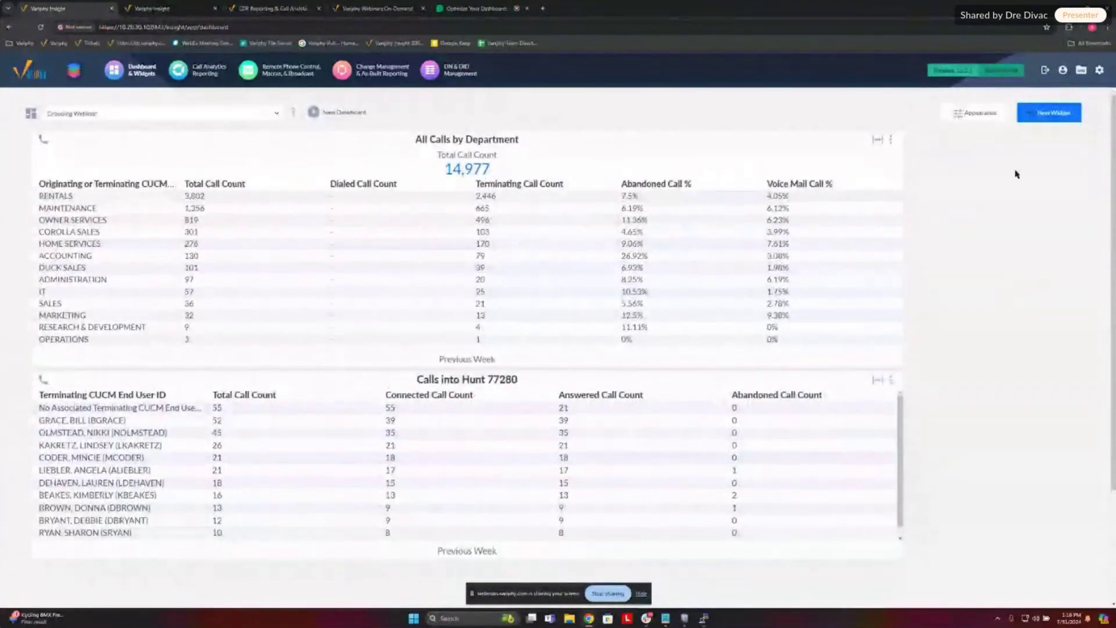
Step: Create a new Call Analytics widget of type Grouping Statistics on the Mexico City - 11.X Cluster platform
click(1064, 119)
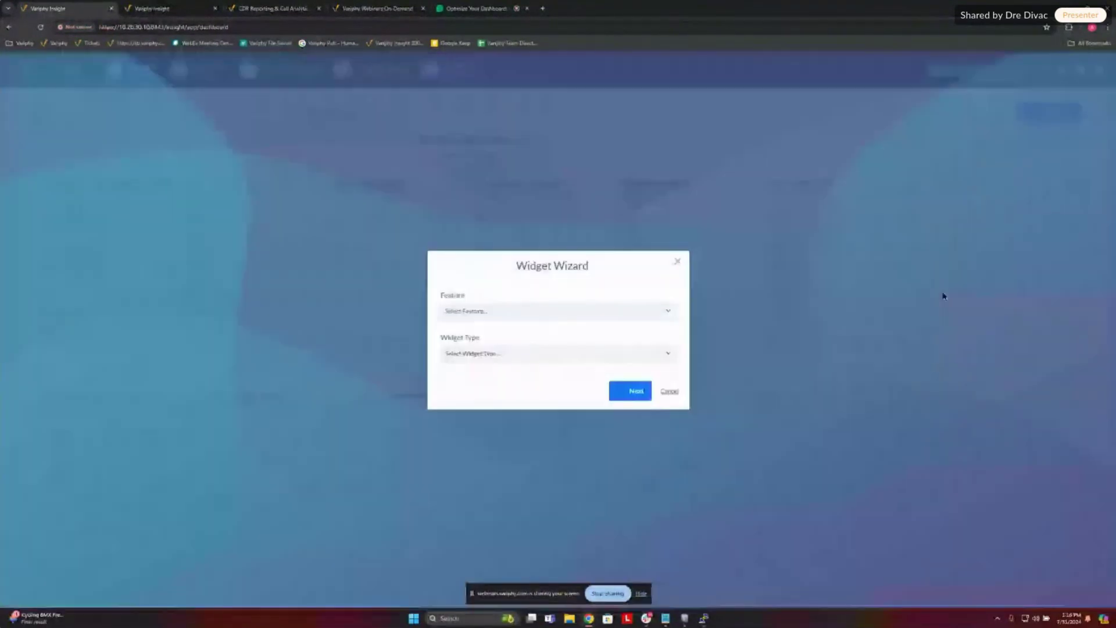
click(475, 311)
click(480, 346)
click(490, 335)
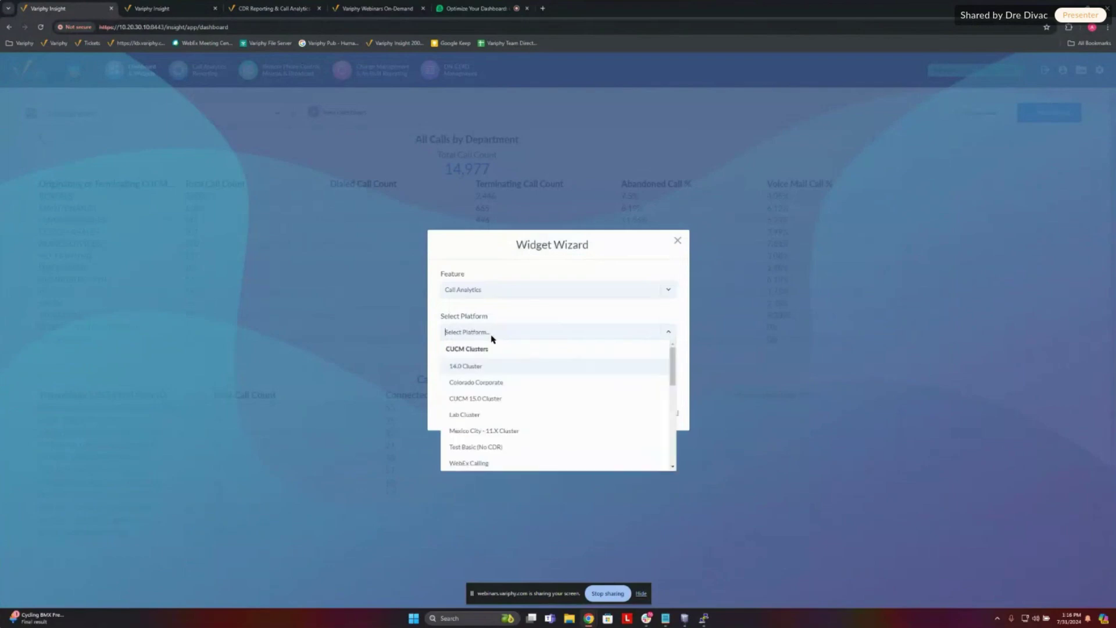
click(476, 431)
click(489, 375)
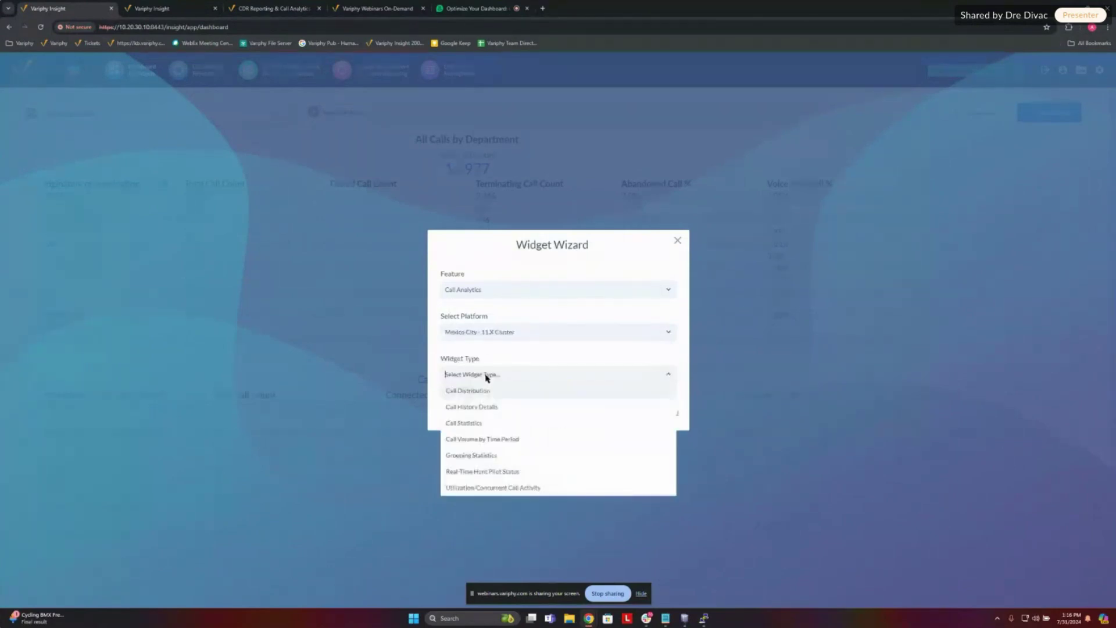
click(468, 455)
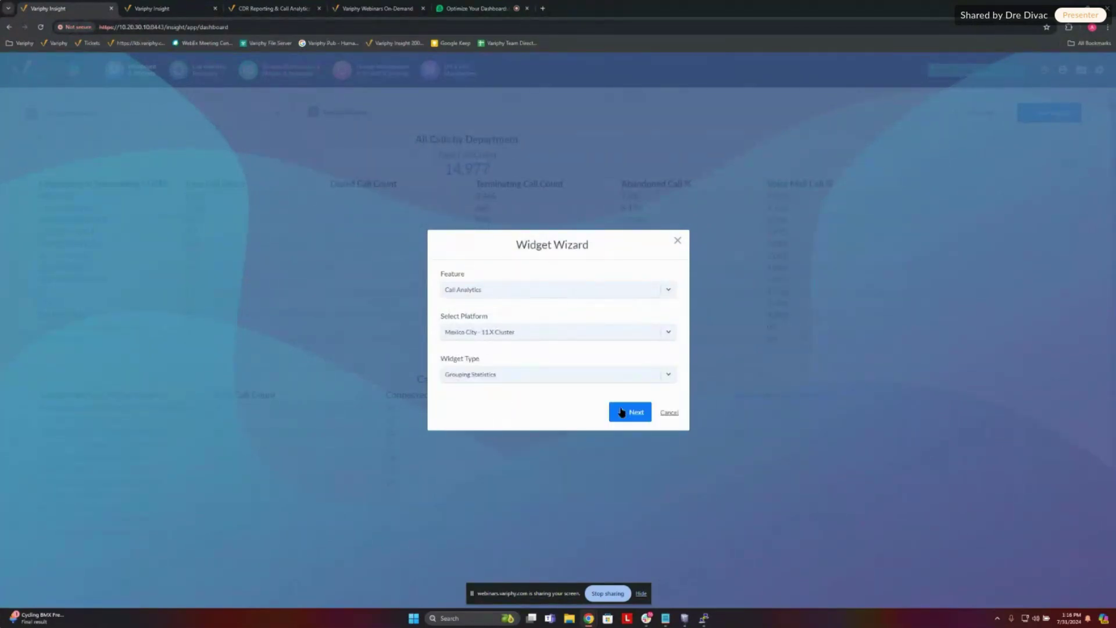
click(623, 412)
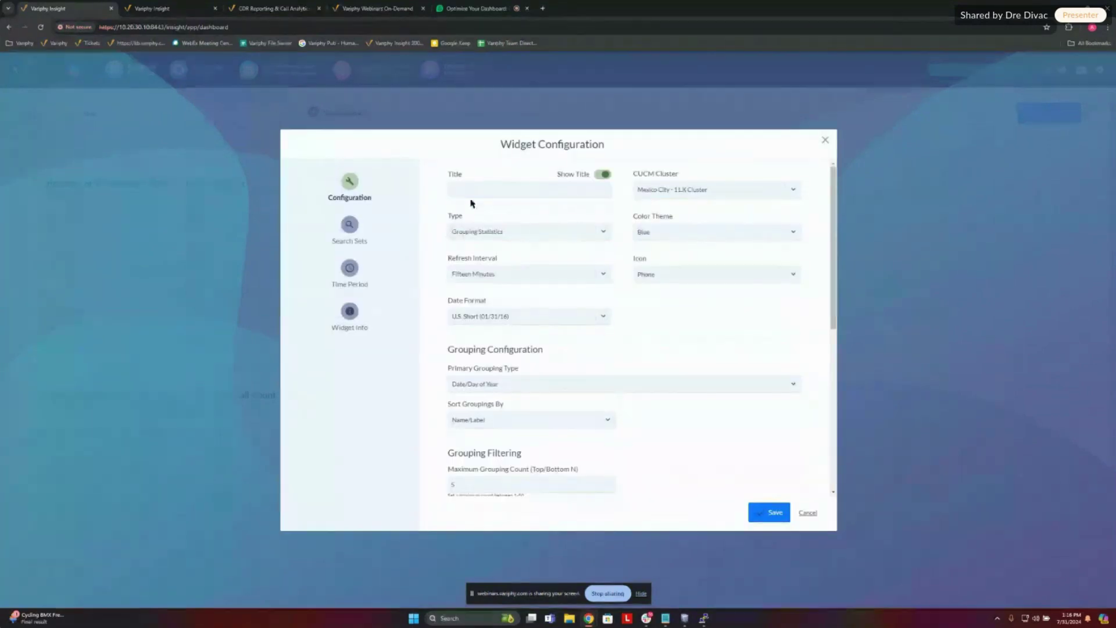
Step: Title the new widget "First Call Resolution to Rentals"
click(470, 189)
text(First Call Re)
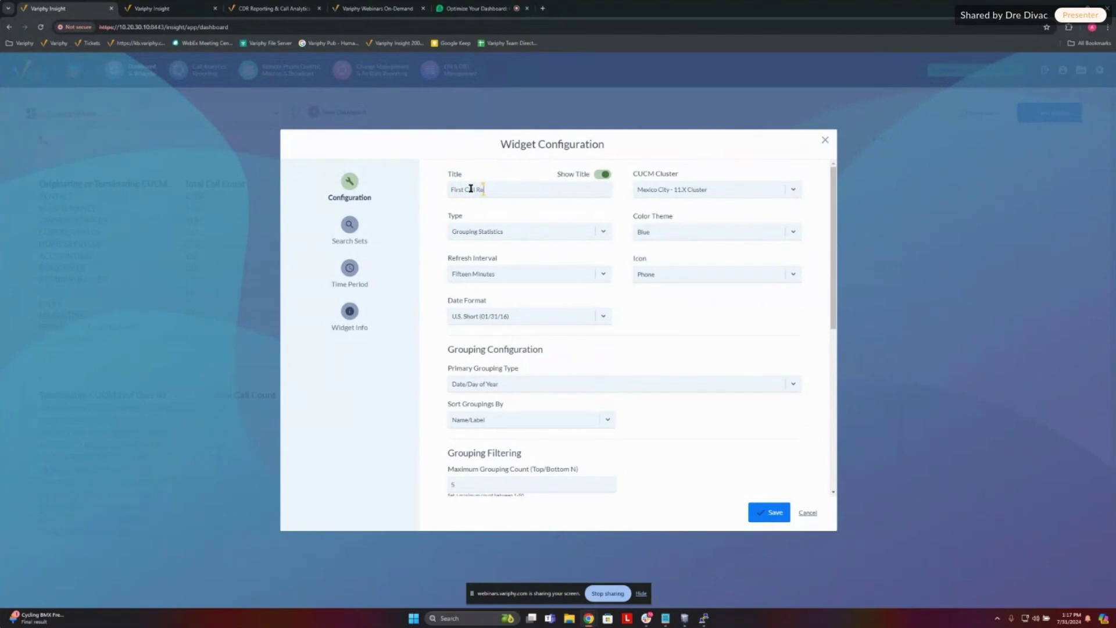
text(solution to Rentals)
Step: Create a search set named "Calls" for the First Call Resolution to Rentals widget
click(350, 227)
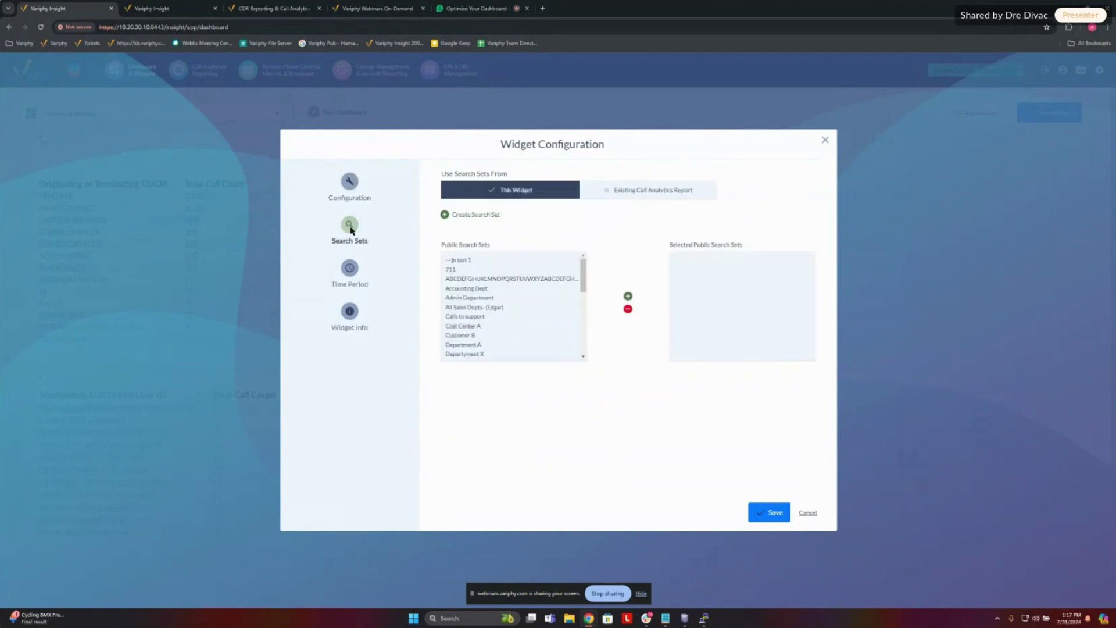
click(467, 215)
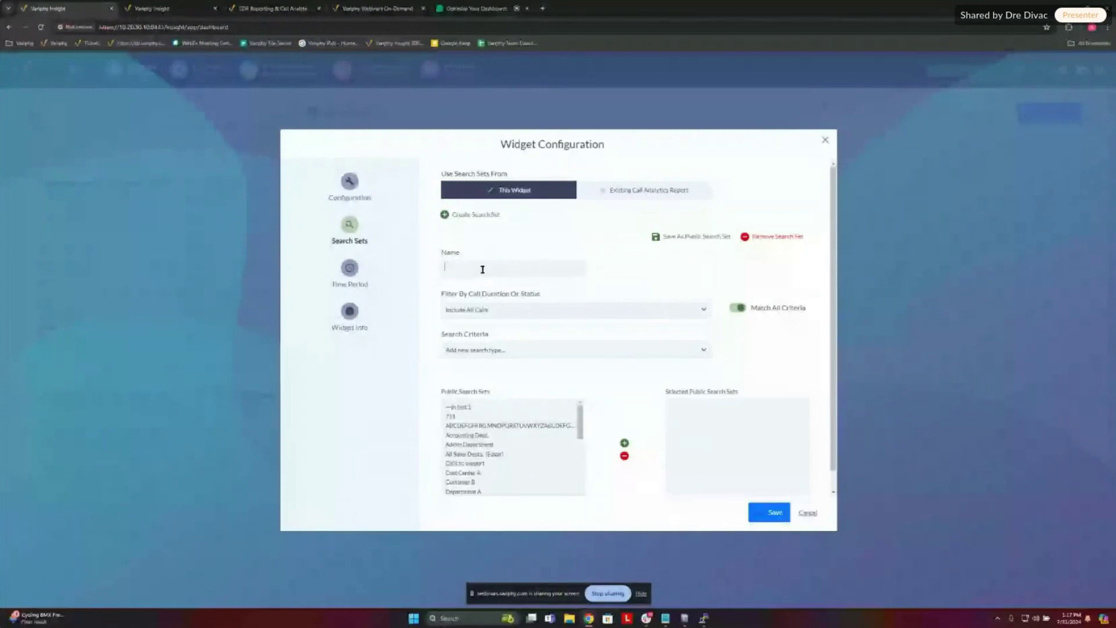
text(Rentals)
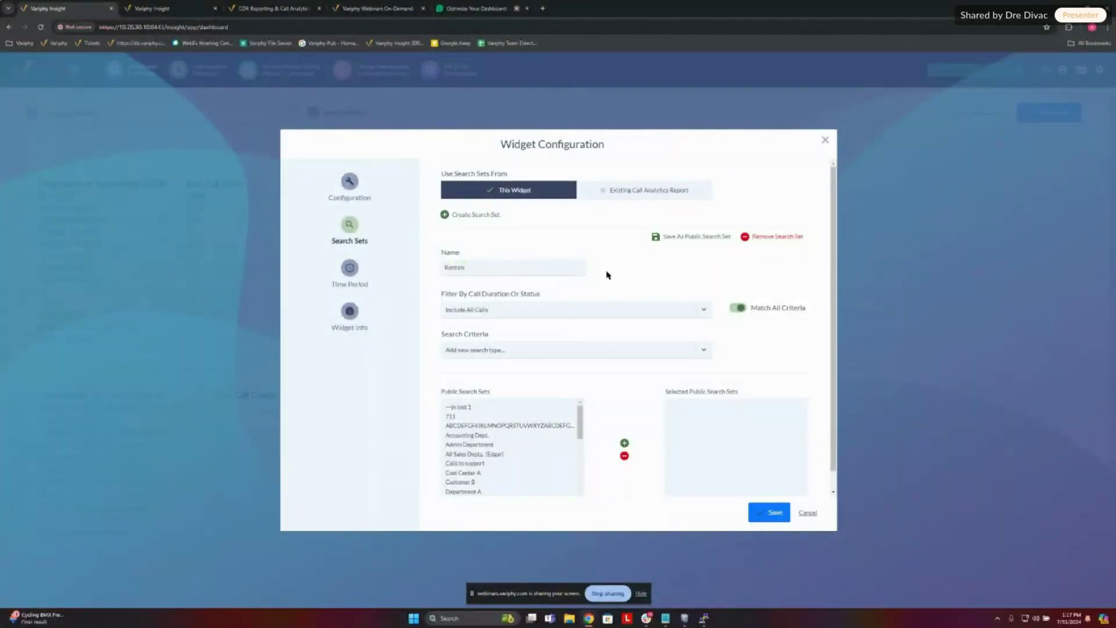
double_click(461, 268)
text(Ca)
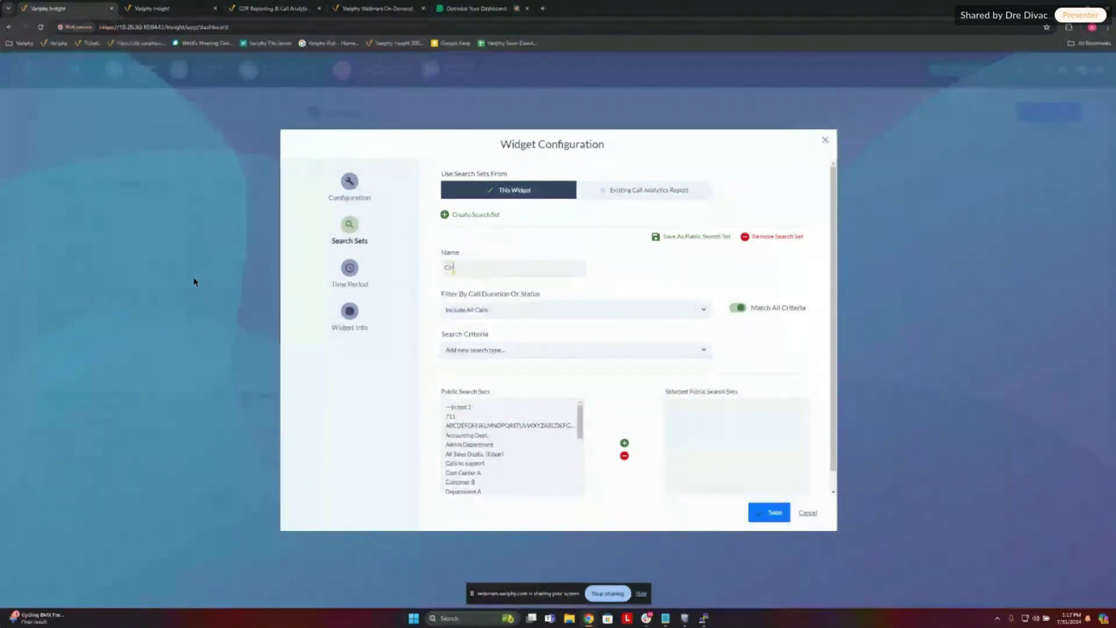
text(lls)
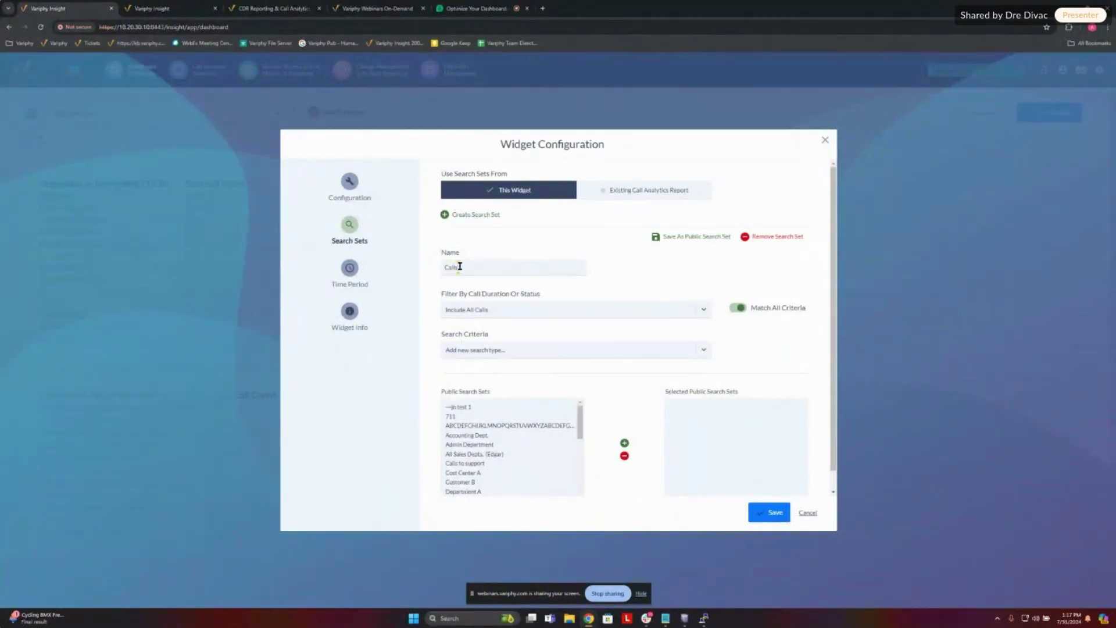
click(497, 352)
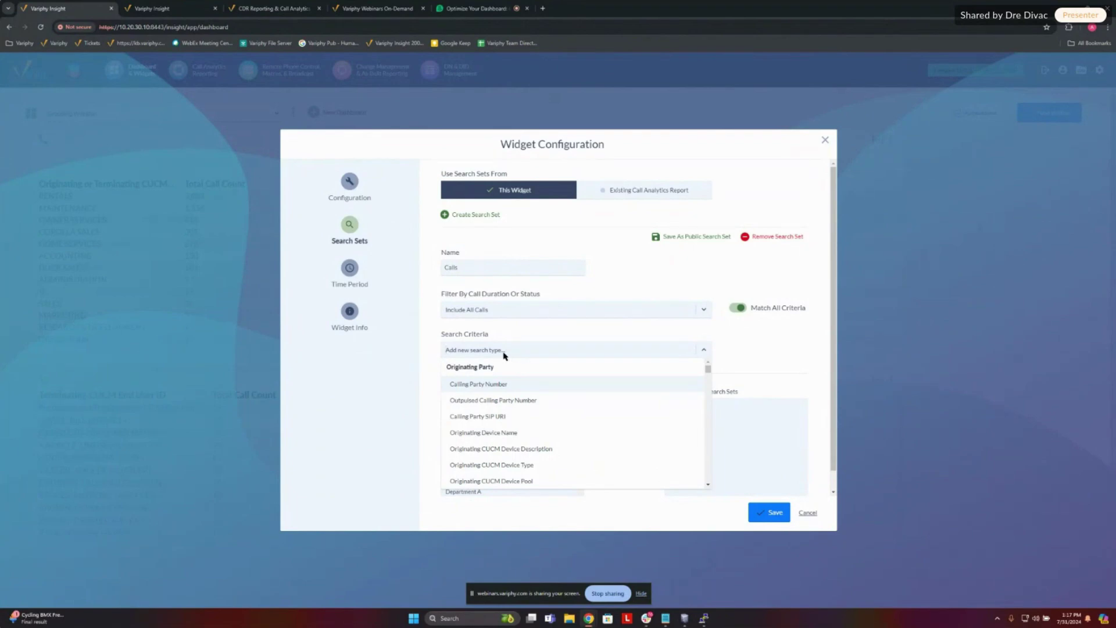
click(511, 351)
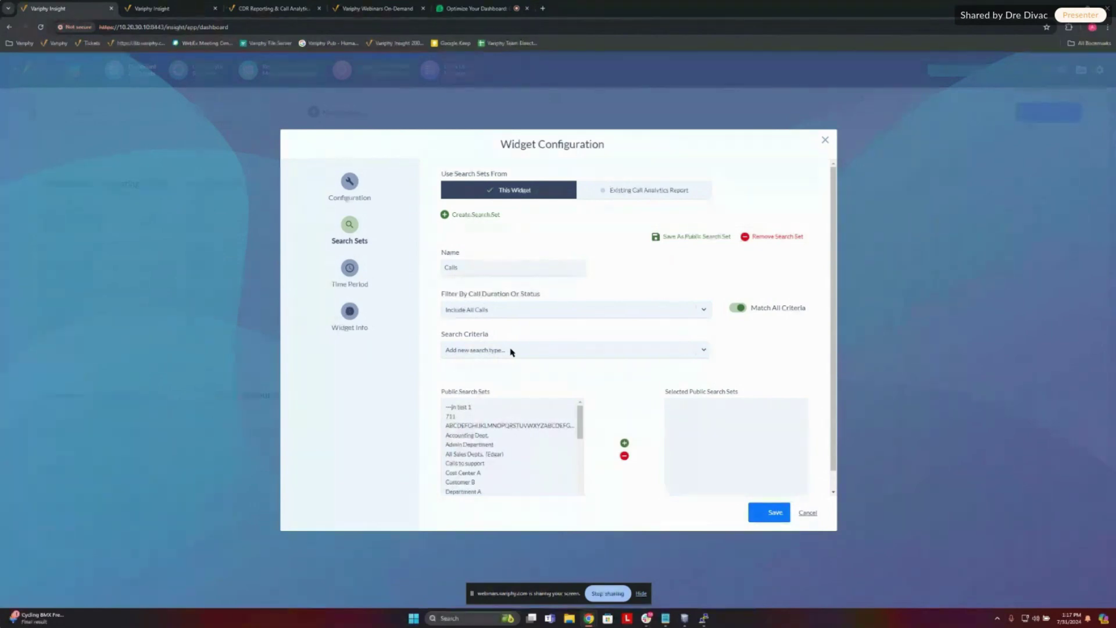
click(512, 349)
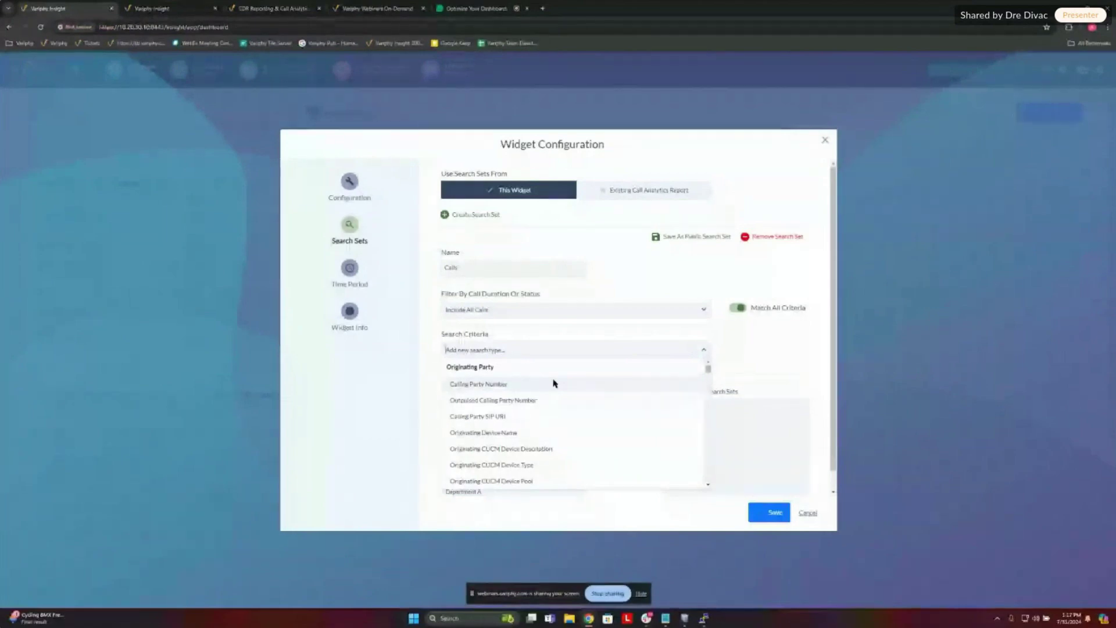
text(dept)
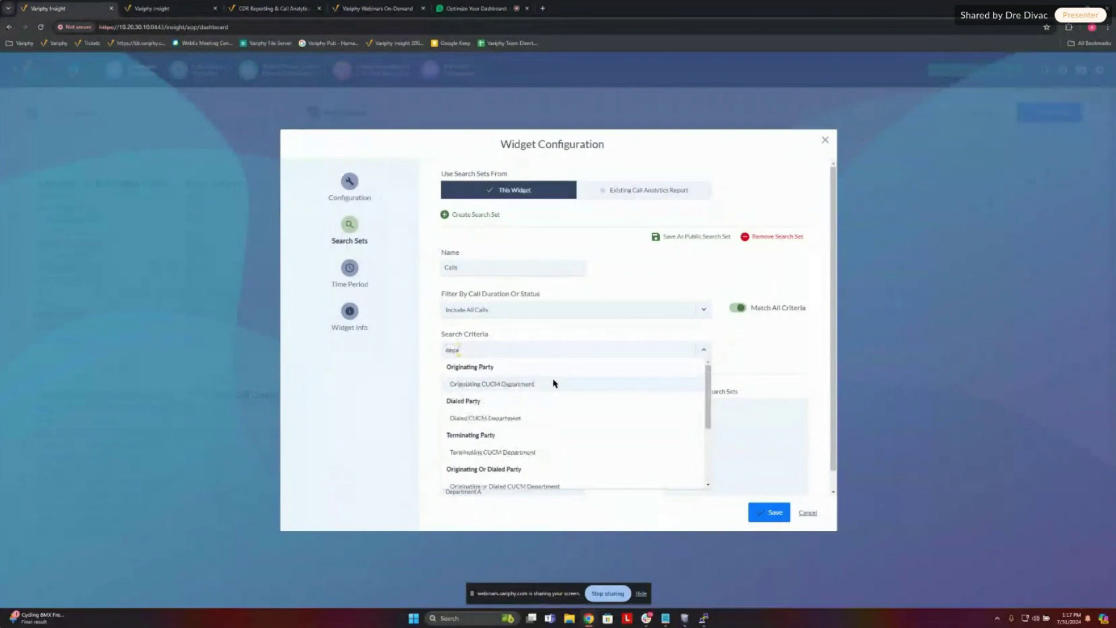
click(487, 452)
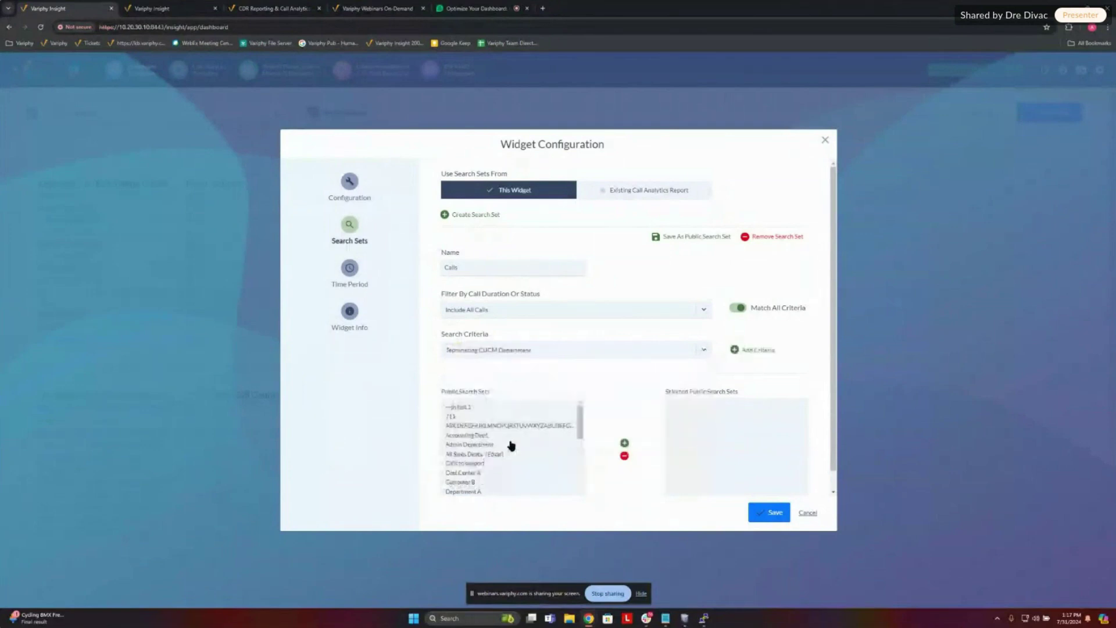
click(755, 352)
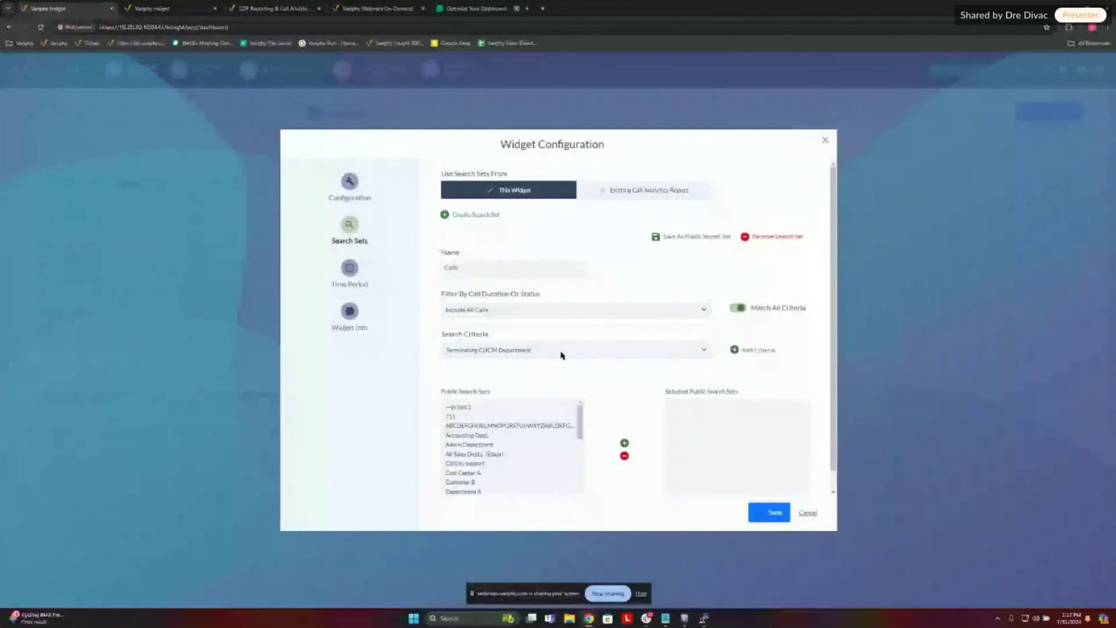
click(750, 352)
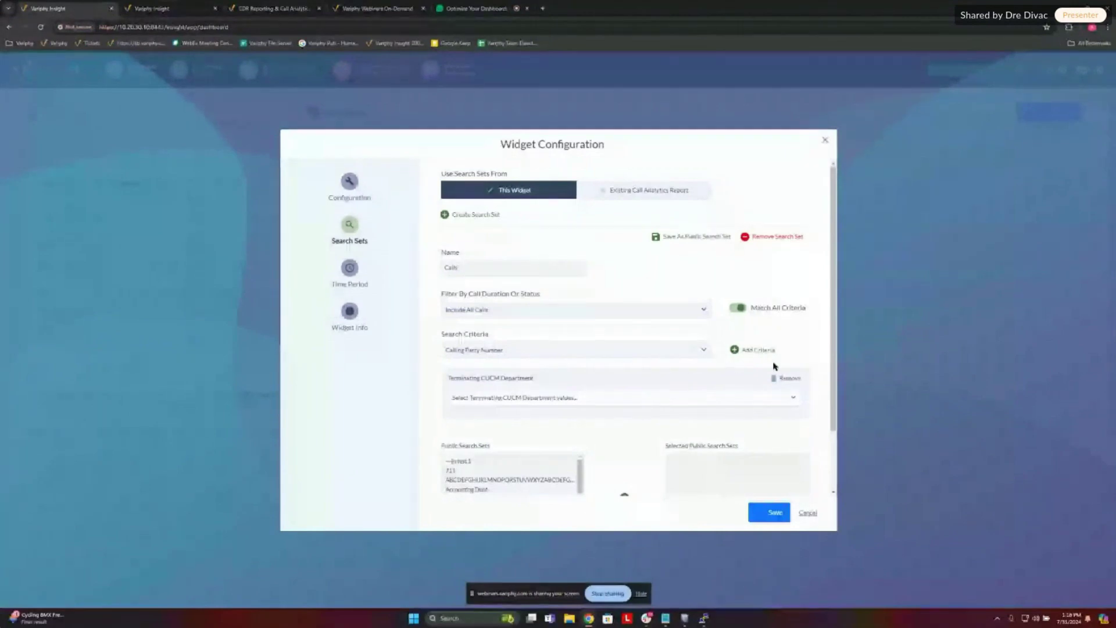
click(782, 380)
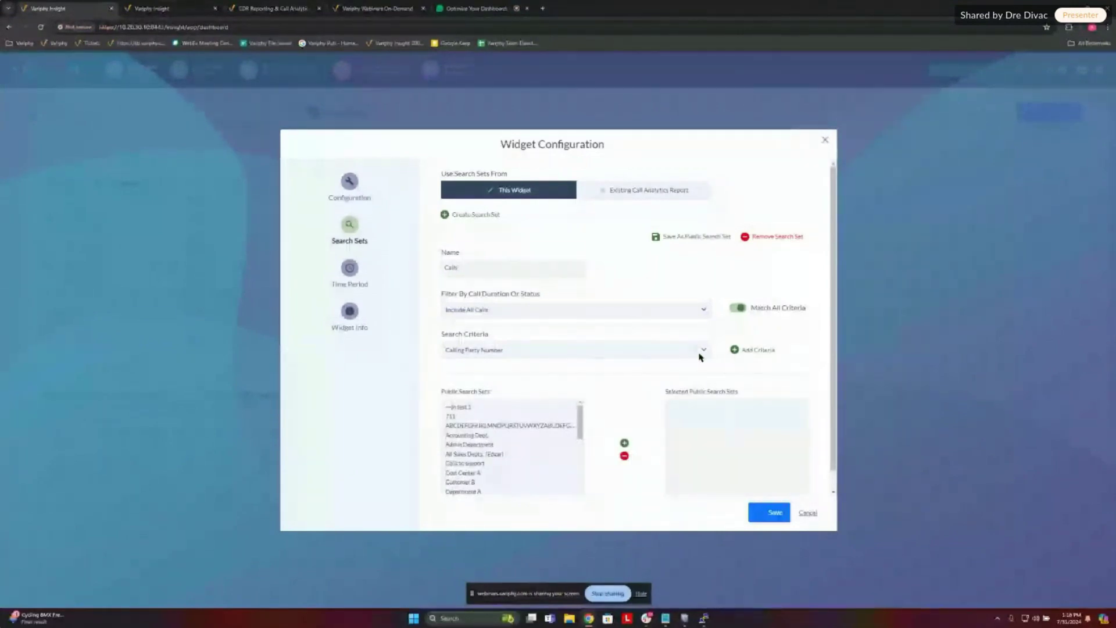
Step: Add a Terminating CUCM Department criterion to the Calls search set and choose Rentals as its value
click(698, 352)
text(depa)
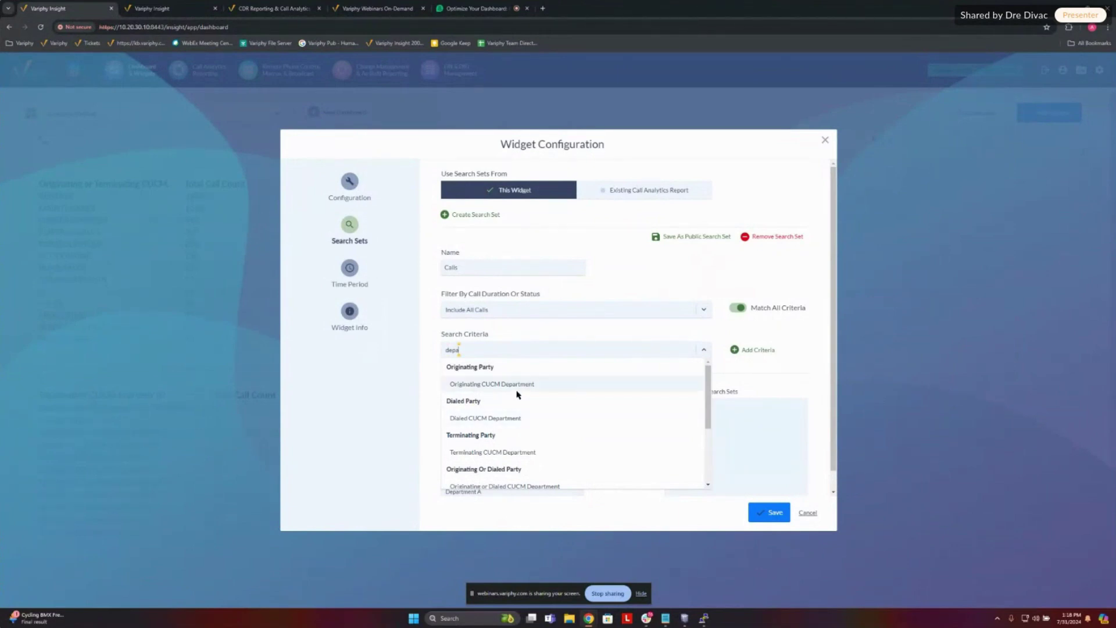
click(494, 453)
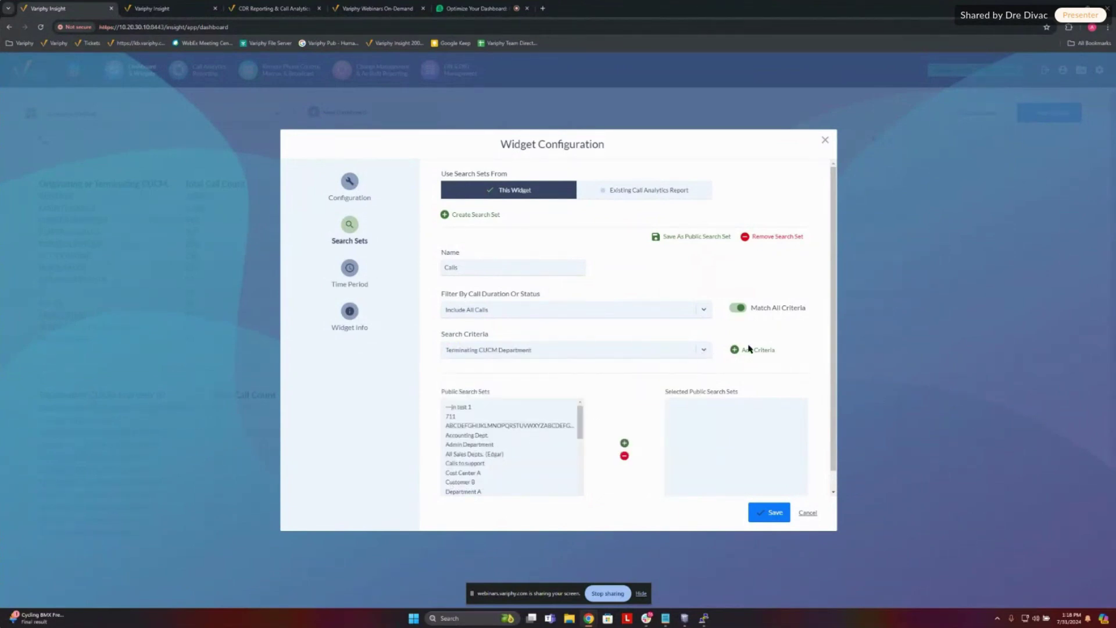
click(750, 349)
click(527, 399)
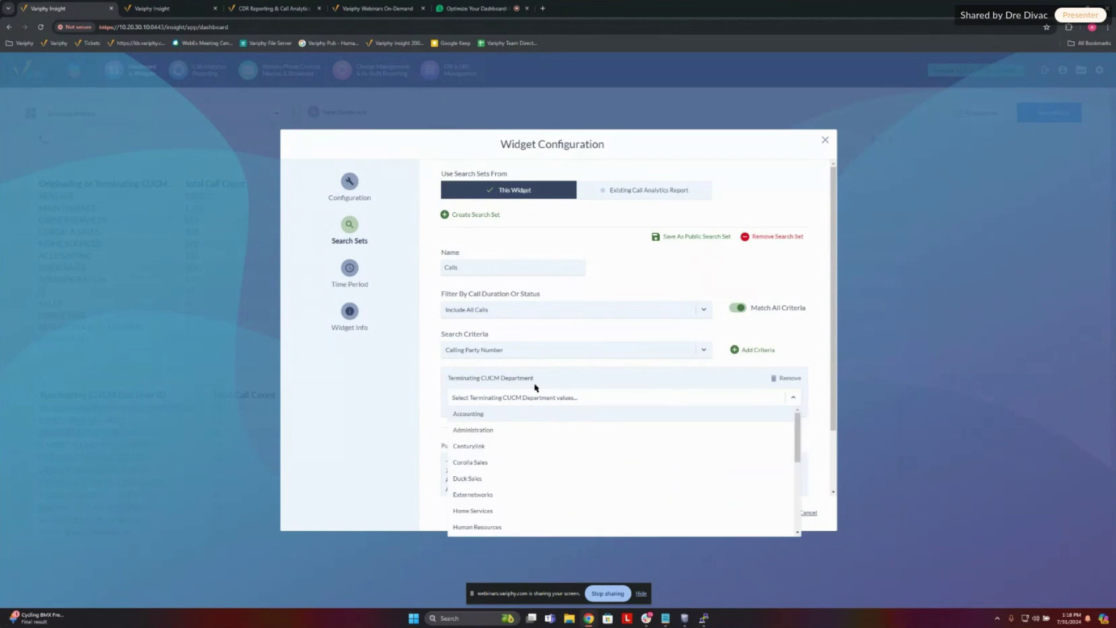
scroll(533, 461, down, 3)
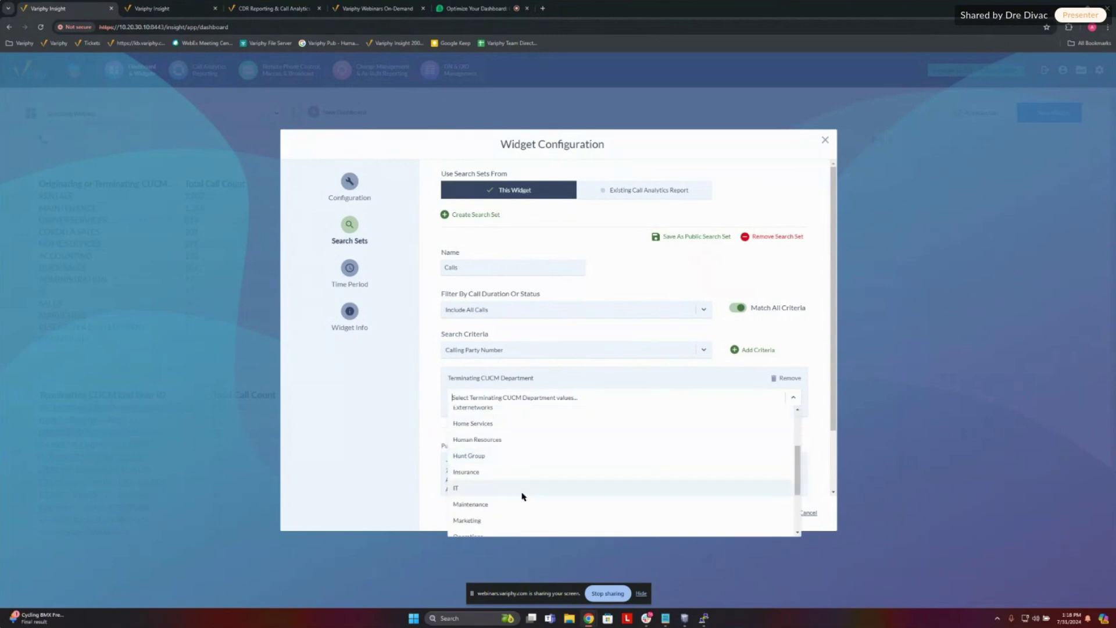
scroll(526, 493, down, 2)
click(491, 490)
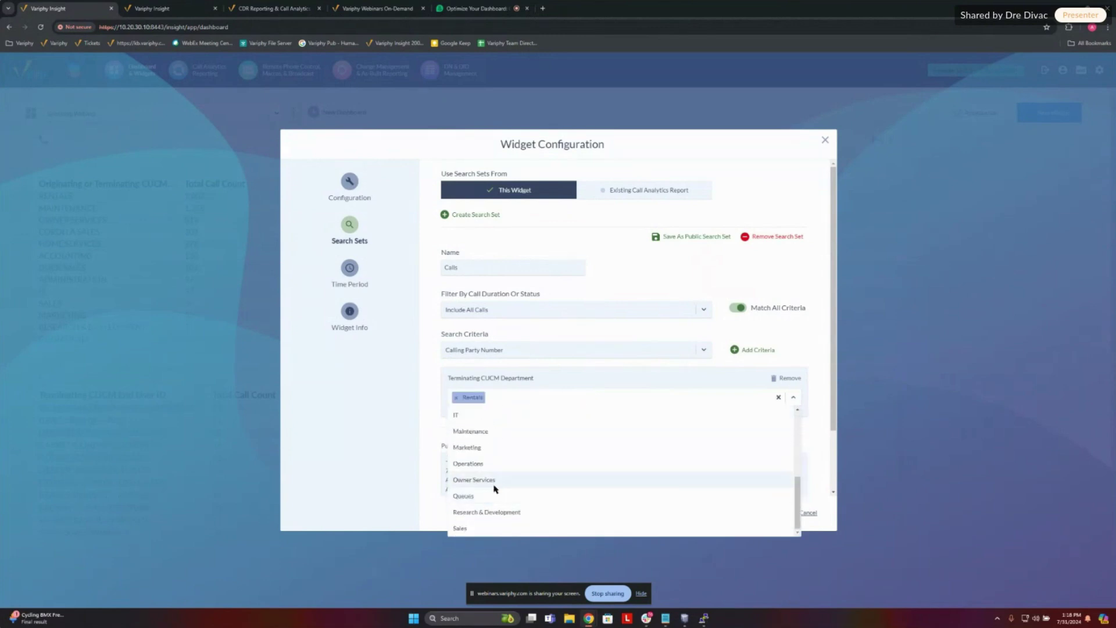
click(419, 386)
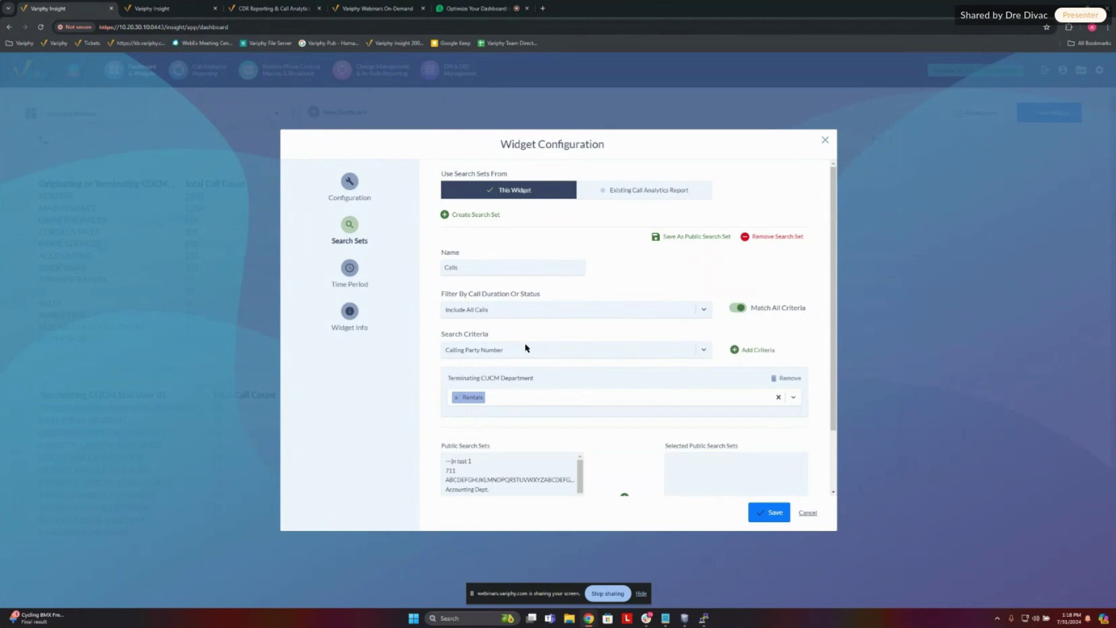
Step: Add an Originating Device Name criterion to the Calls search set that equals "SIP_Trunk"
click(642, 349)
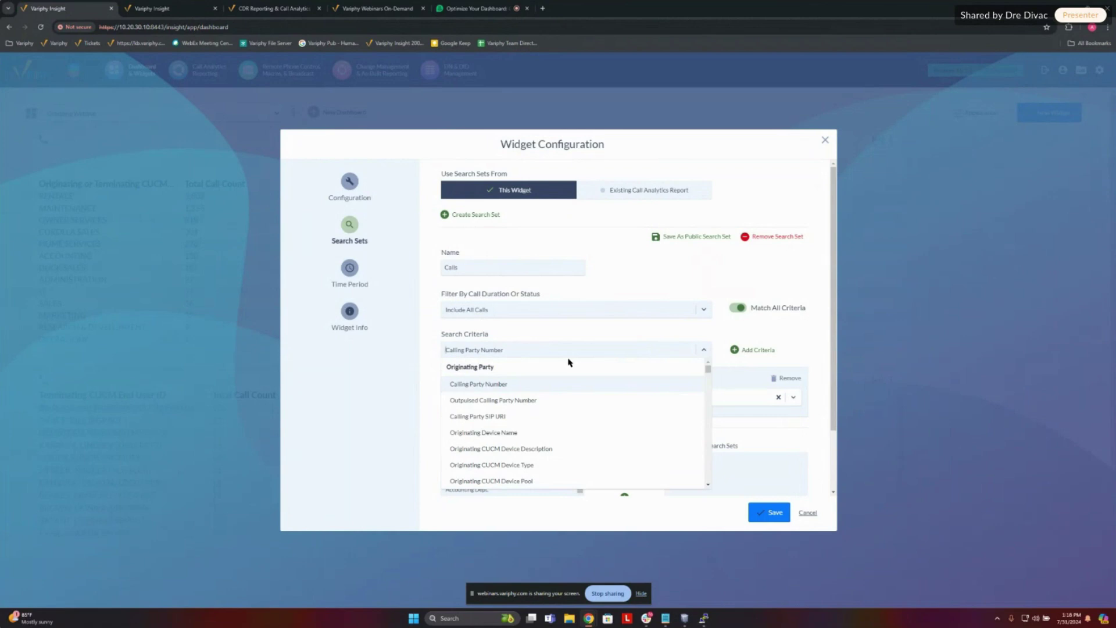
text(device)
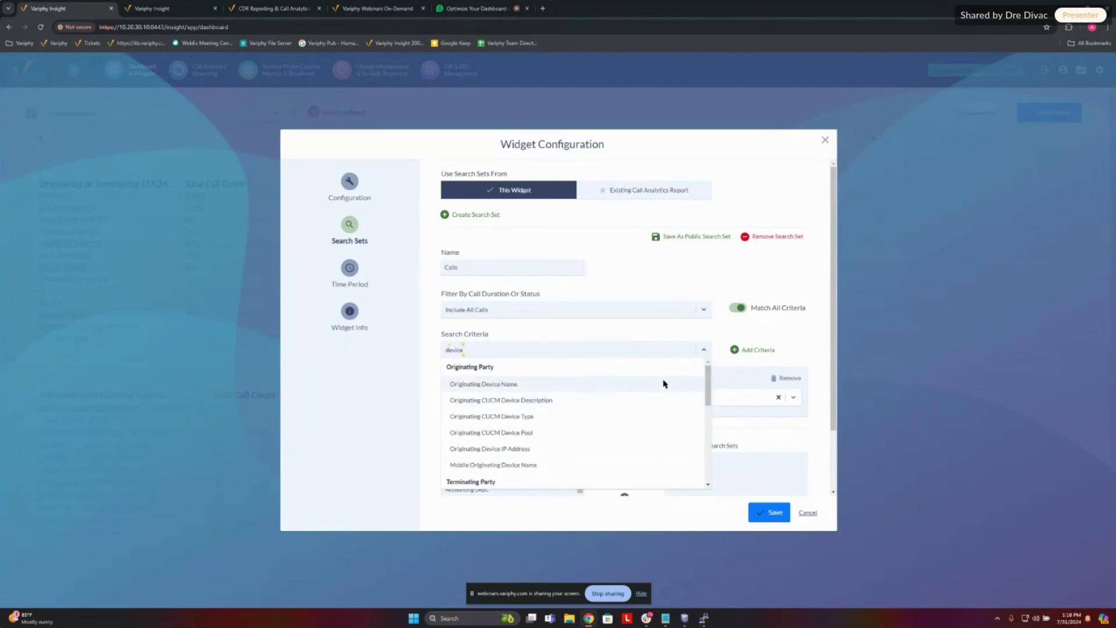
click(492, 384)
click(756, 350)
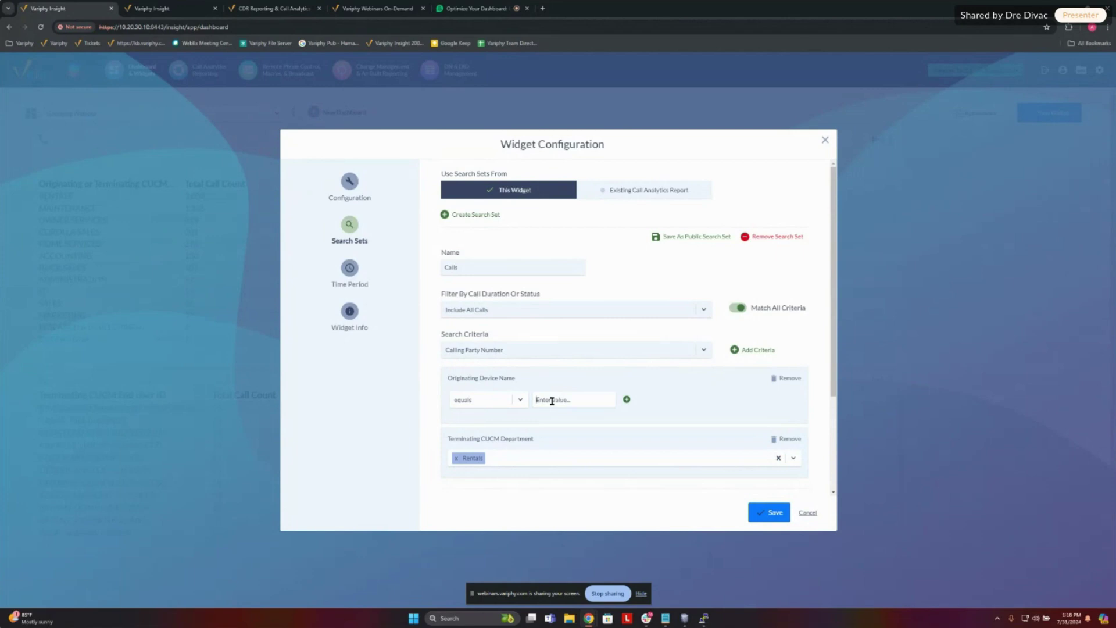
text(SIP_Trunk)
Step: Add an Originating or Terminating Cause Code criterion to the Calls search set with the value Normal call clearing
click(697, 350)
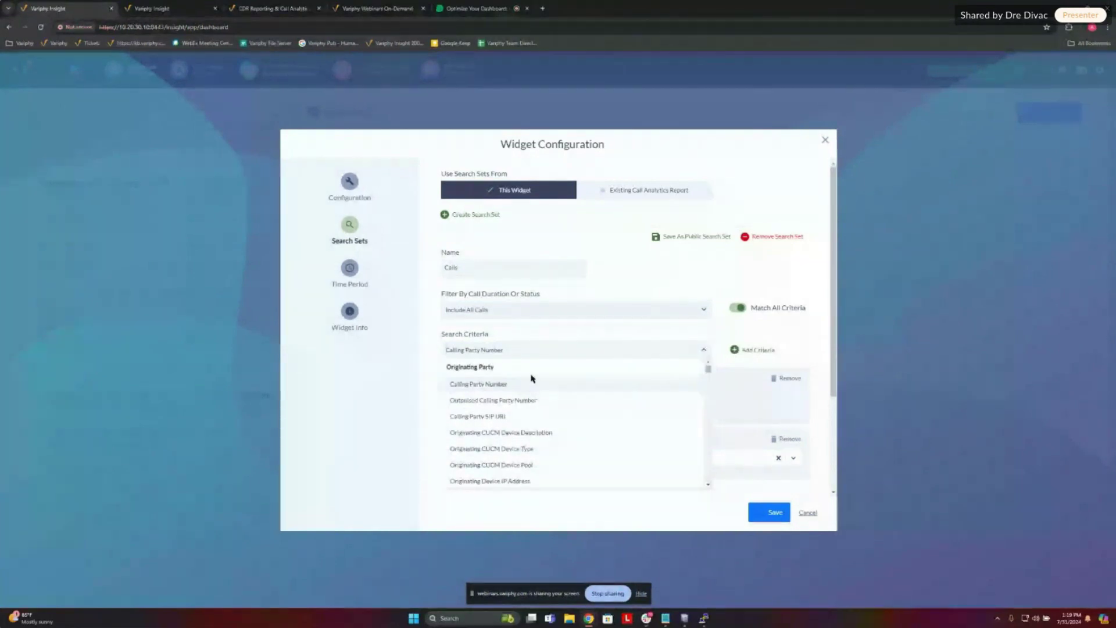
drag(708, 368, 708, 424)
text(c)
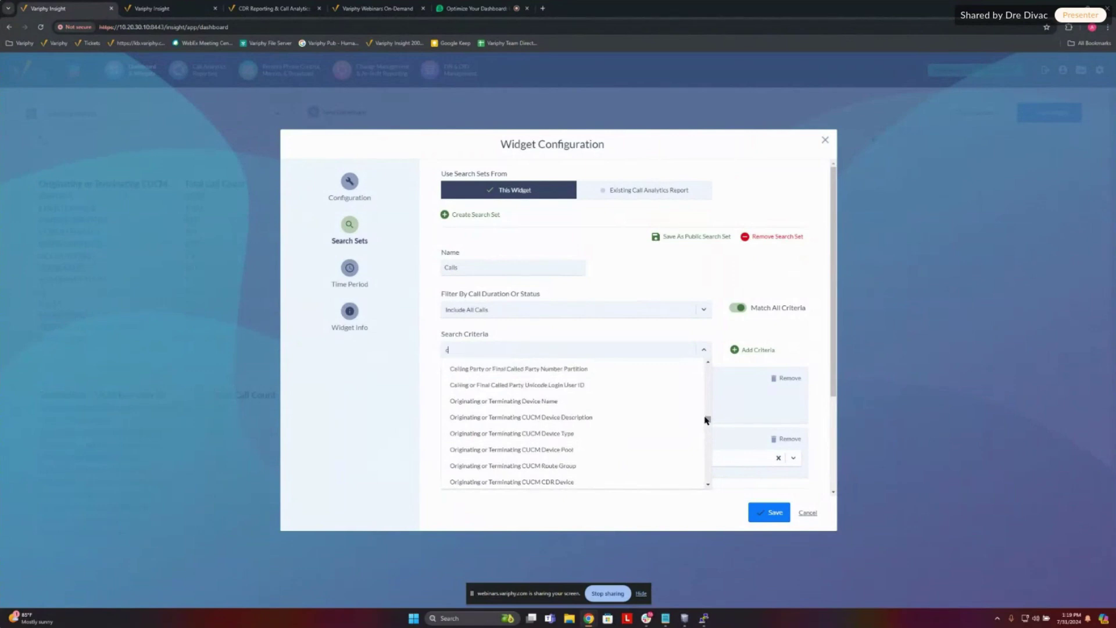
text(ause)
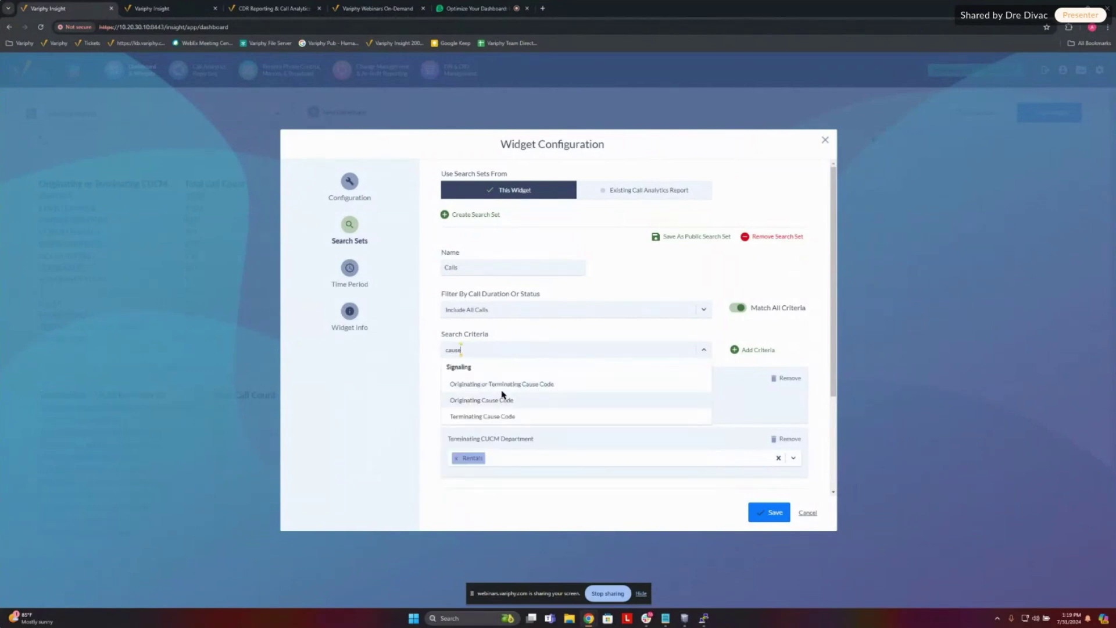
click(503, 385)
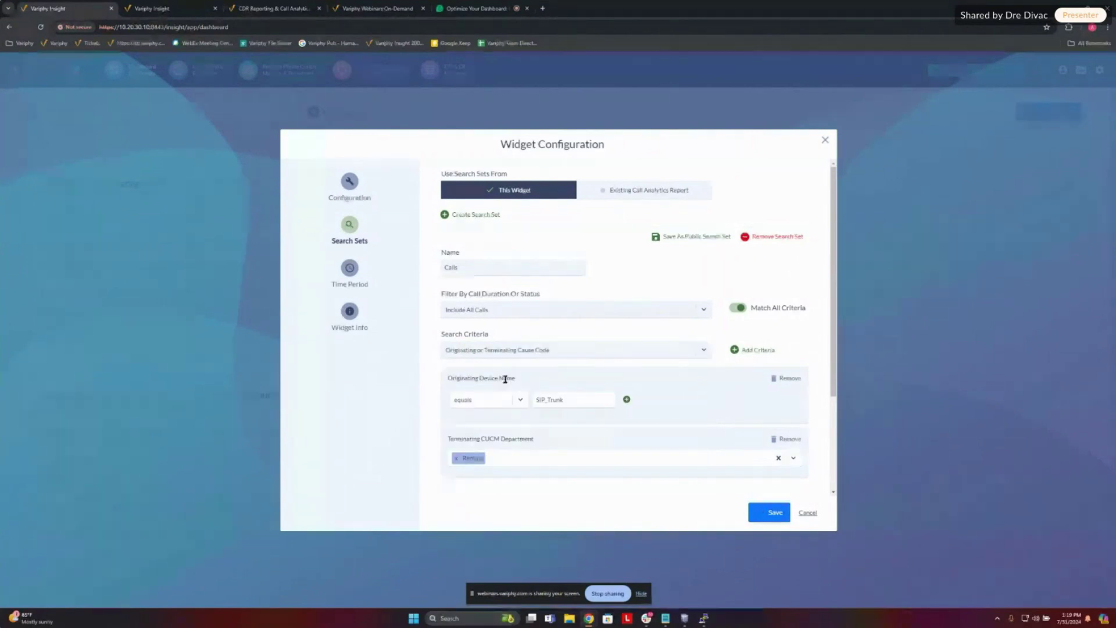
click(756, 349)
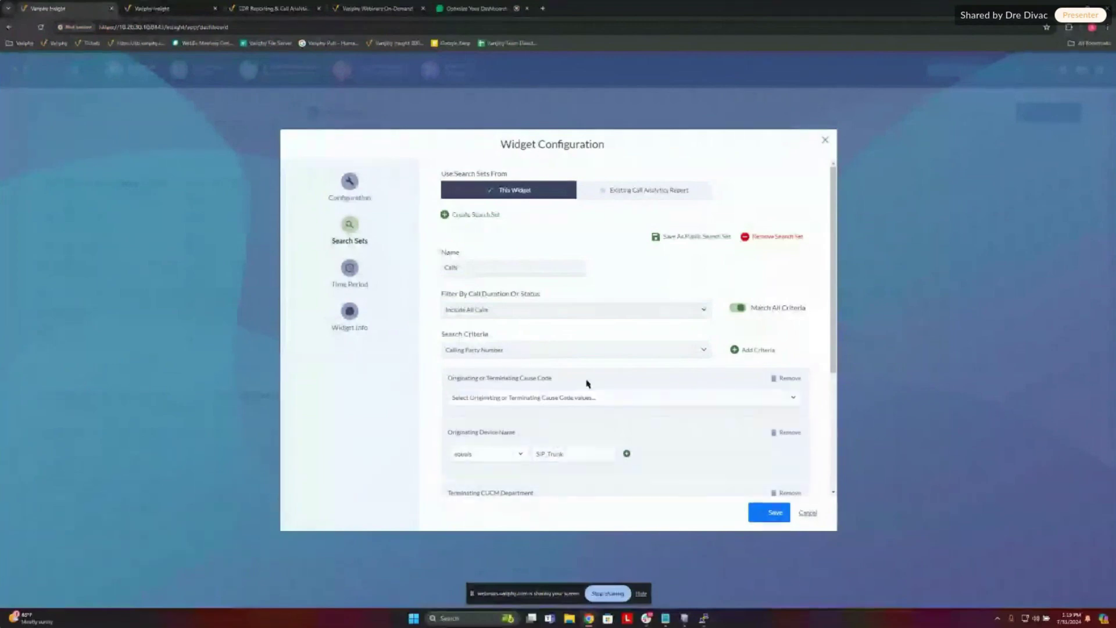
click(547, 399)
text(norma)
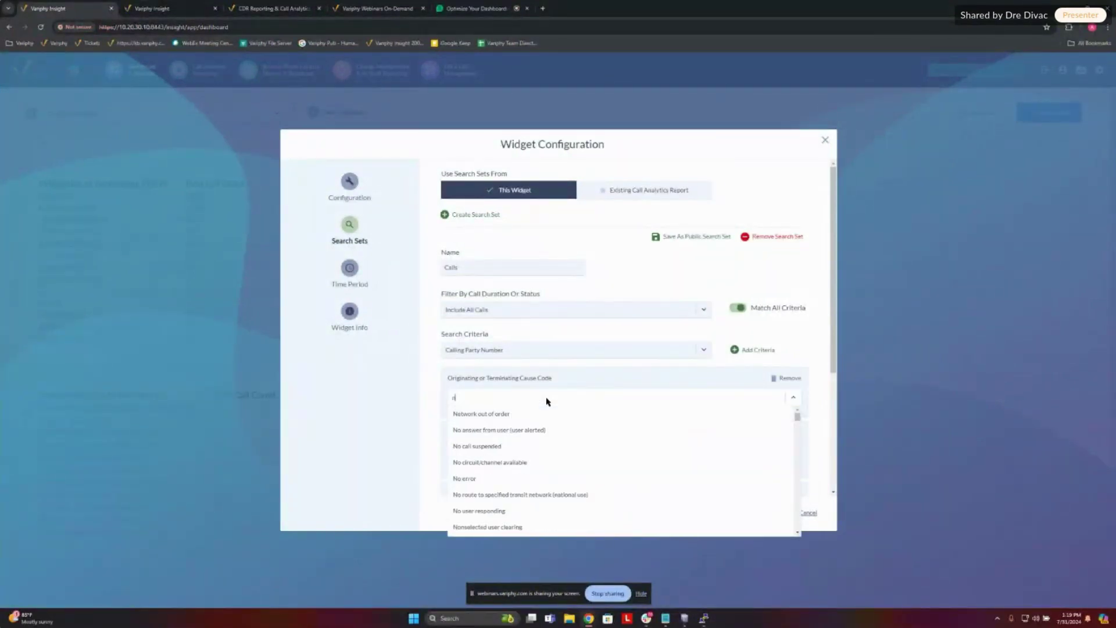
click(493, 415)
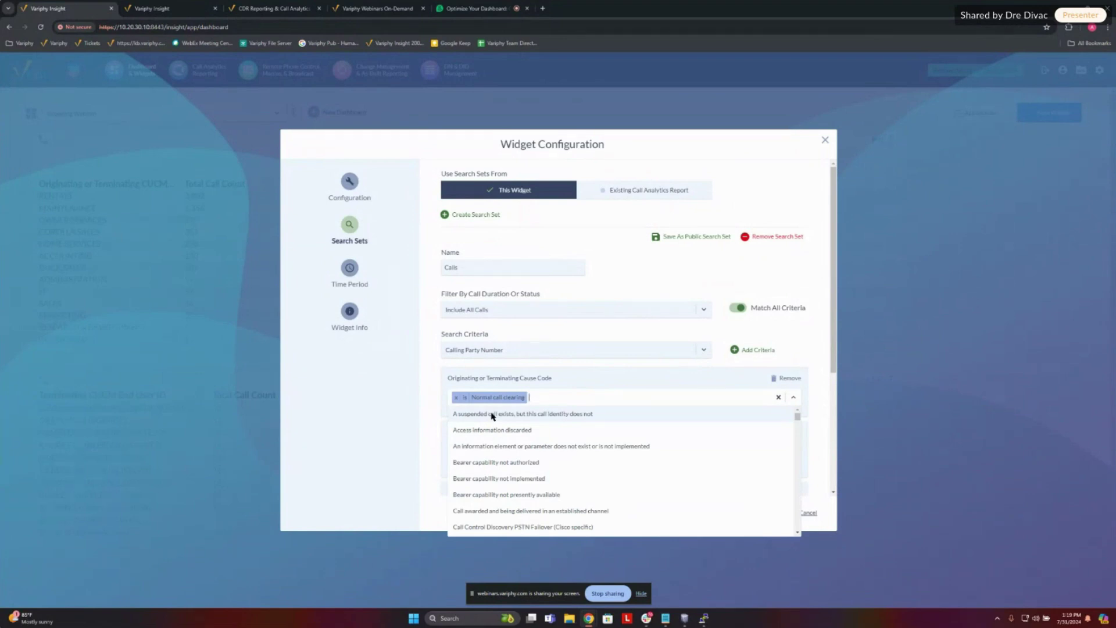
click(693, 281)
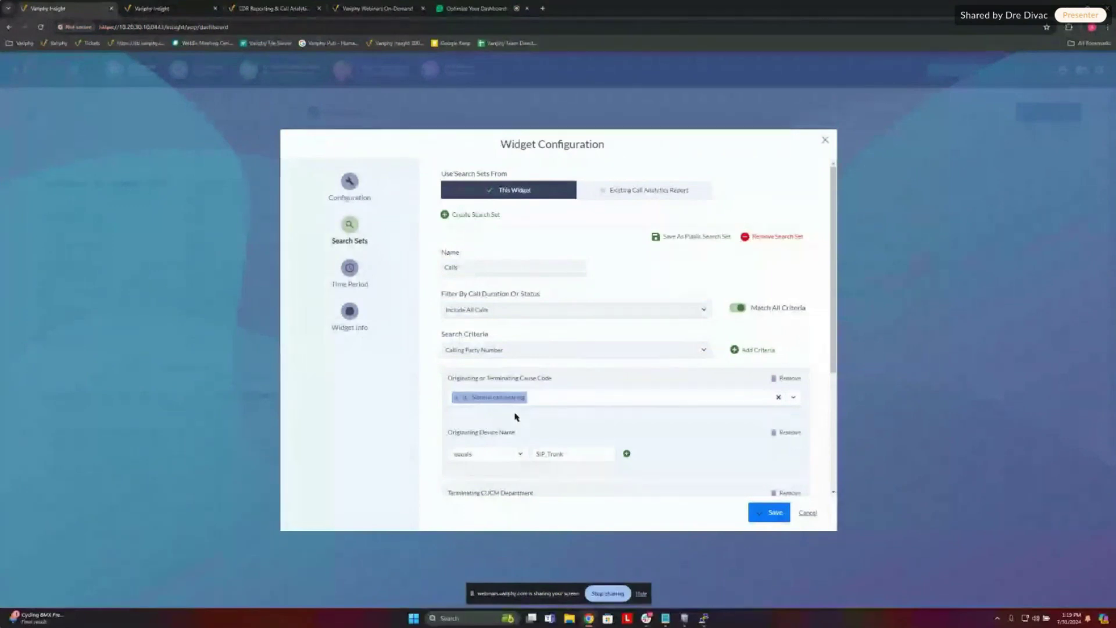
Step: Review the Calls search set criteria and set the widget's date/time range to Previous Week
drag(834, 250, 834, 298)
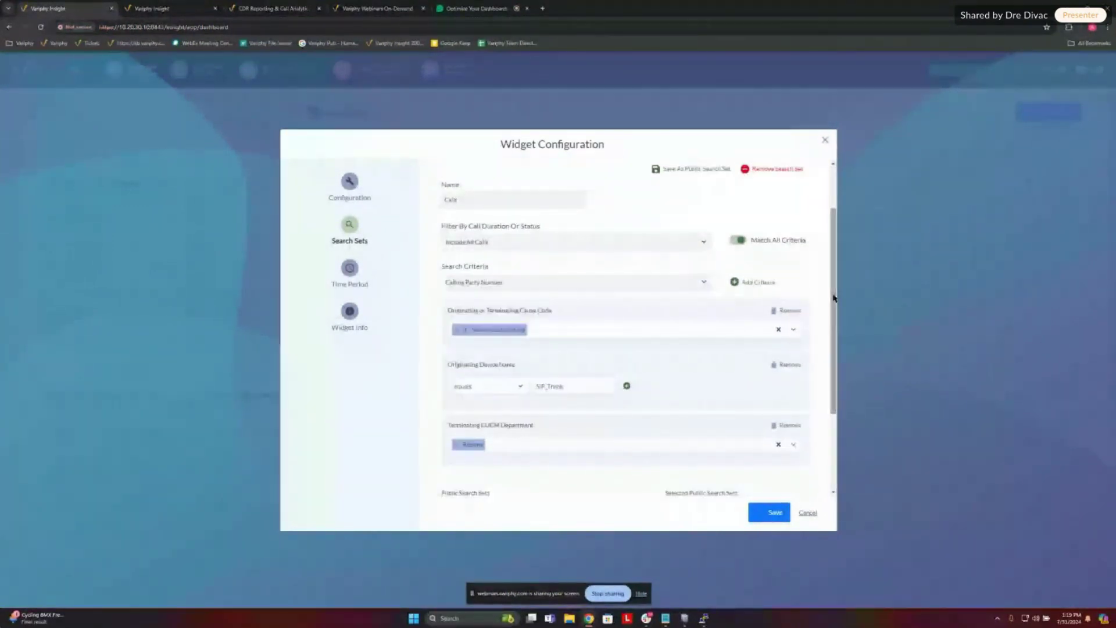
drag(834, 298, 834, 310)
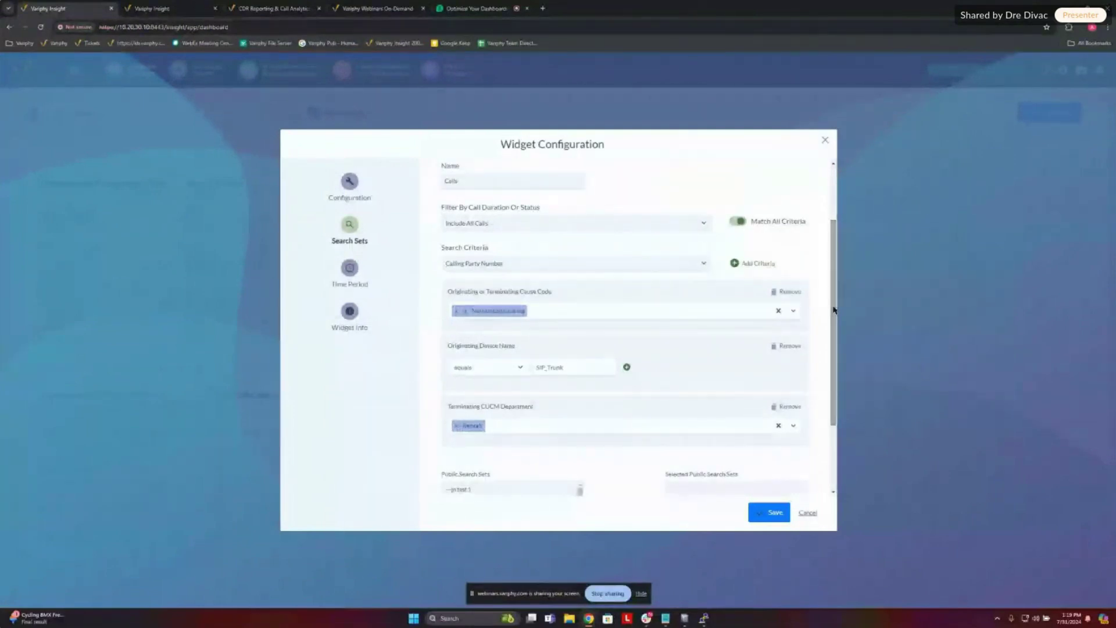
drag(833, 310, 828, 364)
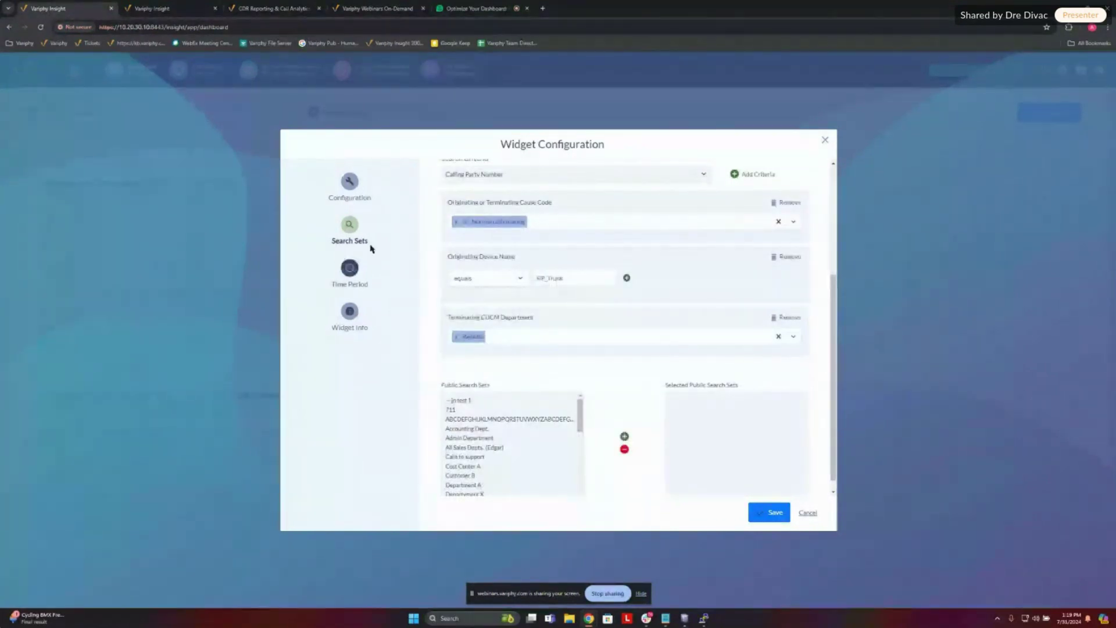
click(349, 194)
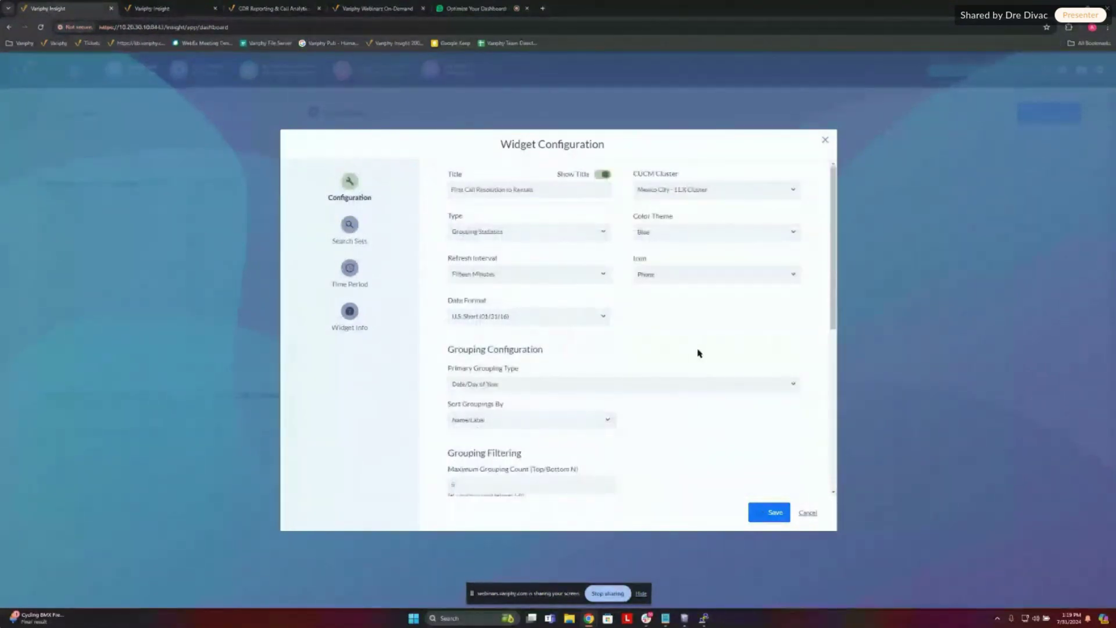
click(348, 264)
click(497, 191)
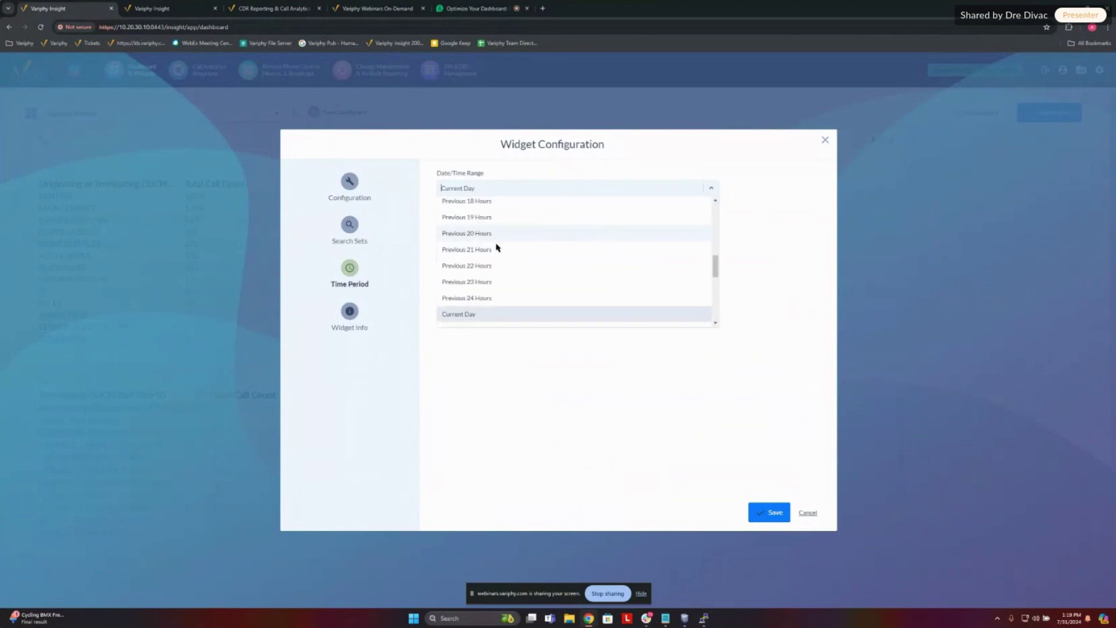
scroll(497, 249, down, 3)
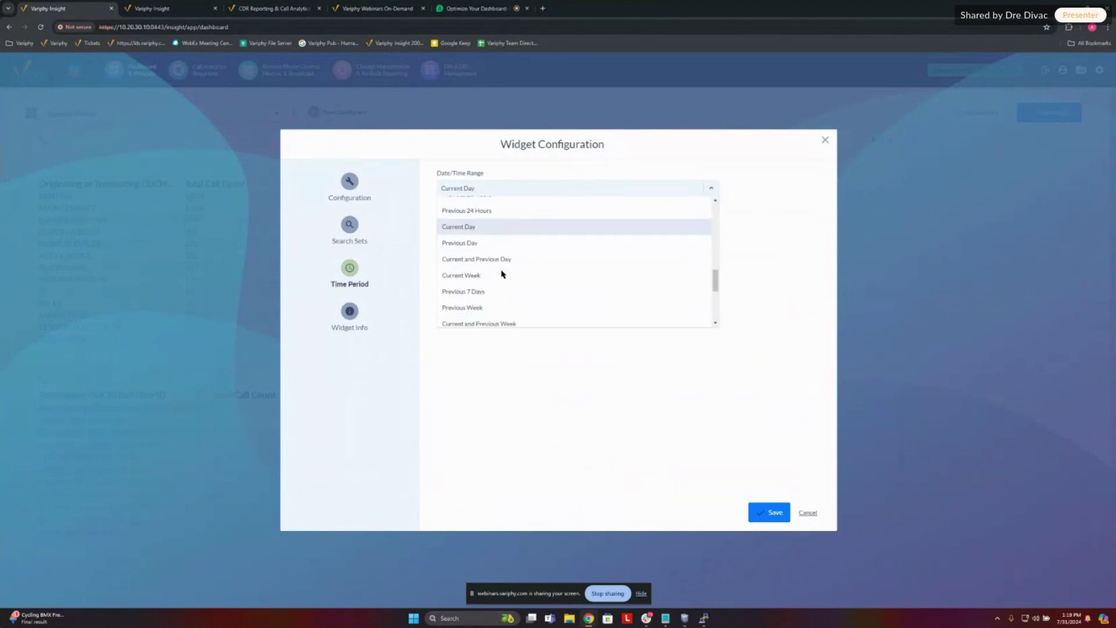
click(469, 306)
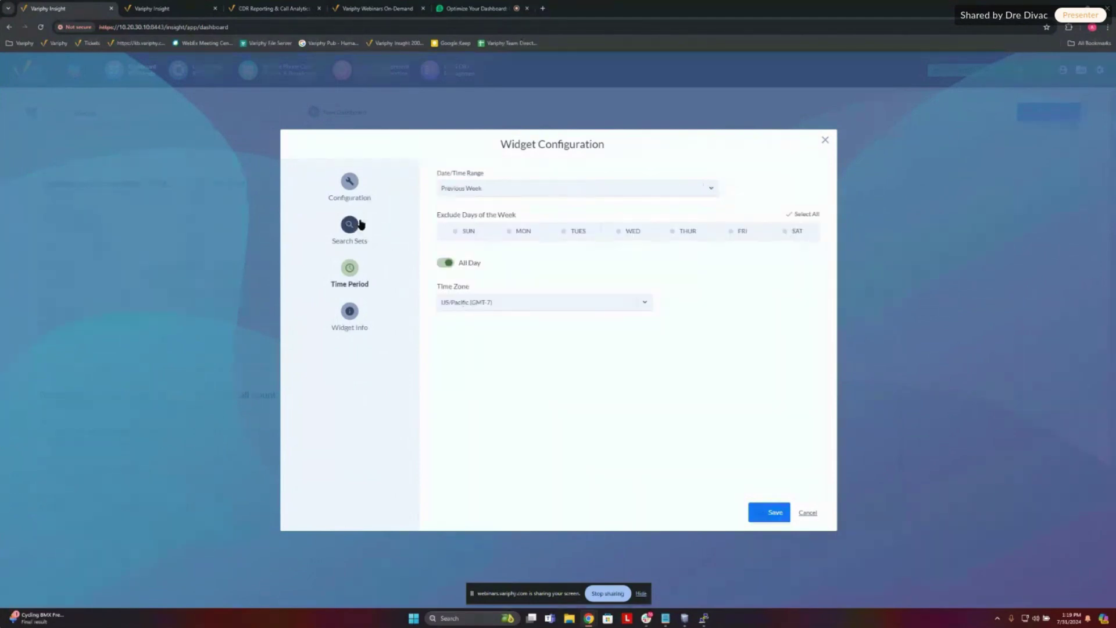
Step: Set the widget's primary grouping type to Calling Party Number and sort groupings by Total Call Count (Highest to Lowest)
click(349, 185)
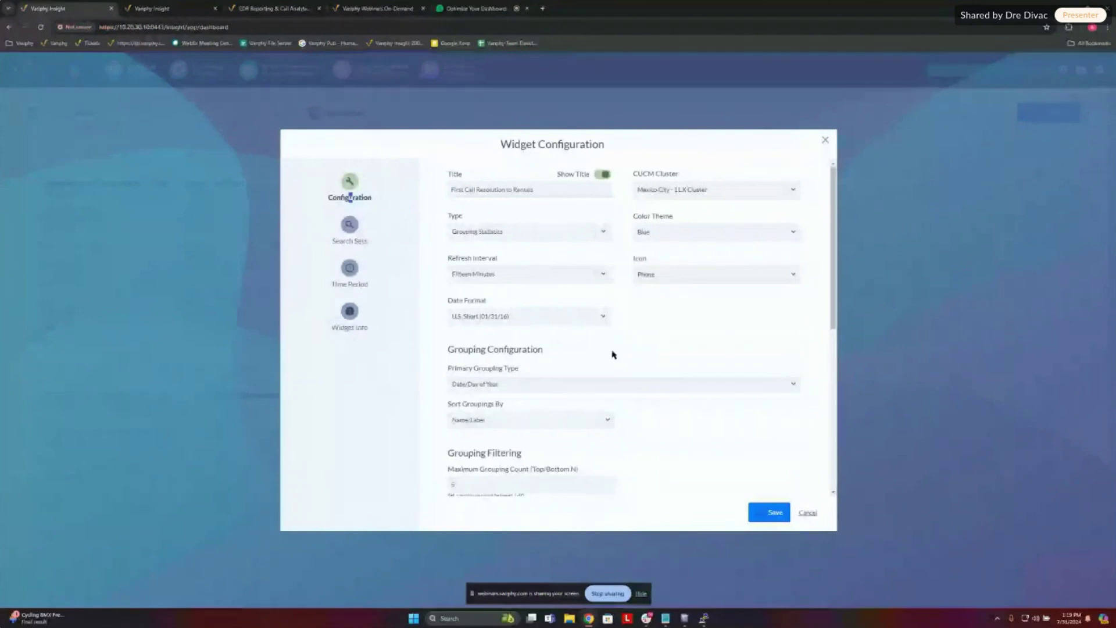
click(588, 385)
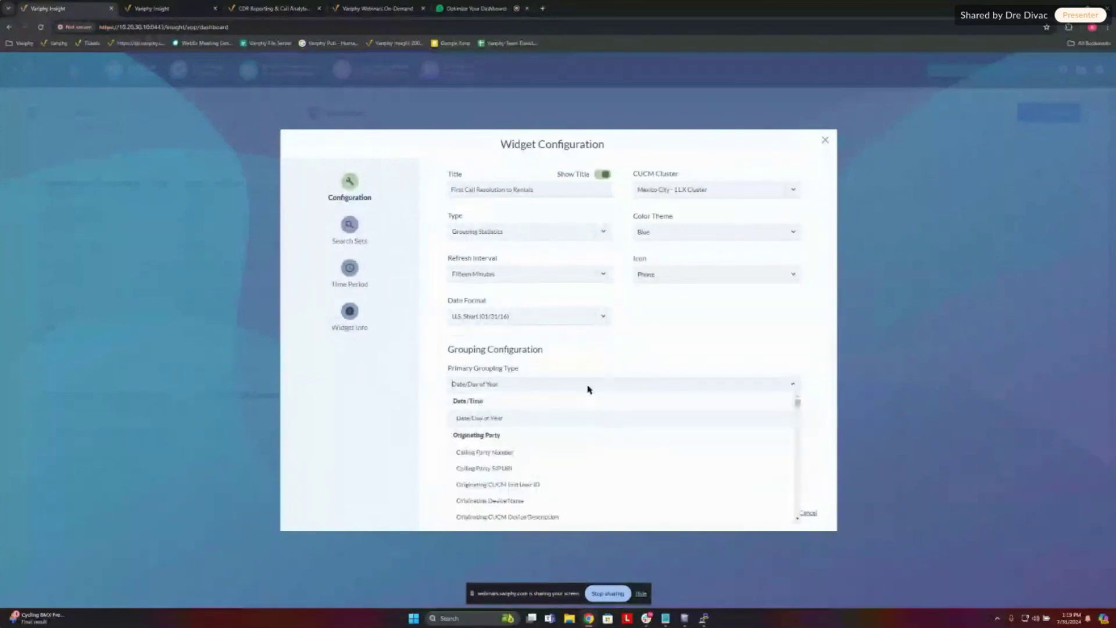
text(calling)
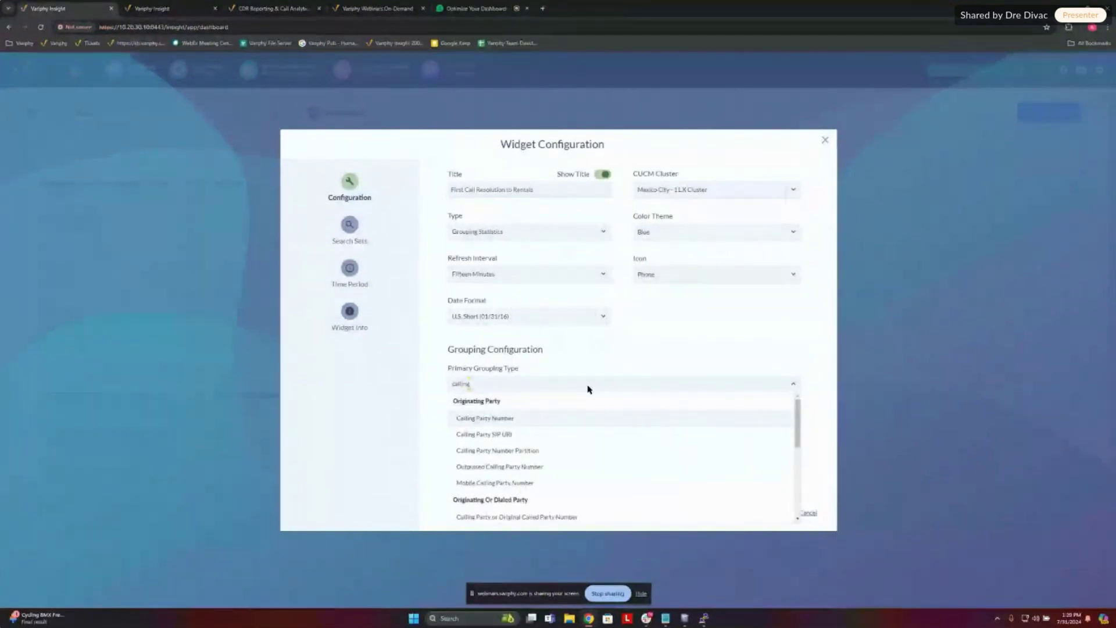
click(490, 418)
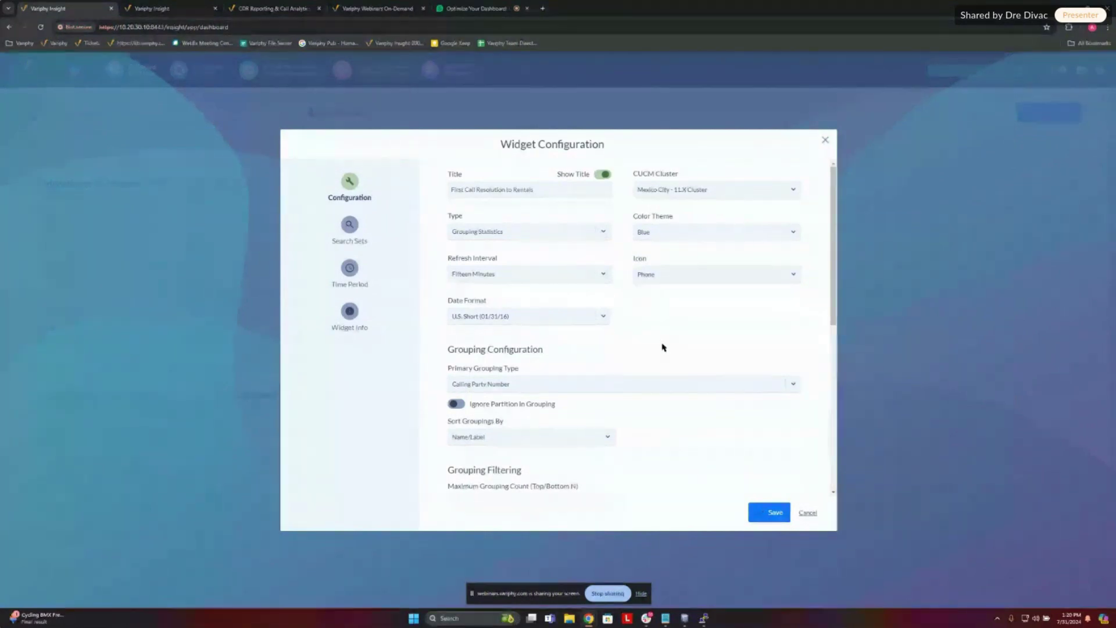
drag(832, 301, 833, 332)
click(560, 376)
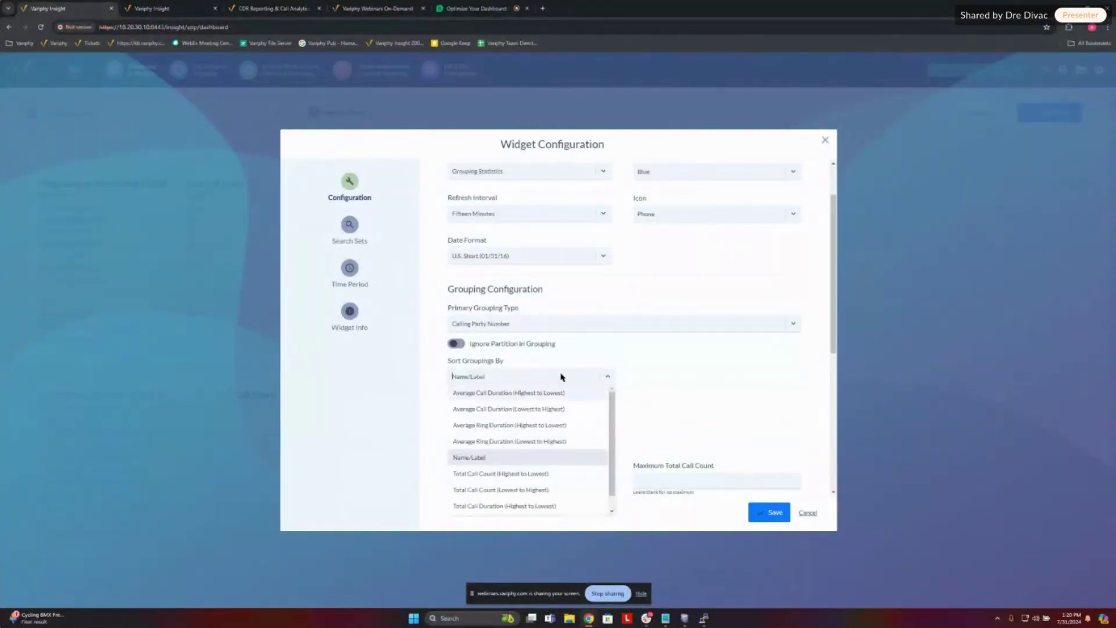
click(481, 473)
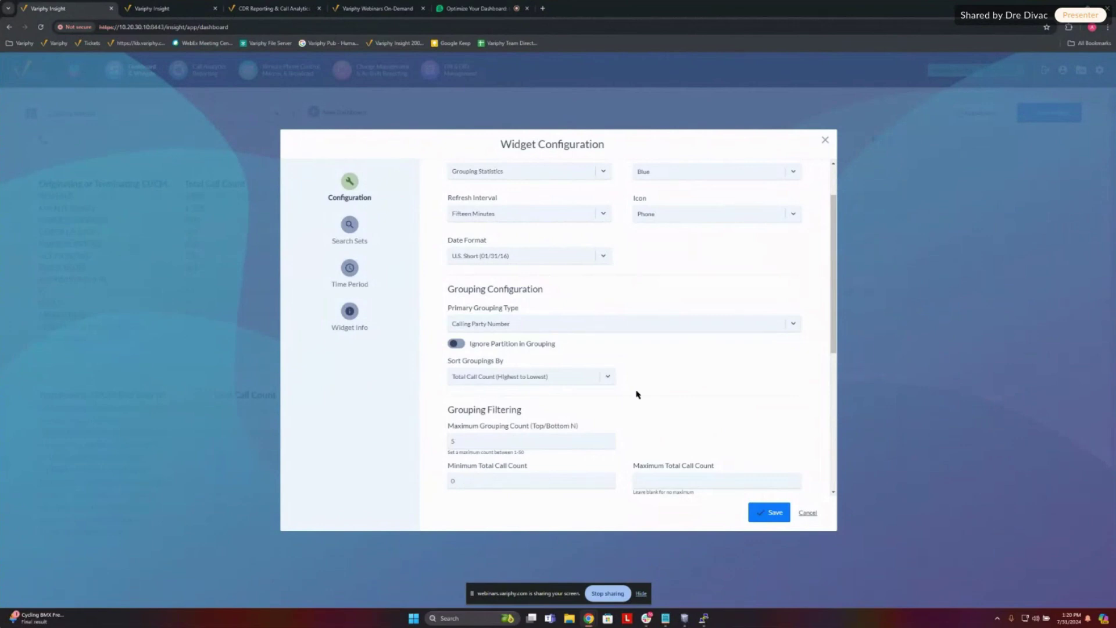
Step: Set the maximum grouping count to 30 and the minimum total call count to 1
scroll(655, 391, down, 1)
drag(499, 399, 391, 403)
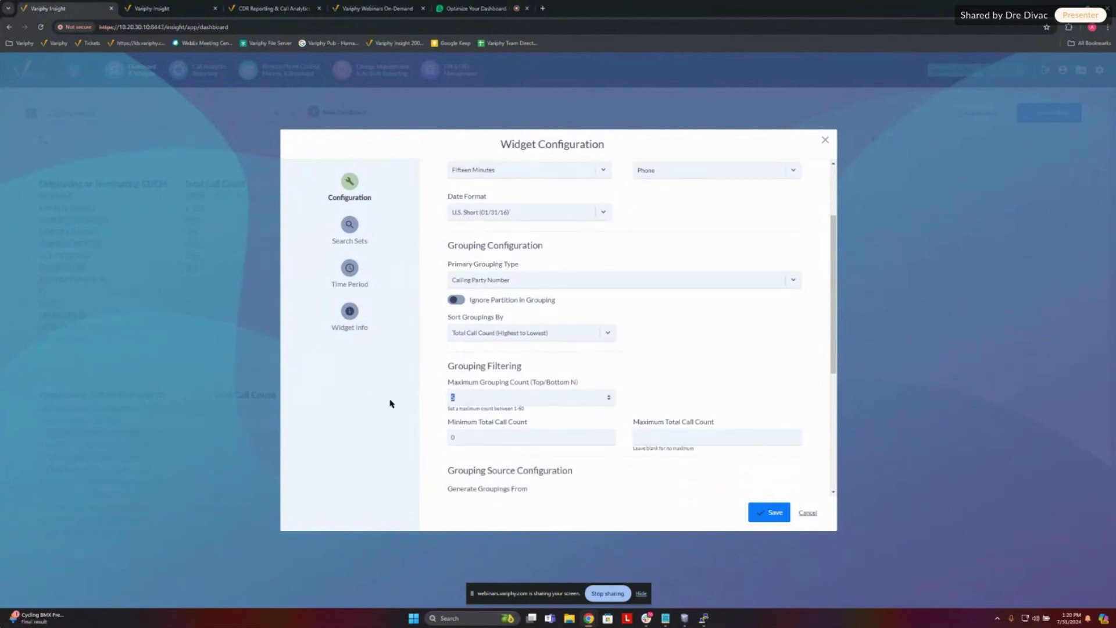
text(50)
click(489, 434)
double_click(489, 434)
text(1)
drag(465, 438, 431, 441)
scroll(653, 367, down, 4)
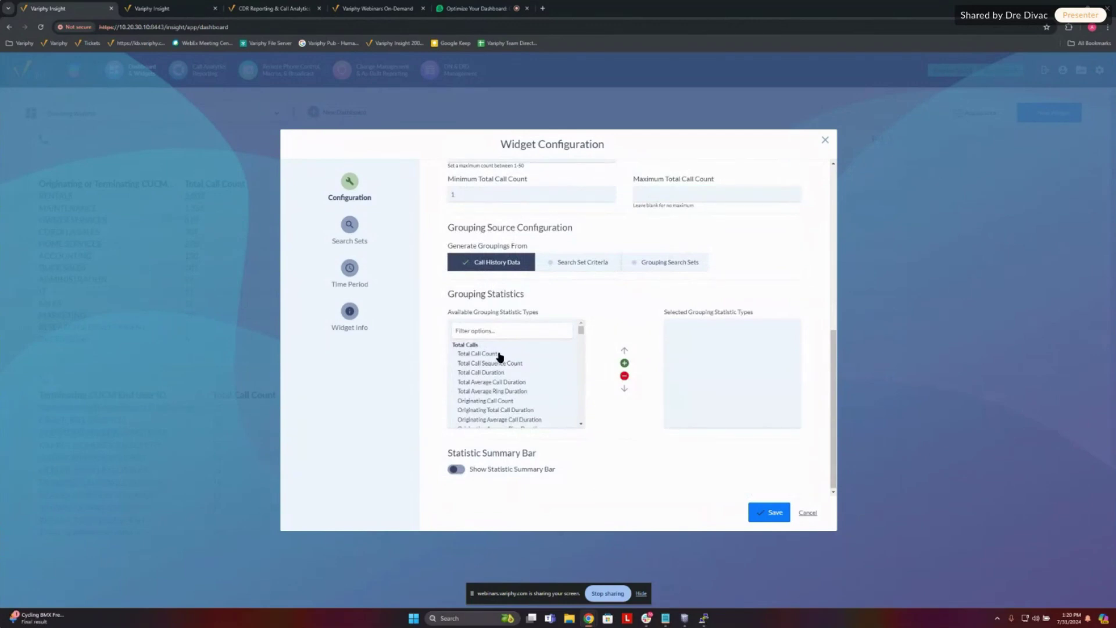
Step: Save the First Call Resolution to Rentals widget and widen it to about four-fifths of the Calls into Hunt 77280 widget's width
scroll(635, 406, up, 3)
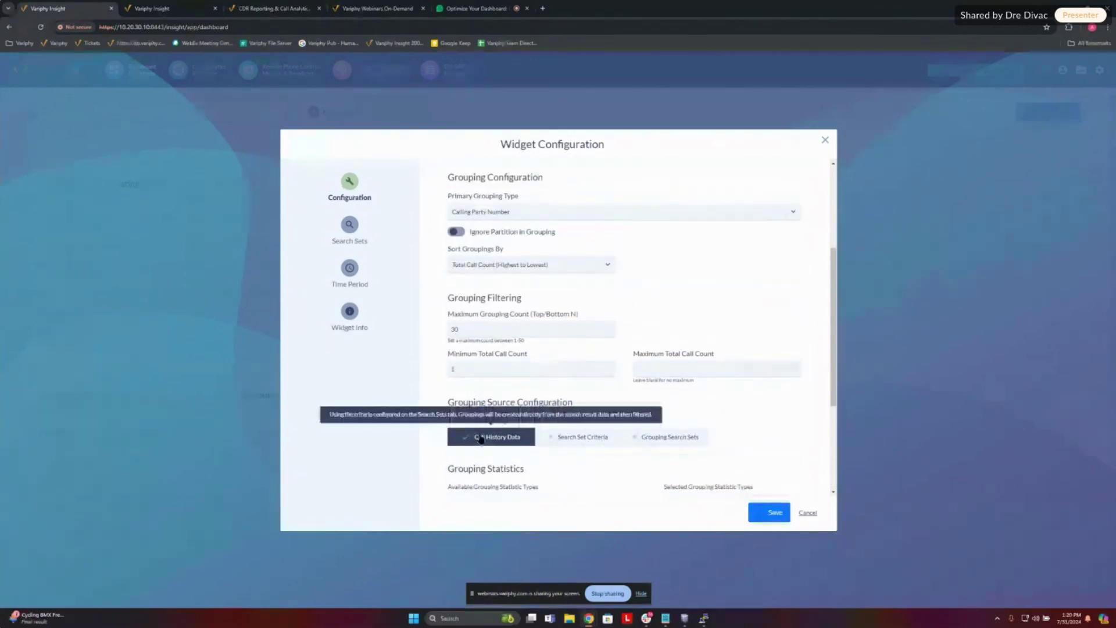
click(767, 512)
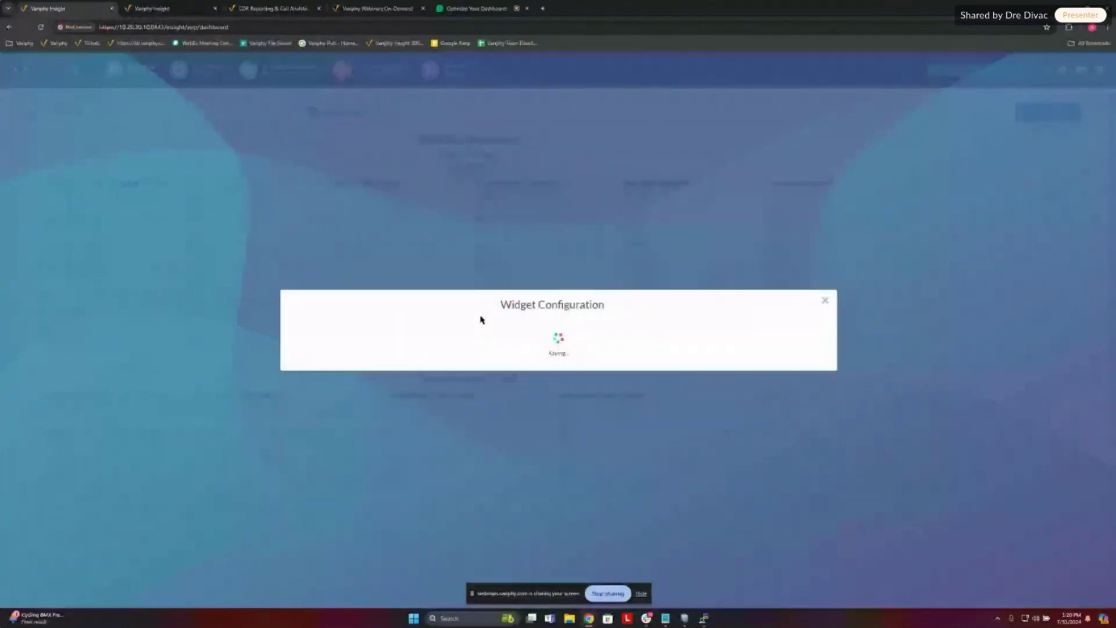
scroll(865, 326, down, 5)
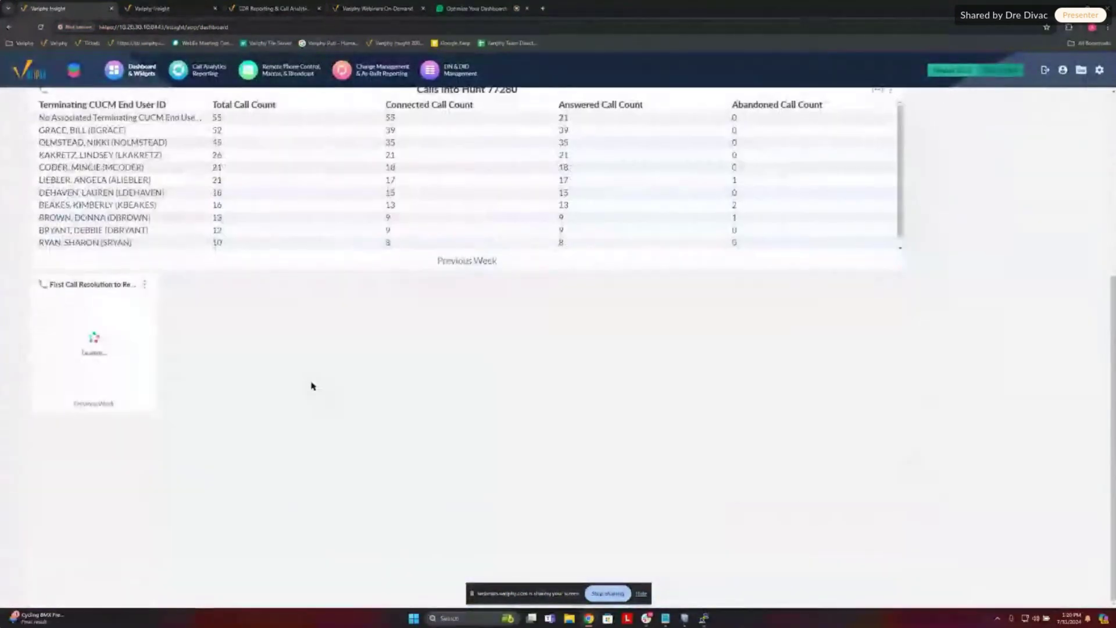
drag(152, 407, 726, 407)
Step: Reconfigure the First Call Resolution to Rentals widget to generate groupings from Search Set Criteria and save it
click(716, 285)
click(693, 304)
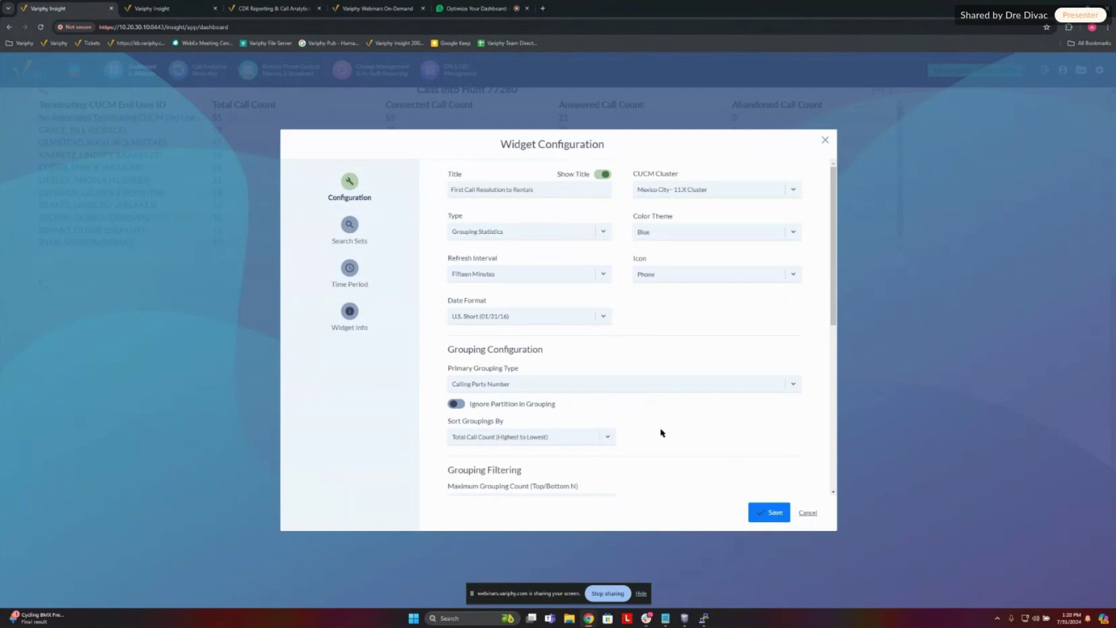
scroll(668, 416, down, 1)
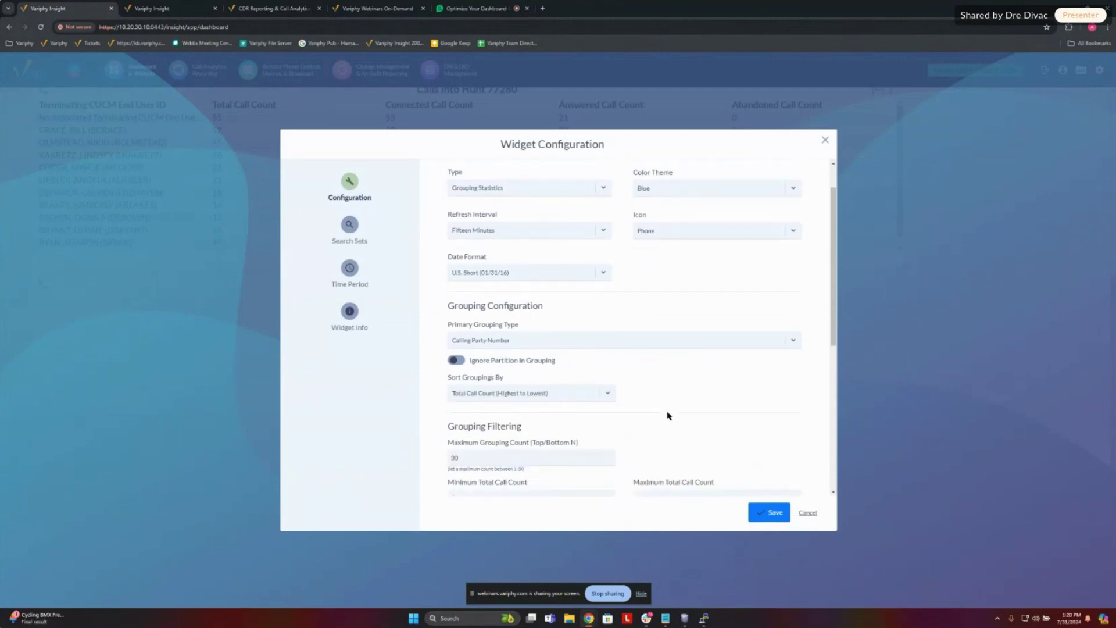
scroll(668, 416, down, 2)
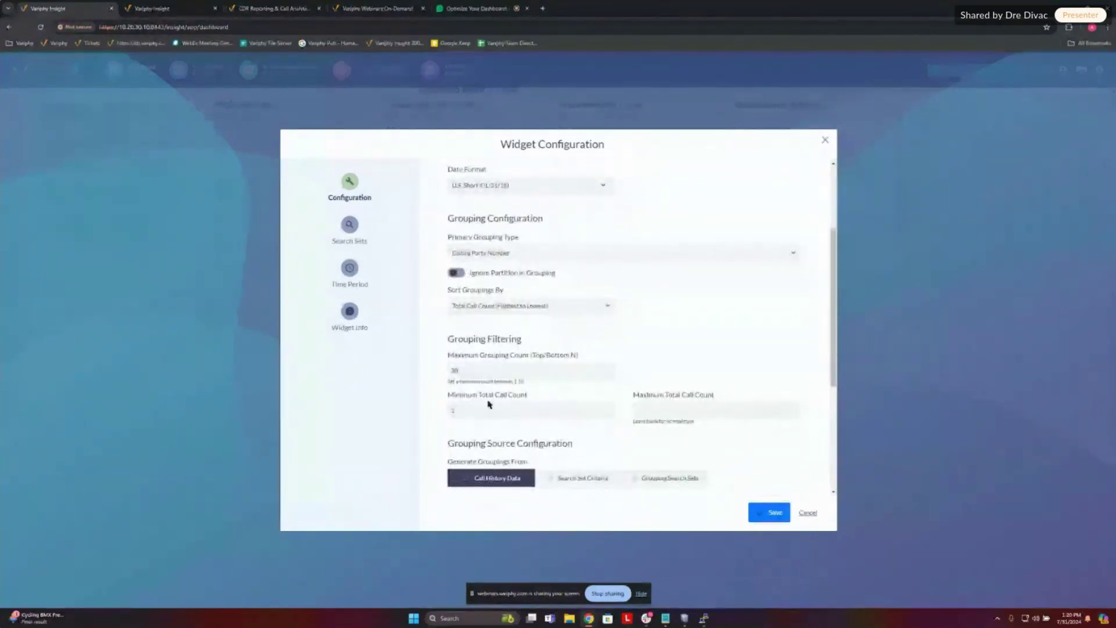
click(584, 478)
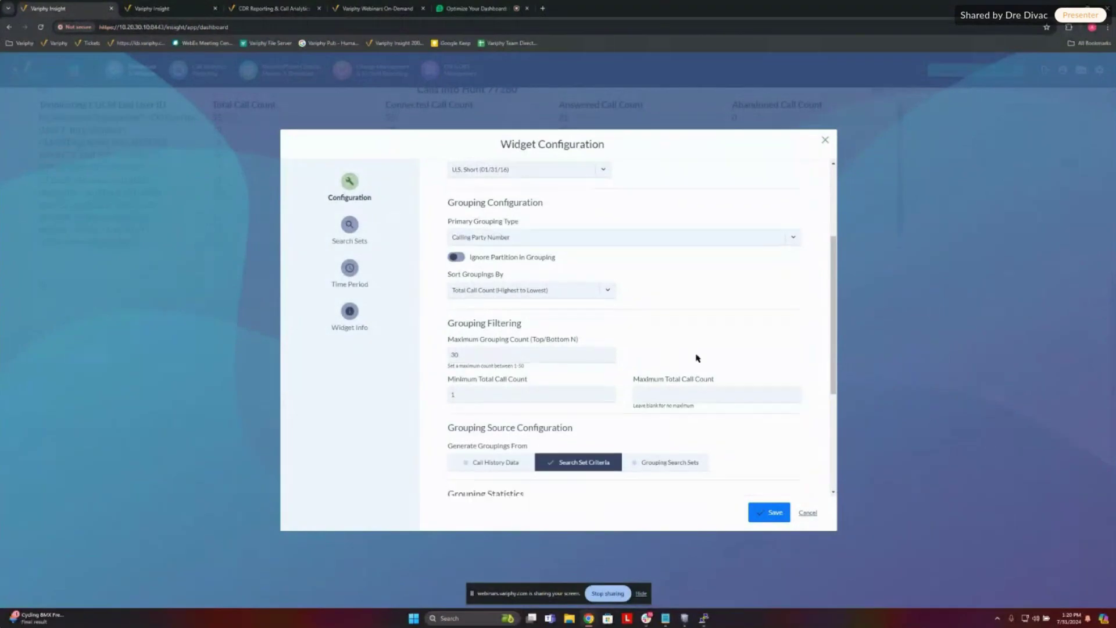
scroll(698, 358, down, 2)
click(768, 512)
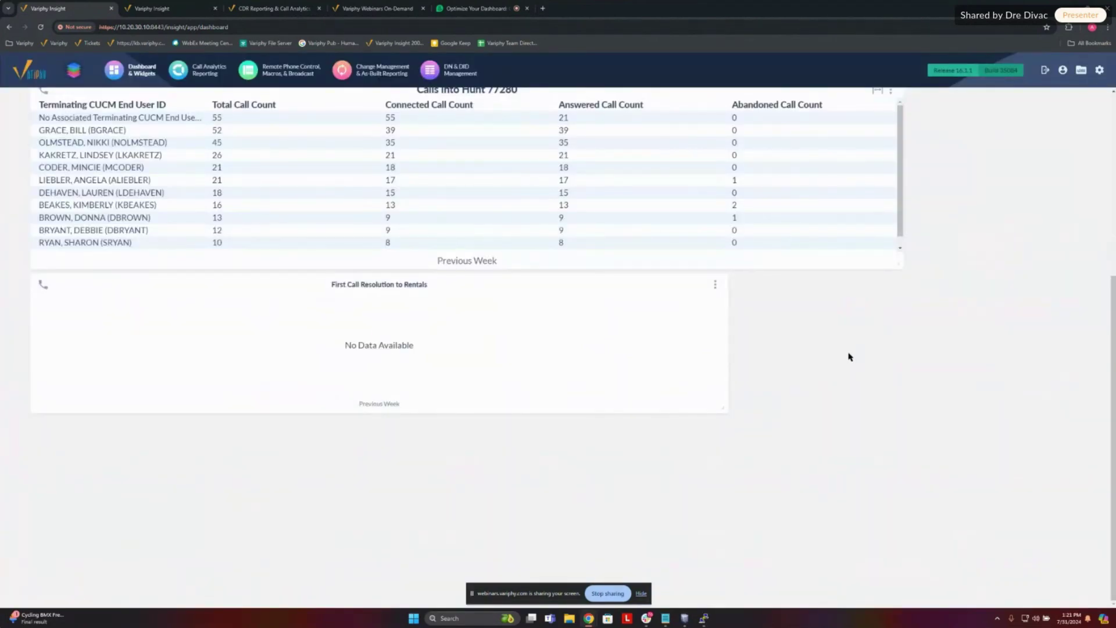
Step: Switch to the Grouping Statistical Dashboard and open the configuration of its First Call Resolution - Rentals widget
scroll(849, 357, up, 5)
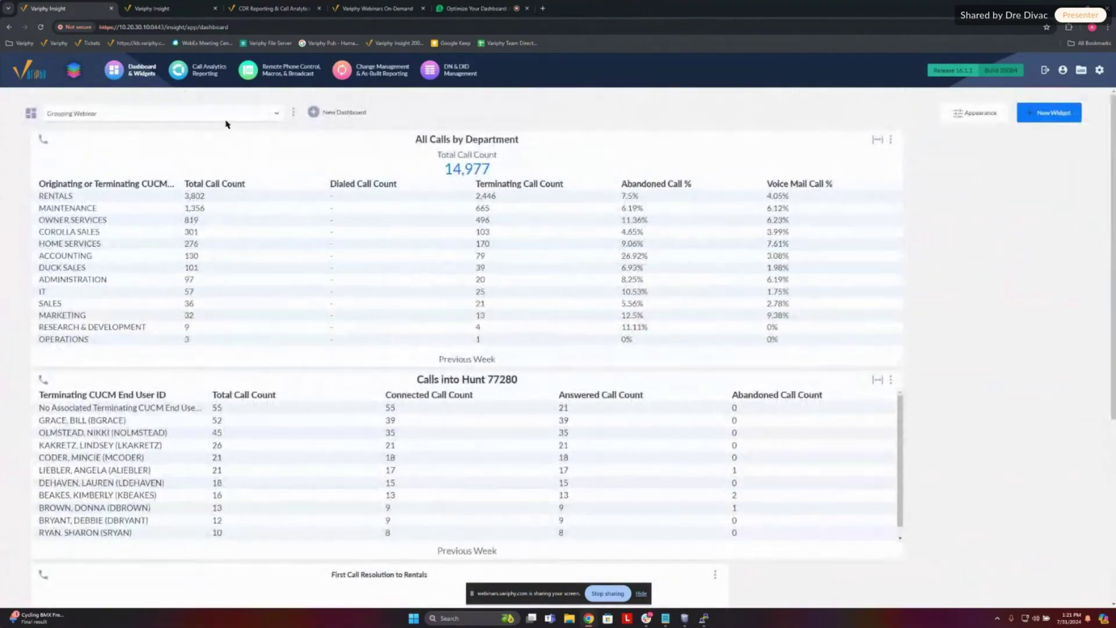
click(228, 119)
click(134, 143)
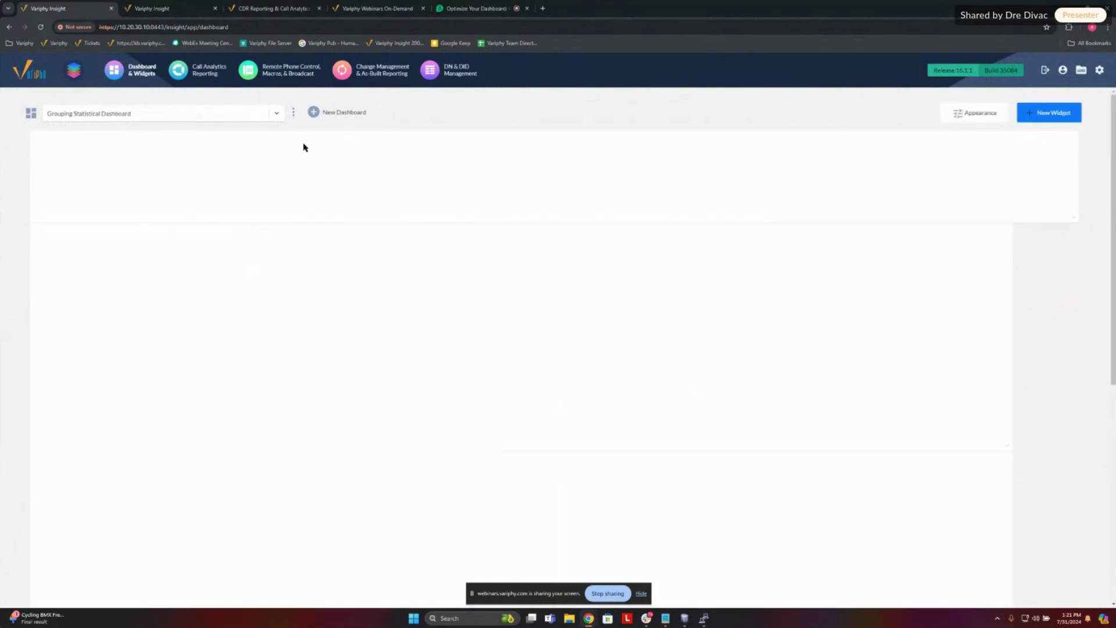
scroll(984, 351, down, 5)
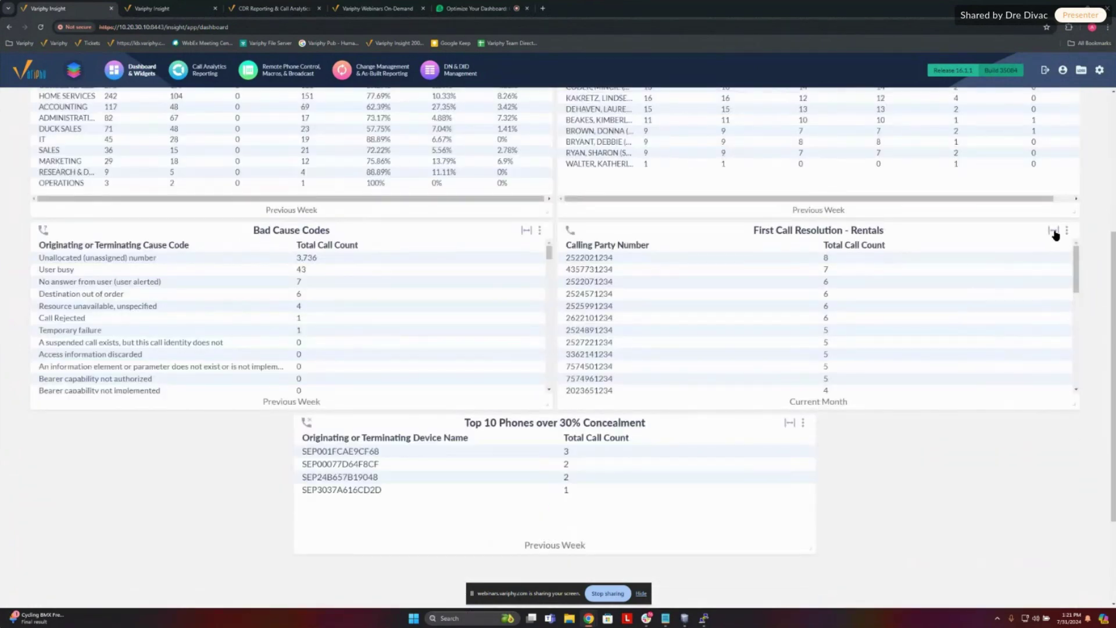
click(1067, 231)
click(1033, 251)
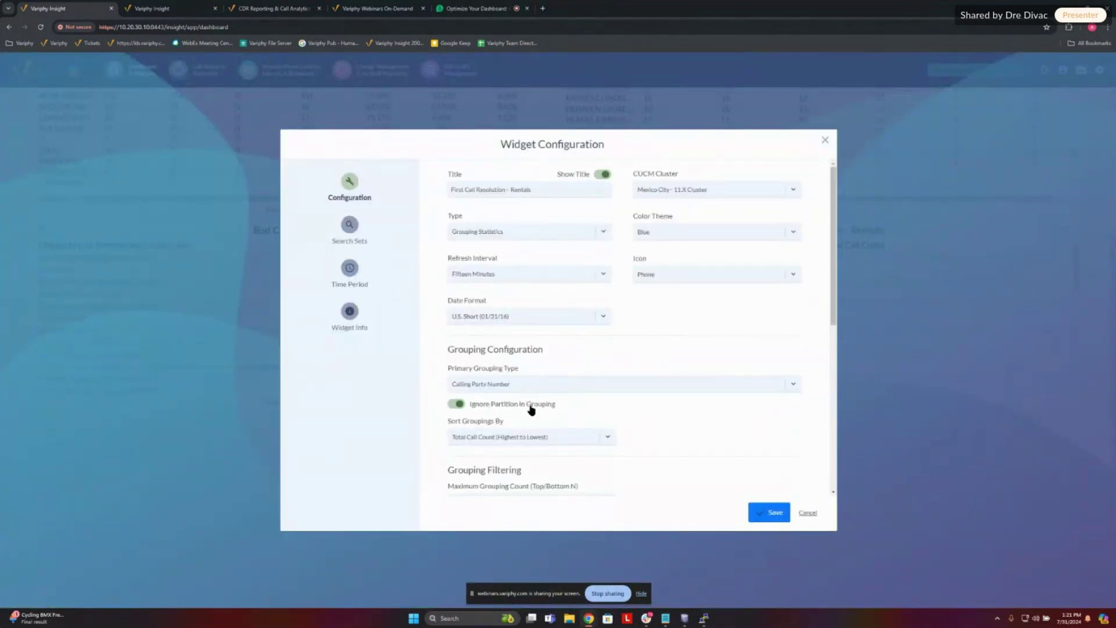
Step: Examine the grouping settings, selected statistics and search set criteria of the First Call Resolution - Rentals widget
scroll(645, 424, down, 3)
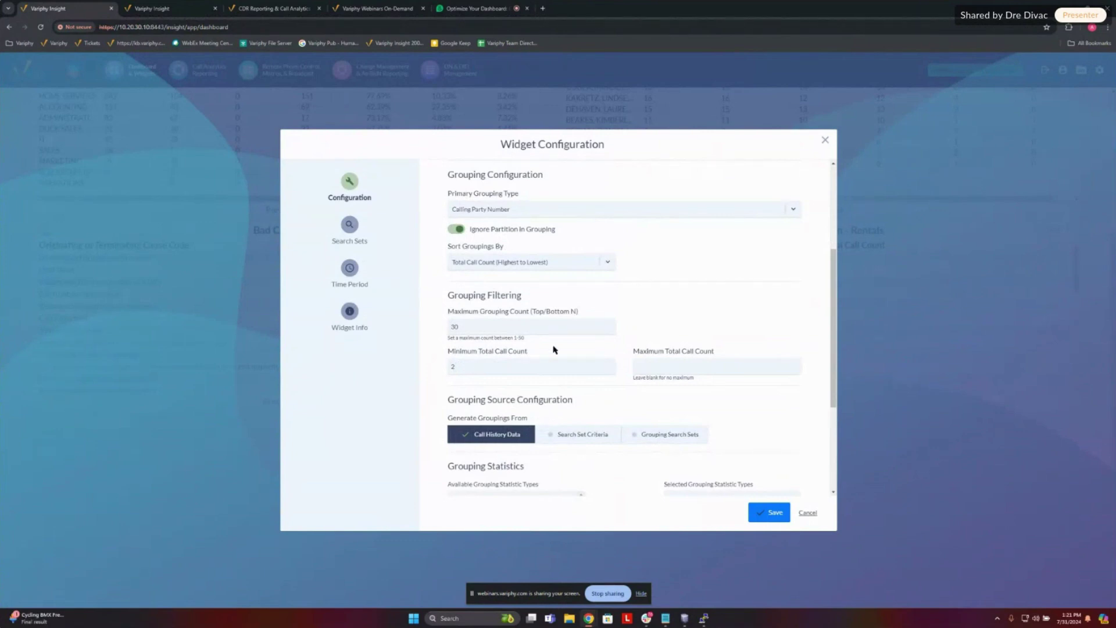
scroll(573, 363, down, 1)
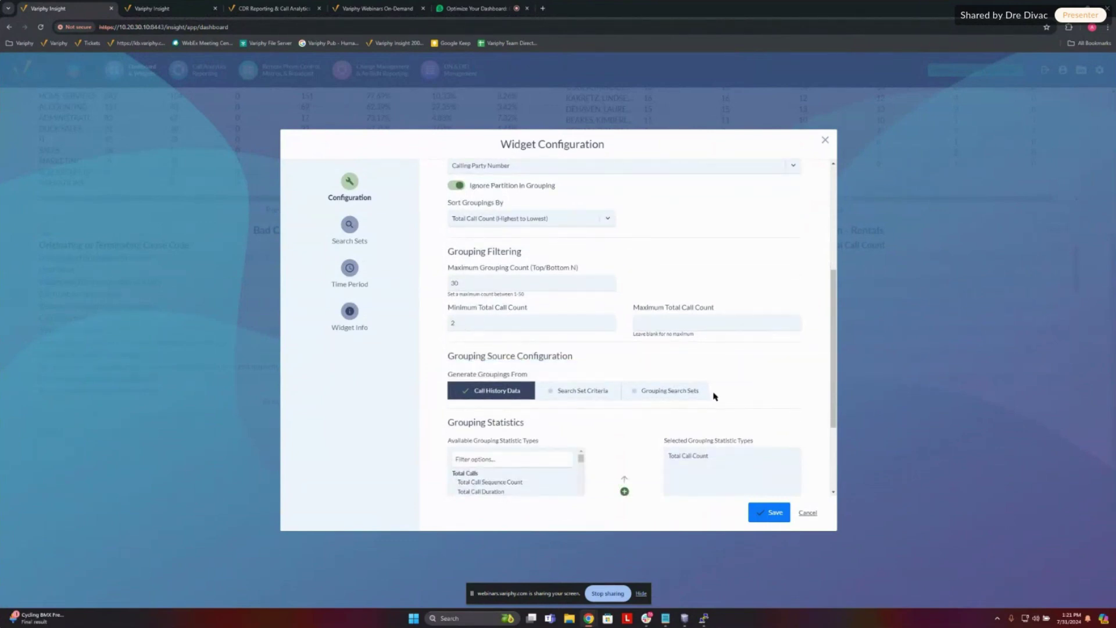
scroll(715, 396, down, 2)
click(350, 230)
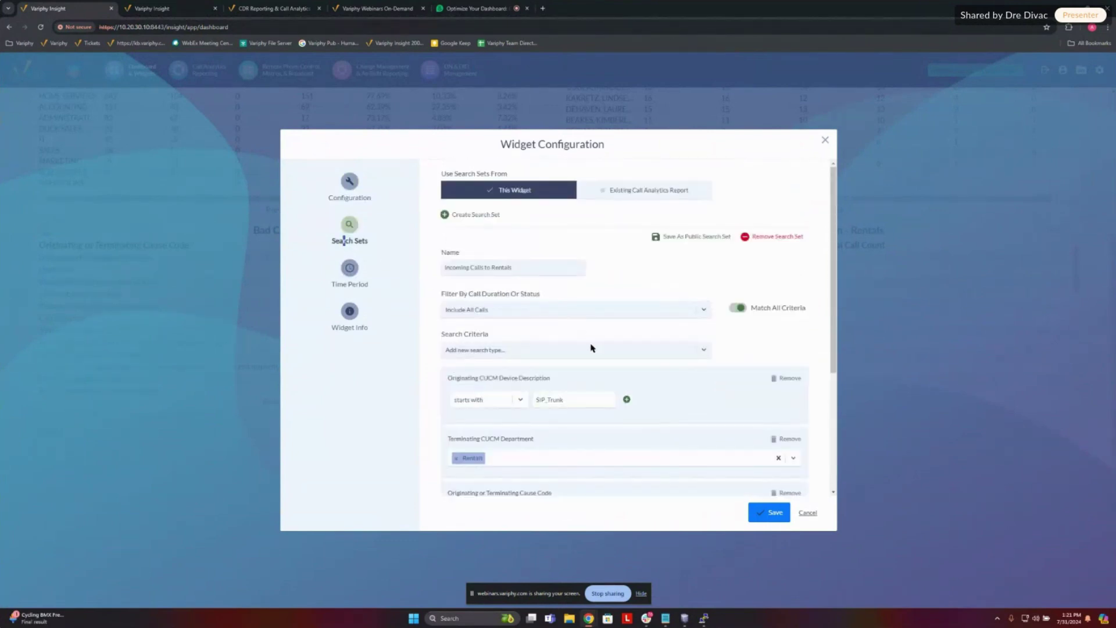
scroll(483, 364, down, 3)
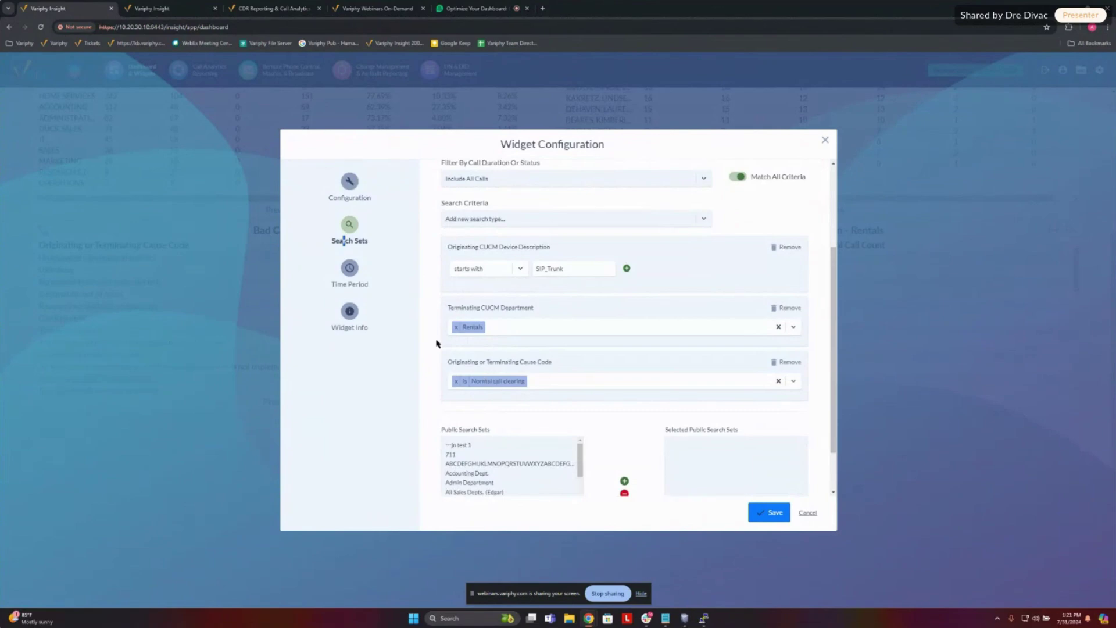
scroll(447, 332, up, 2)
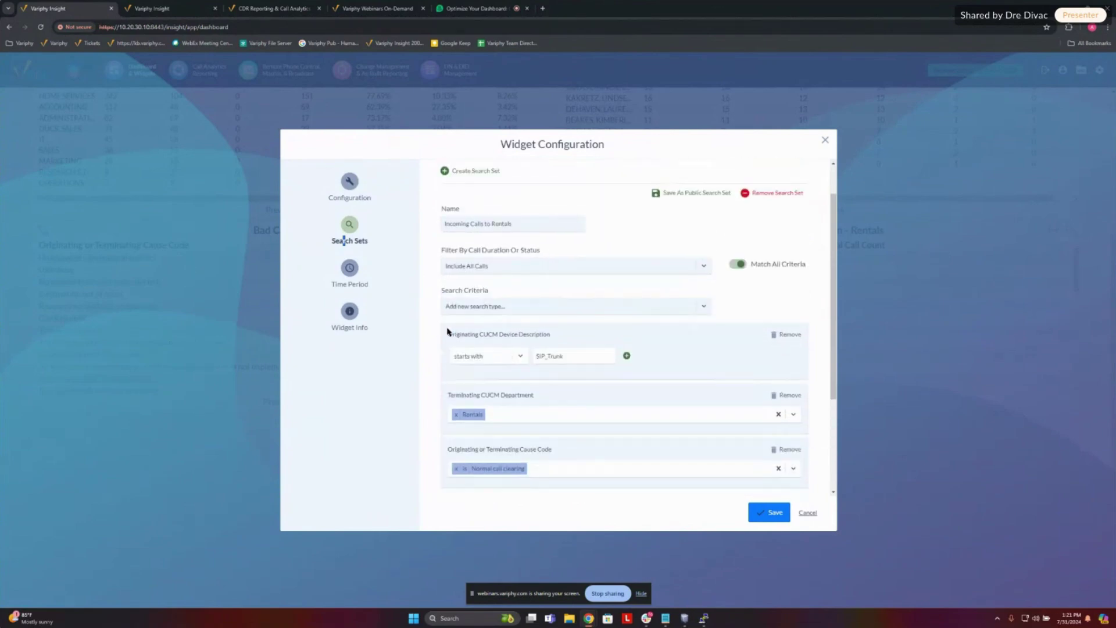
click(350, 194)
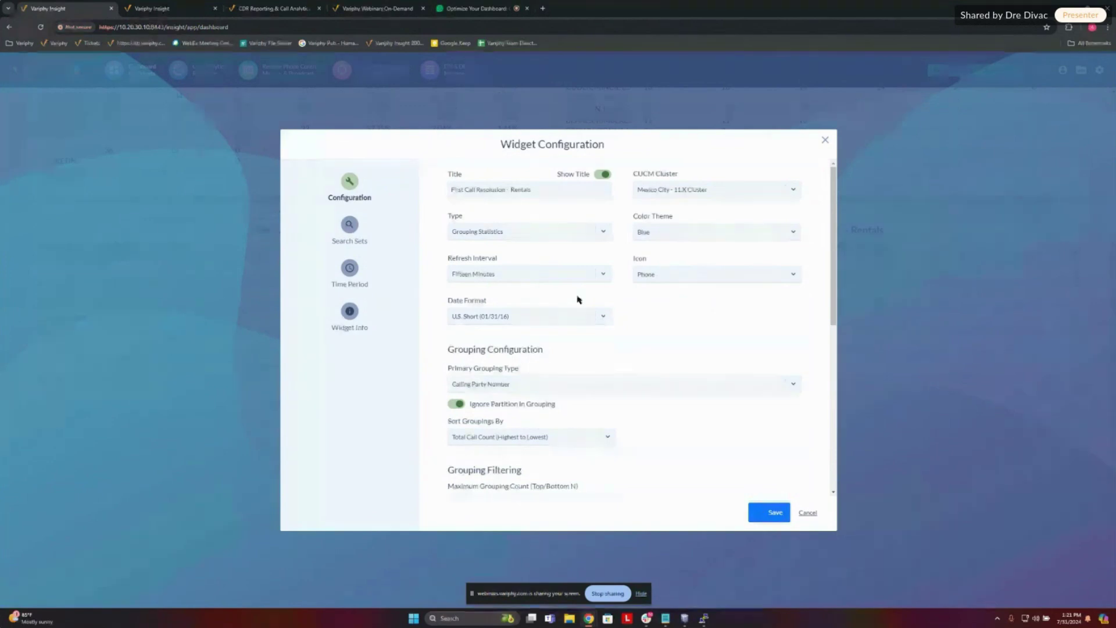
click(348, 225)
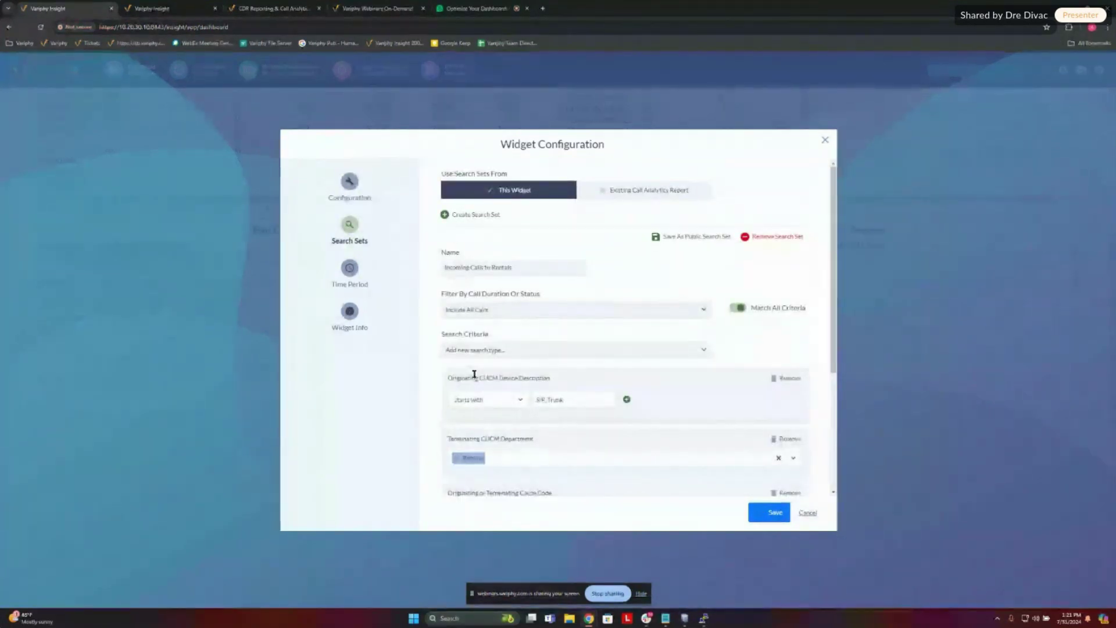
scroll(459, 374, down, 1)
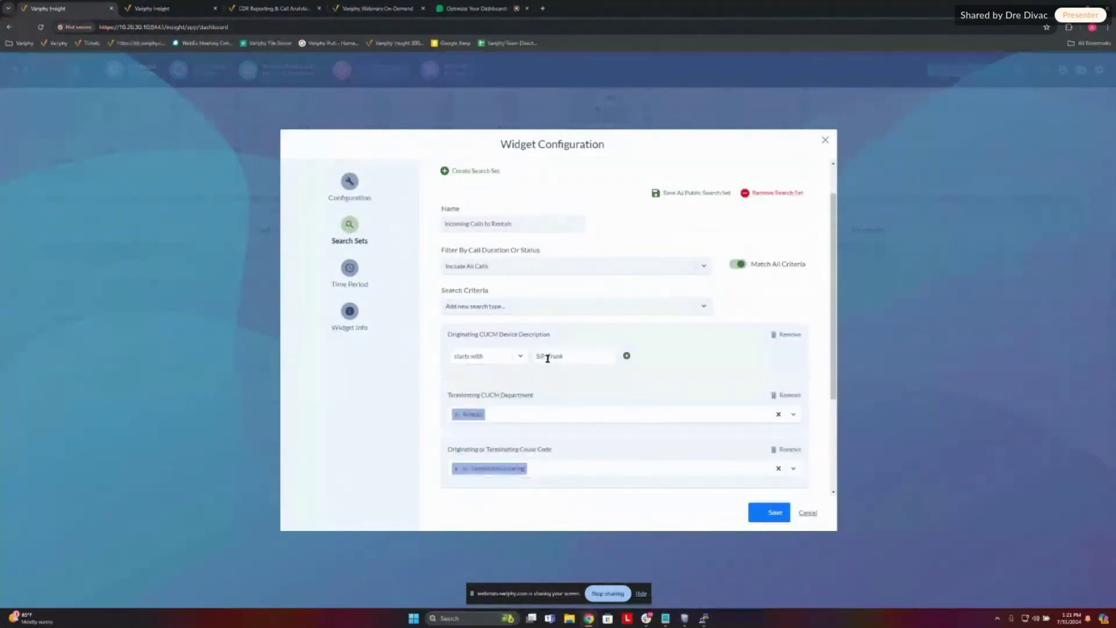
Step: Close the widget configuration without saving and switch to the Grouping Webinar dashboard
click(807, 514)
click(87, 114)
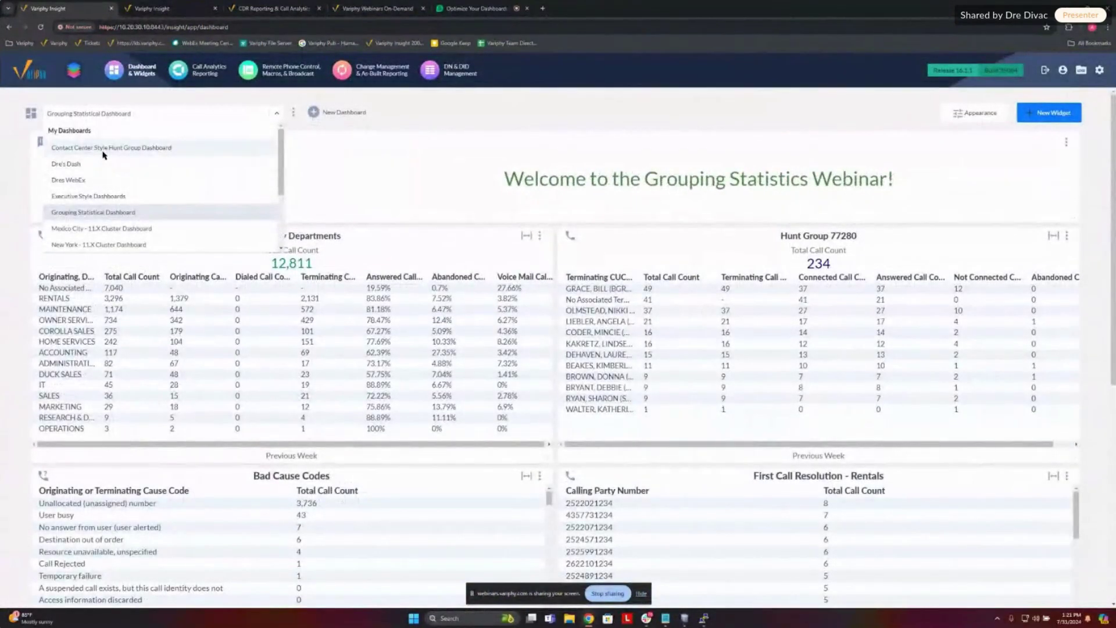
drag(280, 163, 276, 210)
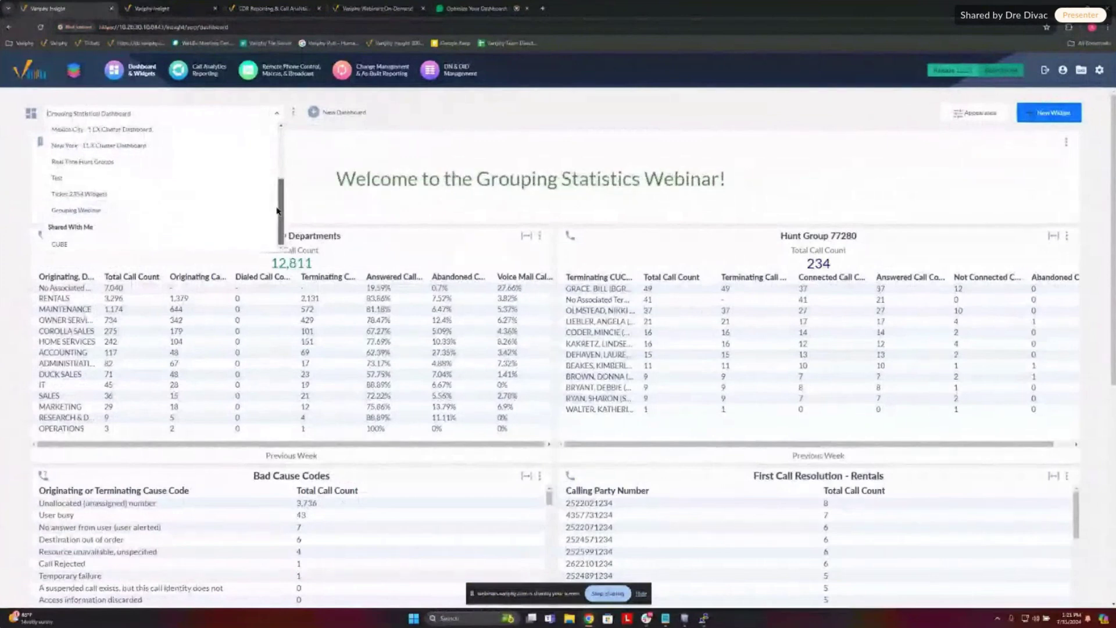
click(87, 245)
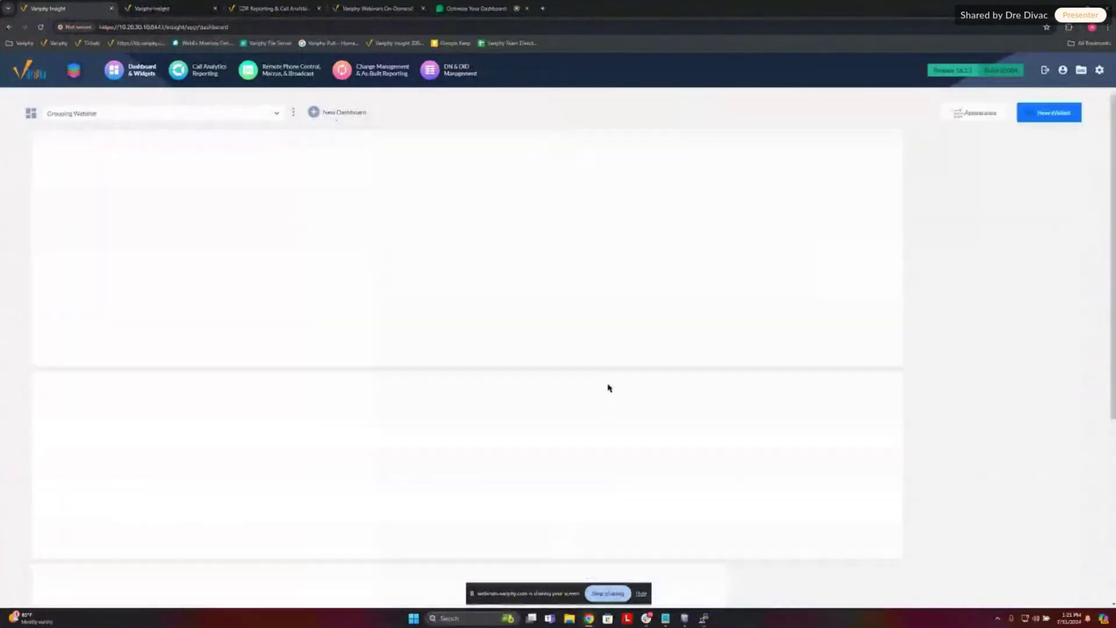
Step: Change the First Call Resolution to Rentals widget's Originating Device Name criterion to starts with SIP_Trunk and save the widget
scroll(959, 410, down, 4)
click(714, 353)
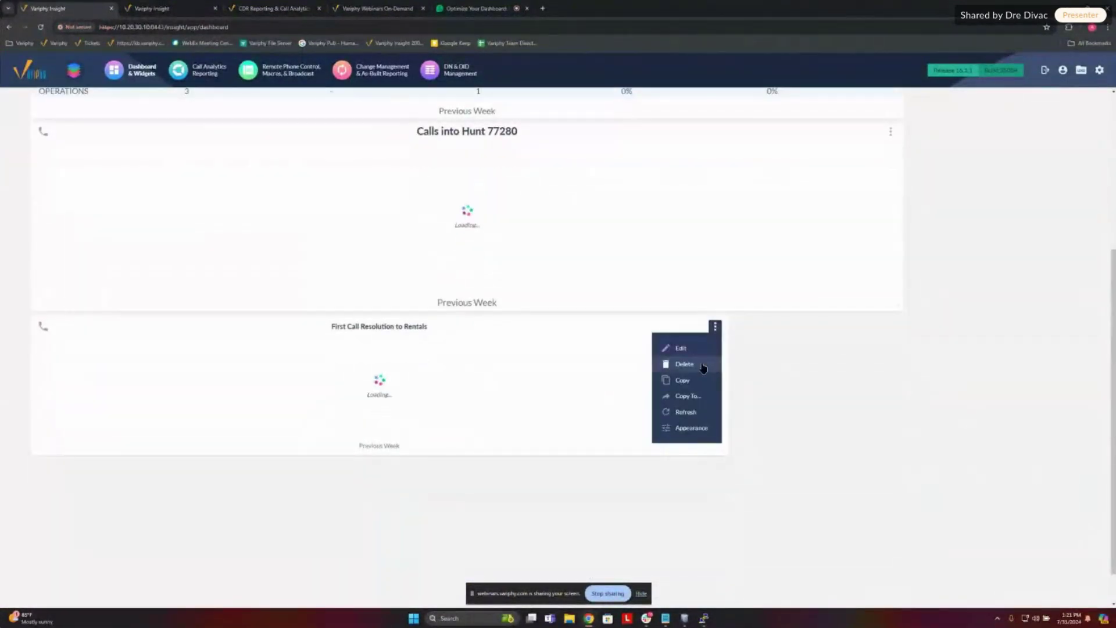
click(681, 348)
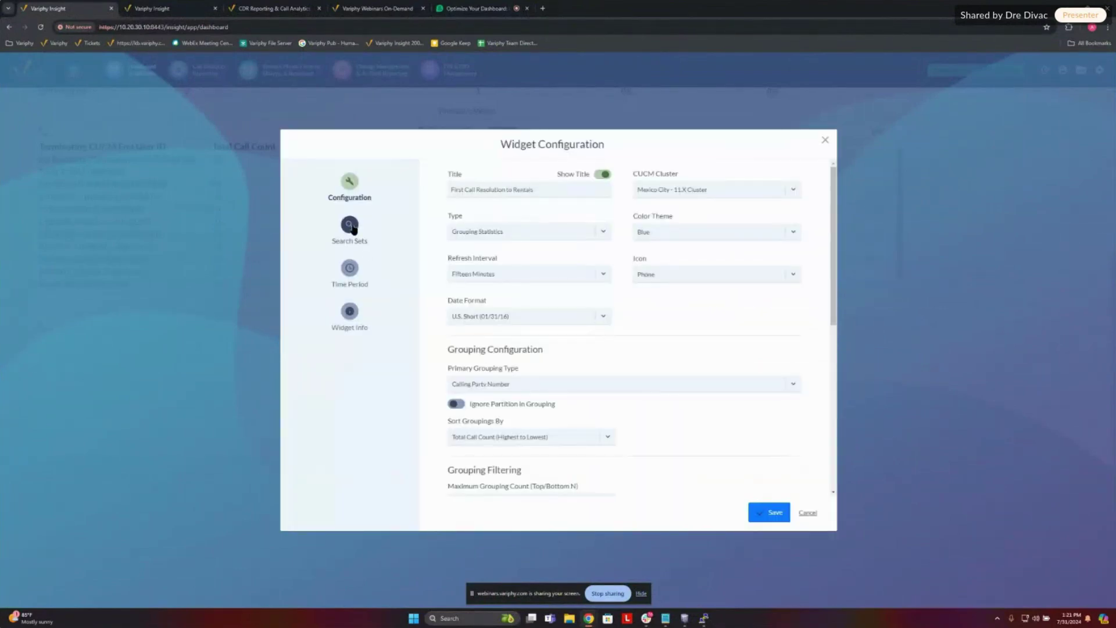
click(350, 226)
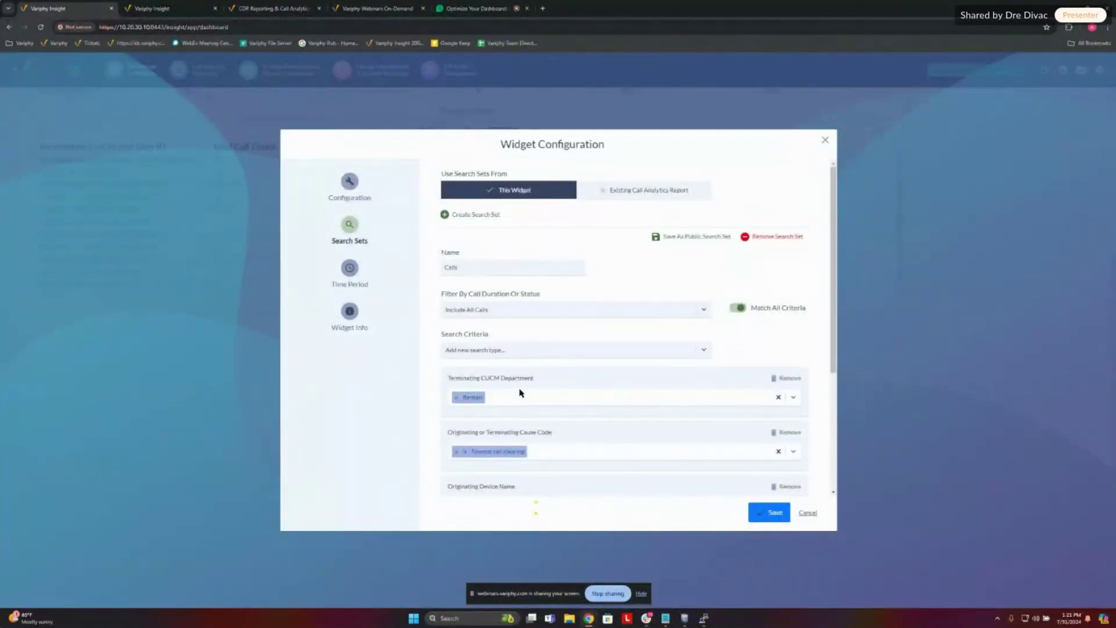
scroll(494, 355, down, 3)
click(498, 335)
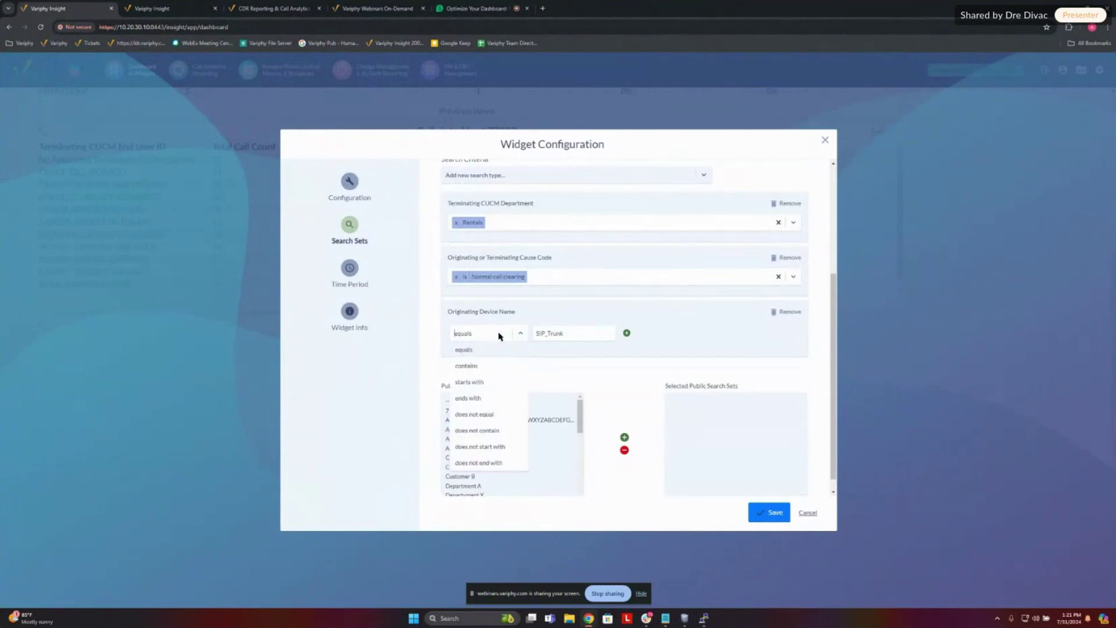
click(485, 381)
double_click(575, 336)
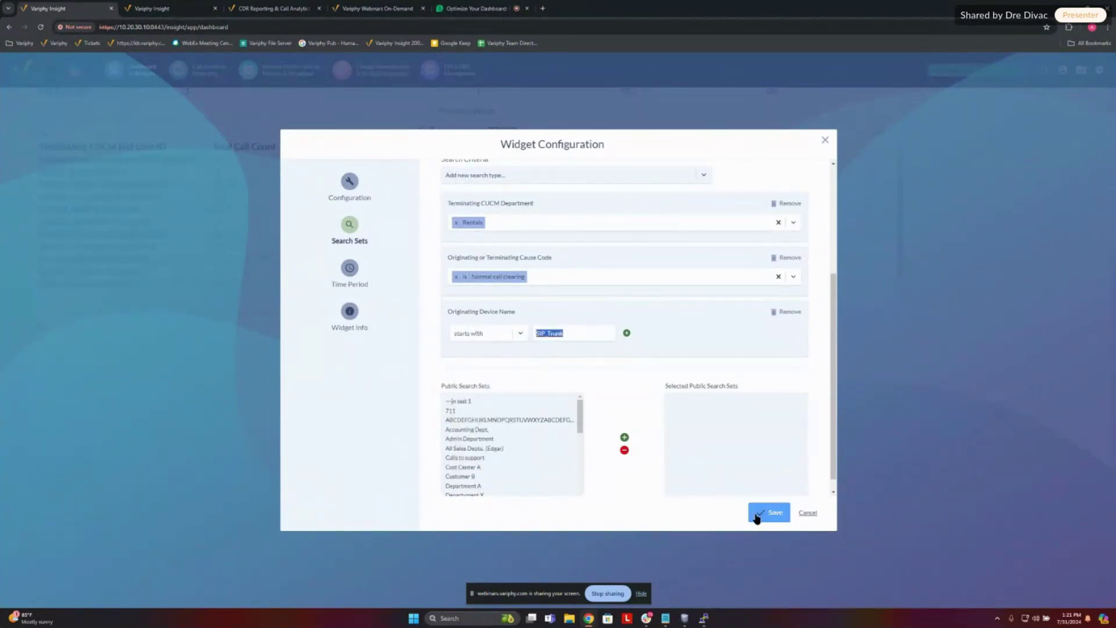
click(768, 512)
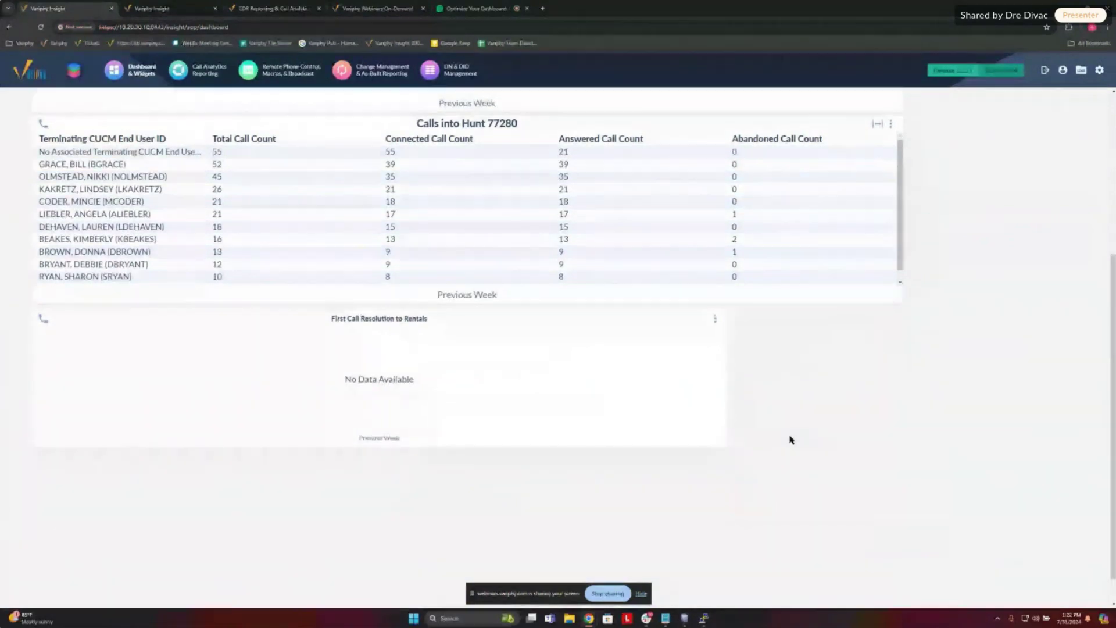
Step: Return to the Grouping Statistical Dashboard and reopen the configuration of its First Call Resolution - Rentals widget
scroll(791, 439, up, 3)
scroll(790, 439, up, 2)
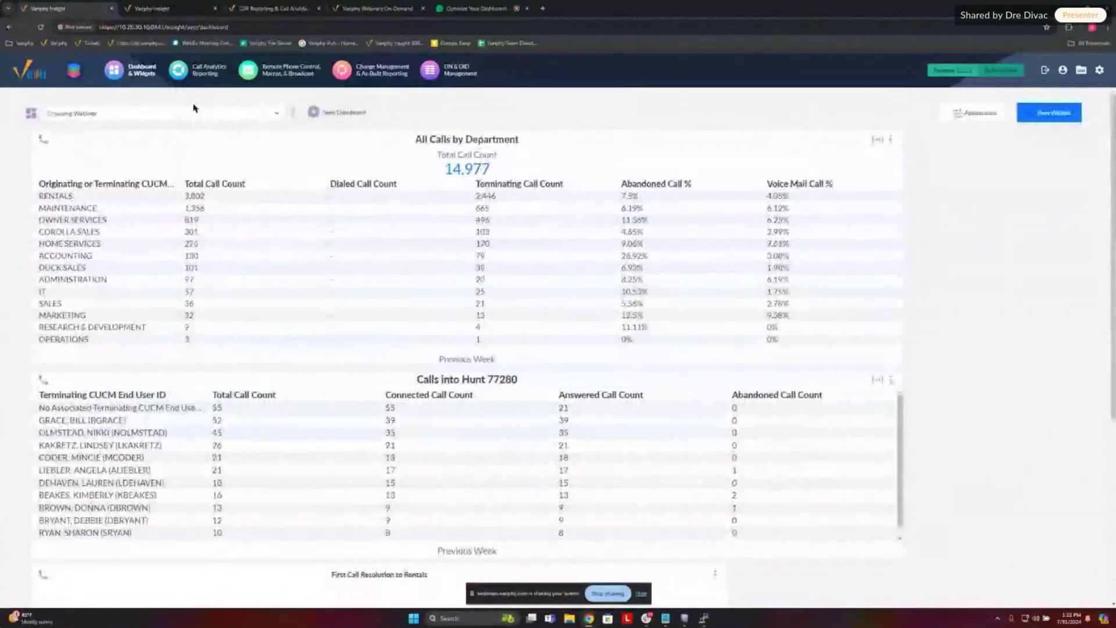
click(193, 110)
click(142, 139)
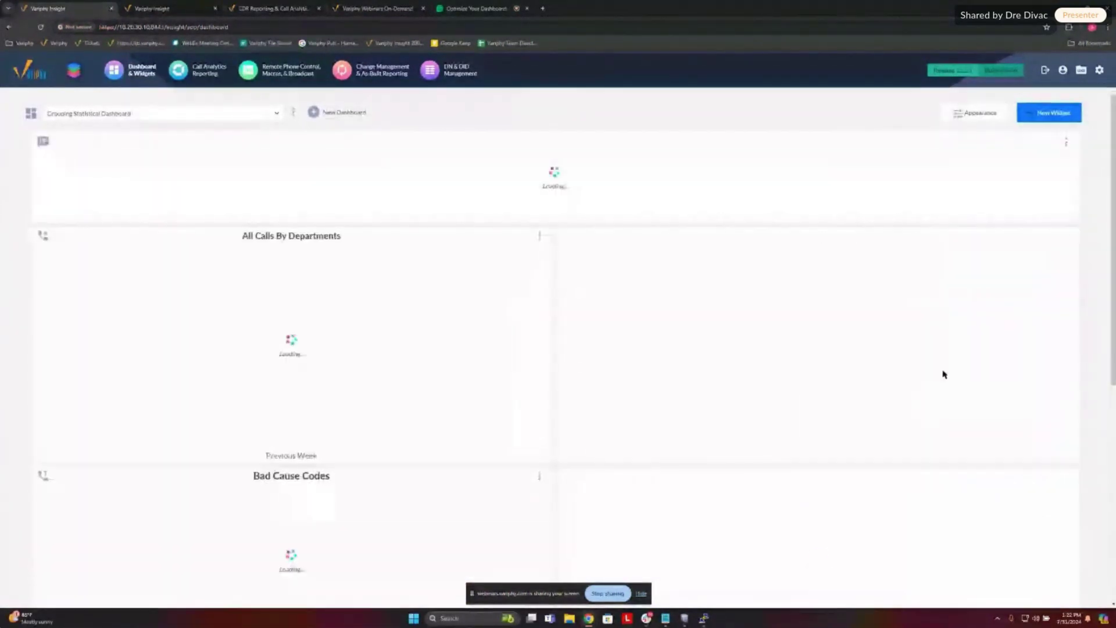
scroll(943, 374, down, 4)
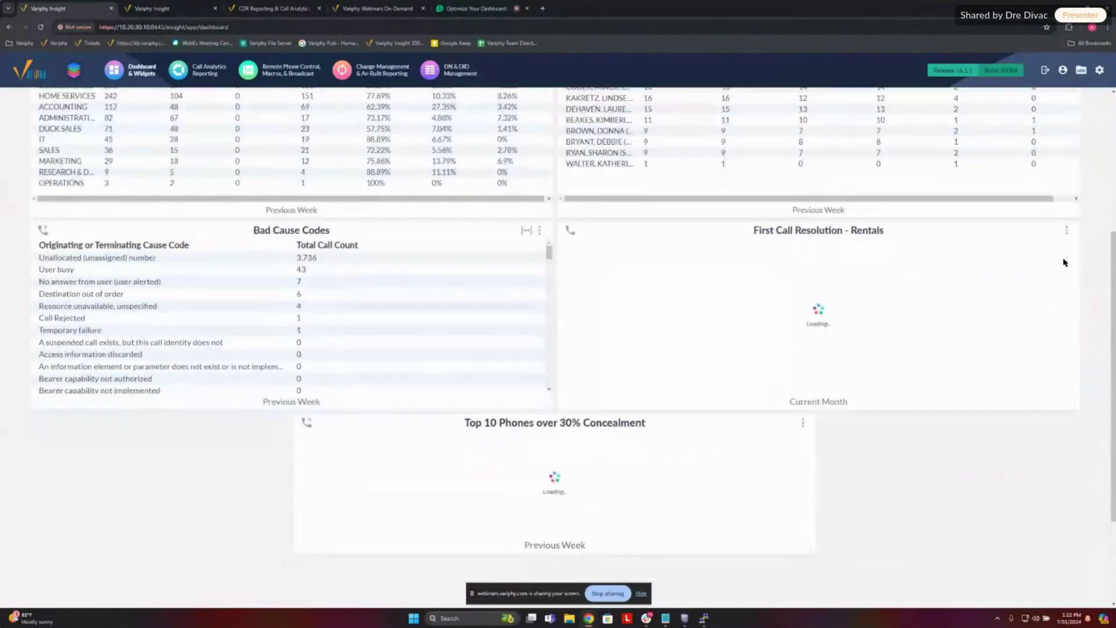
click(1067, 231)
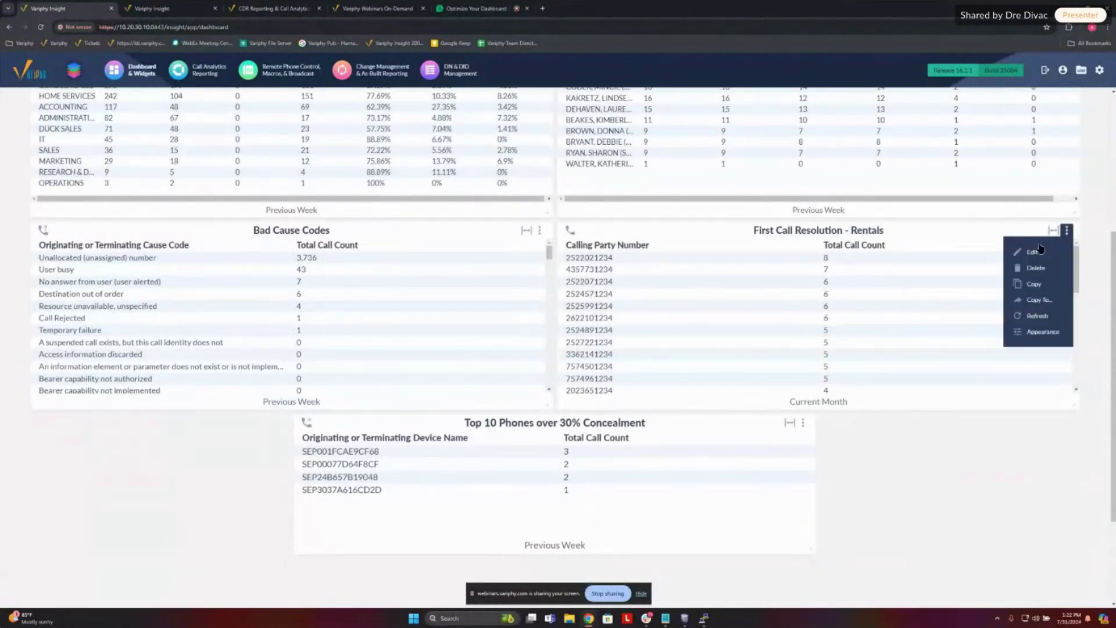
click(1032, 252)
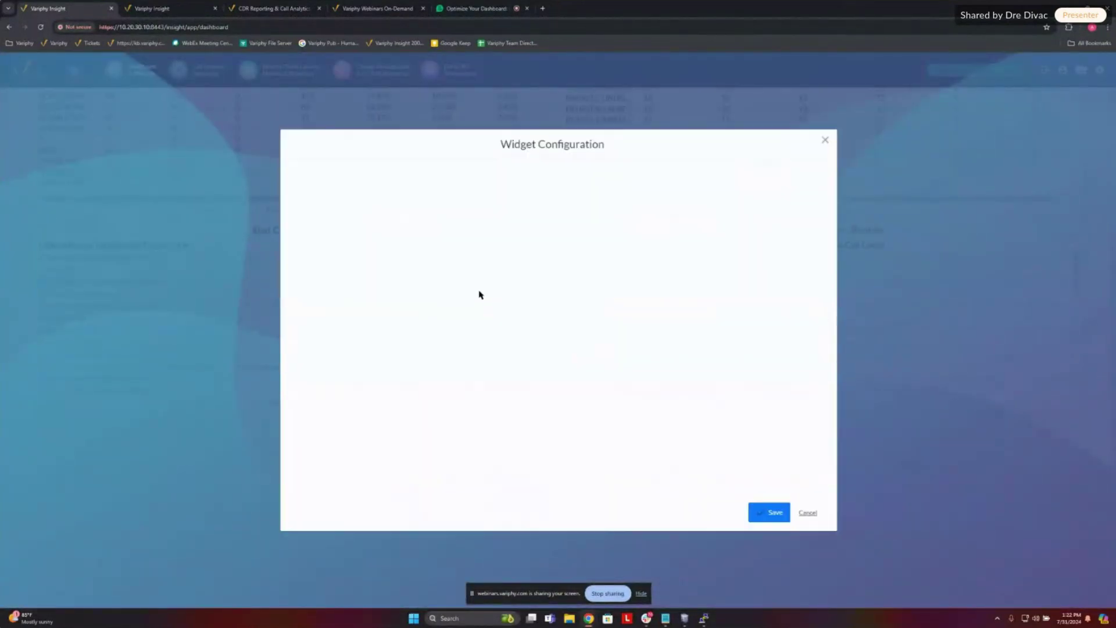
Step: Review the widget's grouping configuration, filtering, source and selected statistics, and close the configuration without saving
scroll(581, 349, down, 1)
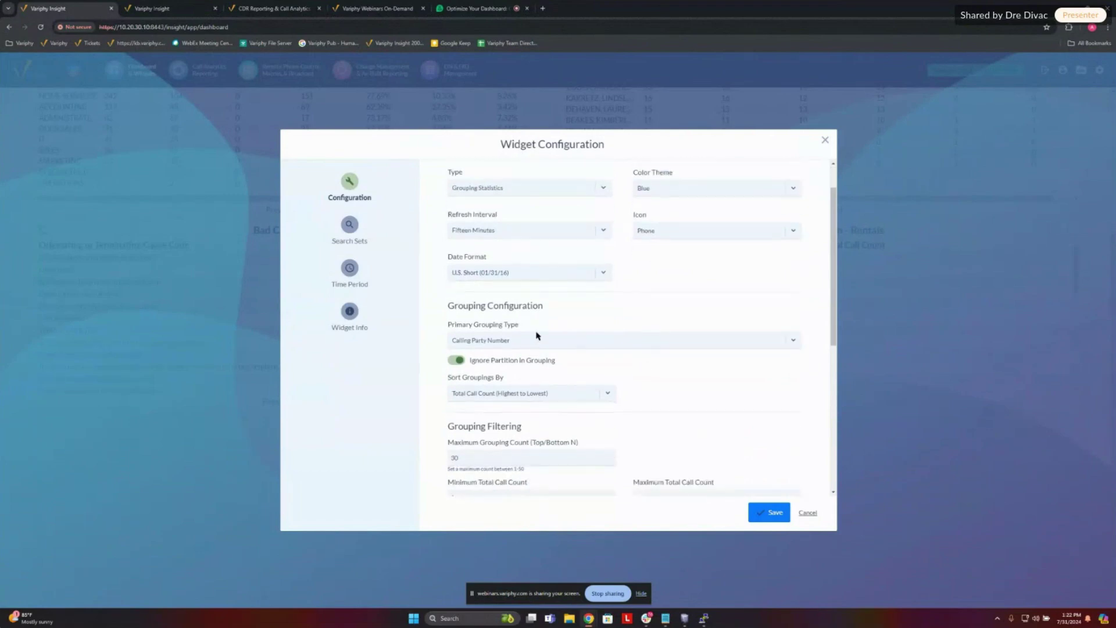
scroll(640, 346, down, 2)
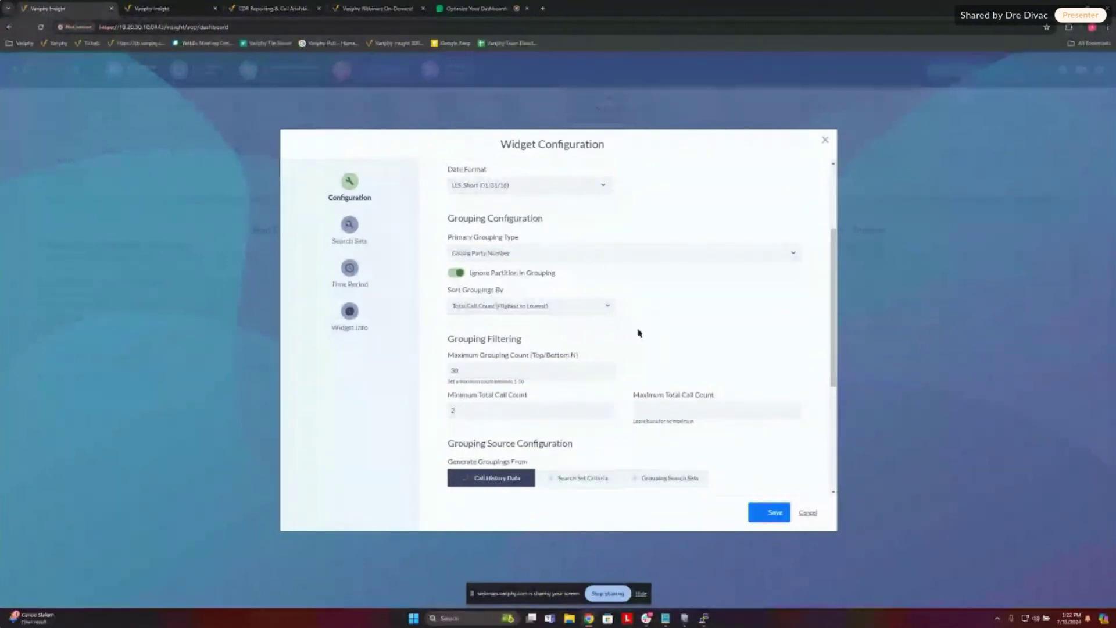
scroll(625, 366, down, 1)
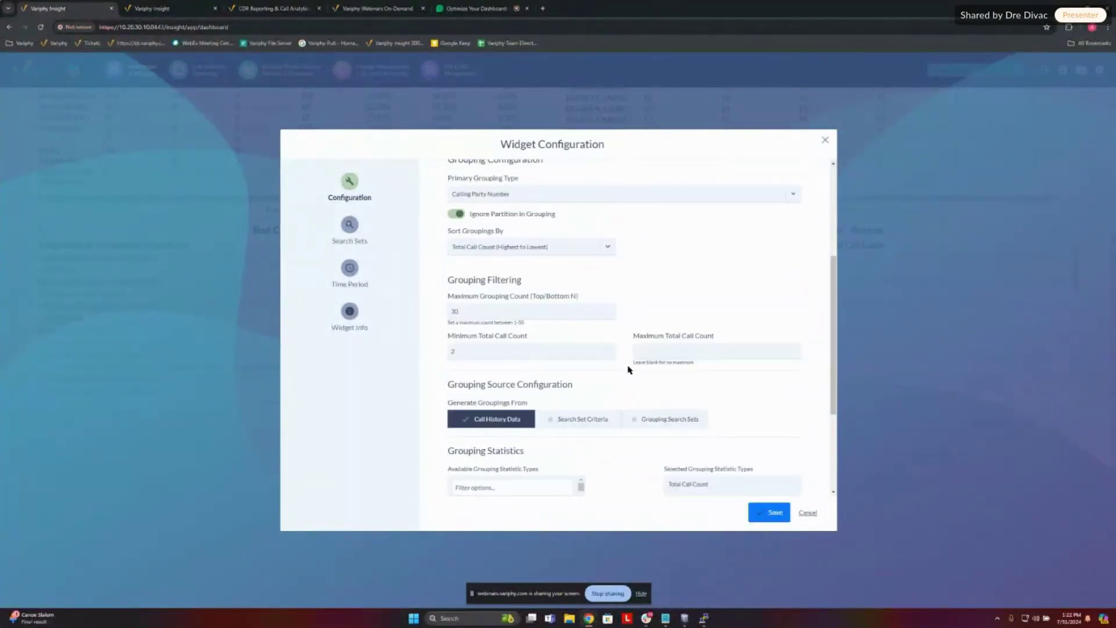
scroll(627, 369, down, 1)
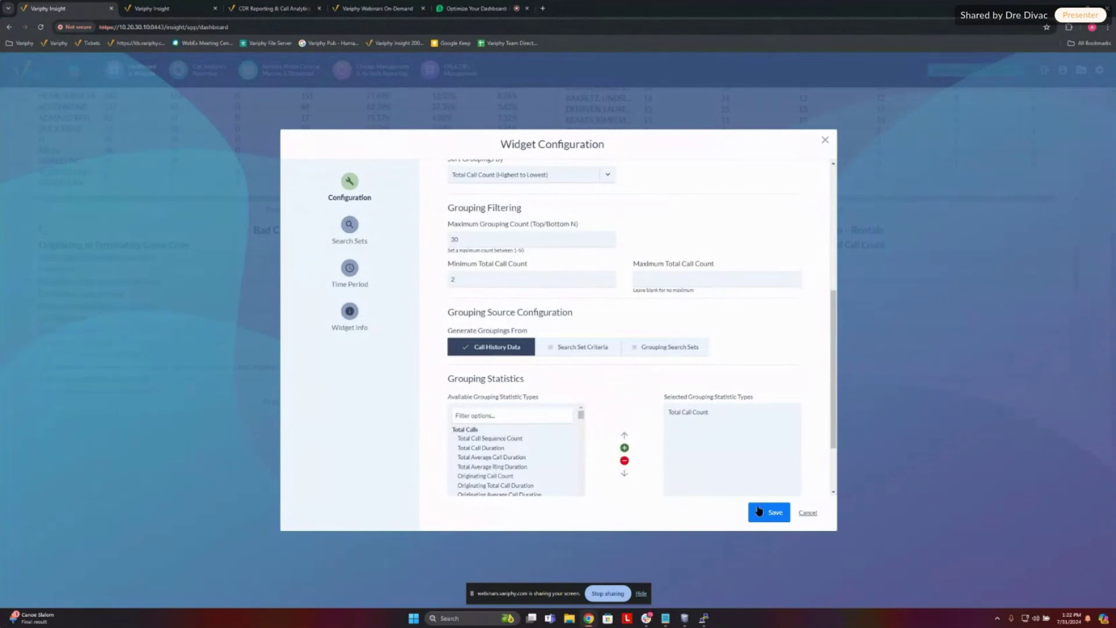
click(807, 512)
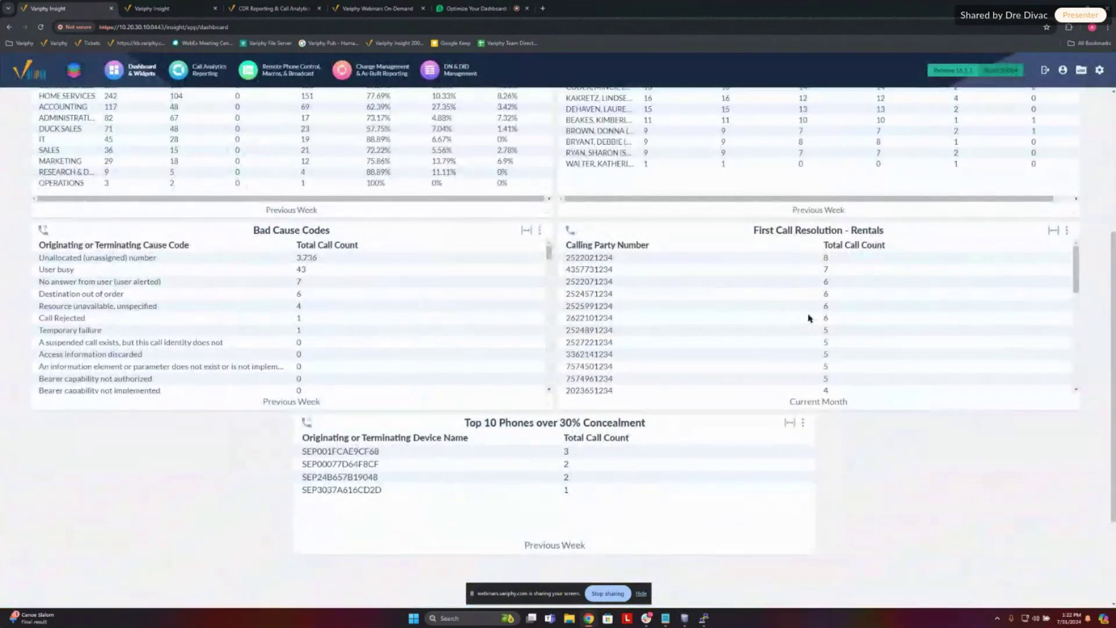
Step: Examine the calling party numbers, total call counts and time period shown in the First Call Resolution - Rentals widget
drag(567, 259, 617, 263)
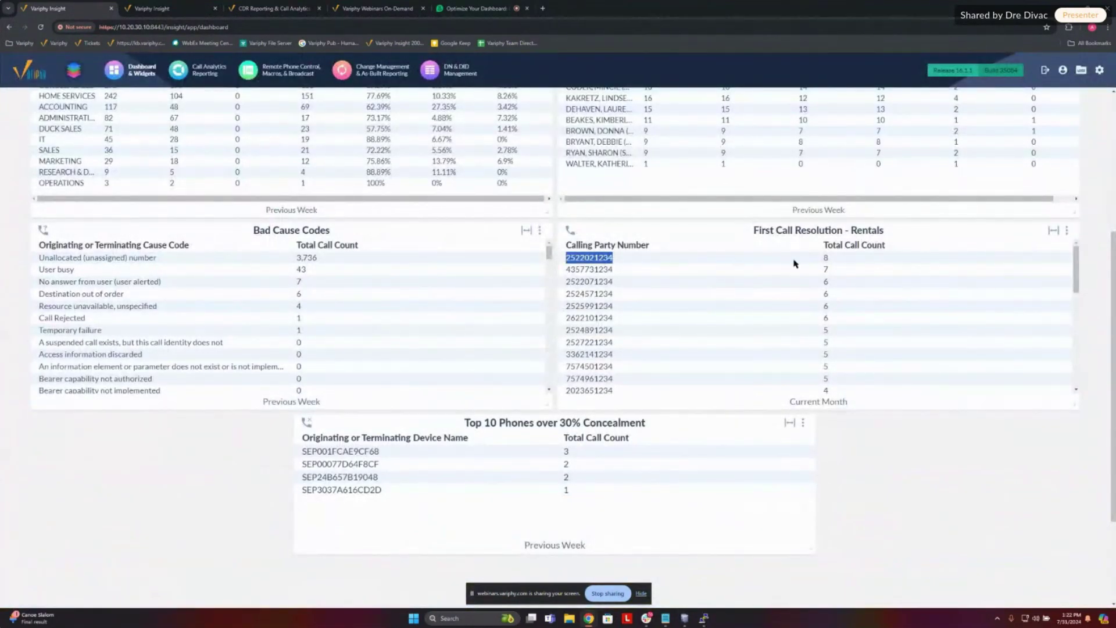
drag(789, 401, 854, 406)
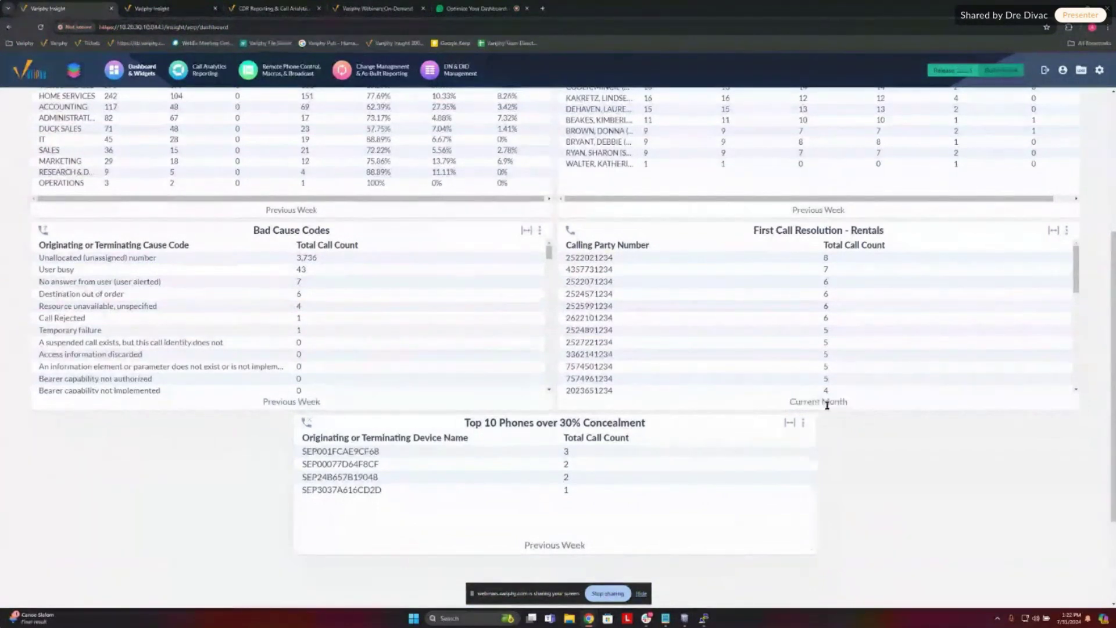
drag(789, 401, 850, 404)
click(850, 404)
click(852, 404)
drag(566, 257, 844, 259)
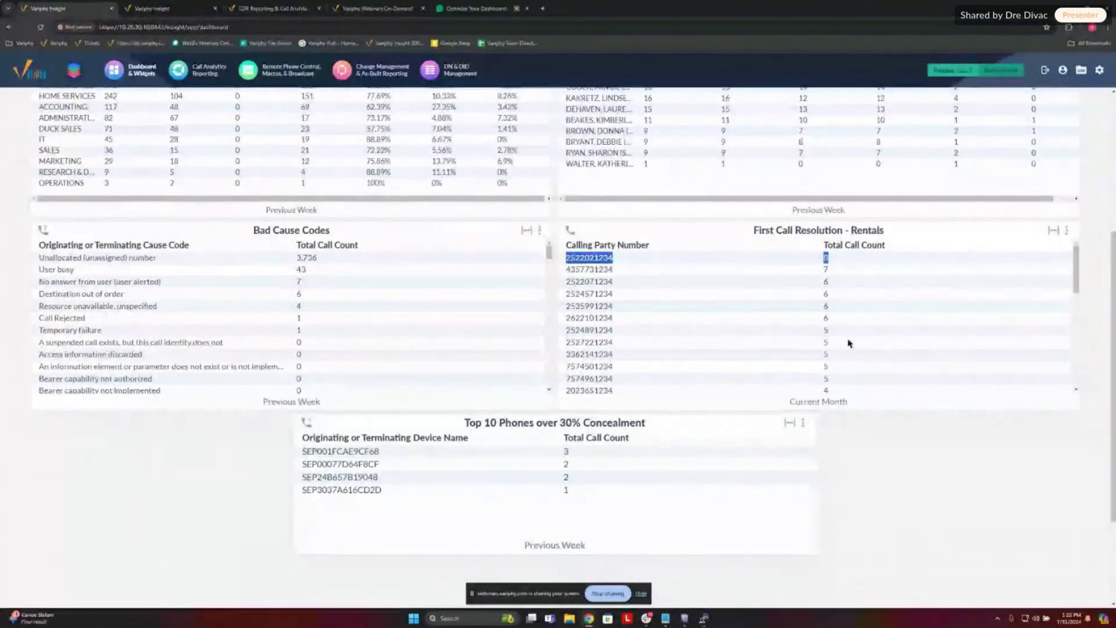
drag(856, 404, 783, 403)
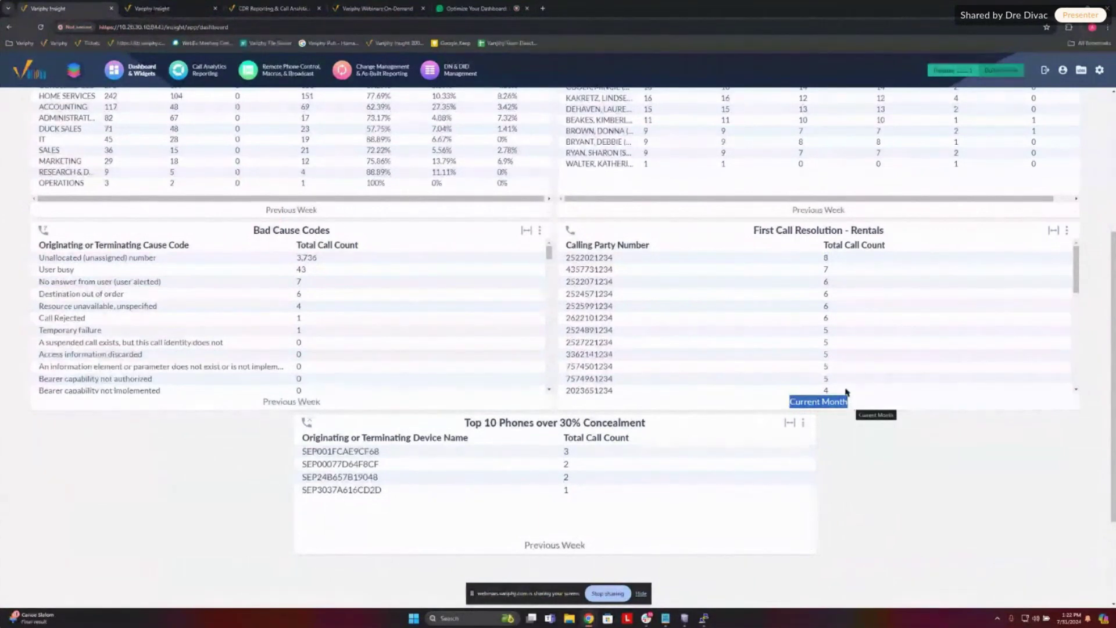
drag(631, 261, 905, 349)
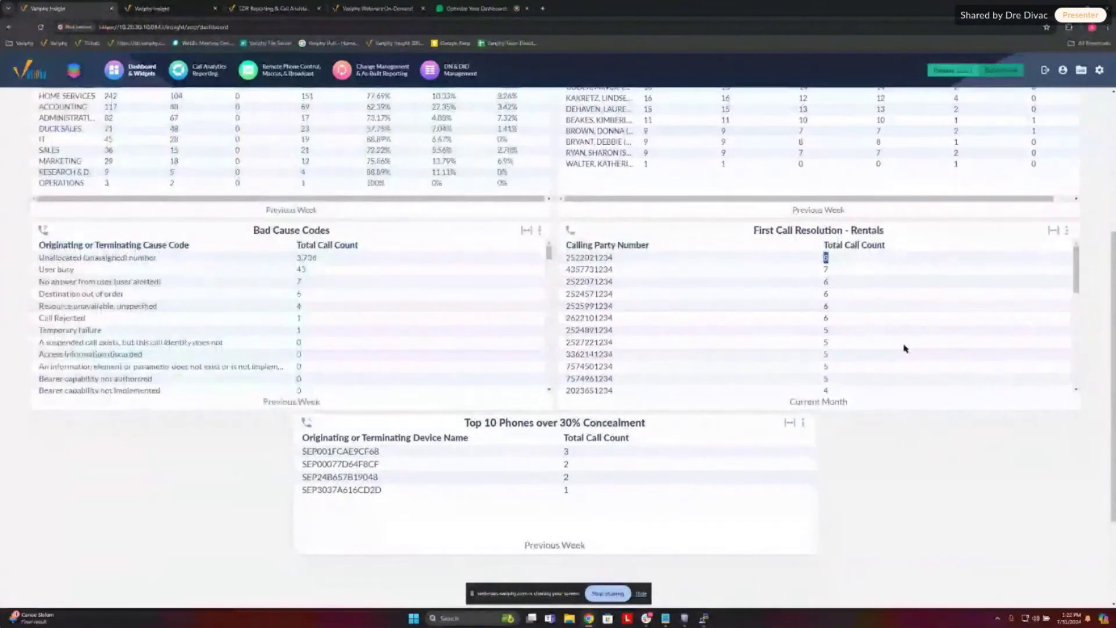
click(904, 348)
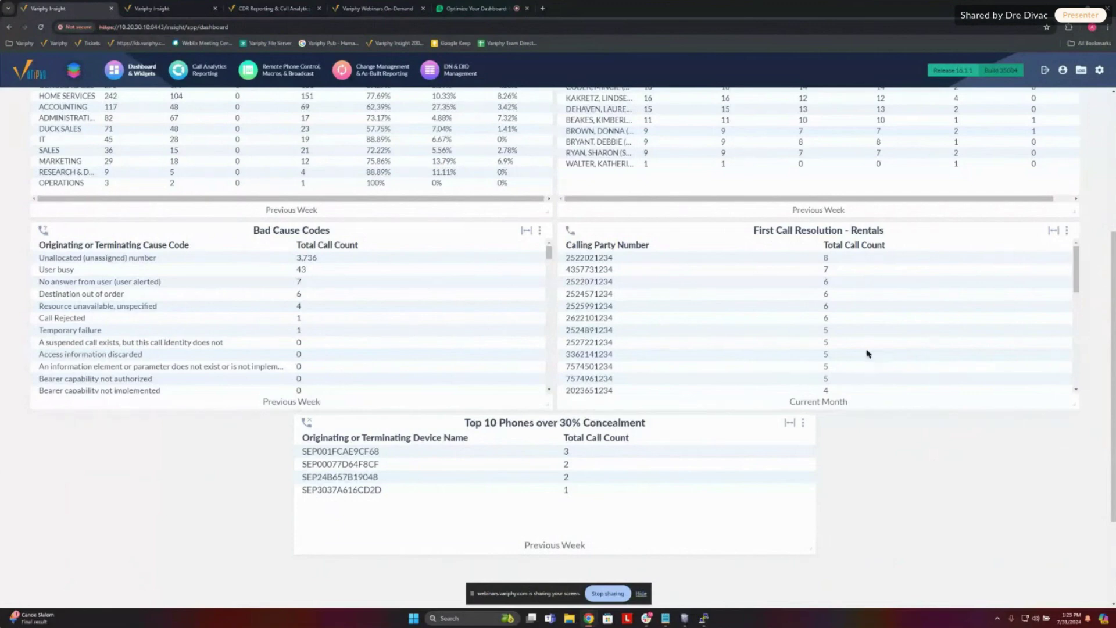
mouse_move(793, 401)
mouse_down()
mouse_move(864, 405)
mouse_move(774, 405)
mouse_up()
click(774, 405)
drag(858, 401, 753, 403)
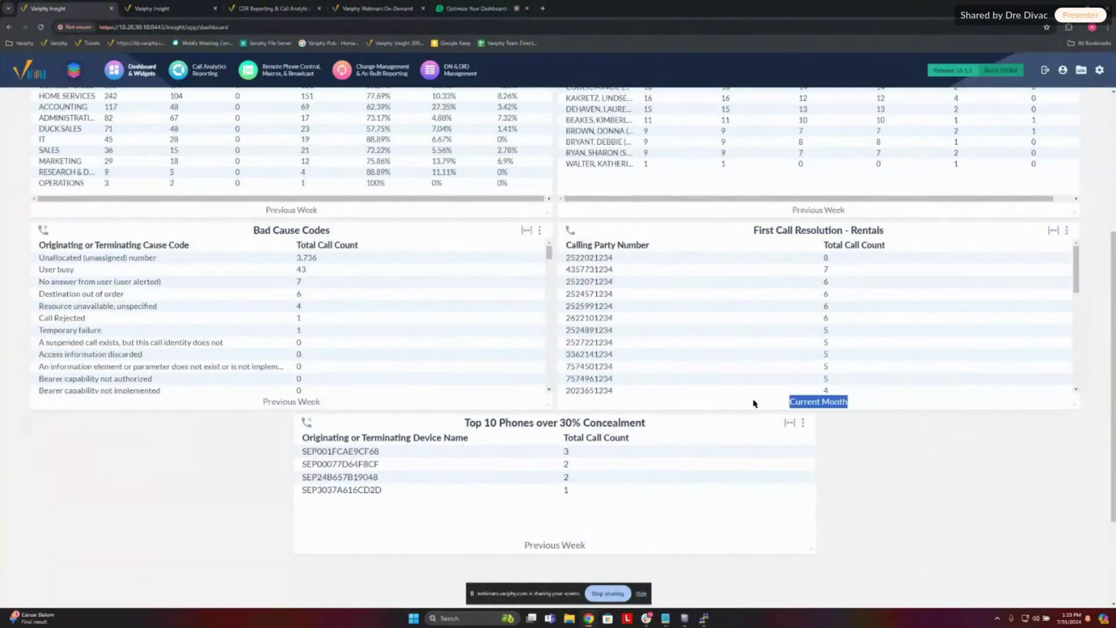
click(846, 405)
drag(845, 405, 770, 405)
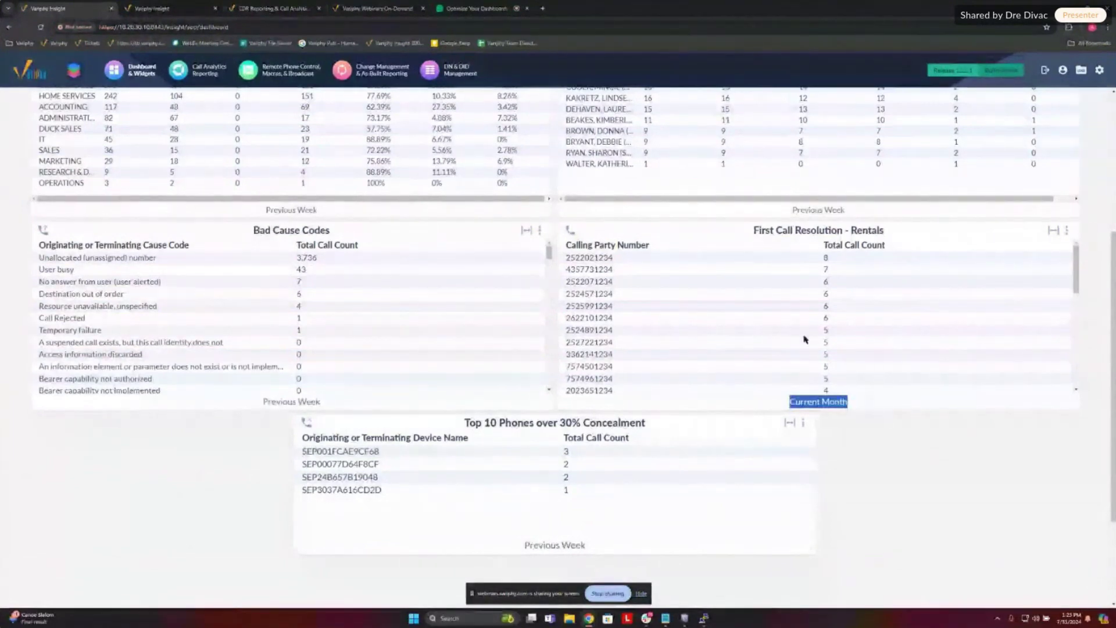
drag(834, 259, 837, 294)
click(865, 322)
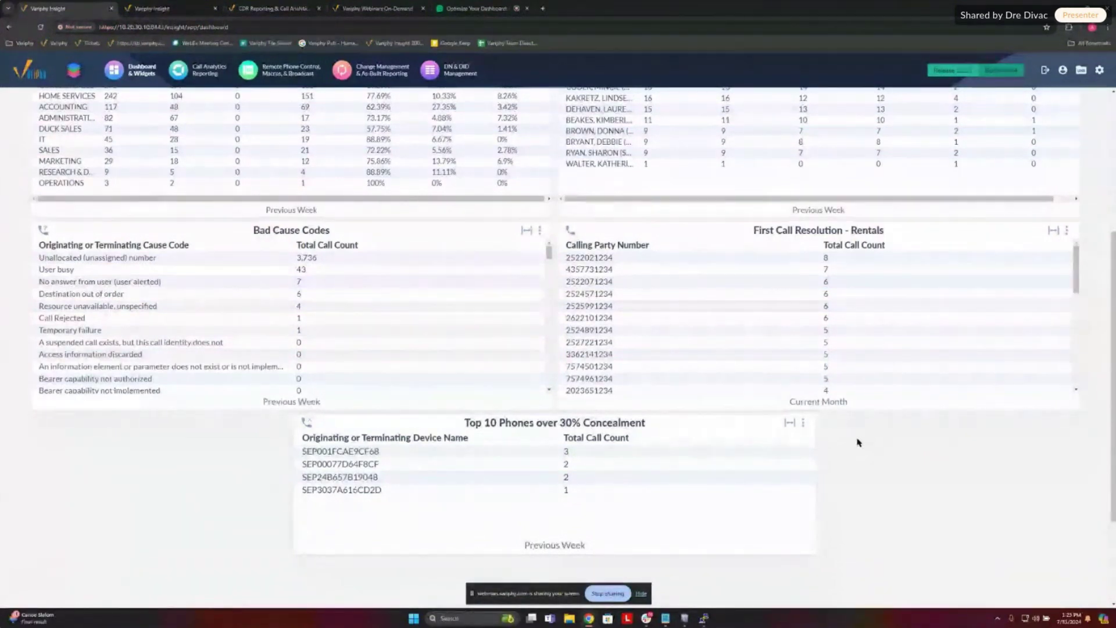
Step: Switch from the Grouping Statistical Dashboard to the Grouping Webinar dashboard
scroll(856, 441, up, 5)
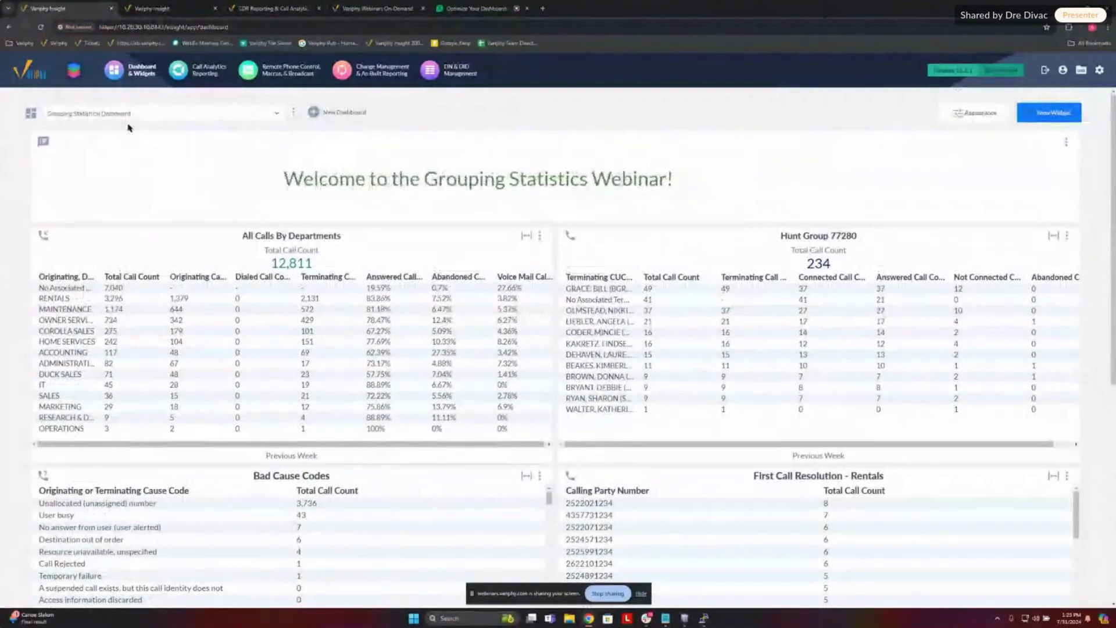
click(120, 115)
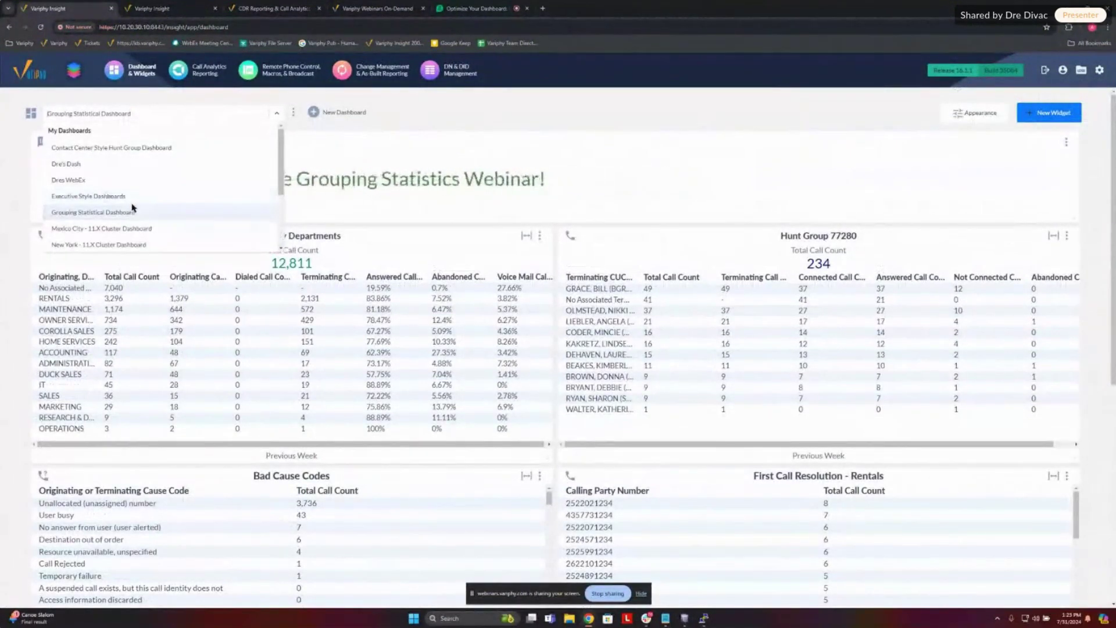
scroll(127, 210, down, 3)
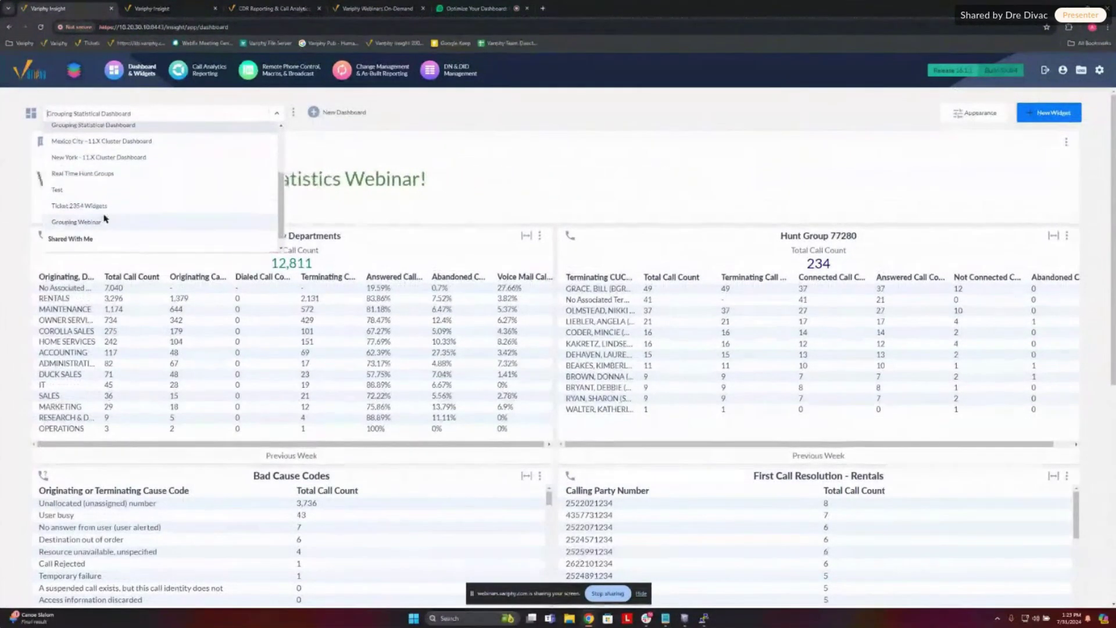
click(99, 222)
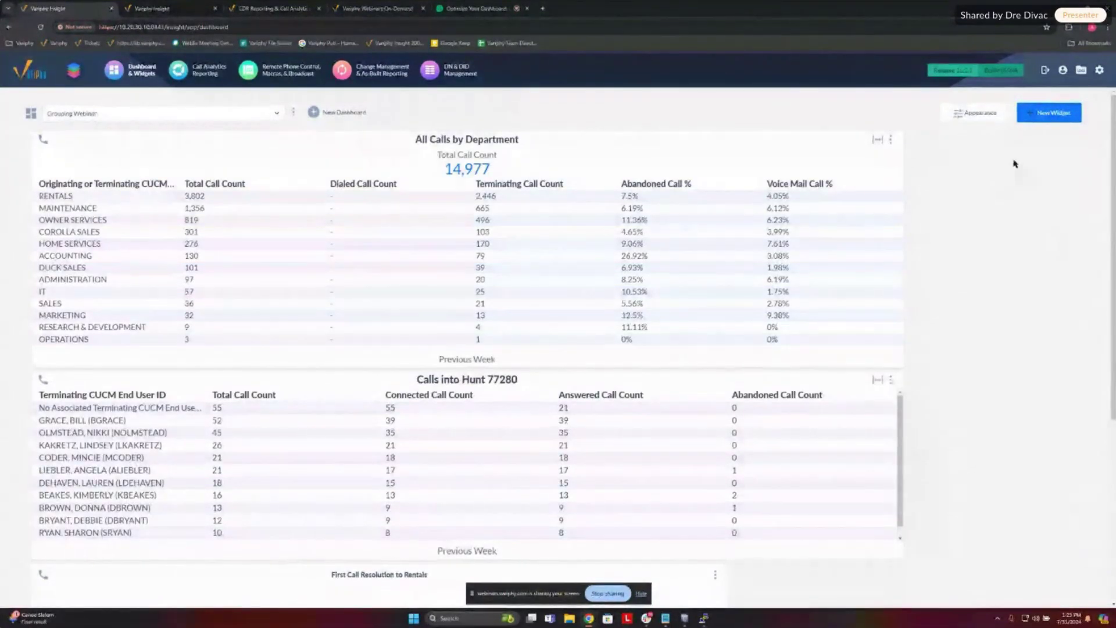
Step: Start a new Call Analytics widget for the Mexico City - 11.X Cluster platform with the Grouping Statistics type
click(1056, 114)
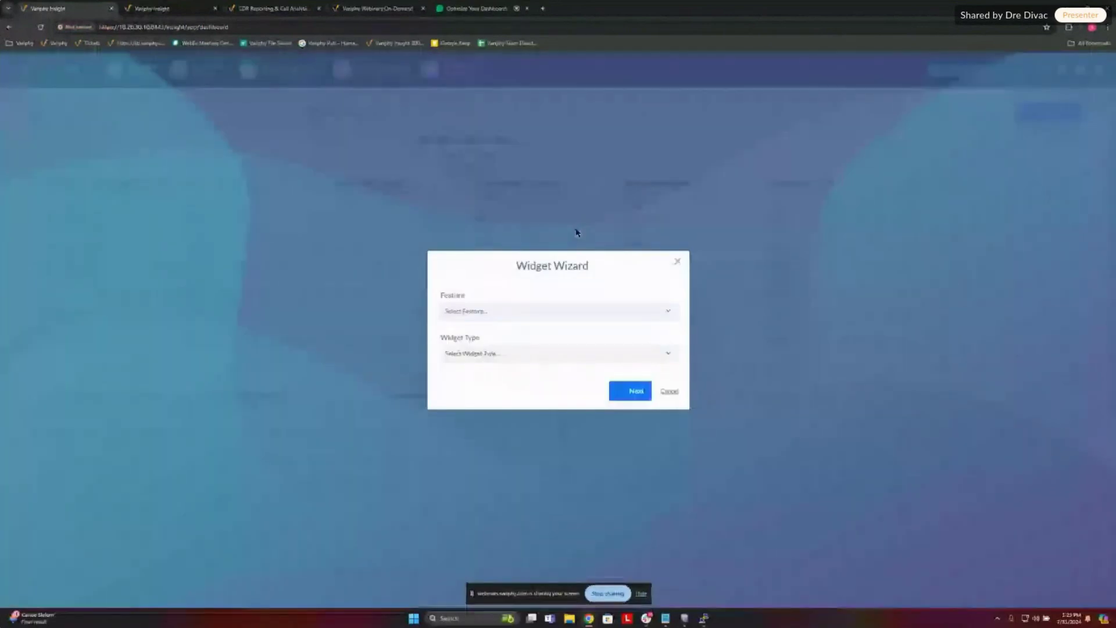
click(486, 313)
click(470, 342)
click(488, 332)
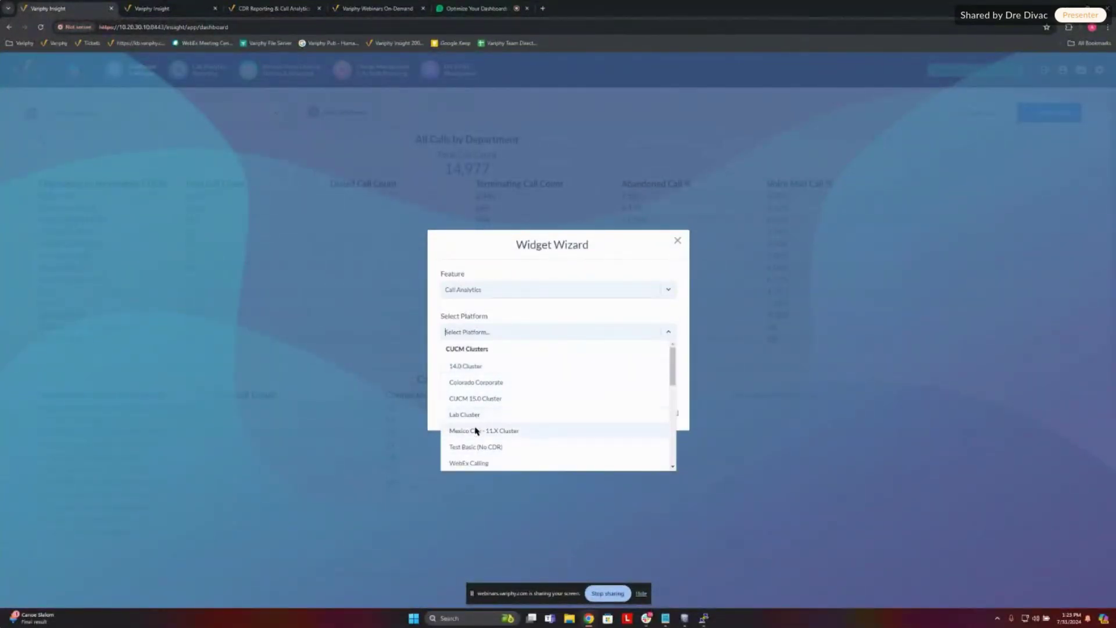
click(473, 431)
click(503, 375)
click(472, 456)
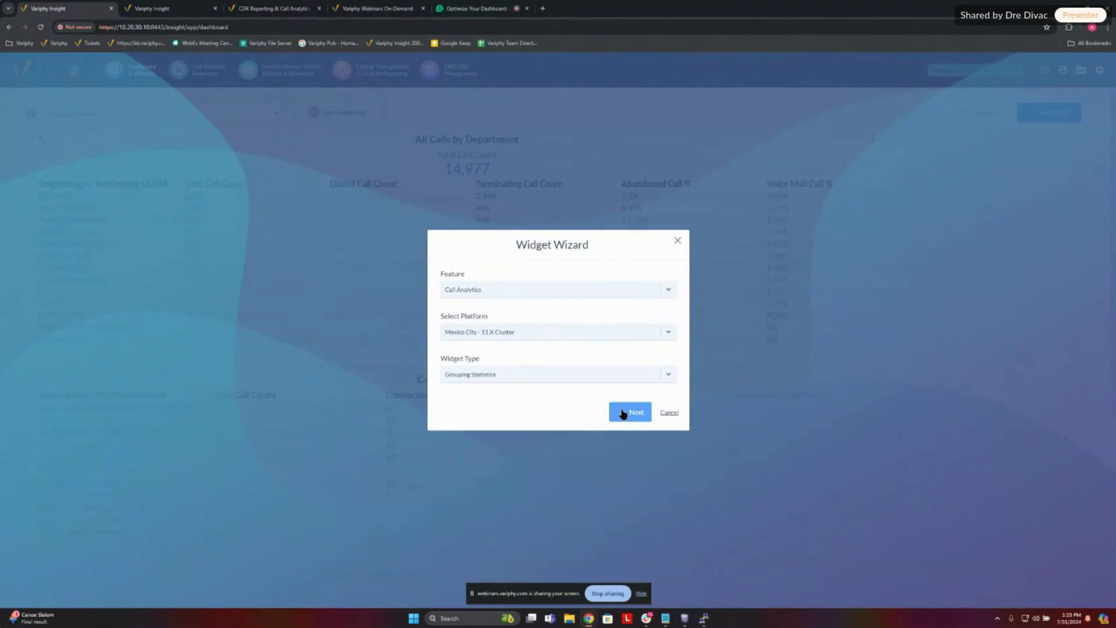
Step: Title the new widget Bad Cause Codes and create a search set in it named Cause Codes
click(621, 413)
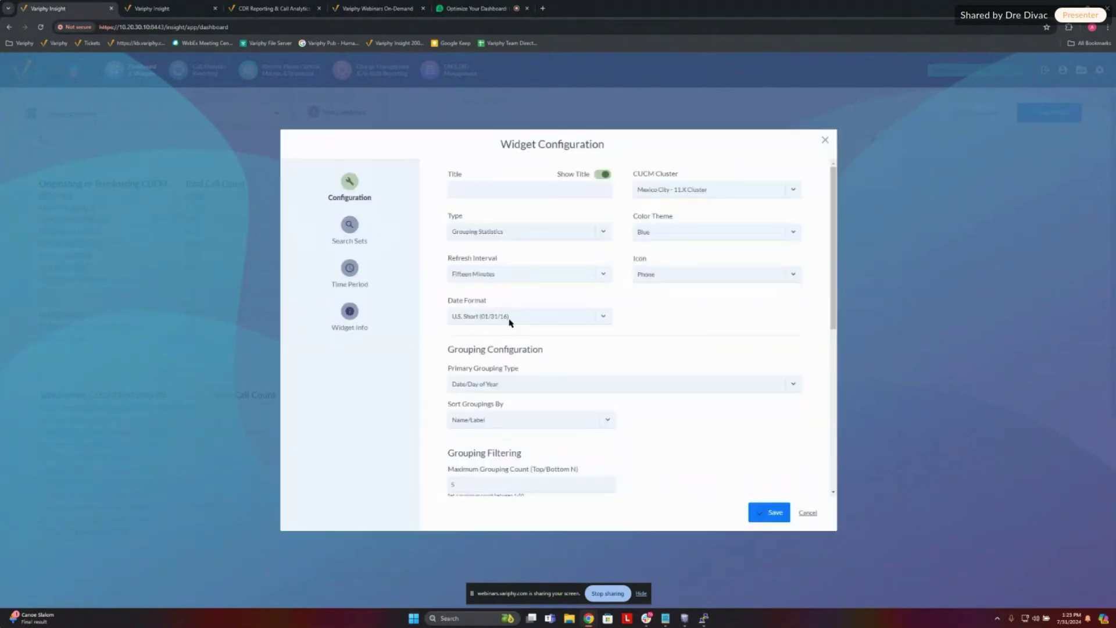
text(Bad Cause Codes)
click(346, 224)
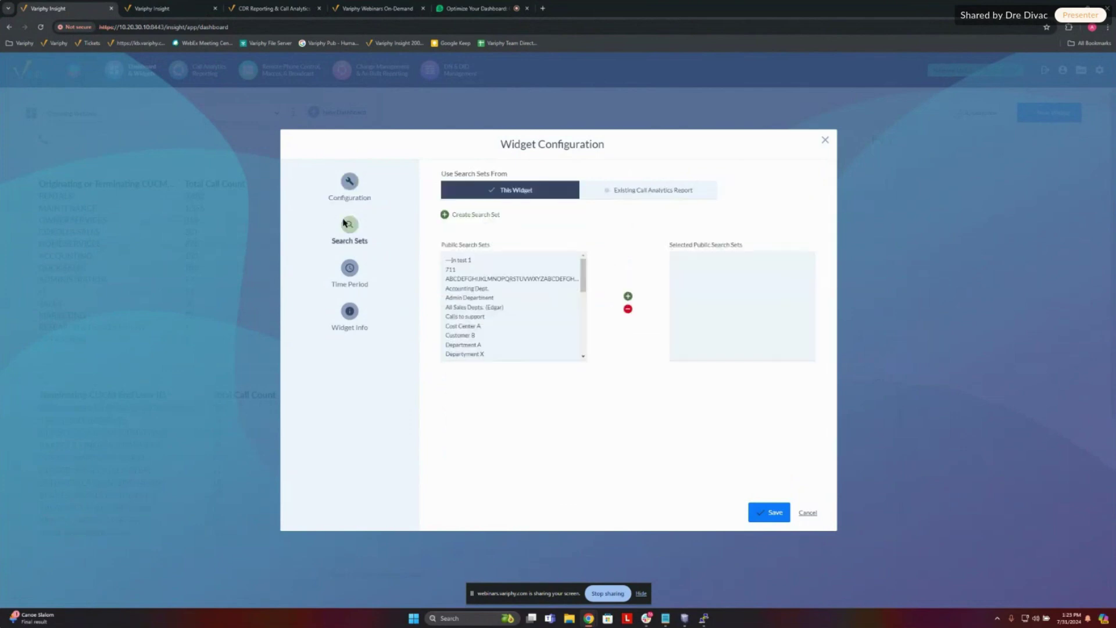
click(470, 215)
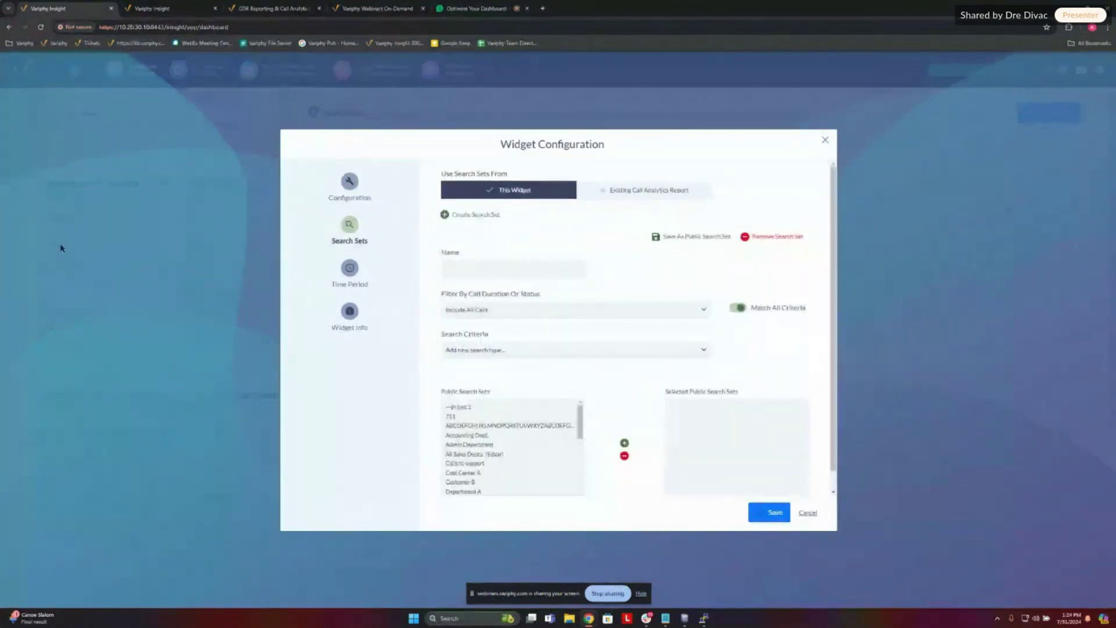
click(487, 269)
text(Cas)
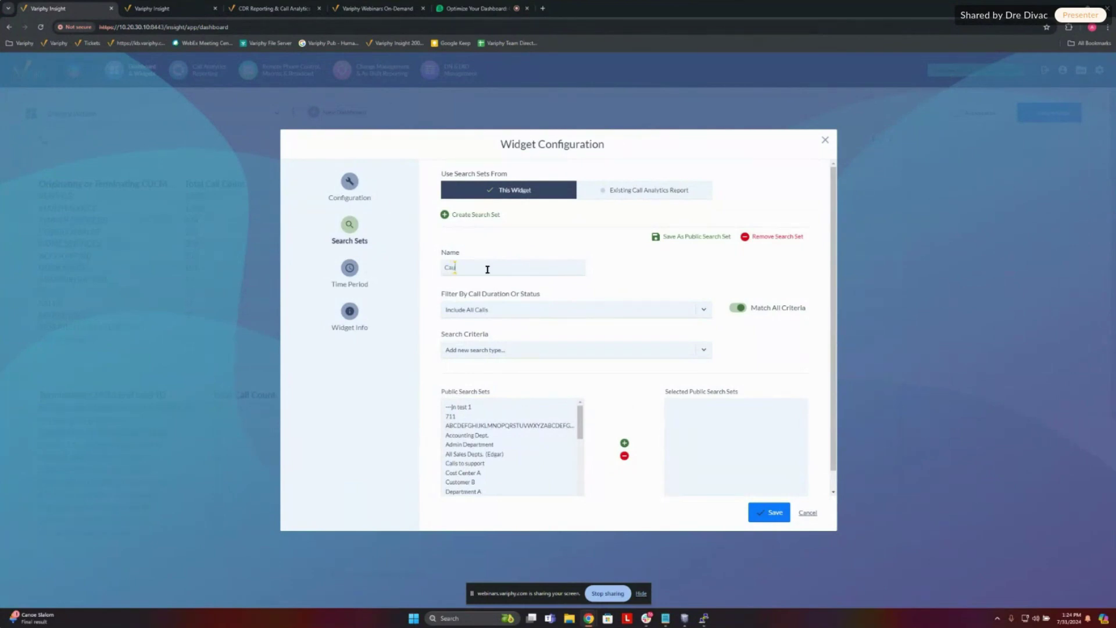
text(se Codes)
Step: Add an Originating or Terminating Cause Code criterion to the Cause Codes search set
click(512, 356)
text(cau)
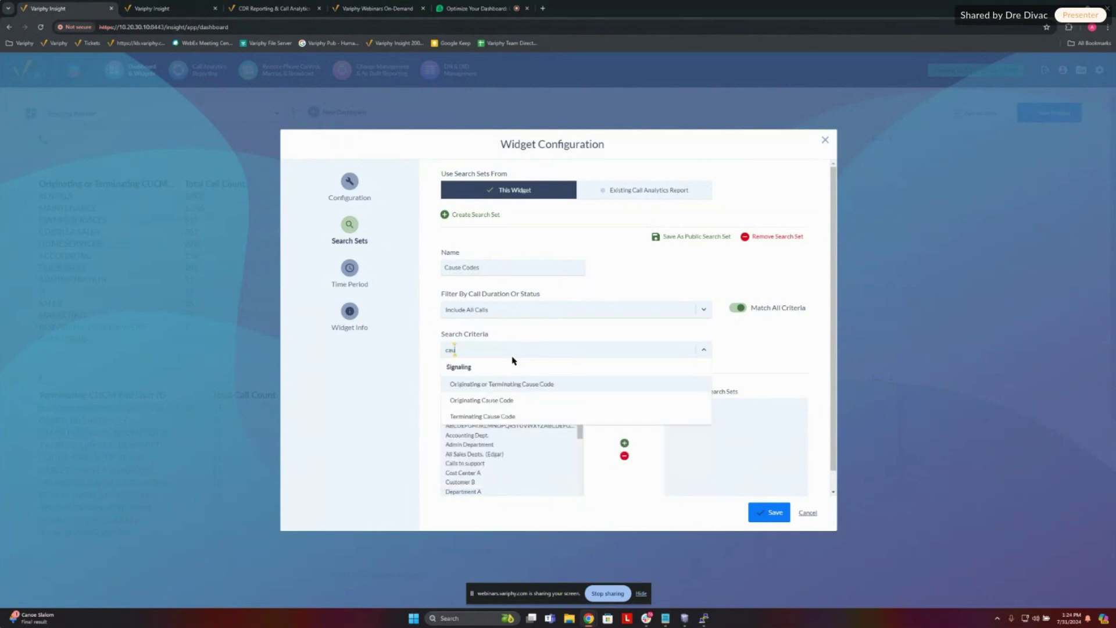
click(496, 385)
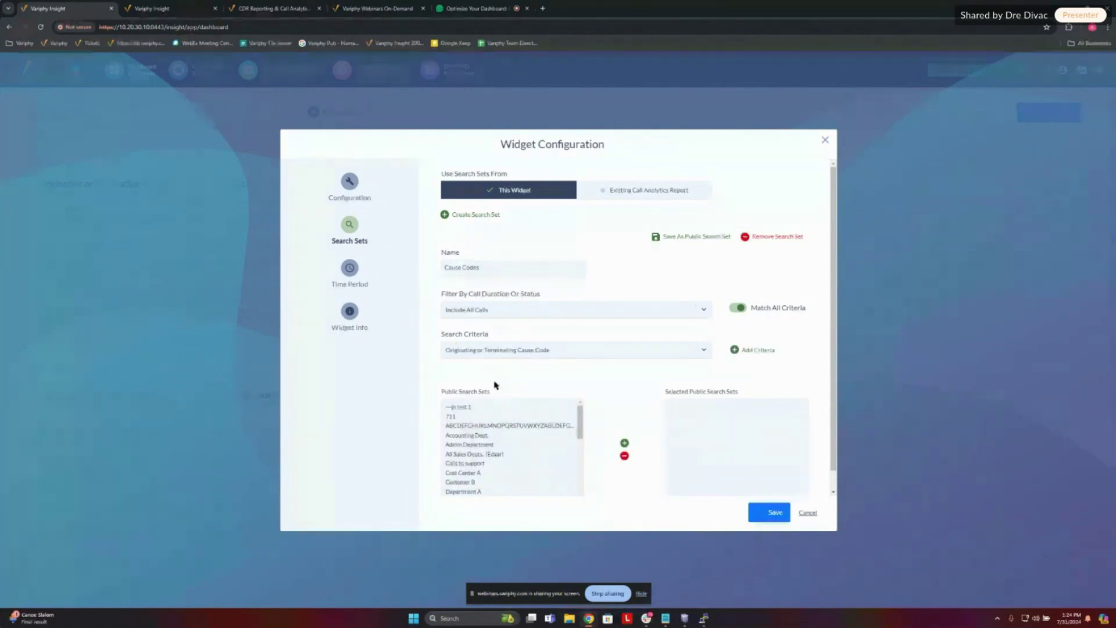
click(747, 350)
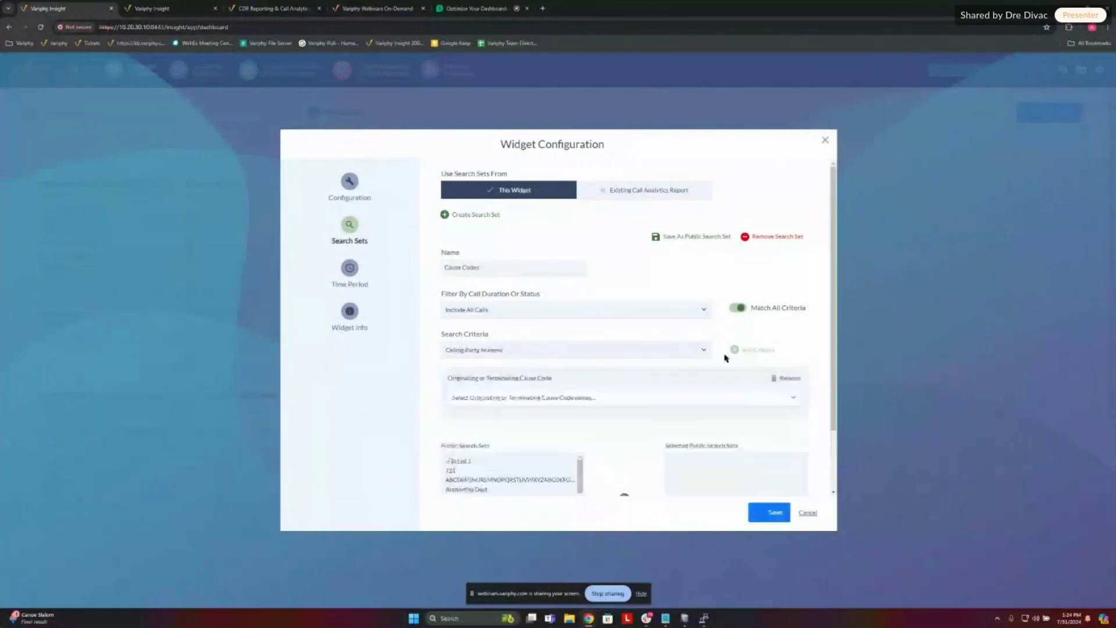
Step: Select No error and Normal call clearing as values of the Originating or Terminating Cause Code criterion
click(794, 404)
drag(797, 416, 730, 406)
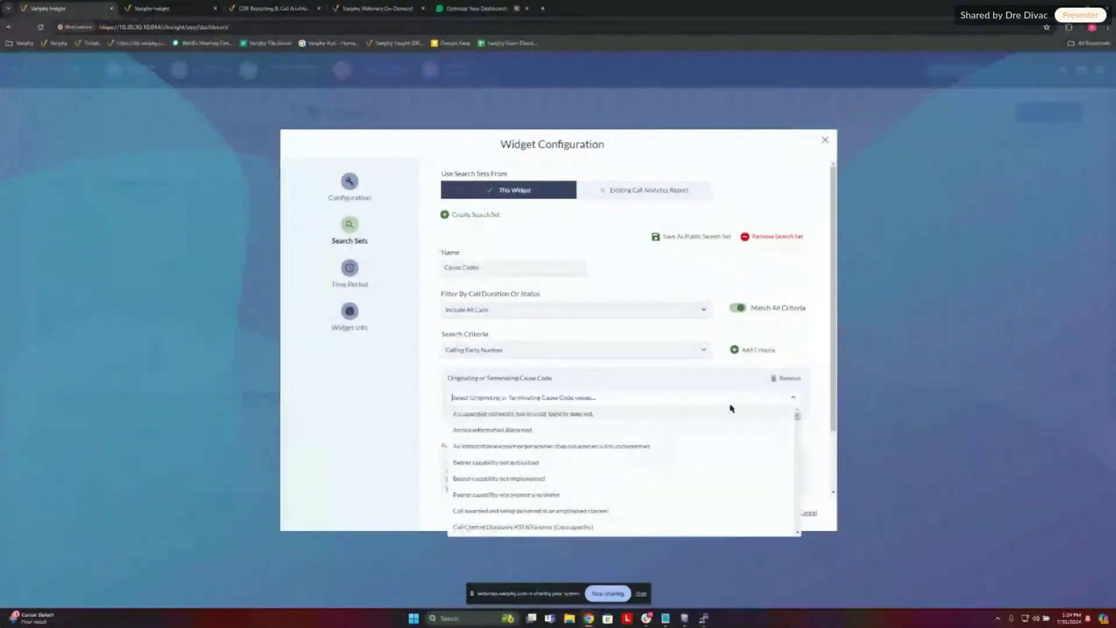
click(543, 401)
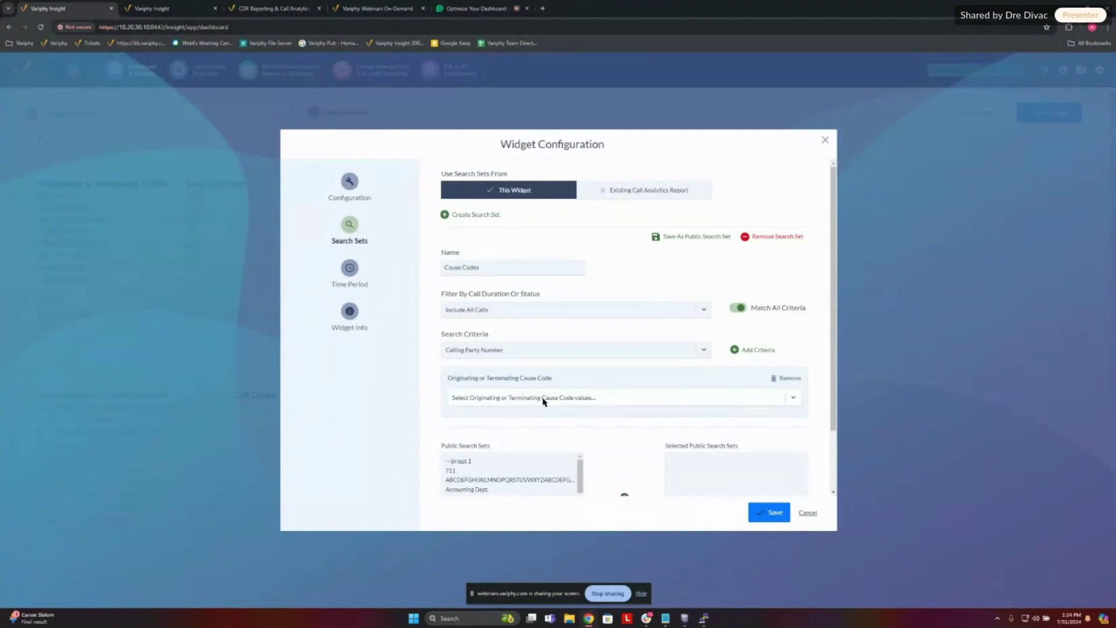
click(544, 401)
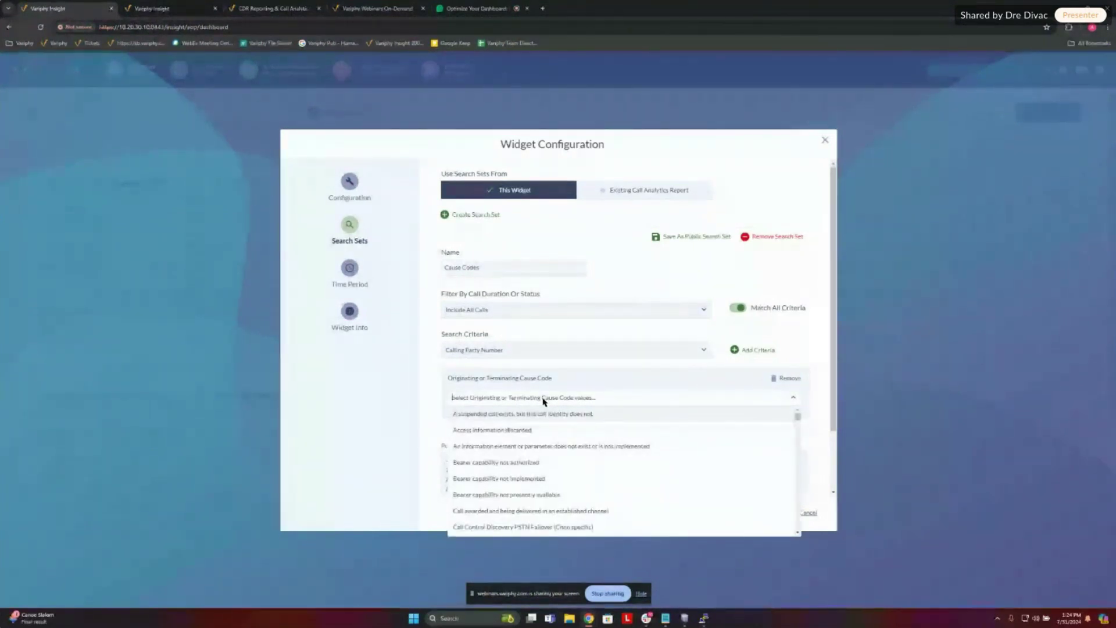
text(no)
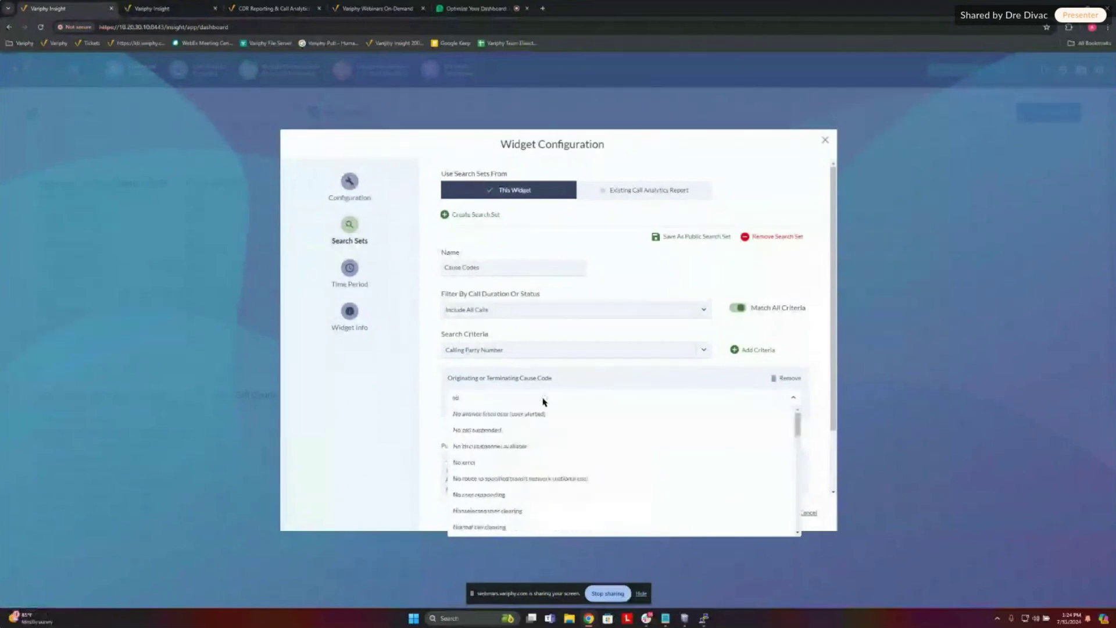
key(Return)
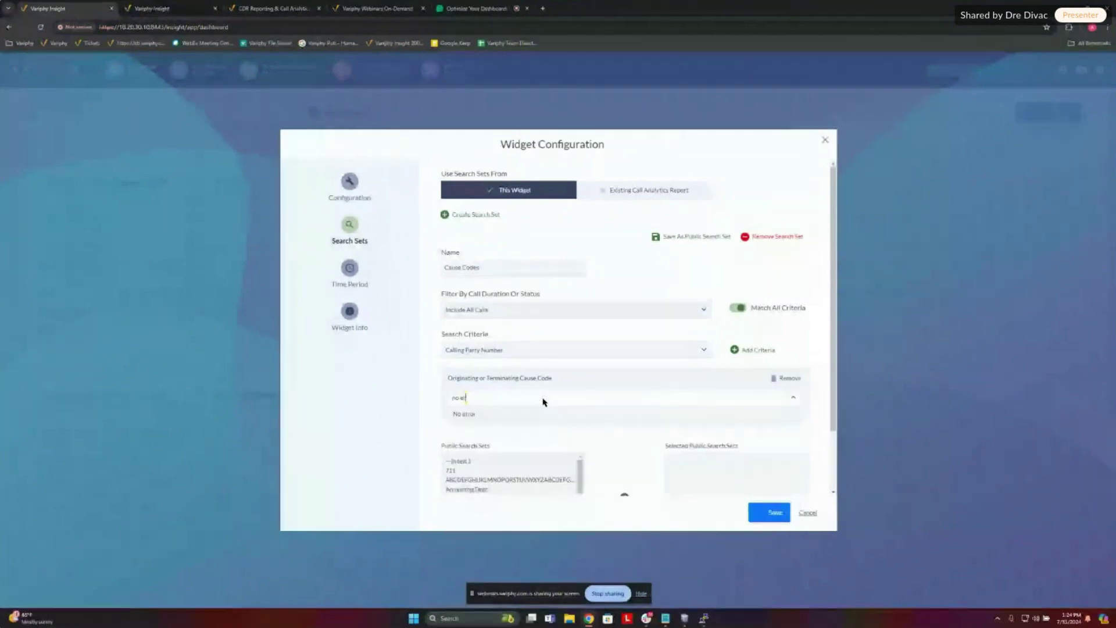
click(482, 411)
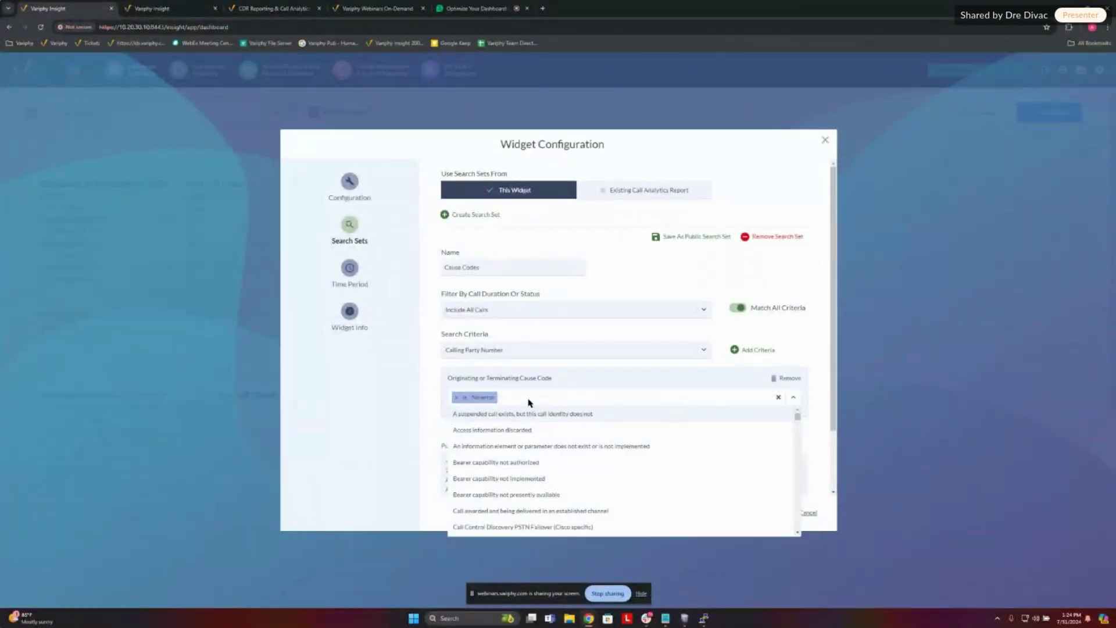
click(530, 400)
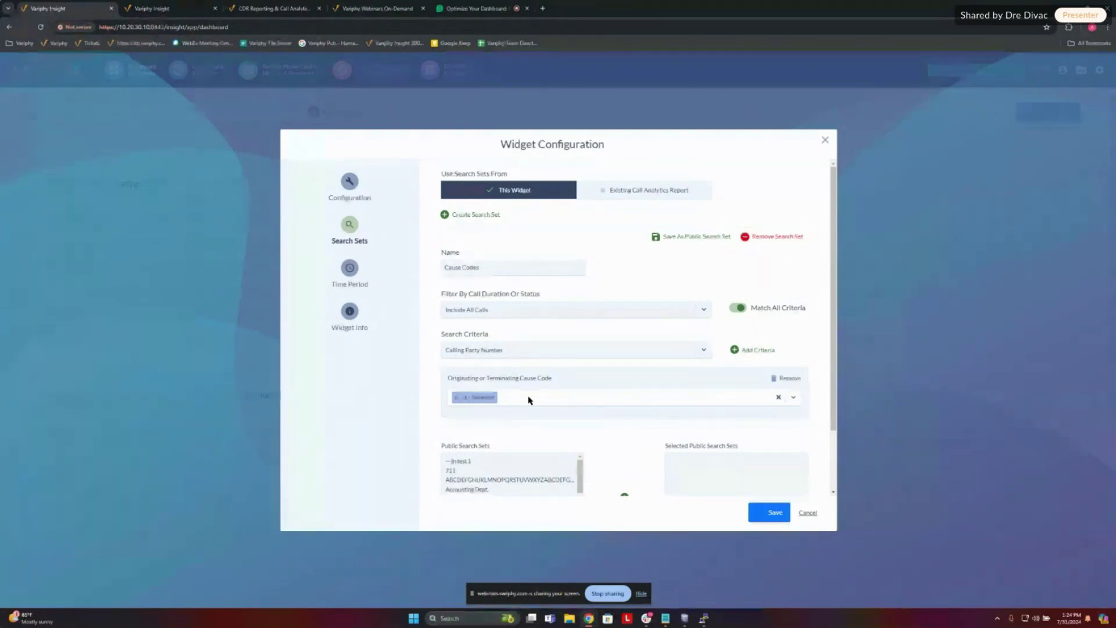
click(530, 400)
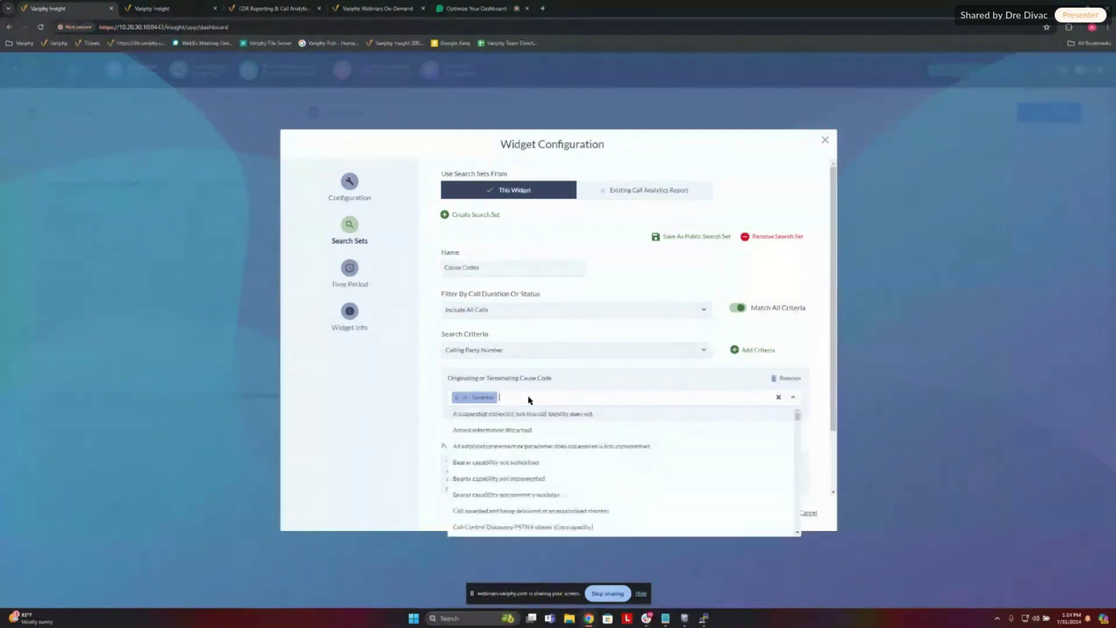
text(nor)
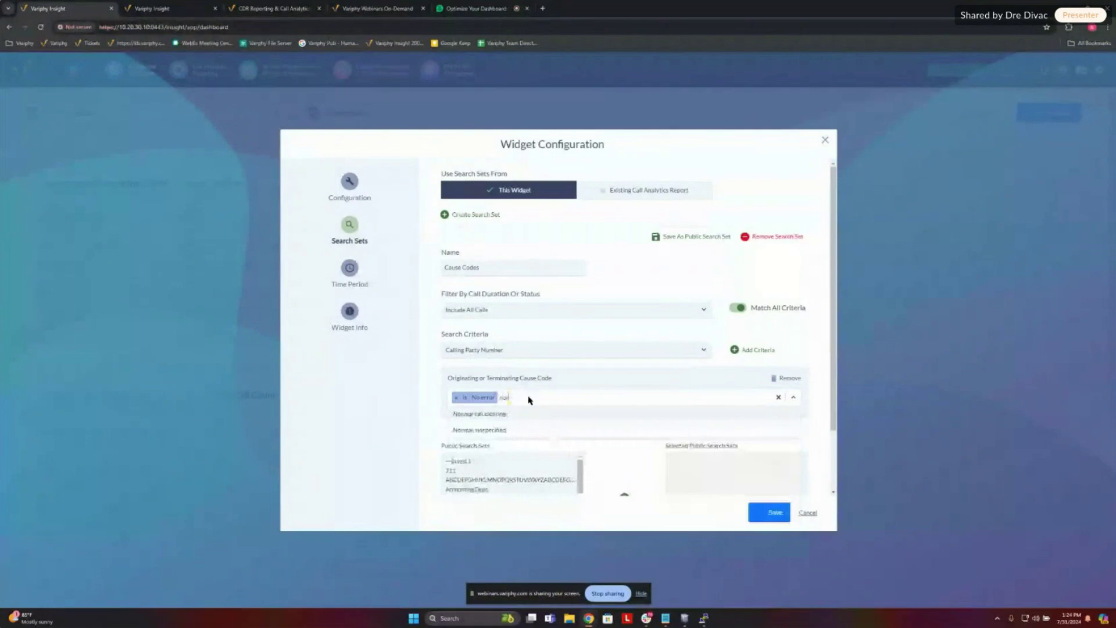
click(475, 414)
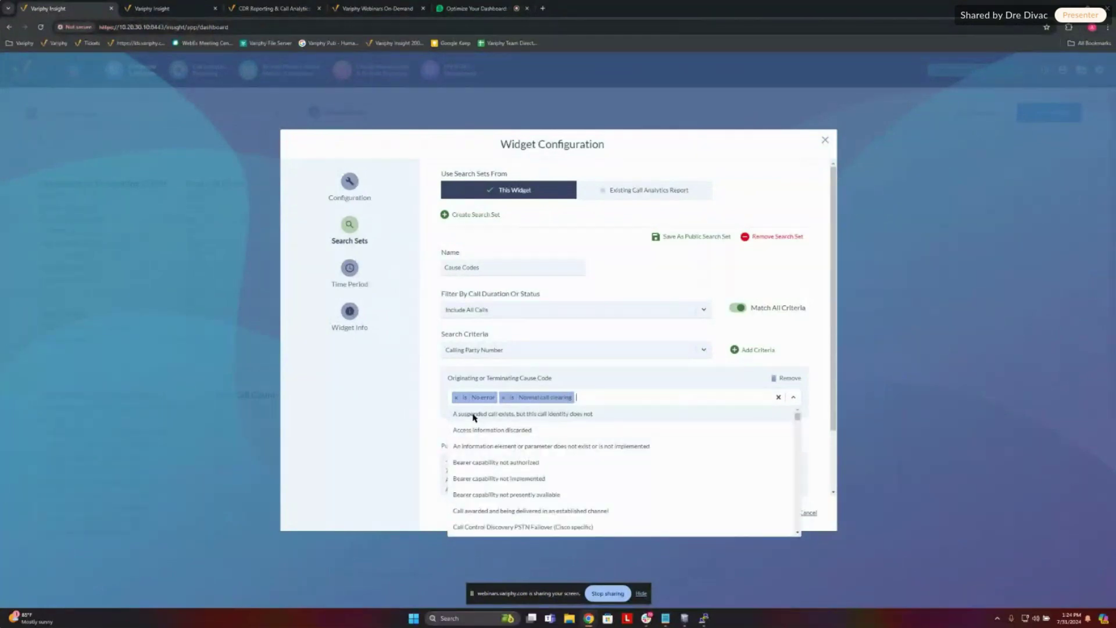
Step: Add the long-description Call split cause code to the criterion and switch all three cause code values to "is not"
click(600, 399)
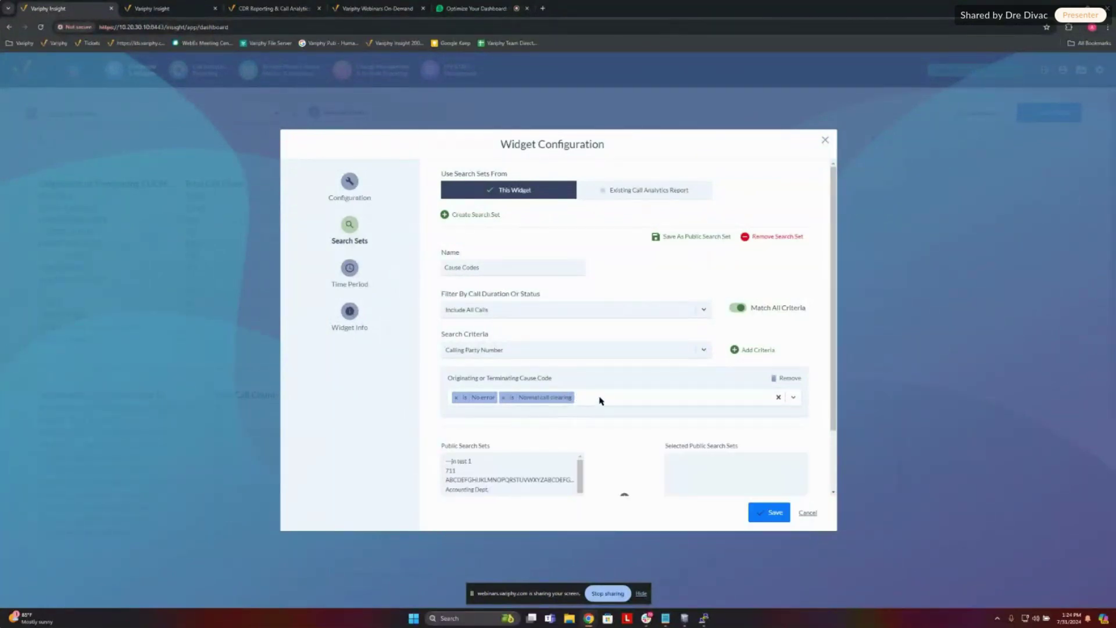
click(600, 399)
text(call)
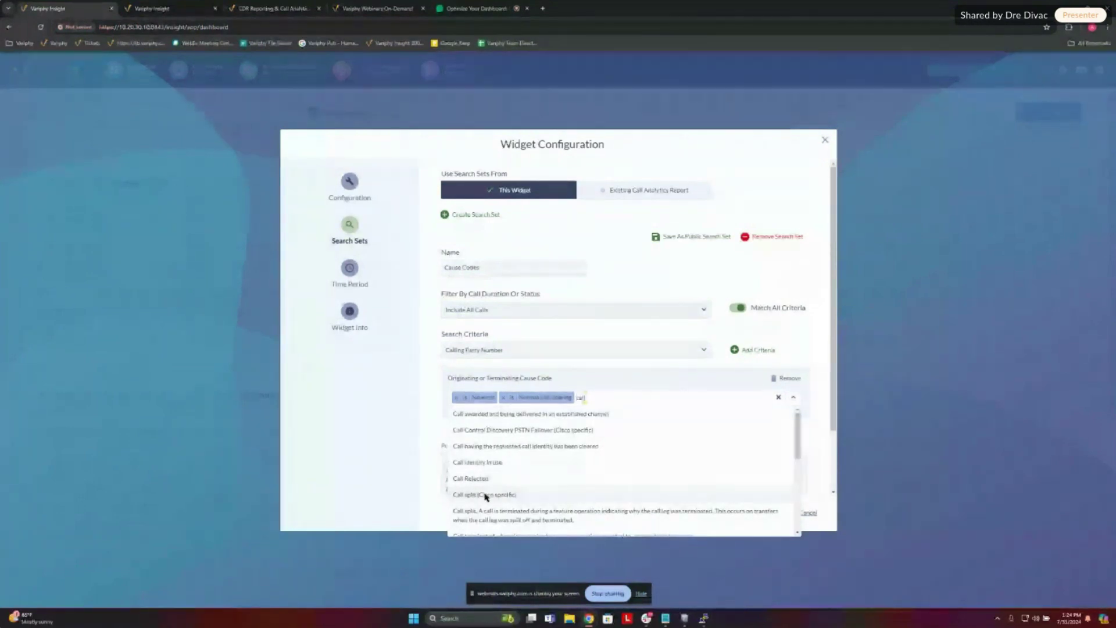
scroll(513, 486, down, 3)
click(512, 429)
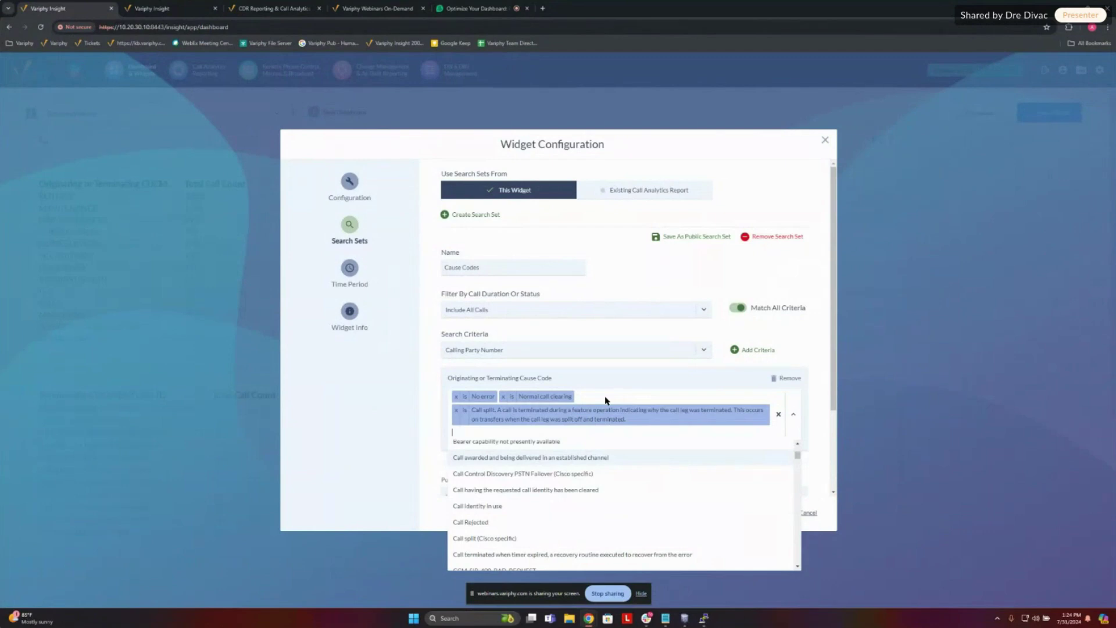
click(420, 401)
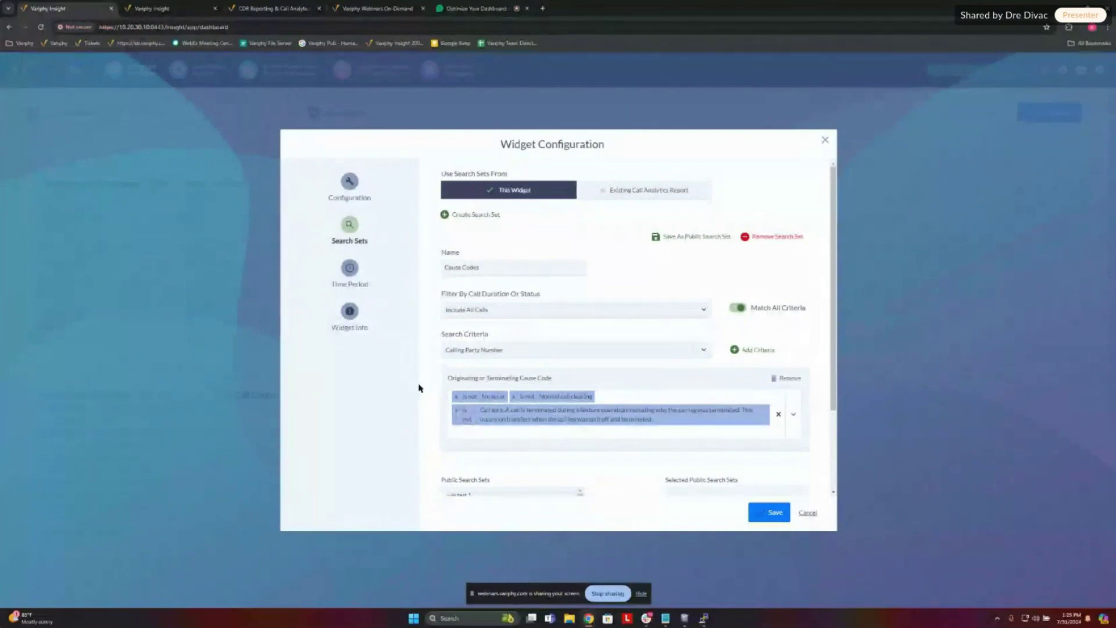
Step: Group the widget primarily by Originating or Terminating Cause Code, sorted by Total Call Count (Highest to Lowest)
click(348, 180)
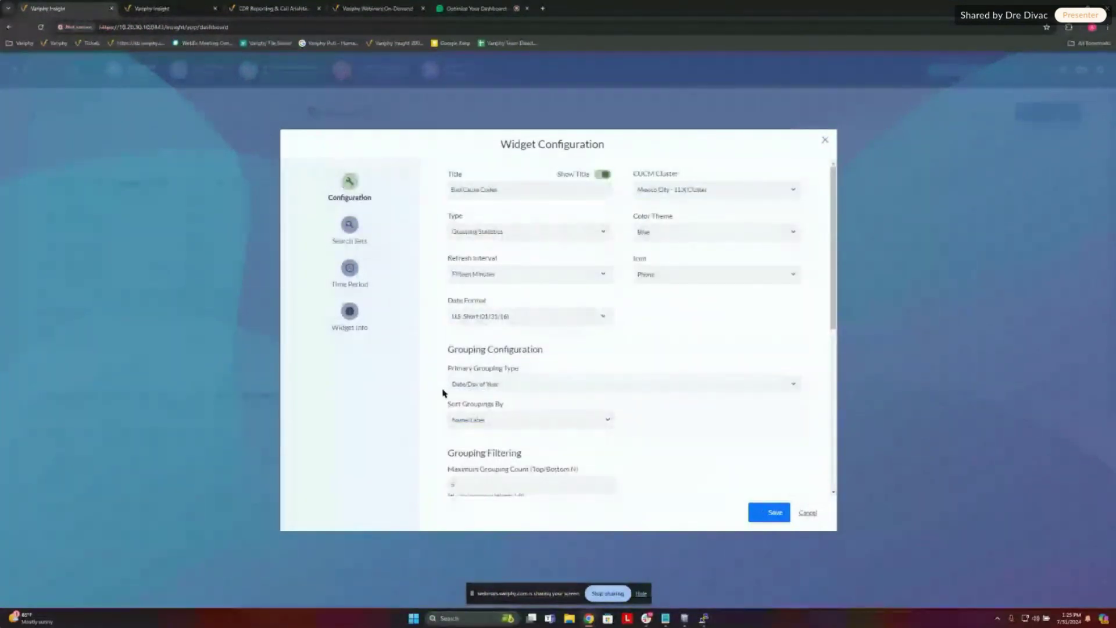
click(507, 388)
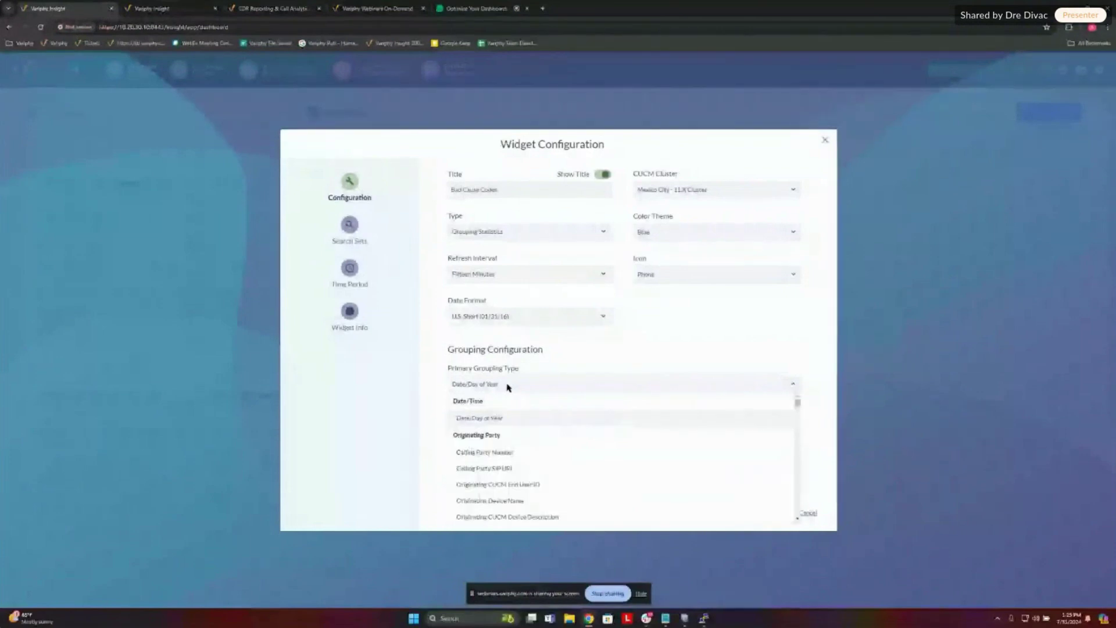
text(cause)
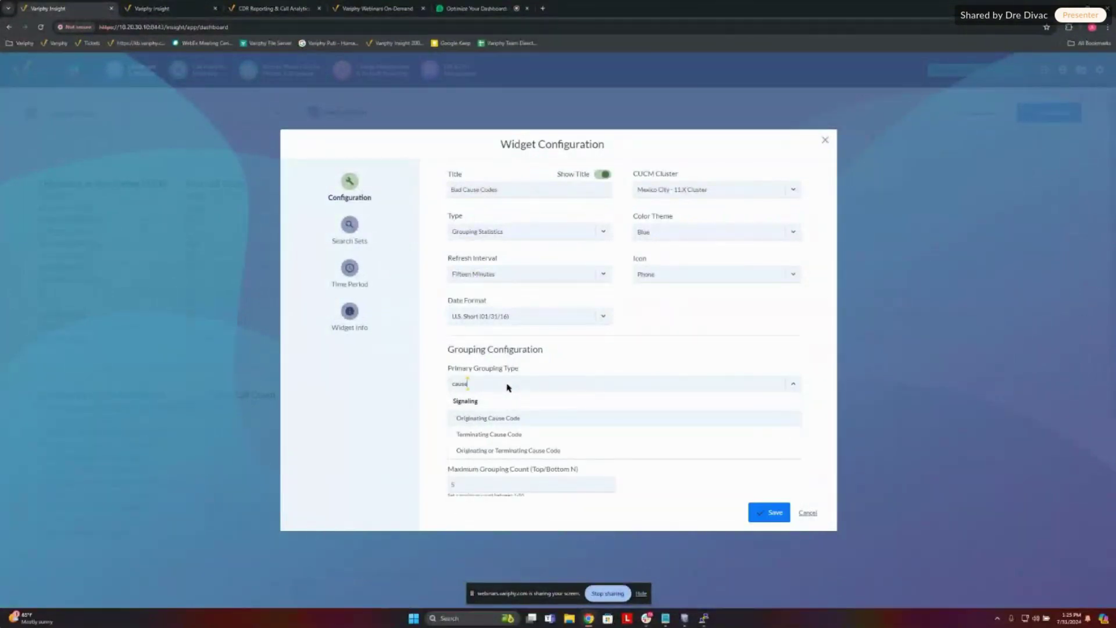
click(505, 451)
click(495, 420)
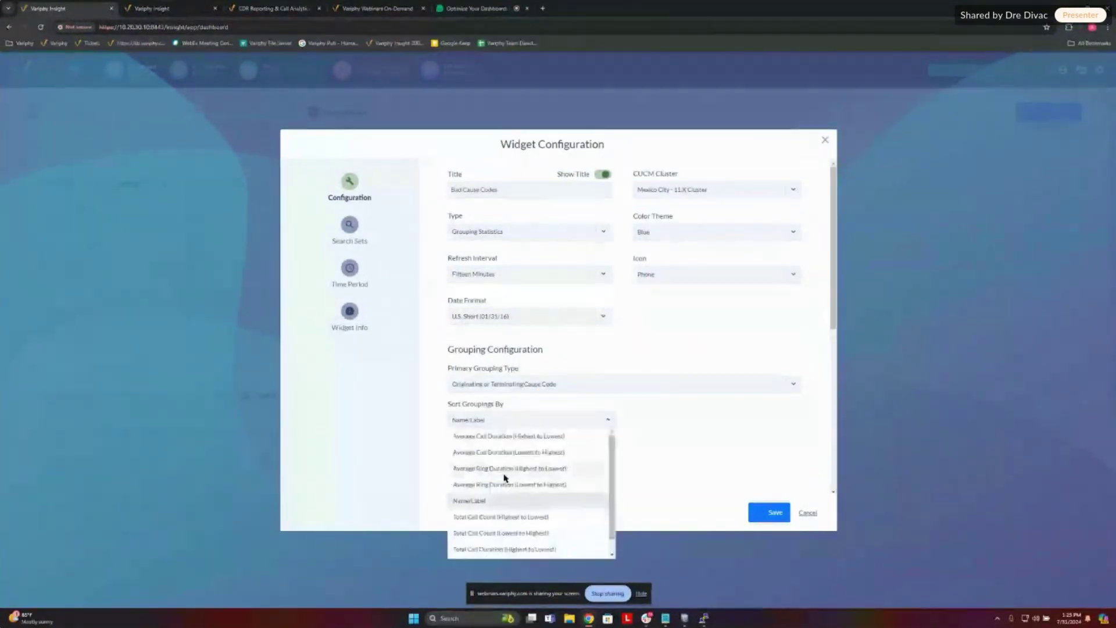
click(498, 517)
Step: Set the widget's maximum grouping count to 30
scroll(657, 424, down, 1)
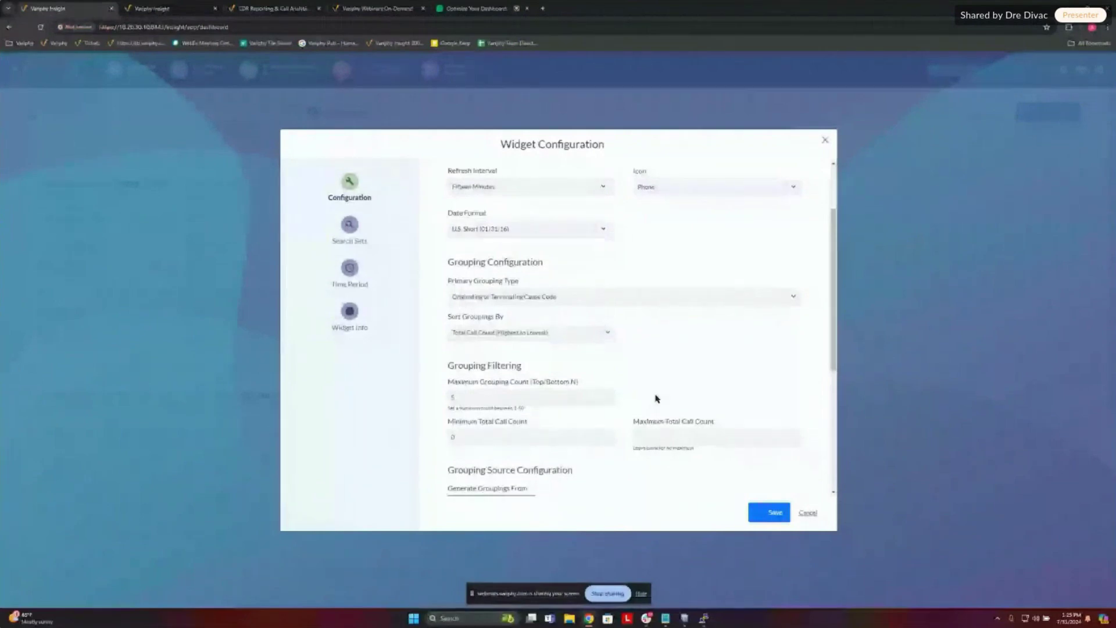
double_click(499, 396)
scroll(672, 387, down, 3)
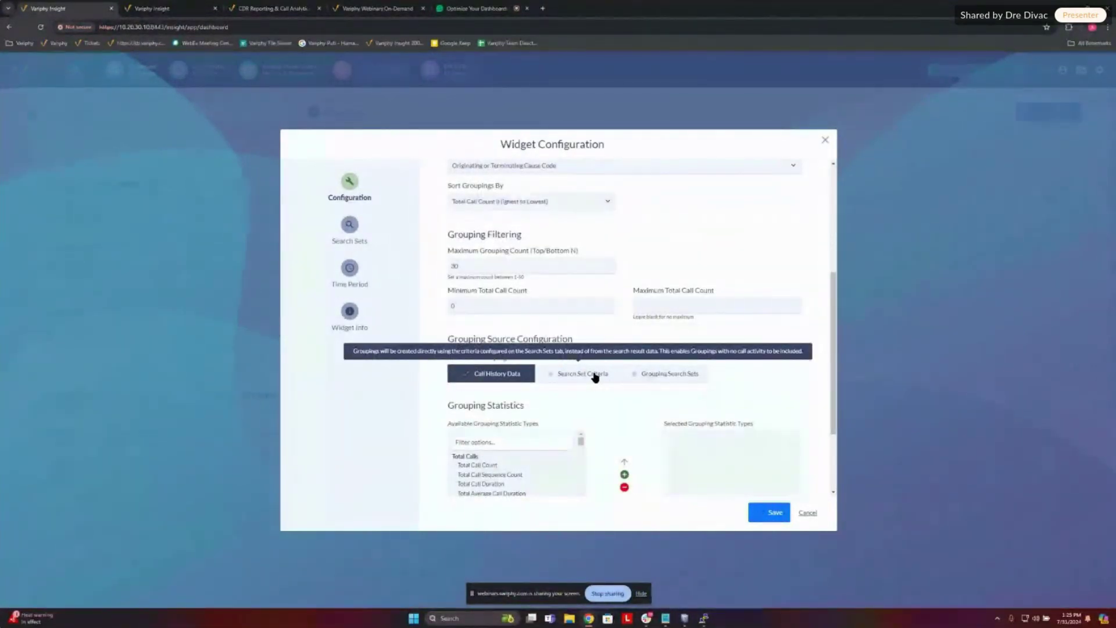
Step: Add Total Call Count to the selected grouping statistics and generate the groupings from Search Set Criteria
double_click(488, 465)
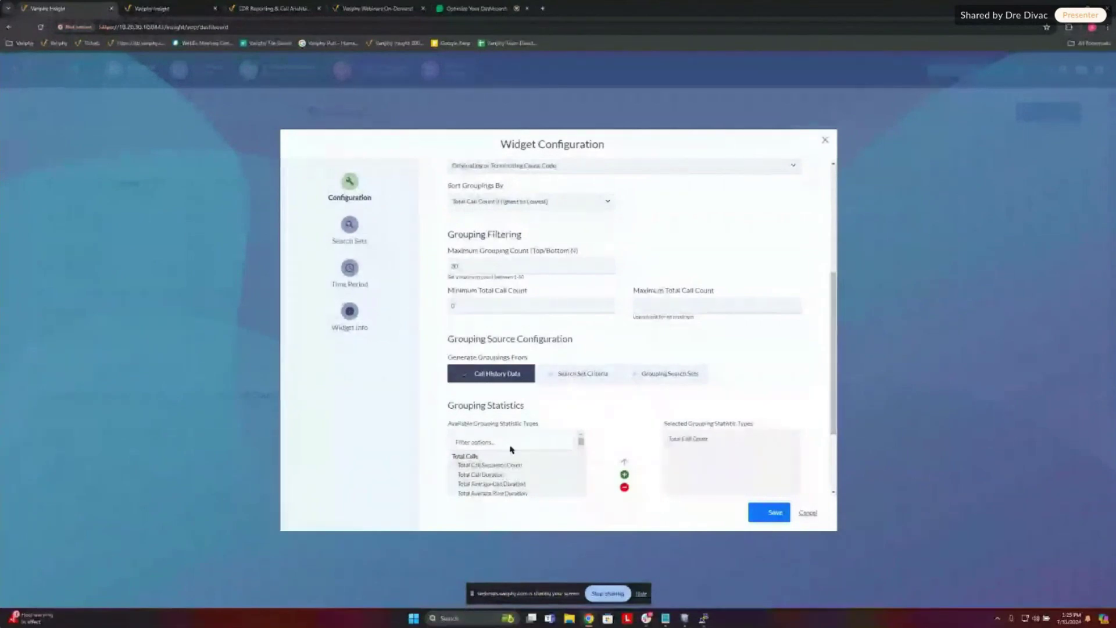
click(566, 382)
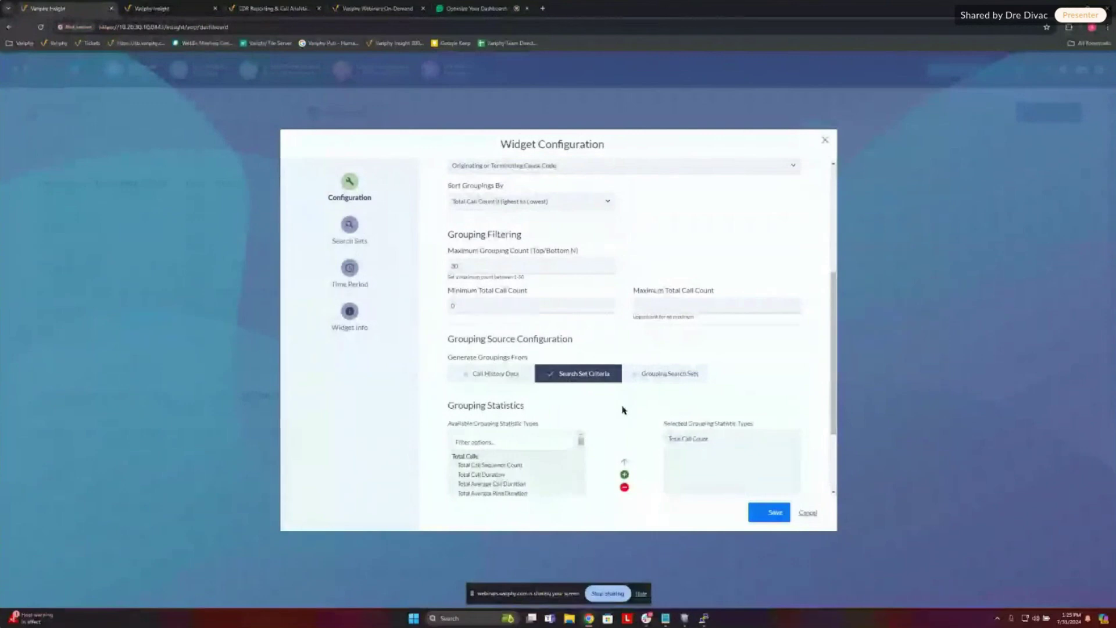
mouse_move(585, 382)
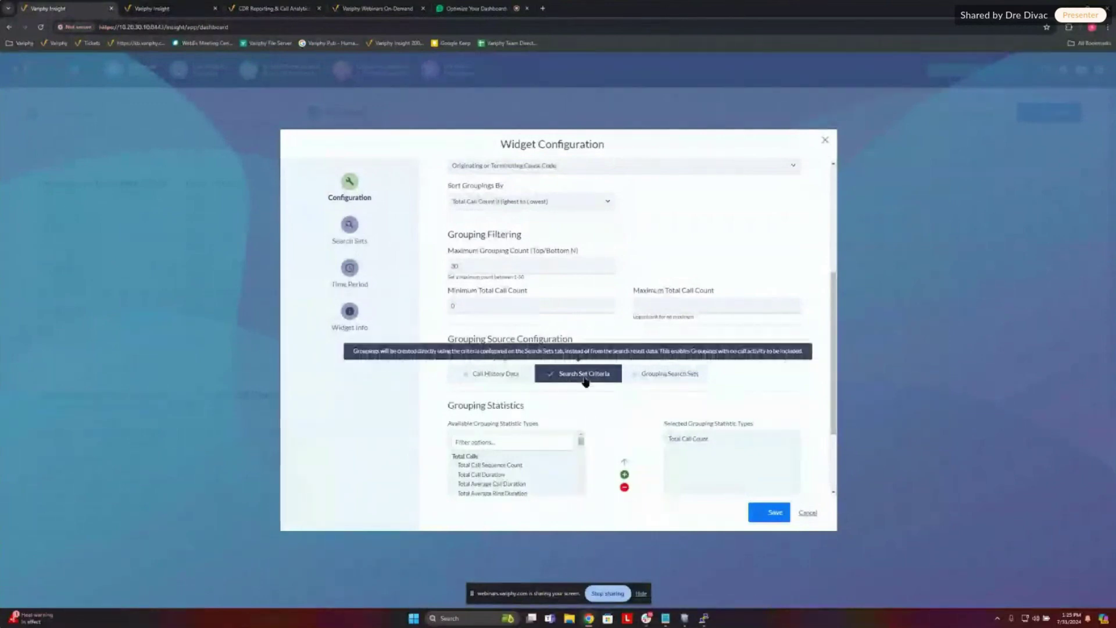
Step: Set the widget's date/time range to Previous Week and save the widget
click(350, 268)
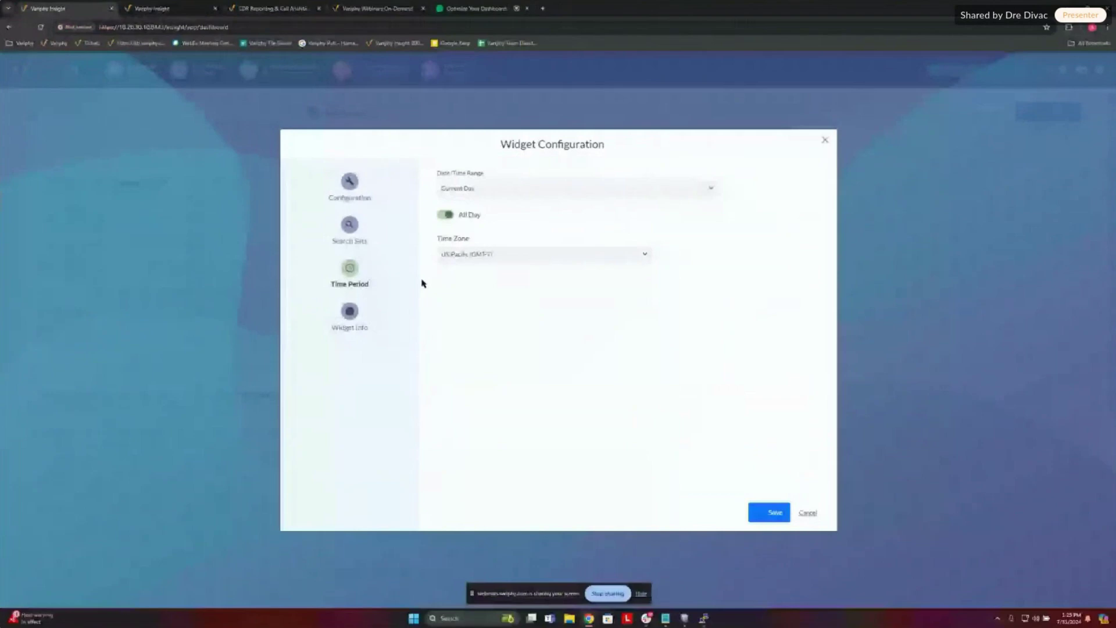
click(523, 189)
drag(714, 262, 714, 282)
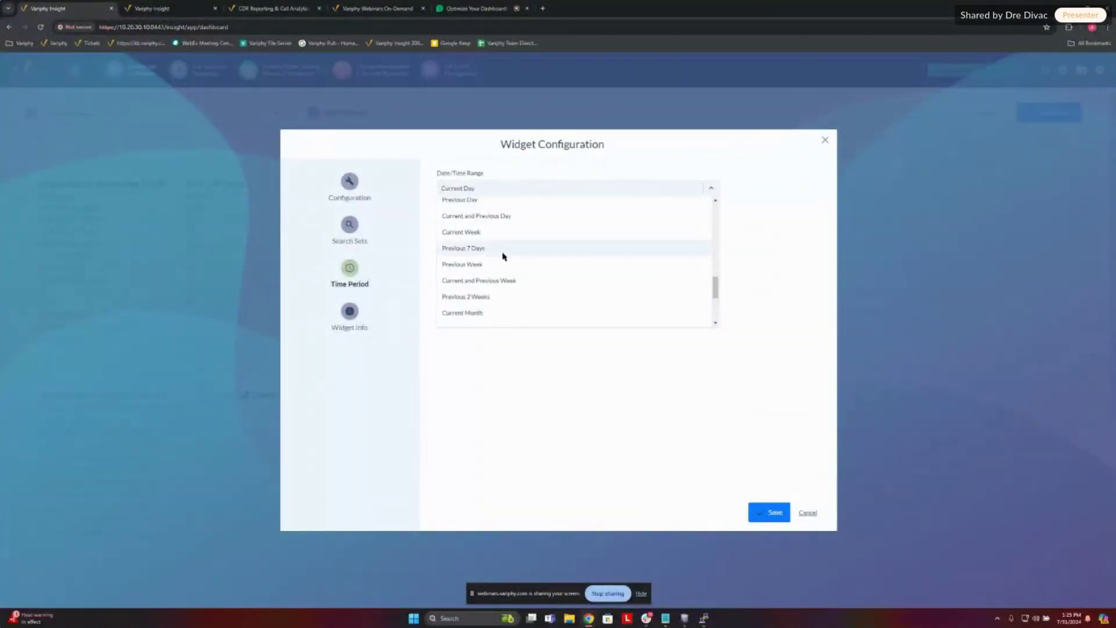
click(503, 265)
click(758, 514)
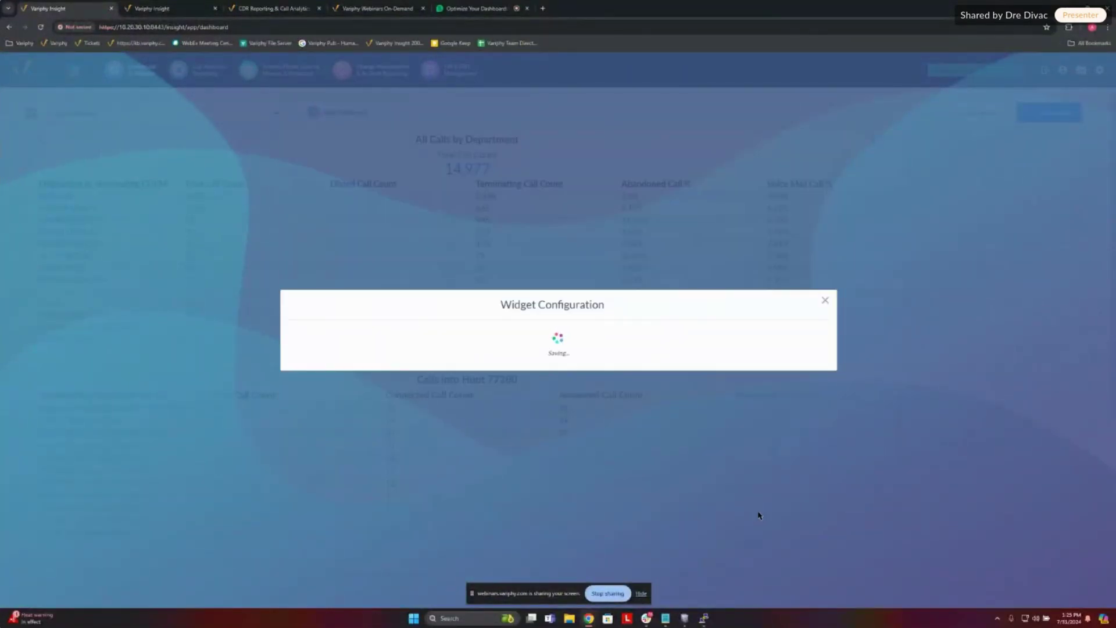
Step: Delete the empty First Call Resolution to Rentals widget from the dashboard
scroll(953, 366, down, 5)
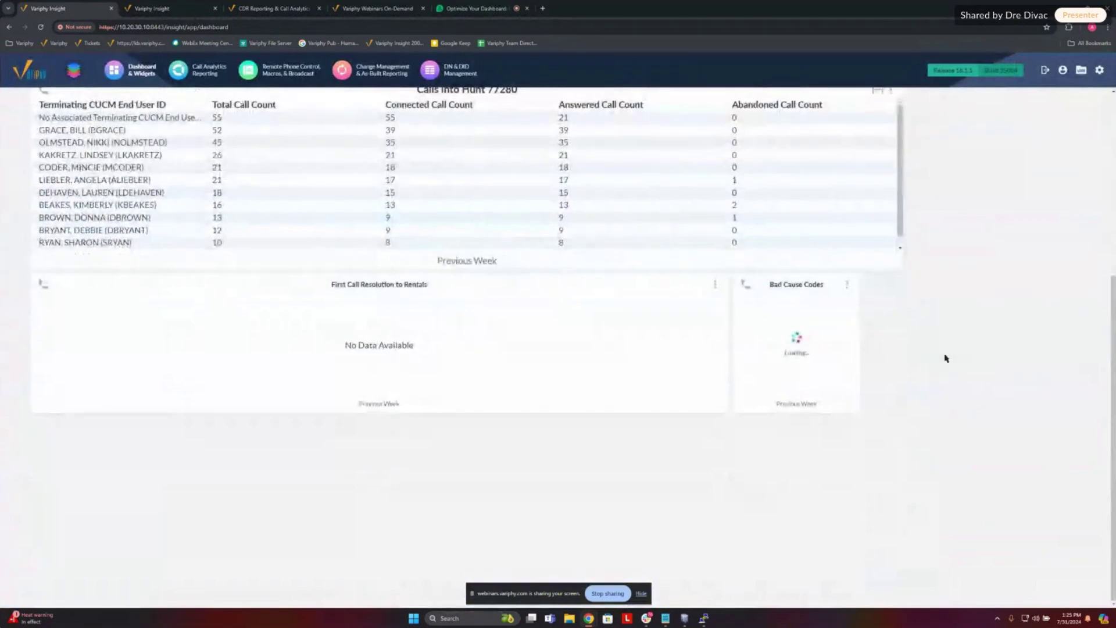
click(716, 285)
click(677, 321)
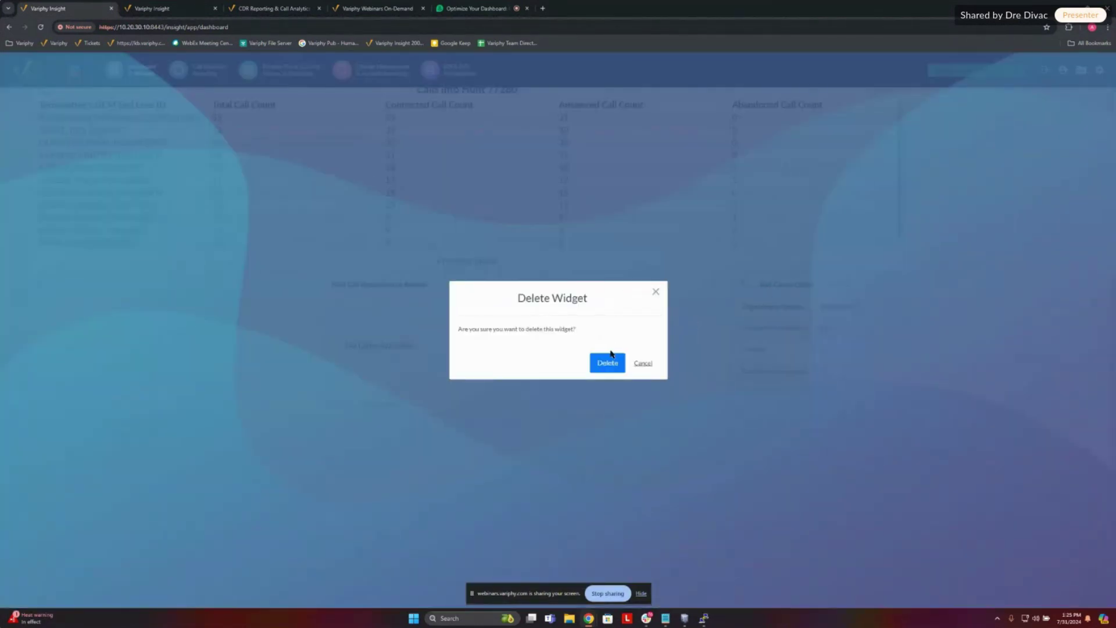
click(610, 355)
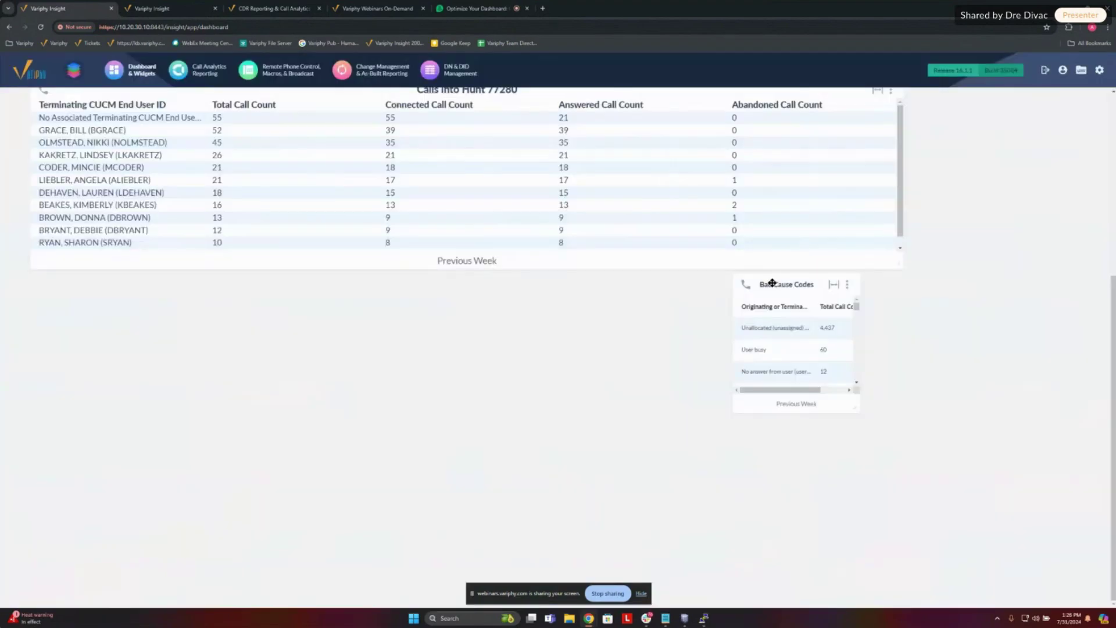
Step: Move the Bad Cause Codes widget to the dashboard's left edge below Calls into Hunt 77280 and enlarge it until both columns fit
drag(772, 285, 58, 283)
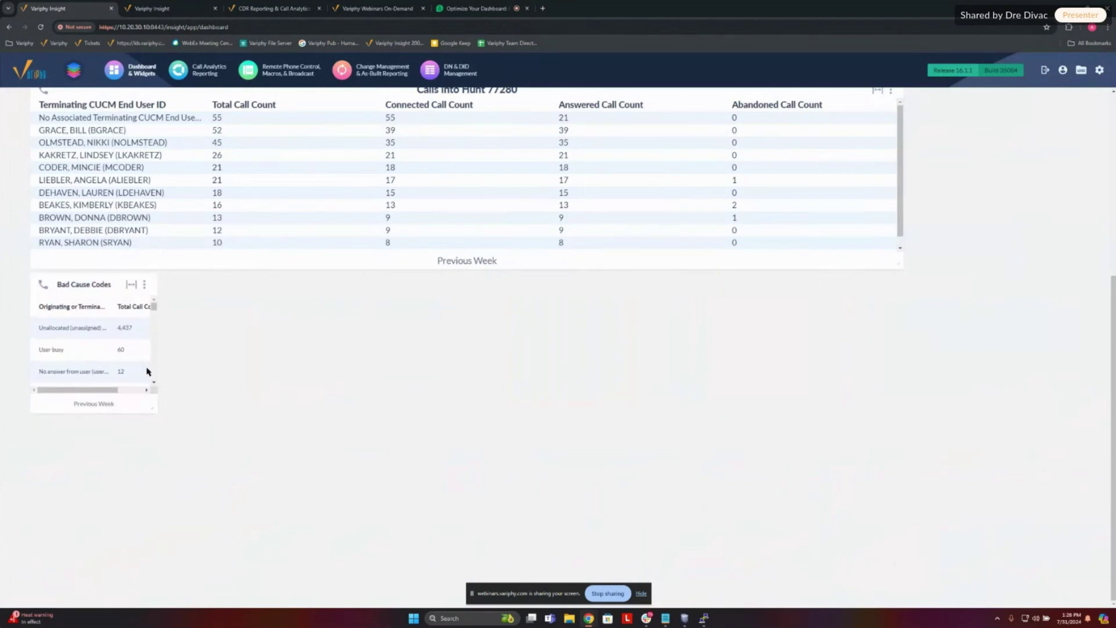
drag(154, 406, 790, 437)
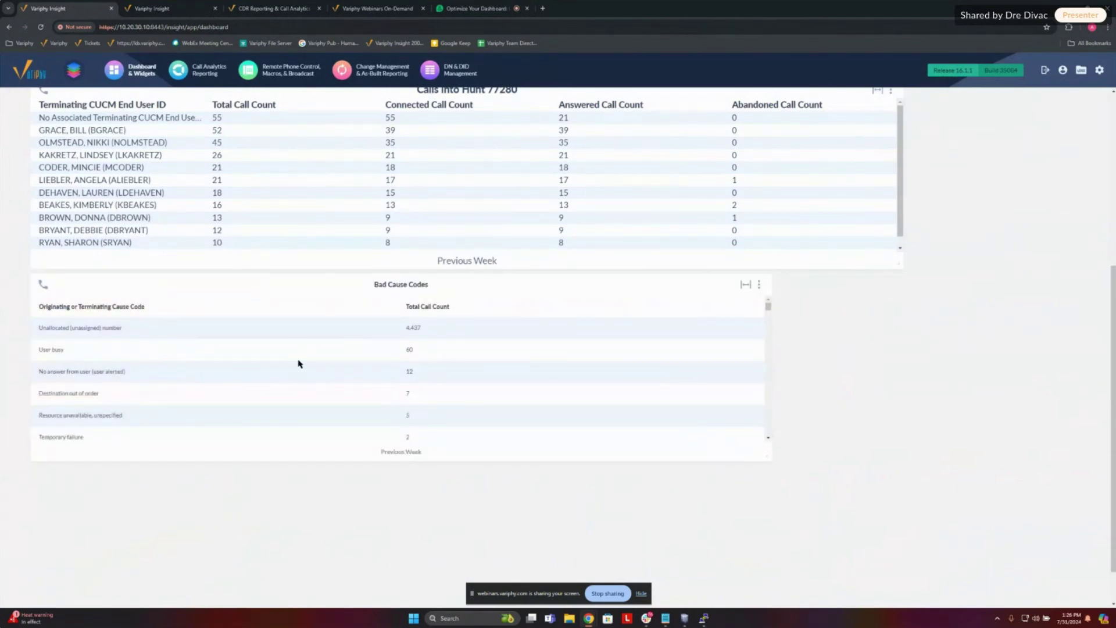
Step: Examine the cause codes and their total call counts throughout the Bad Cause Codes widget
double_click(418, 328)
click(421, 344)
drag(38, 329, 131, 329)
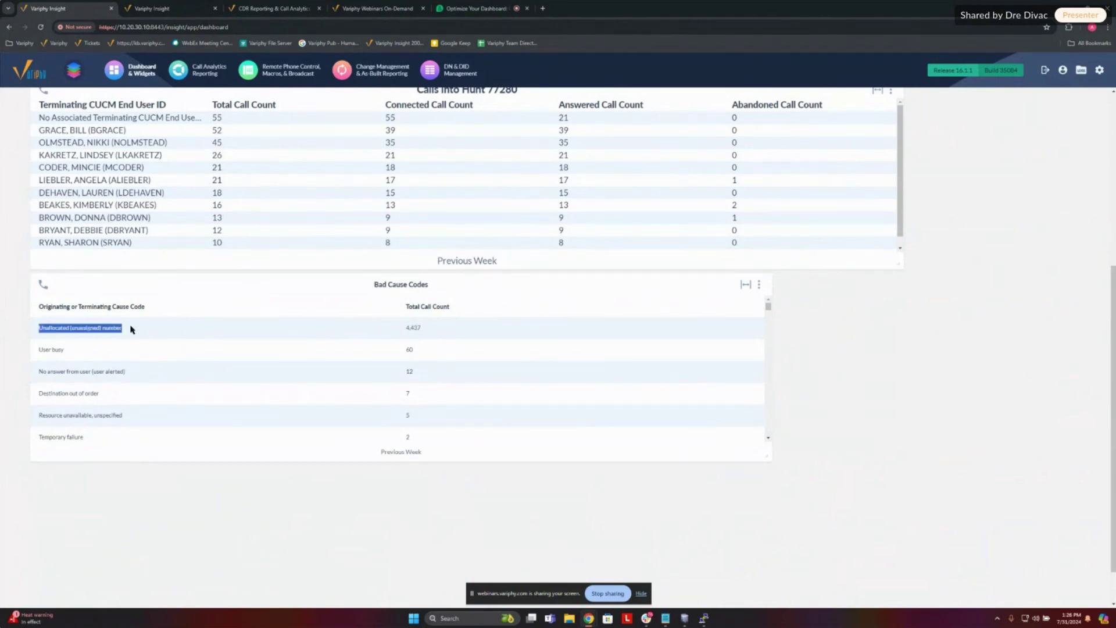
click(95, 345)
drag(42, 349, 432, 366)
click(247, 372)
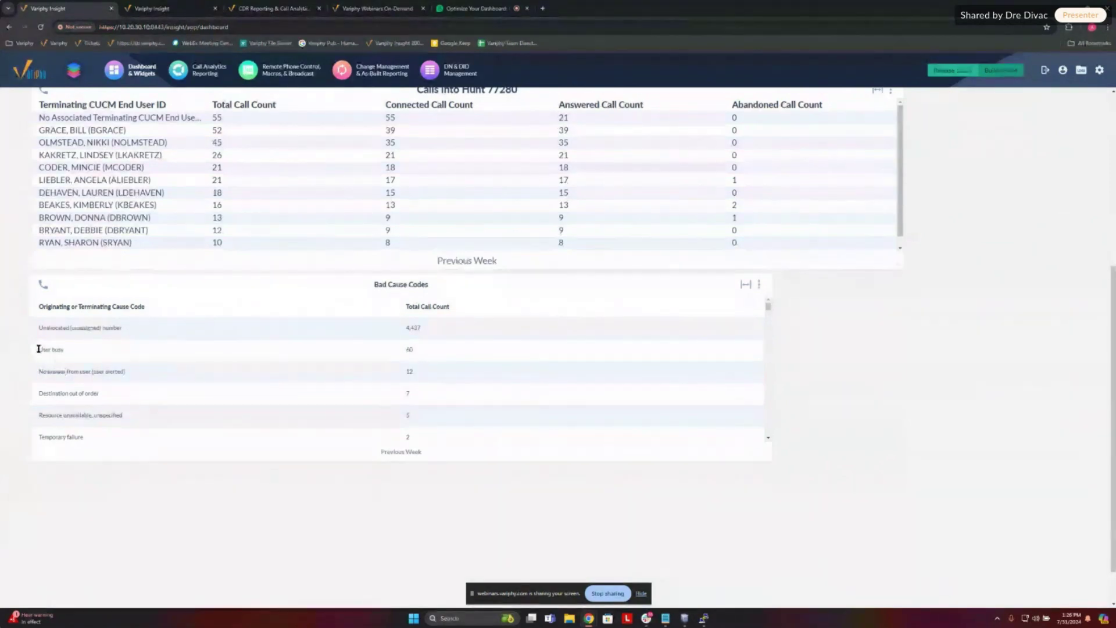
drag(37, 349, 67, 352)
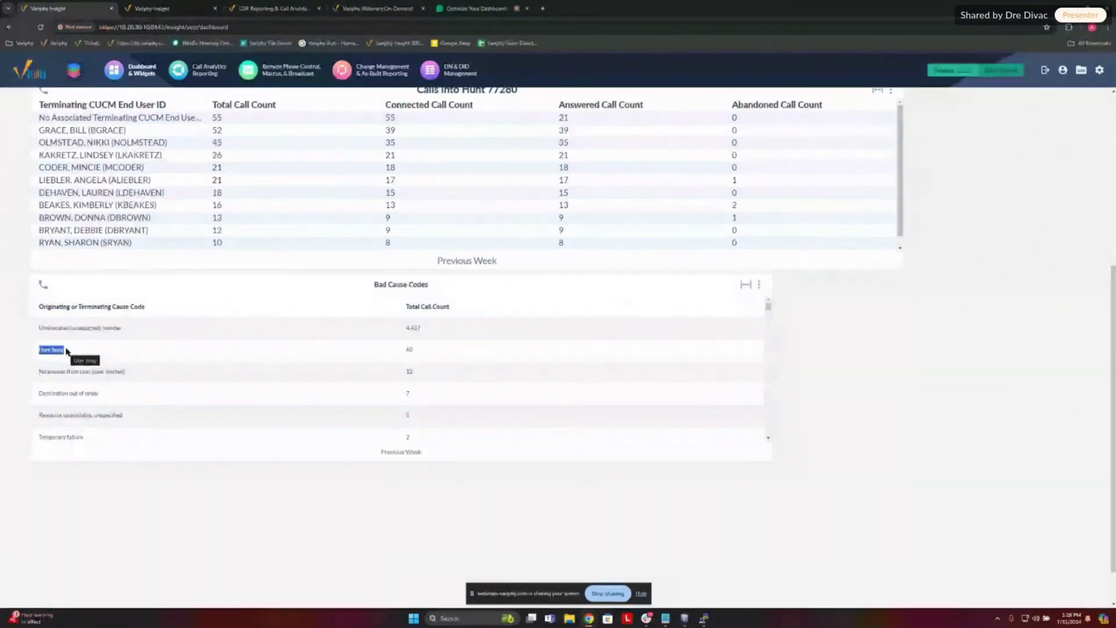
click(206, 361)
drag(130, 370, 74, 371)
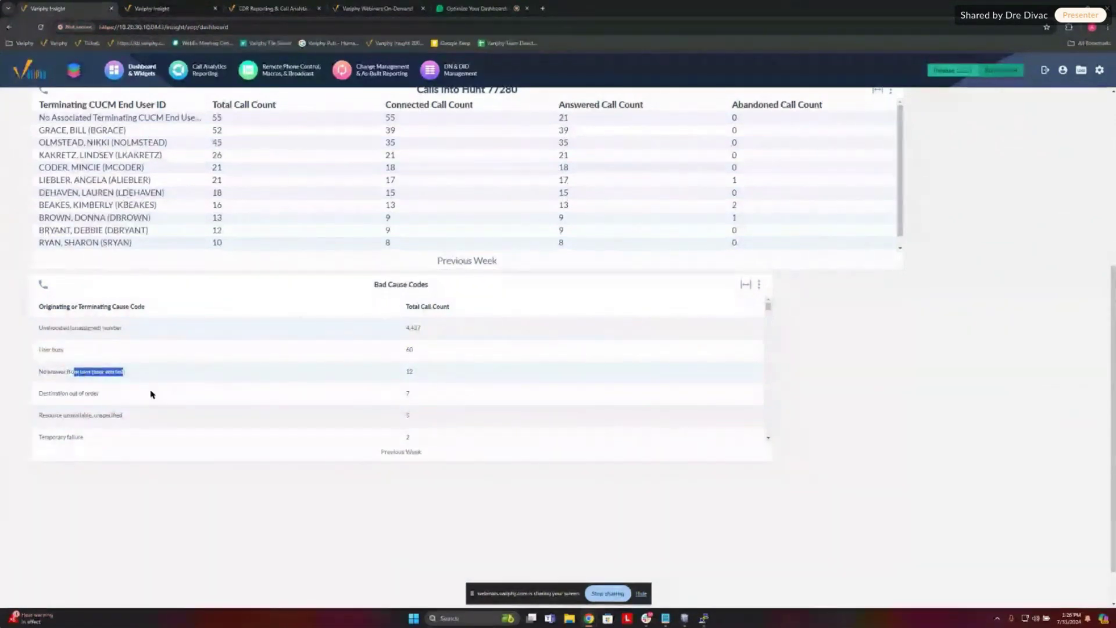
scroll(206, 372, down, 1)
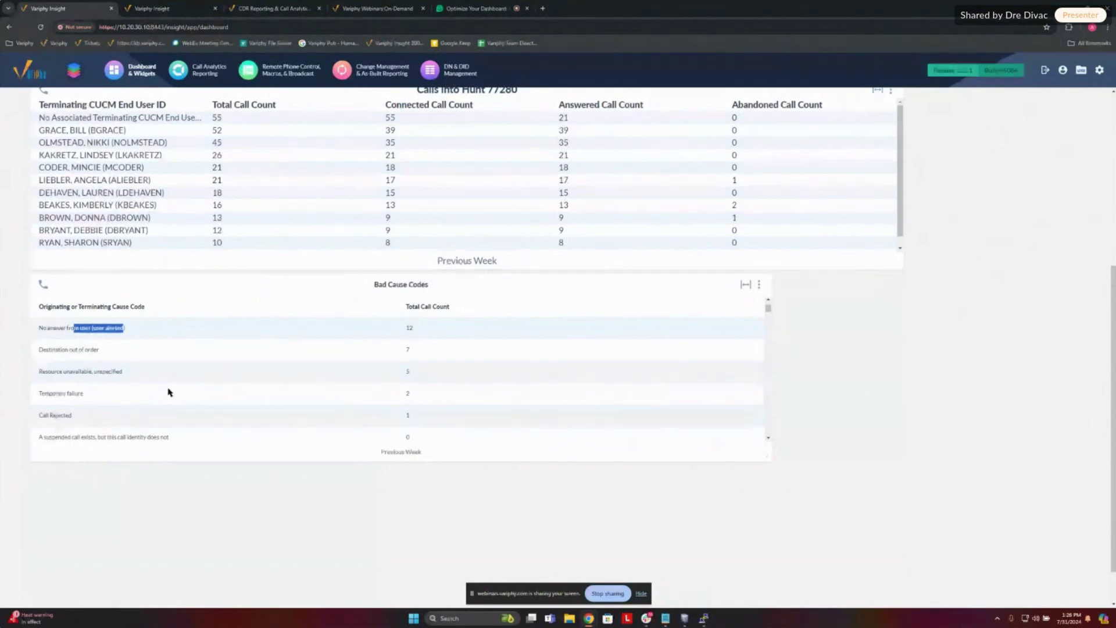
scroll(205, 398, down, 1)
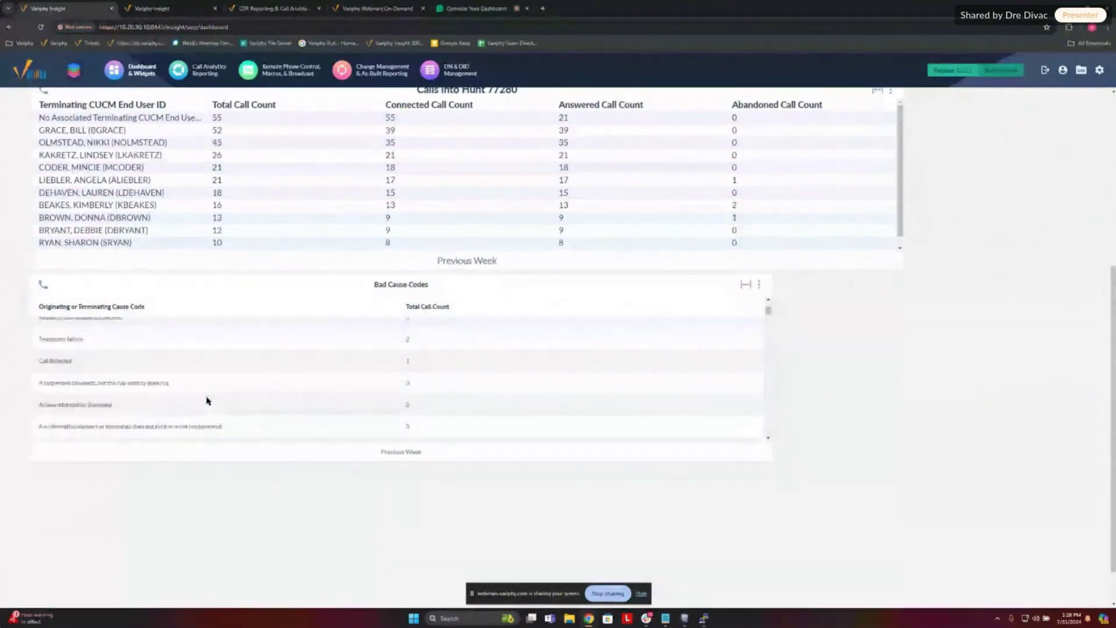
drag(40, 372, 119, 372)
scroll(192, 395, up, 1)
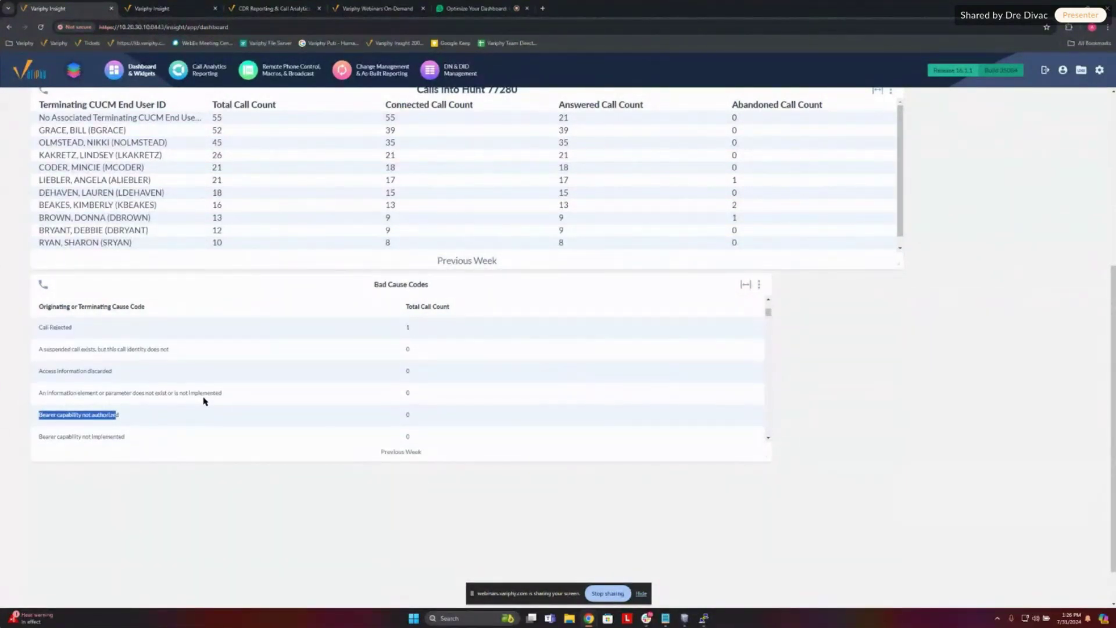
scroll(205, 401, down, 8)
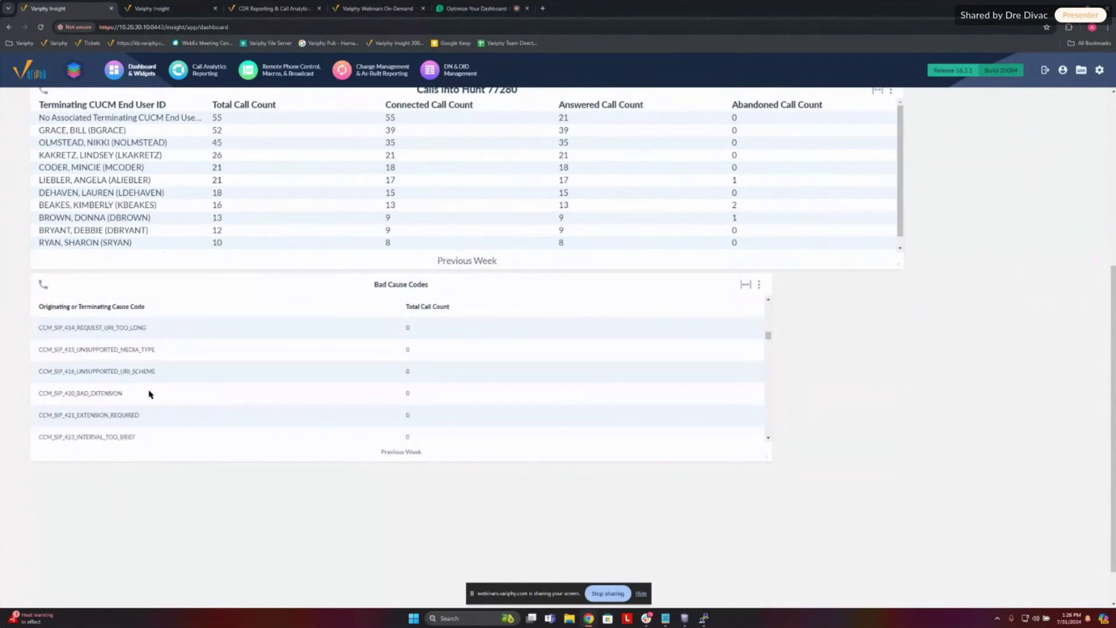
drag(149, 394, 63, 393)
click(370, 366)
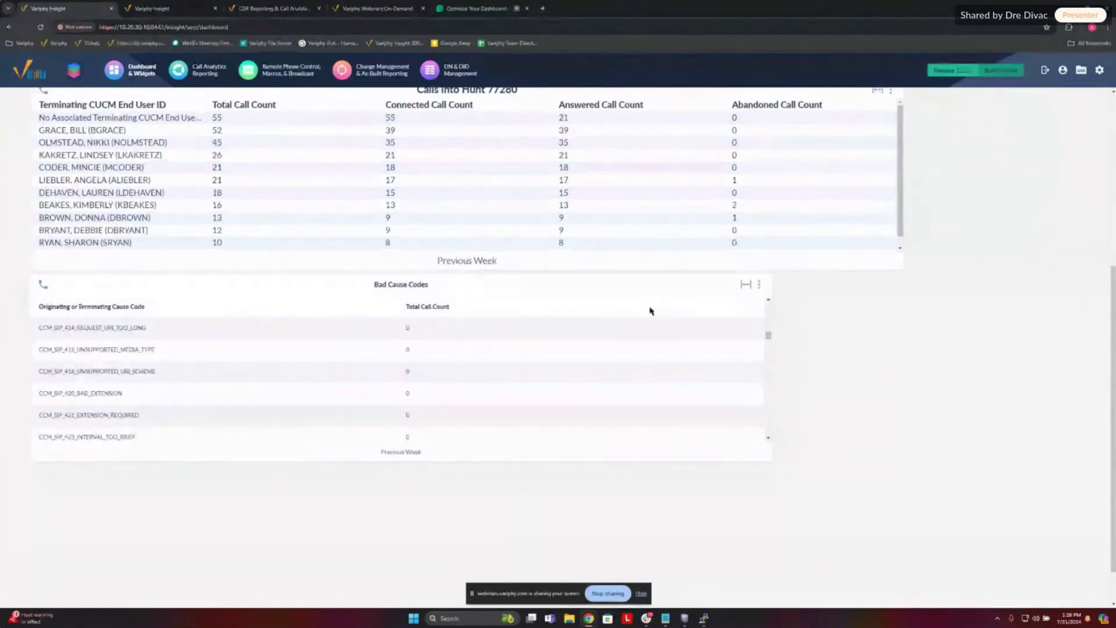
scroll(498, 377, up, 1)
scroll(499, 377, up, 10)
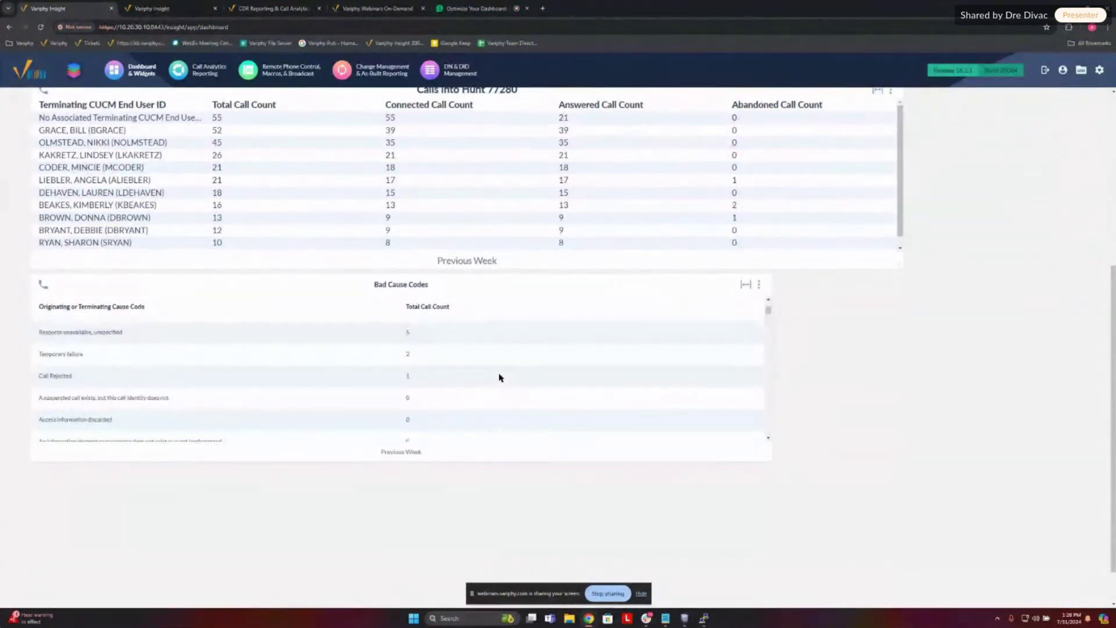
Step: Edit the Bad Cause Codes widget's configuration and enter 1 as its minimum total call count
click(758, 284)
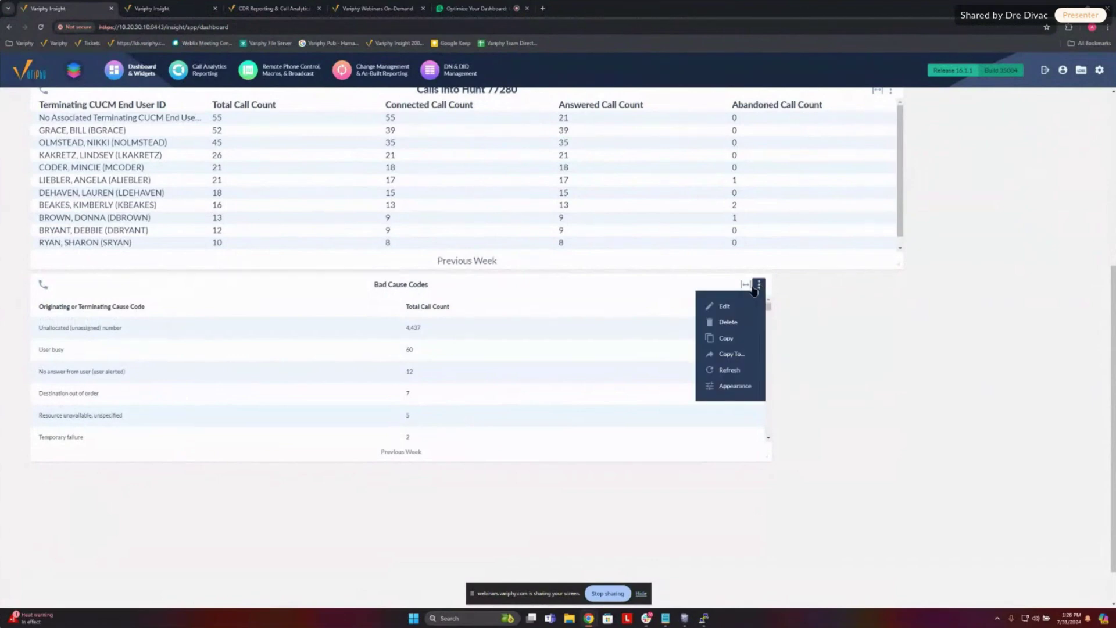
click(734, 303)
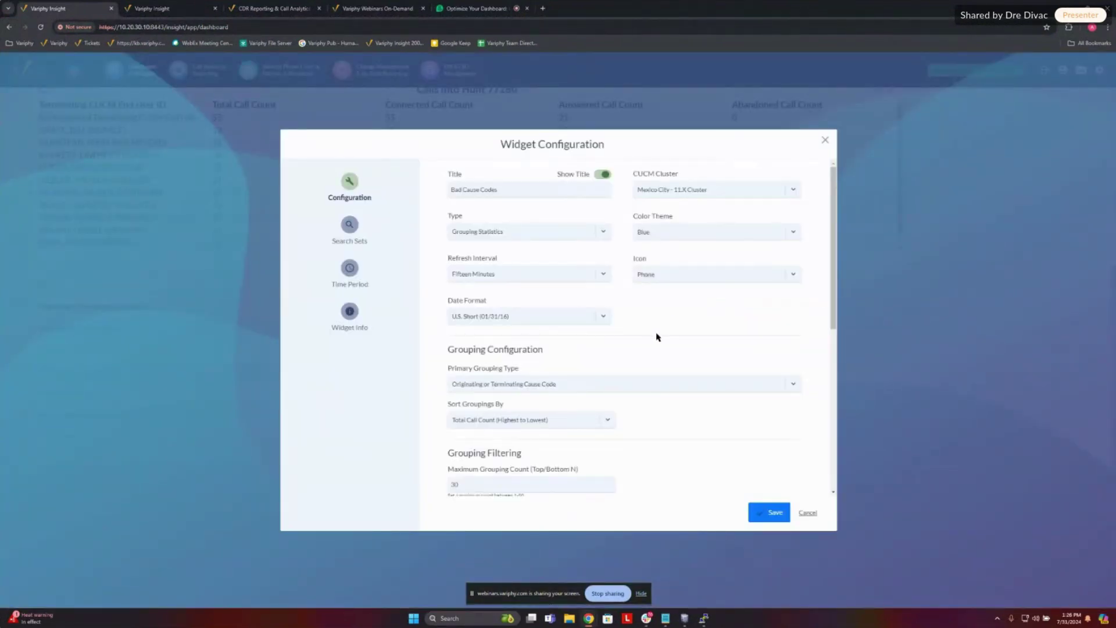
scroll(665, 347, down, 1)
scroll(664, 355, down, 3)
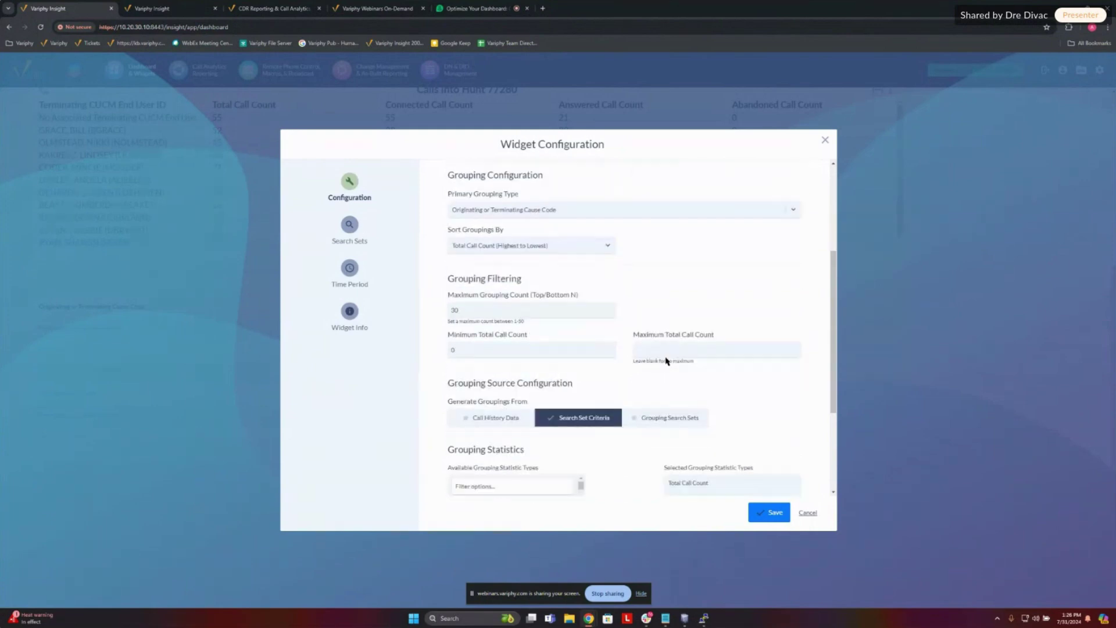
key(BackSpace)
text(1)
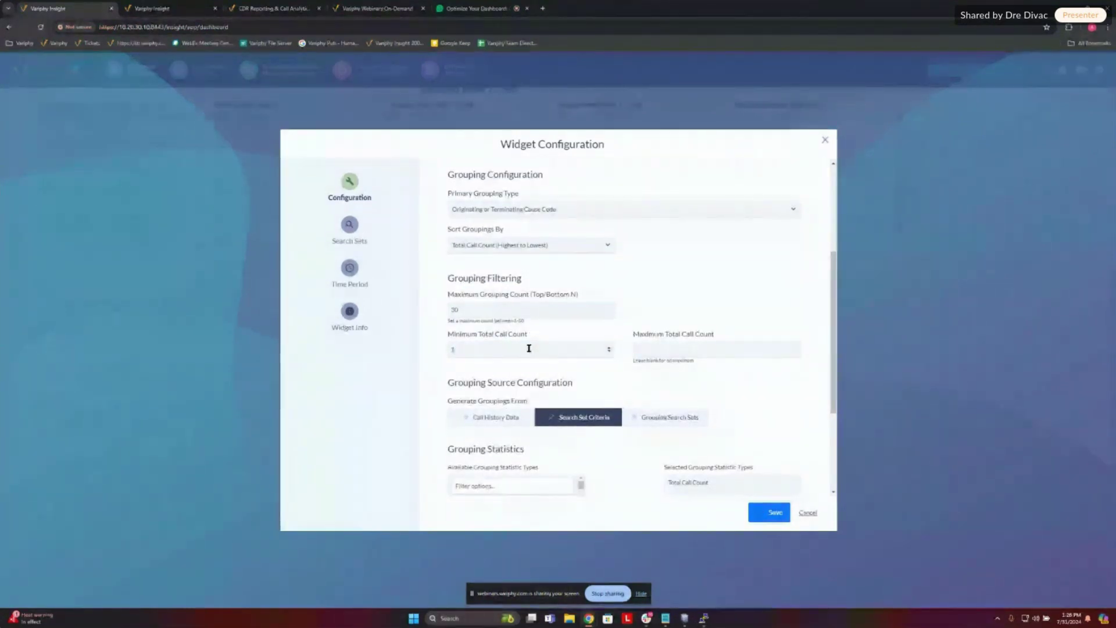
Step: Generate the widget's groupings from Call History Data and save the widget
scroll(520, 384, down, 3)
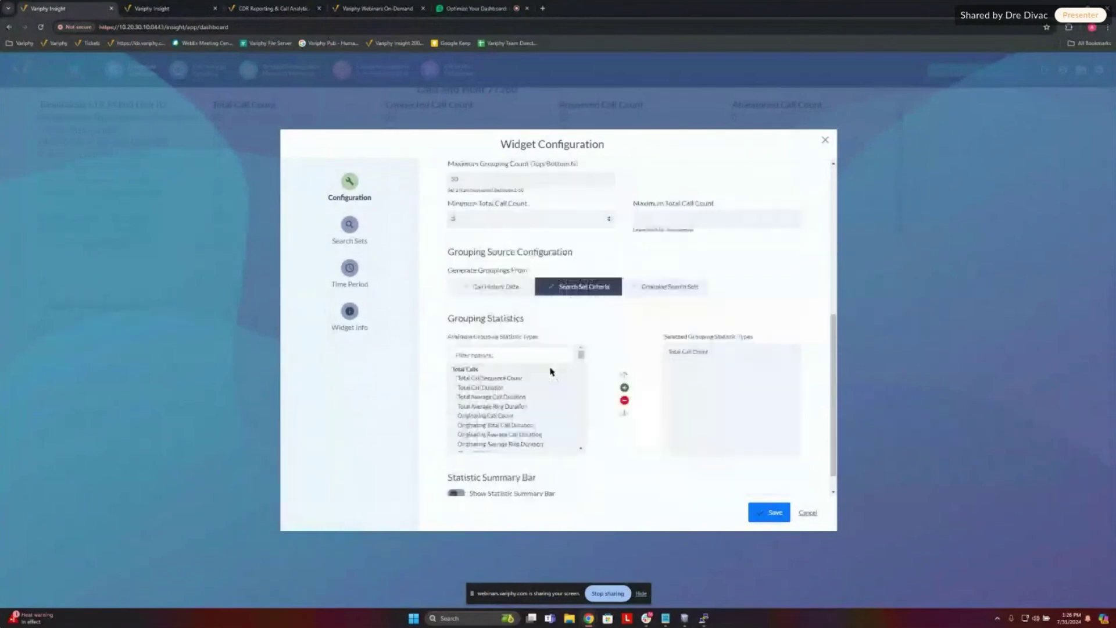
click(496, 291)
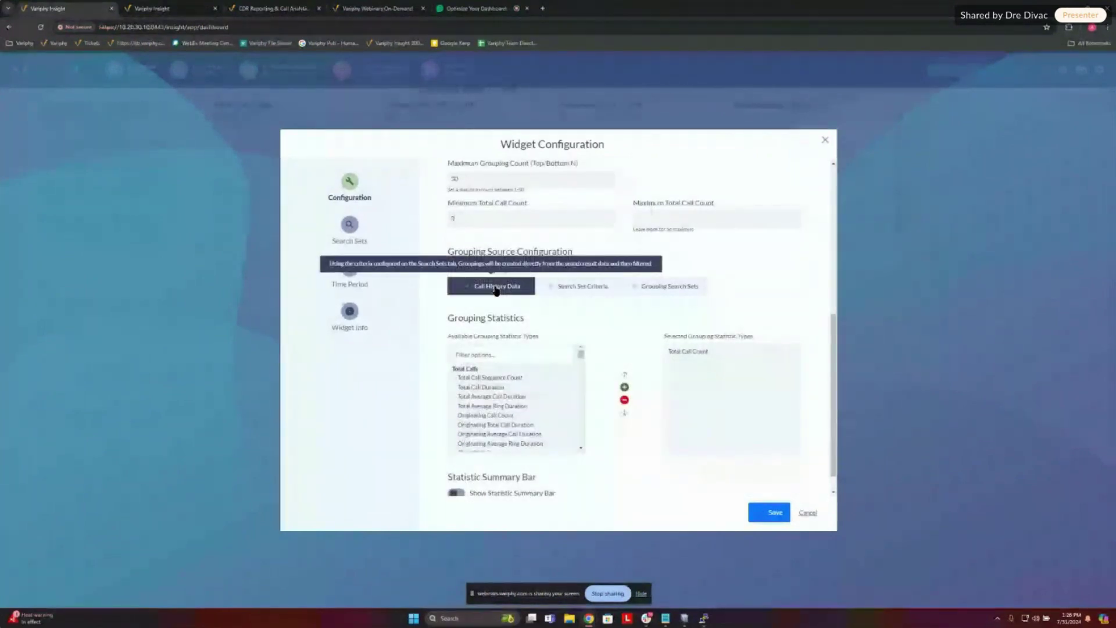
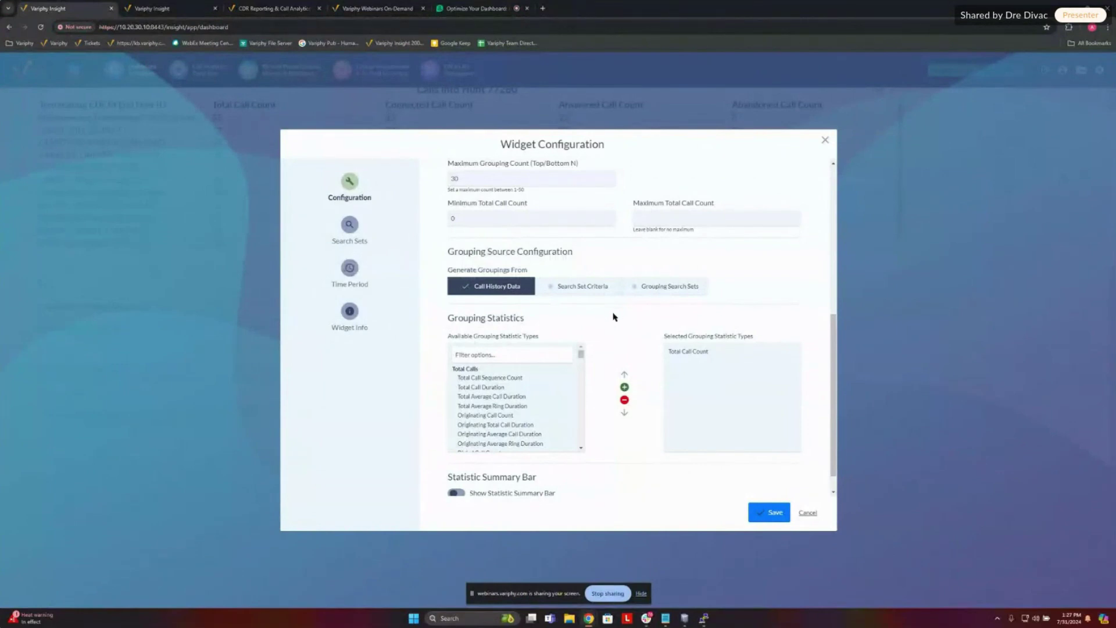
click(776, 518)
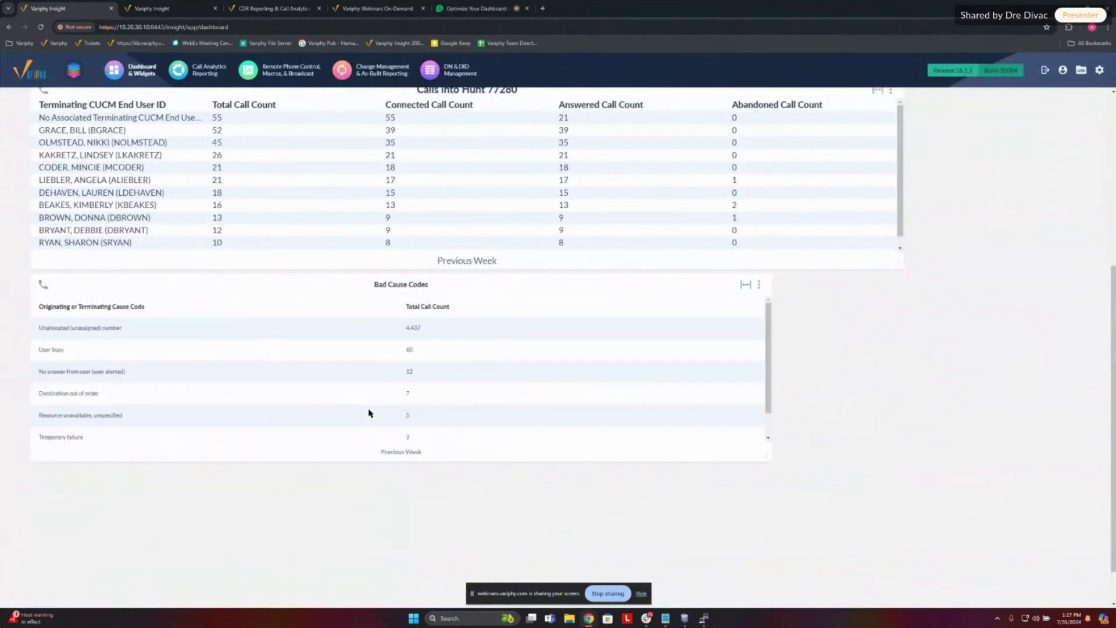
Step: Check the call counts down to the last cause code in the updated Bad Cause Codes widget
drag(760, 332, 764, 395)
mouse_move(761, 348)
mouse_down()
mouse_move(762, 323)
mouse_move(759, 369)
mouse_move(754, 331)
mouse_up()
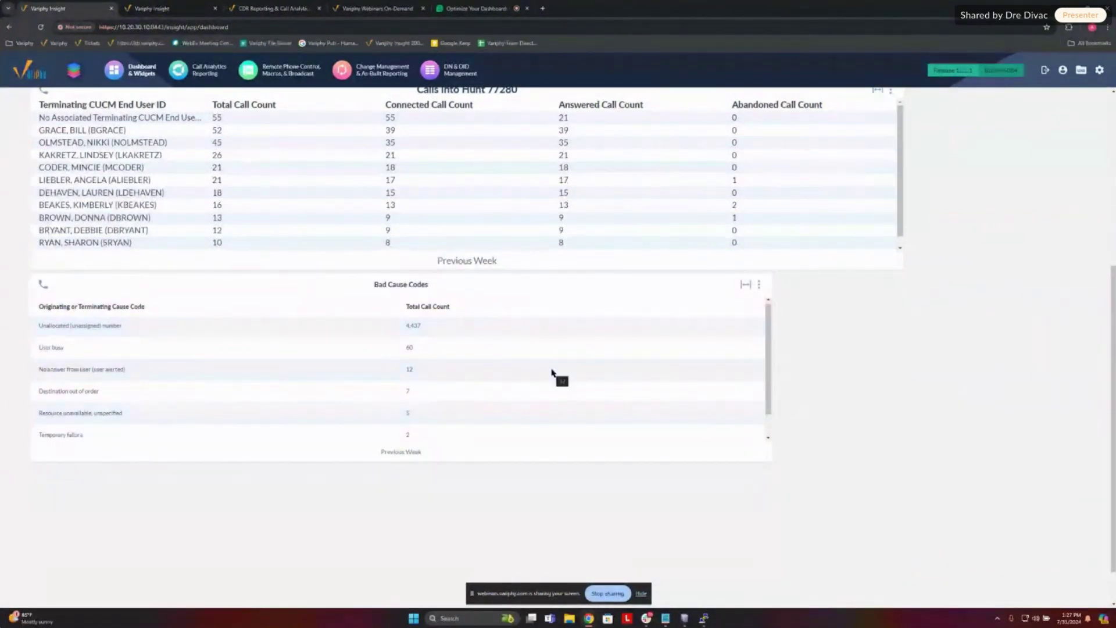
scroll(762, 379, down, 1)
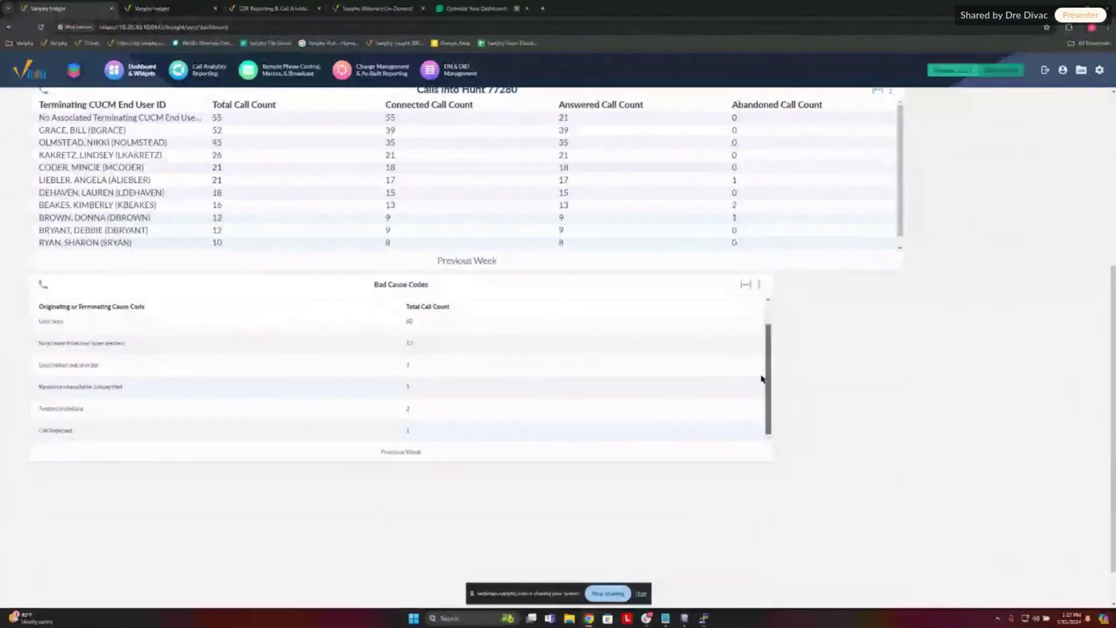
double_click(393, 434)
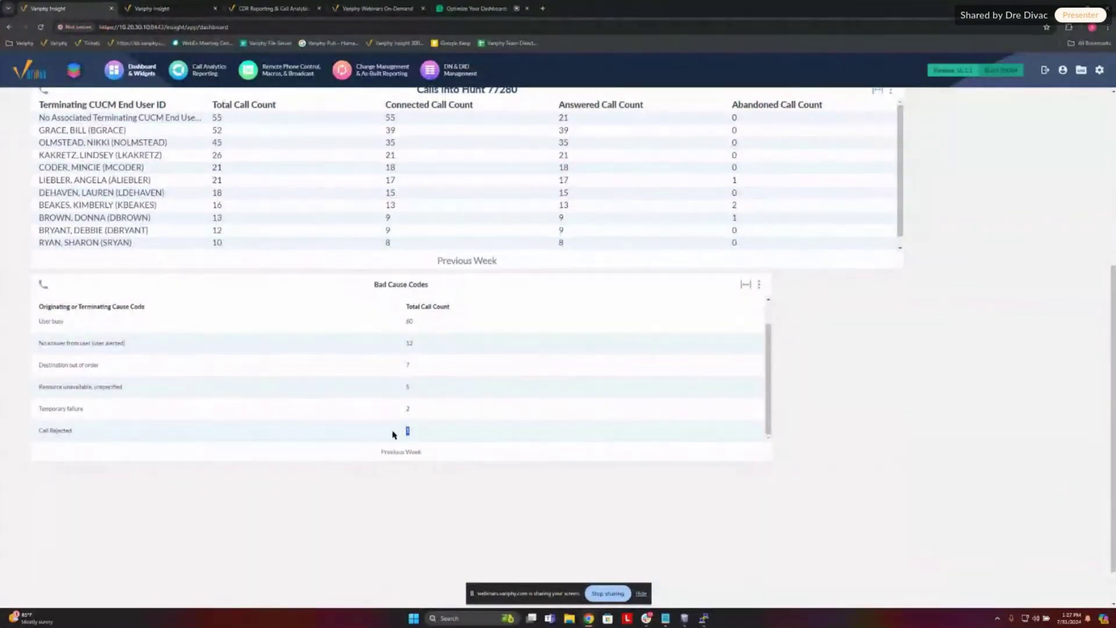
click(501, 420)
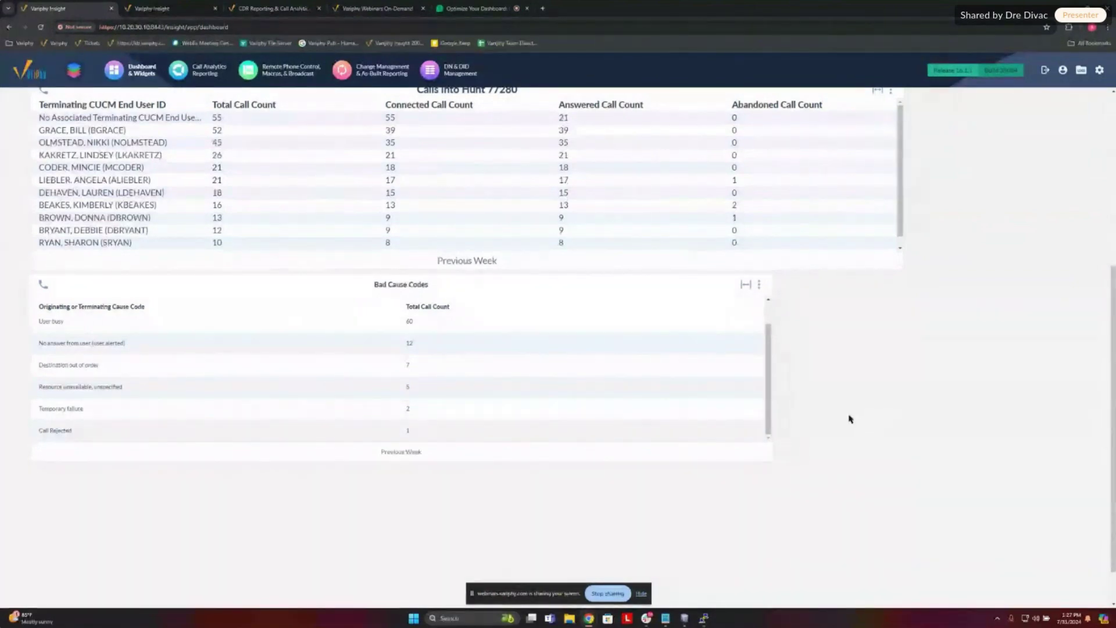
Step: Add a new Call Analytics widget of type Grouping Statistics for the Colorado Corporate platform
scroll(903, 413, up, 1)
scroll(903, 413, up, 5)
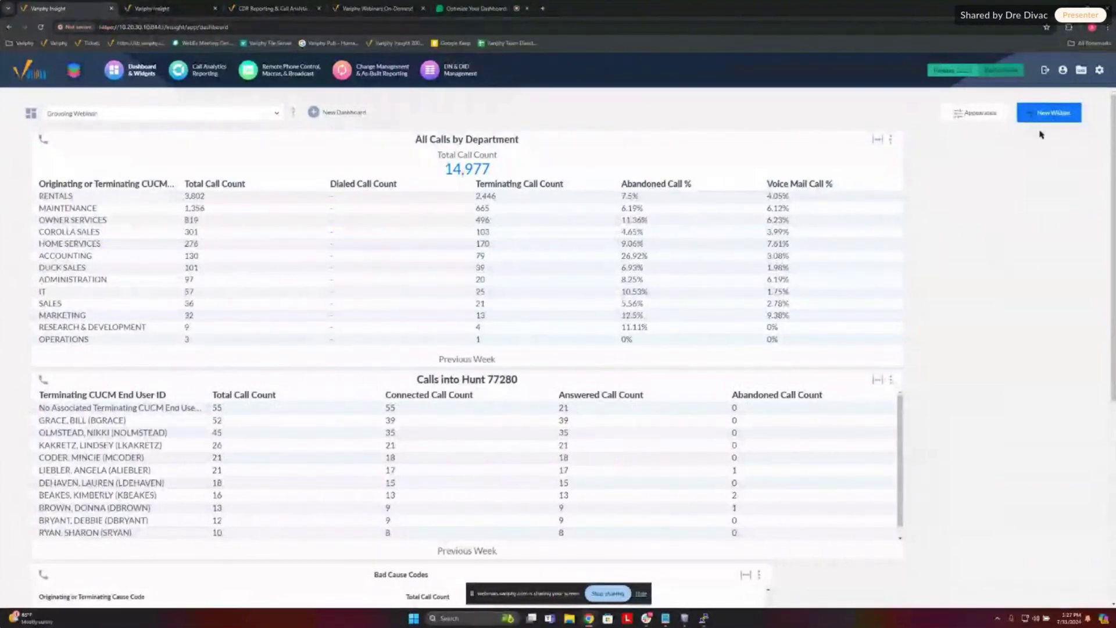
click(1048, 113)
click(495, 314)
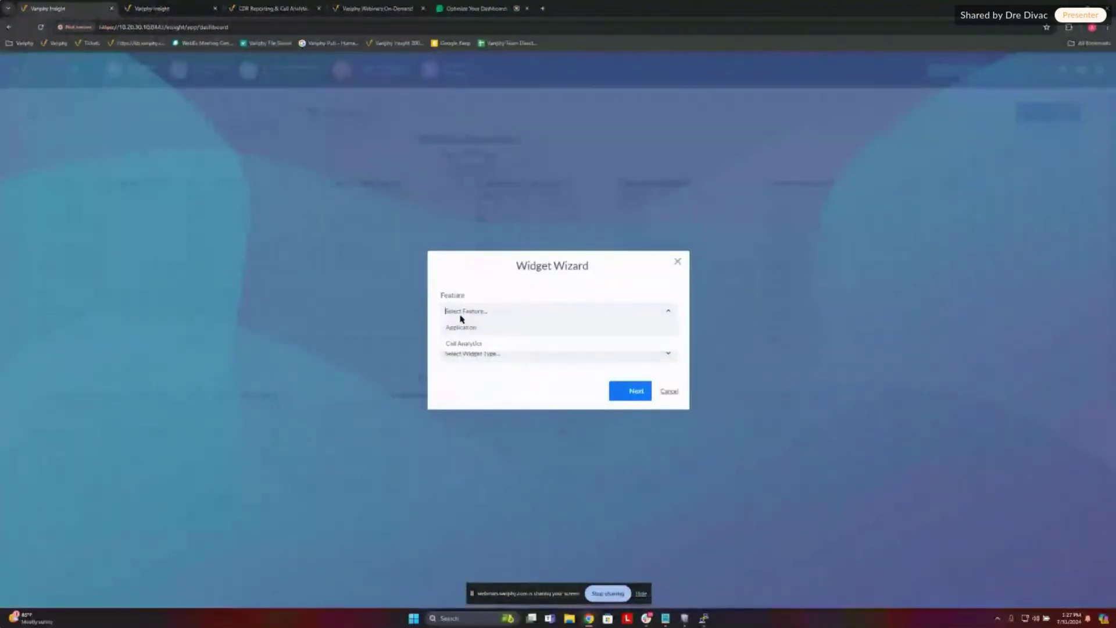
click(459, 342)
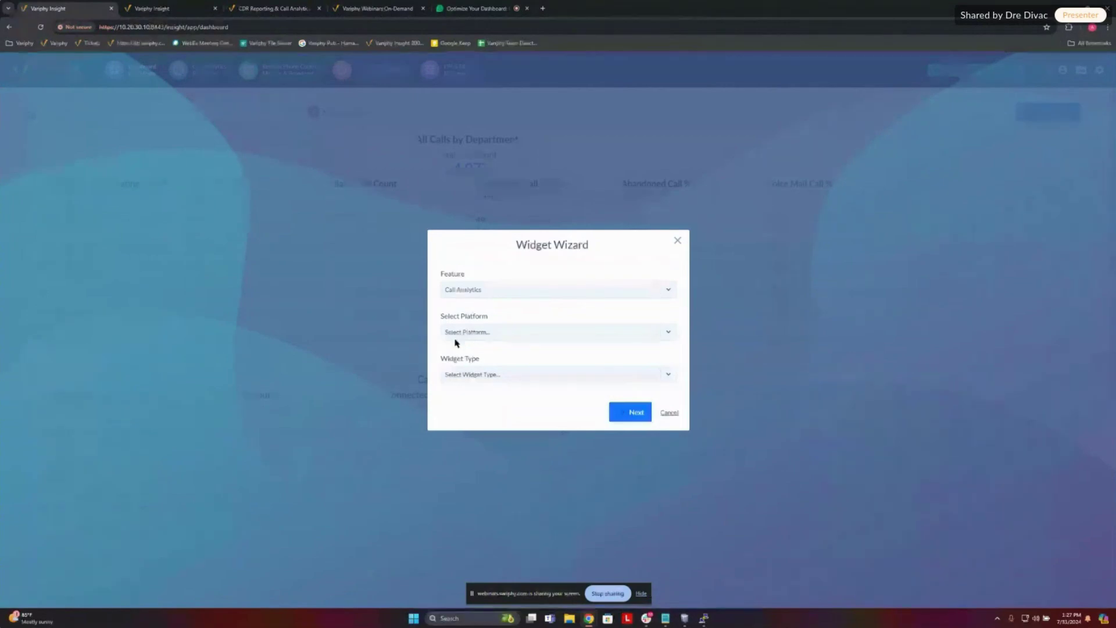
click(476, 333)
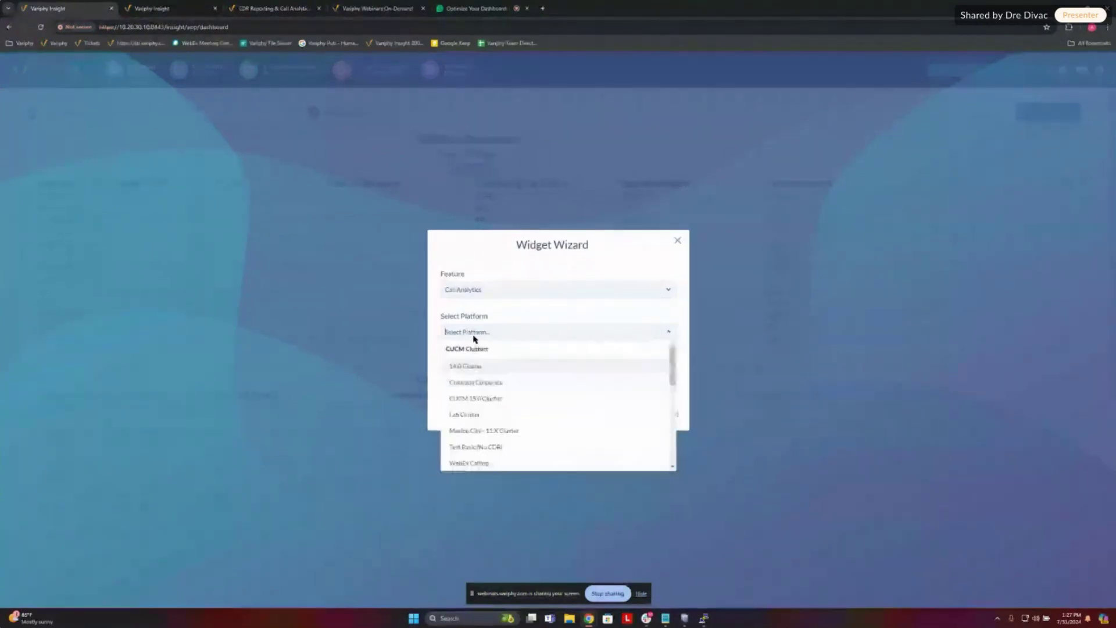
click(503, 378)
click(503, 379)
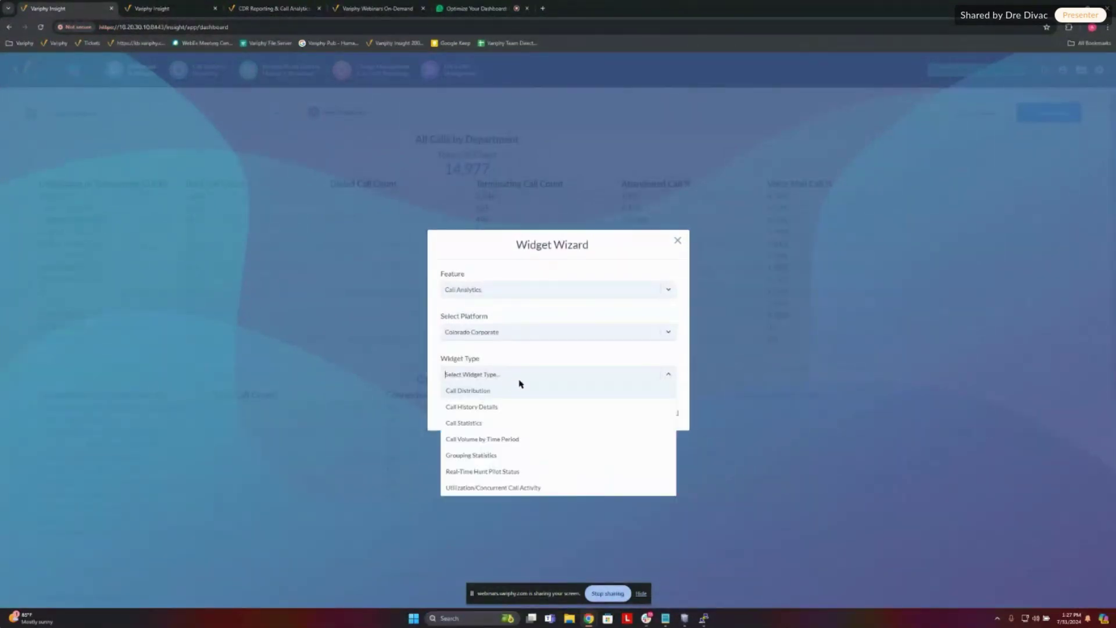
click(469, 455)
click(625, 412)
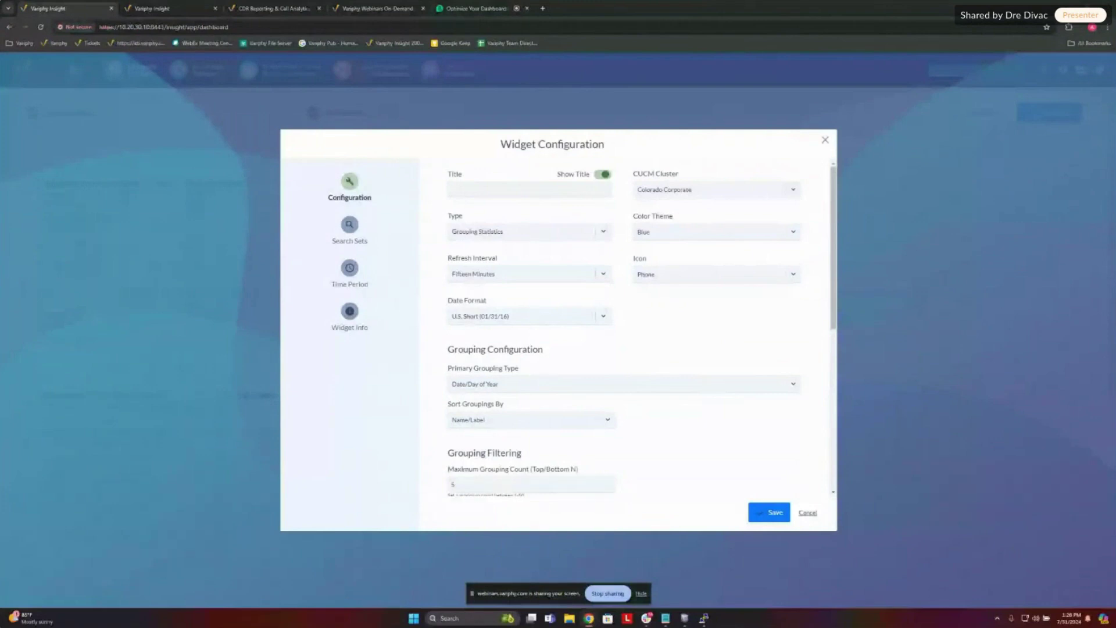
Step: Title the new widget "Top 10 Phones over 20% Concealment" and open its search set configuration
click(517, 186)
text(Top 10 Phones over 30% Concealment)
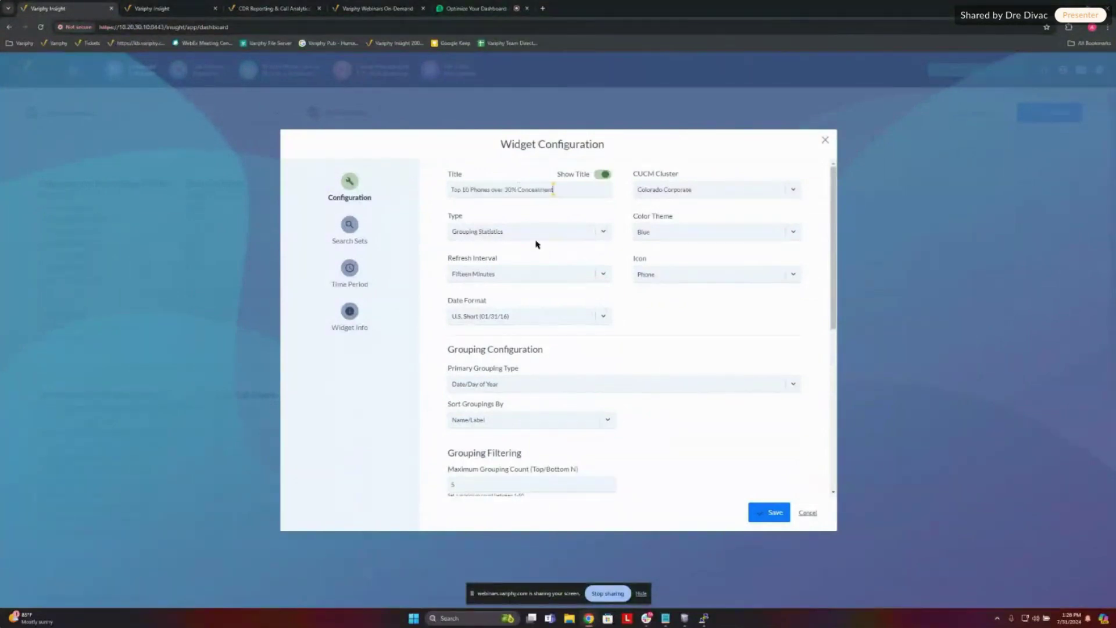
click(351, 228)
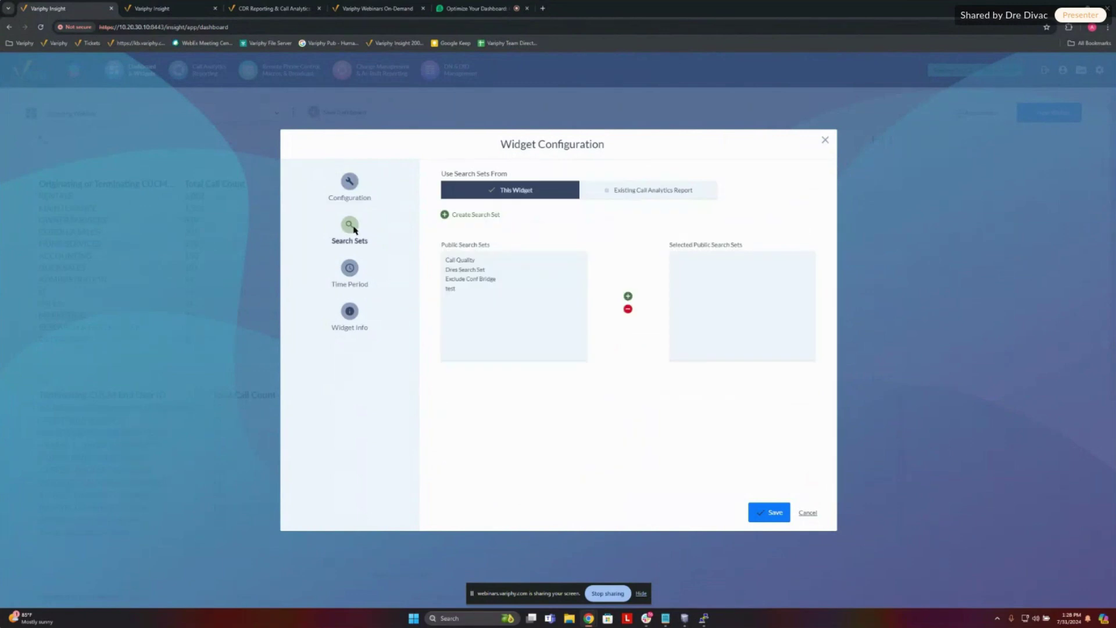
Step: Take the widget's search sets from the existing Call Analytics report "*Top 10 Phones over 30% Concealment"
click(627, 195)
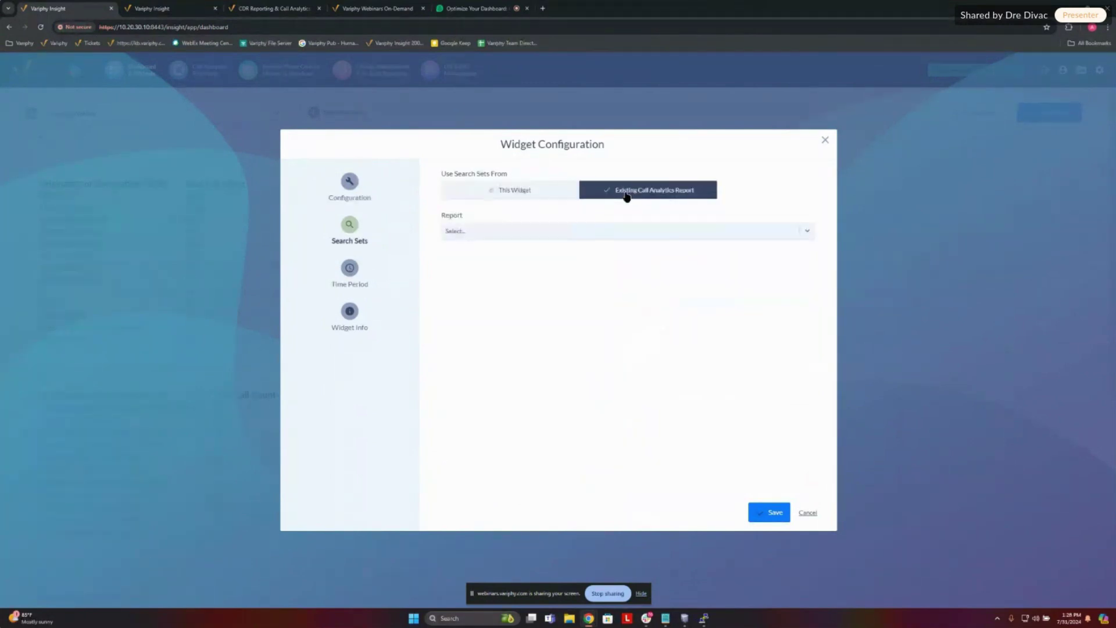
click(479, 234)
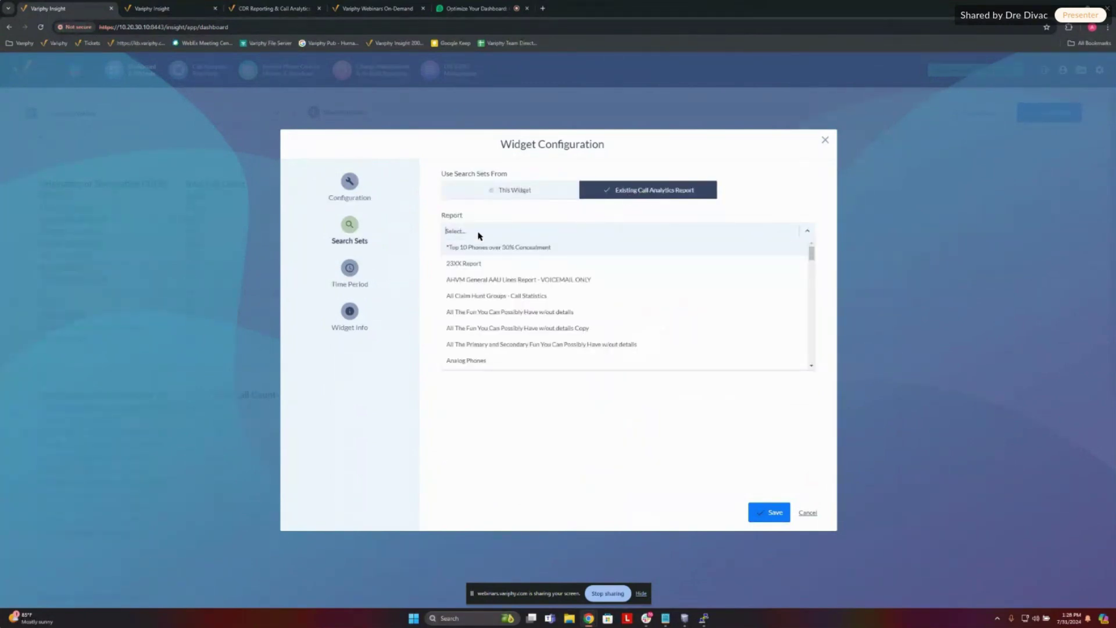
click(478, 249)
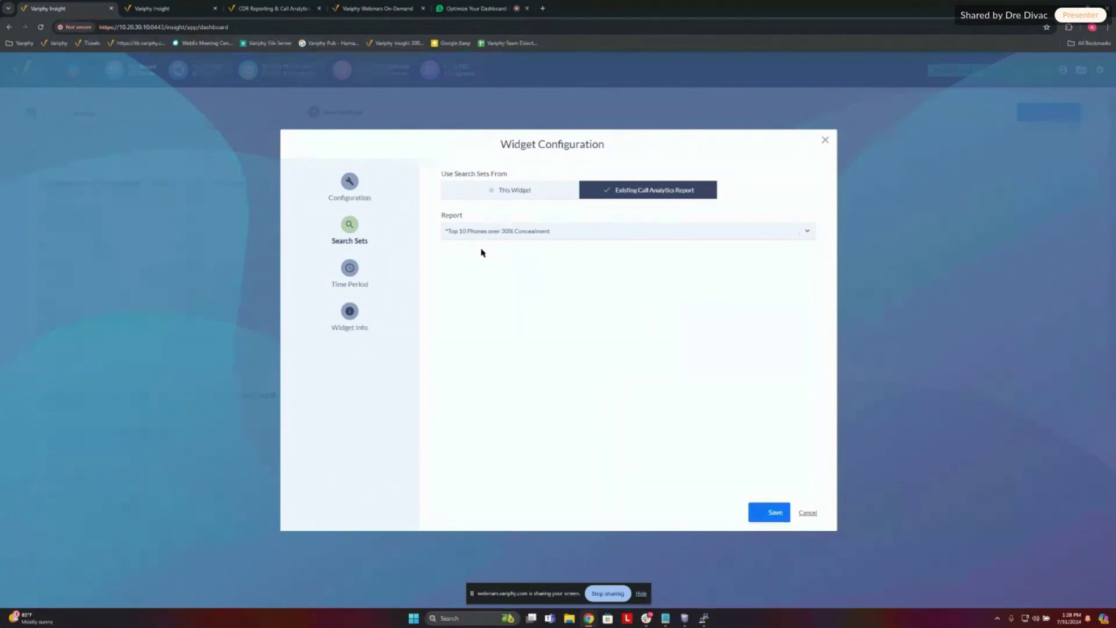
Step: Set the widget's date/time range to Previous Week
click(349, 180)
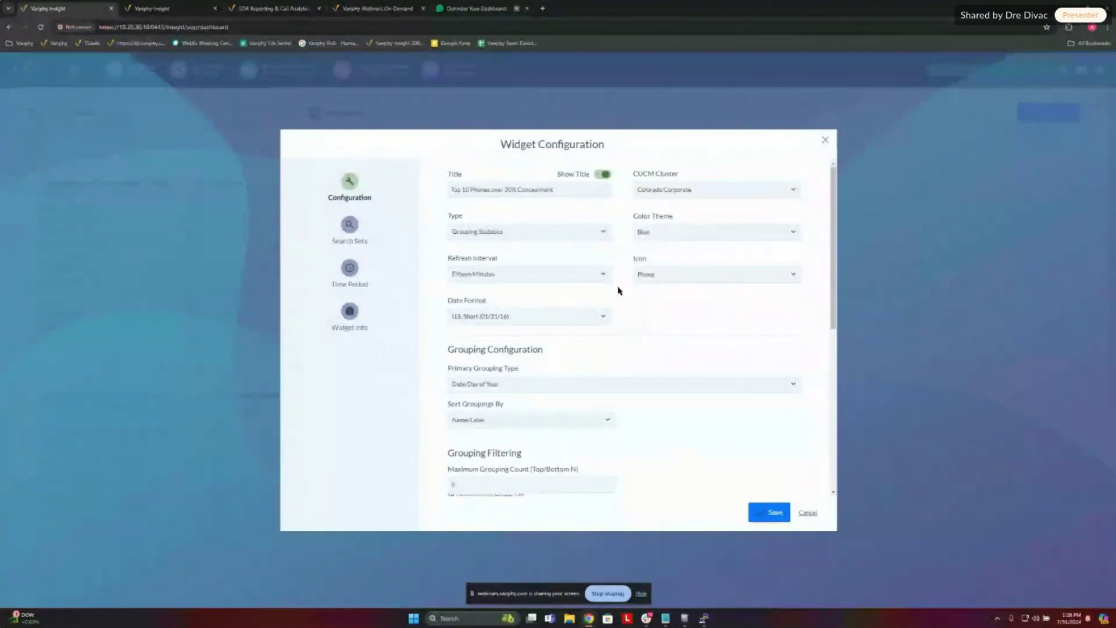
click(342, 274)
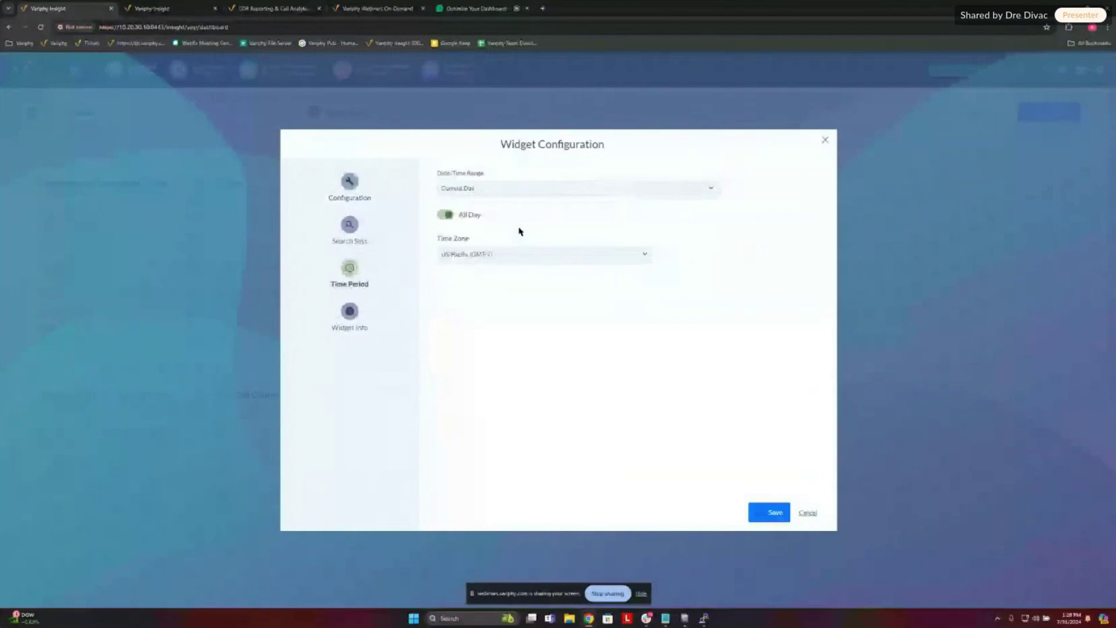
click(500, 189)
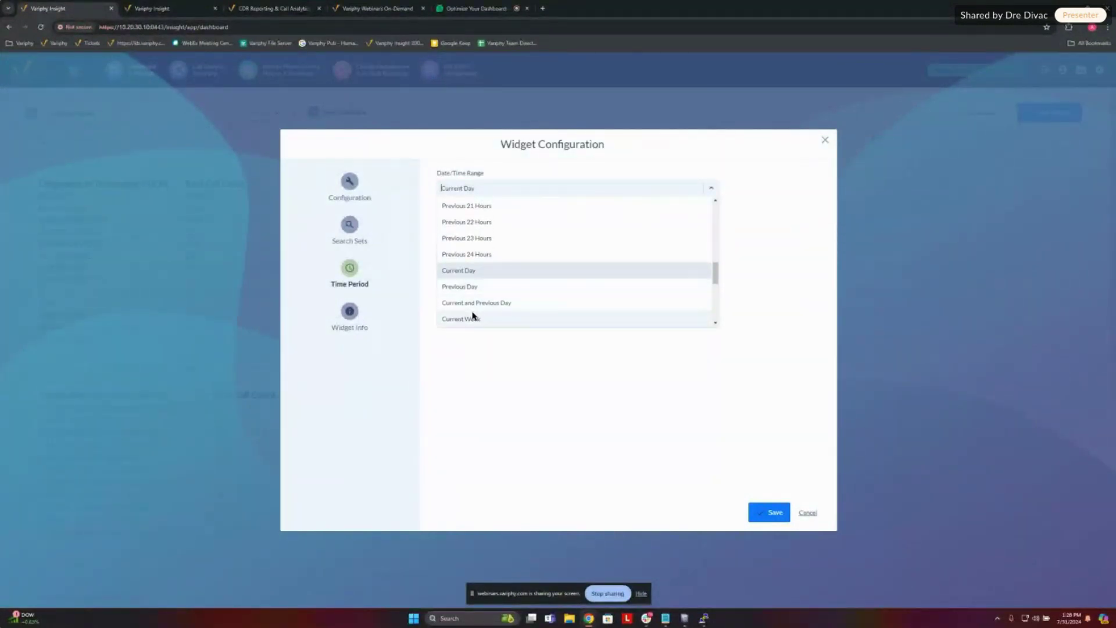
scroll(509, 277, down, 1)
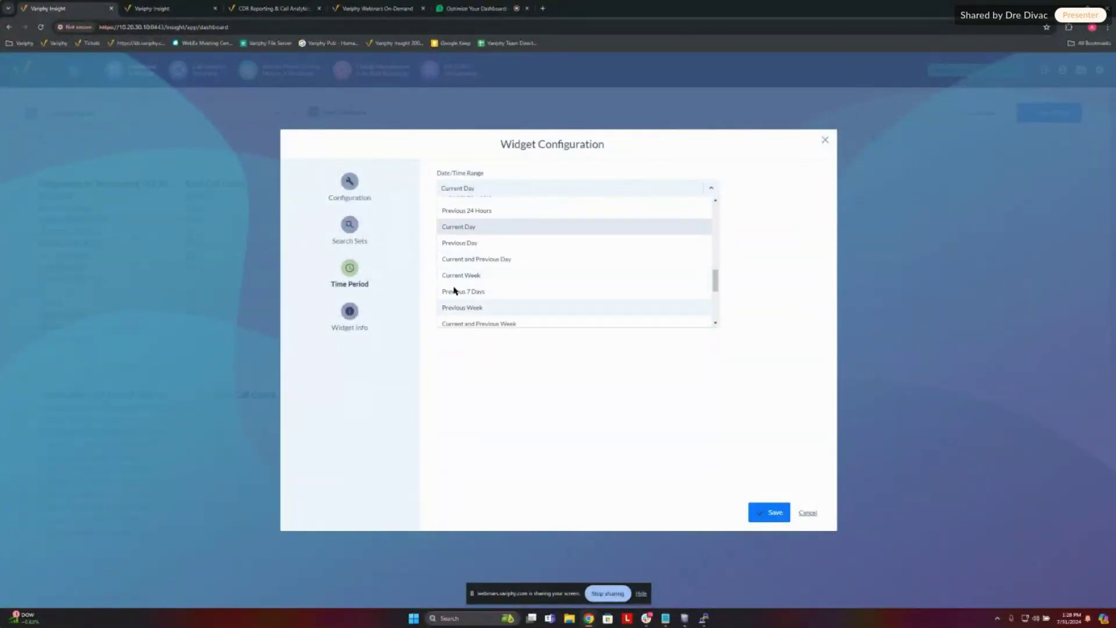
click(350, 224)
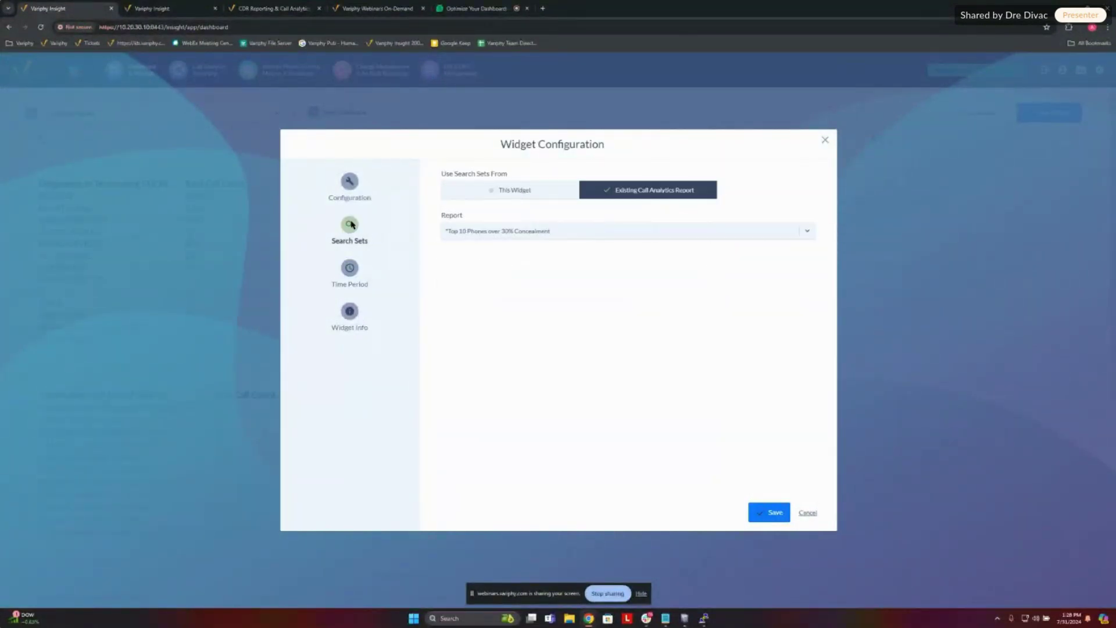
Step: Set the primary grouping type to Originating or Terminating Device Name in the widget's grouping configuration
click(349, 181)
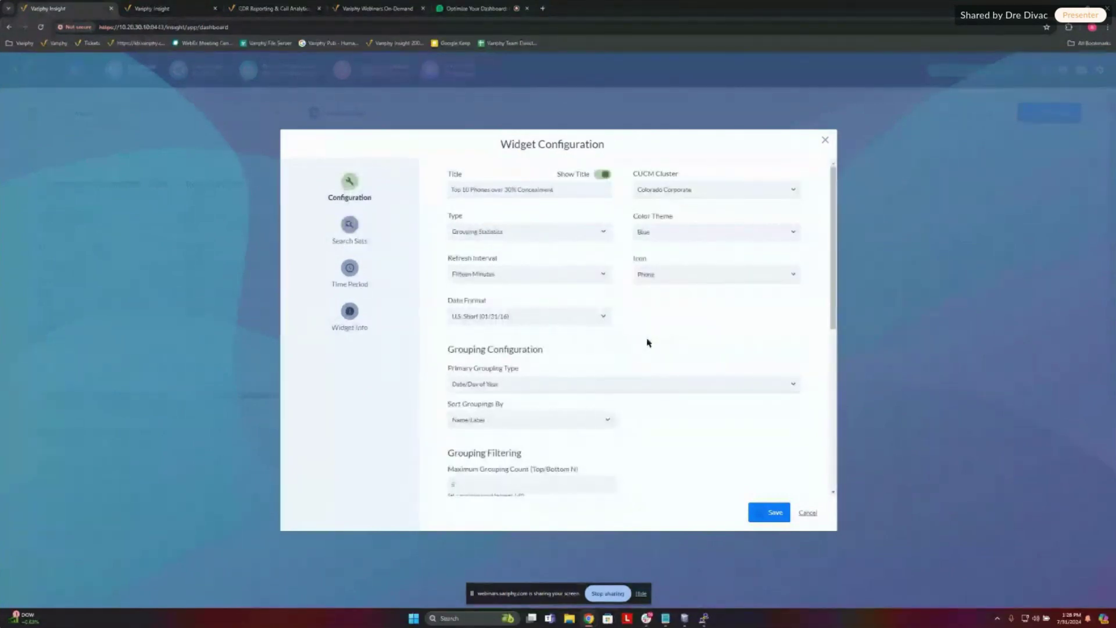
click(553, 385)
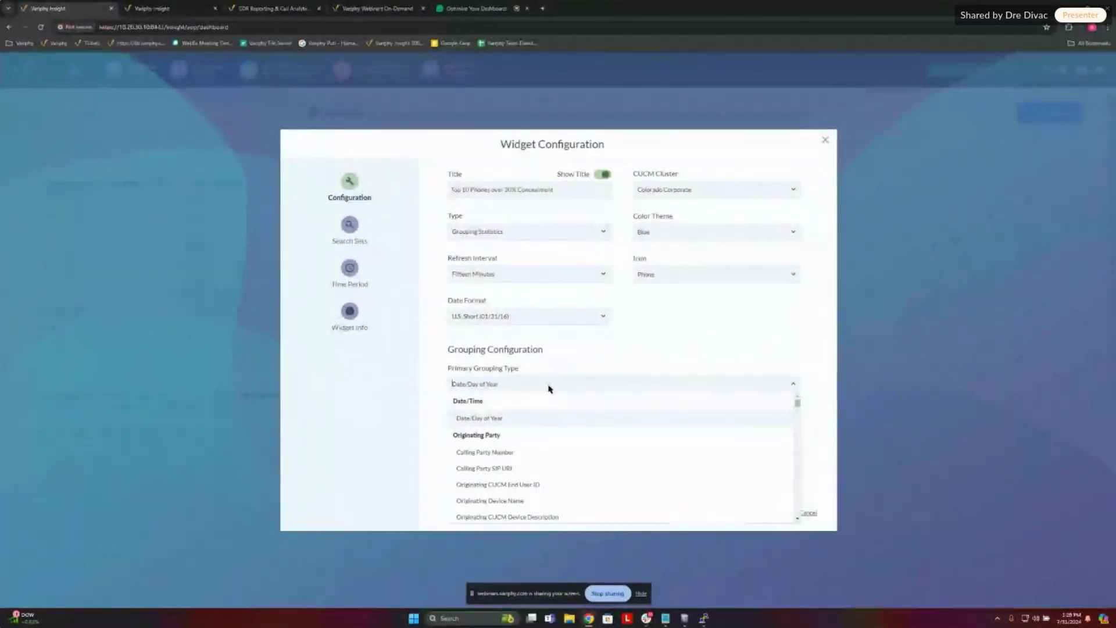
text(or)
key(BackSpace)
key(BackSpace)
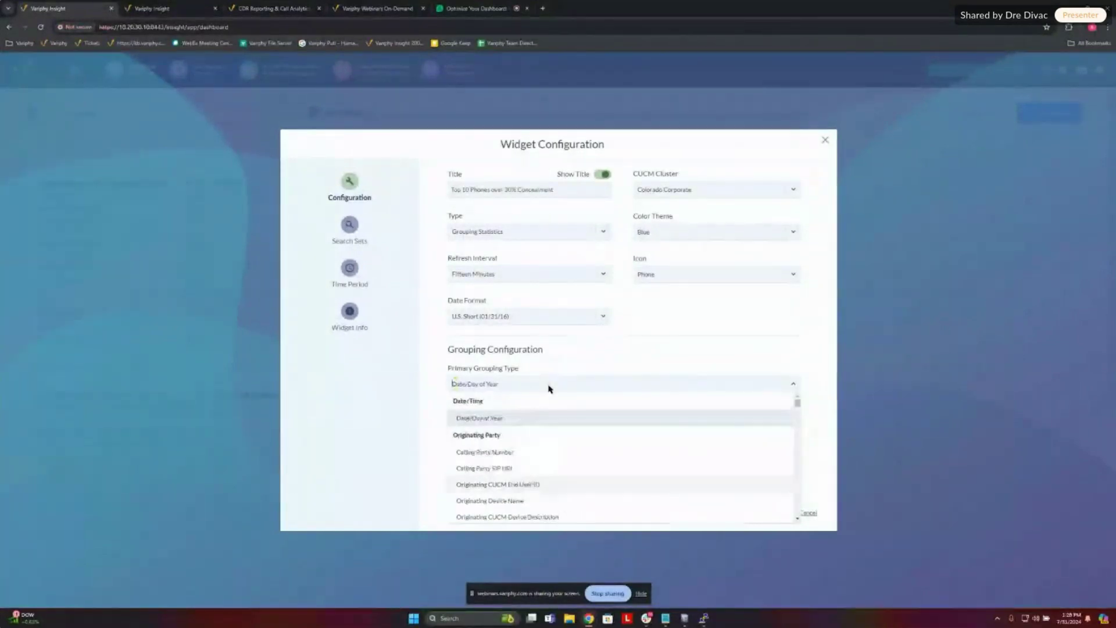
text(device name)
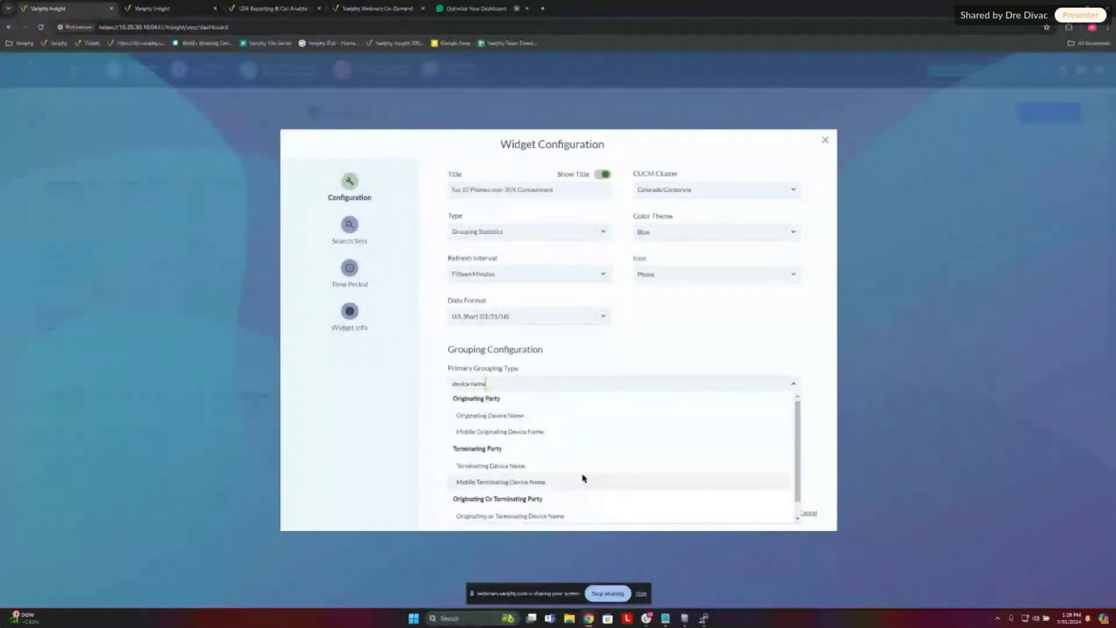
scroll(583, 476, down, 1)
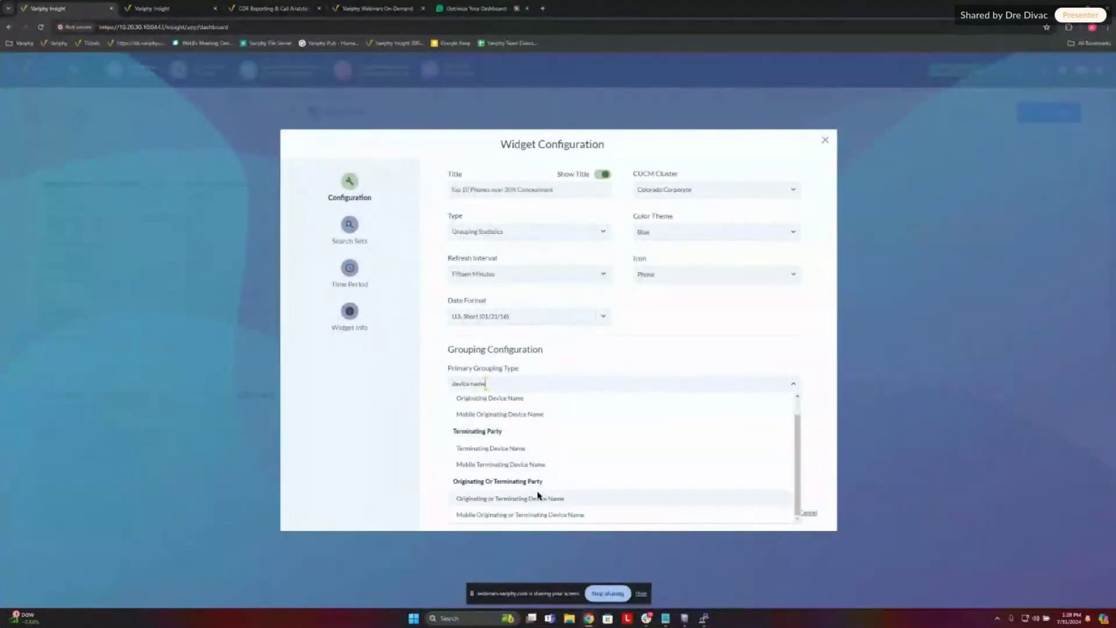
click(538, 495)
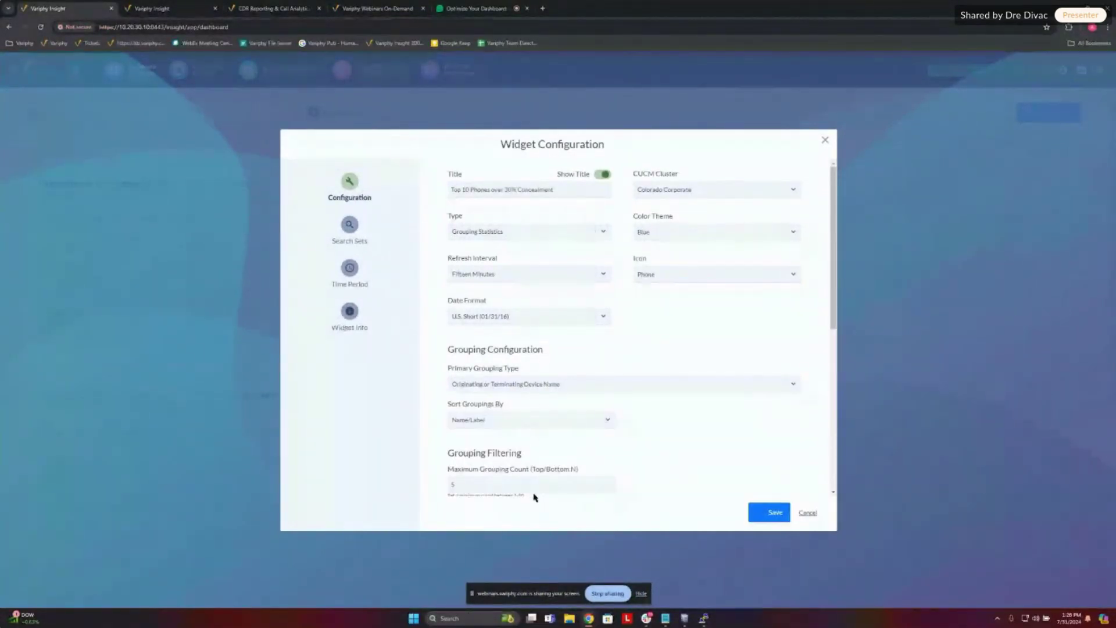
Step: Sort the widget's groupings by Total Call Count (Highest to Lowest)
scroll(651, 414, down, 1)
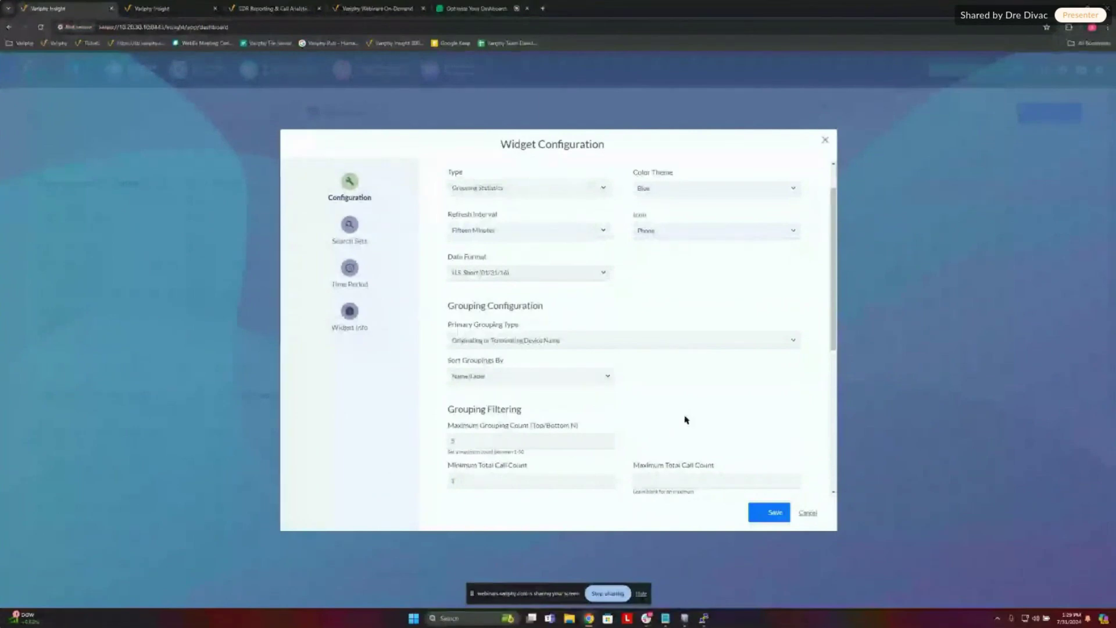
drag(832, 270, 824, 308)
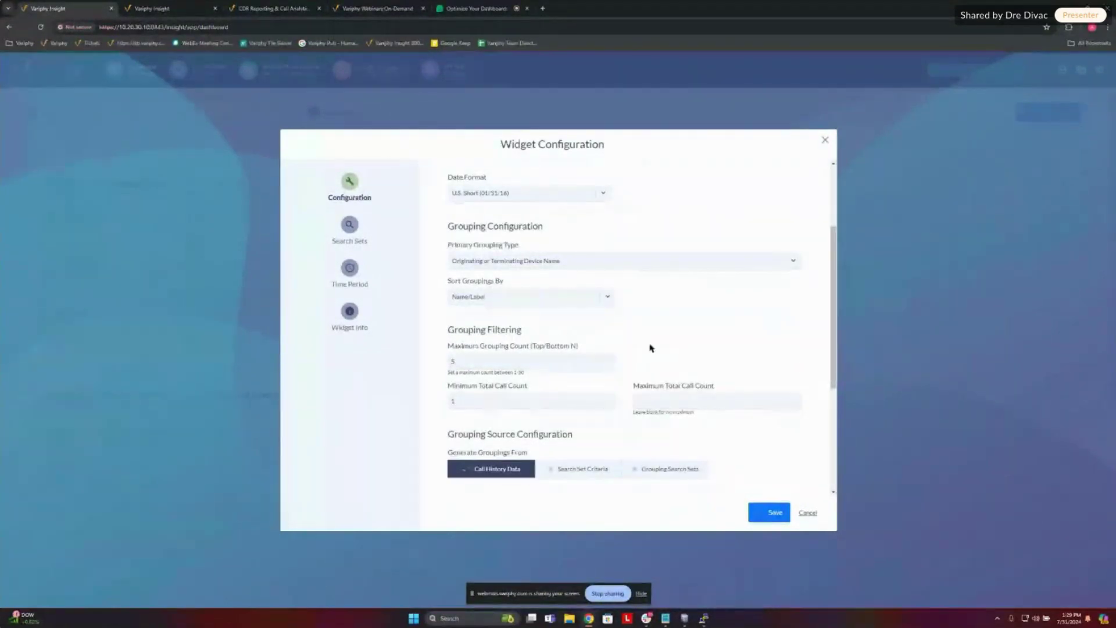
drag(493, 405, 399, 398)
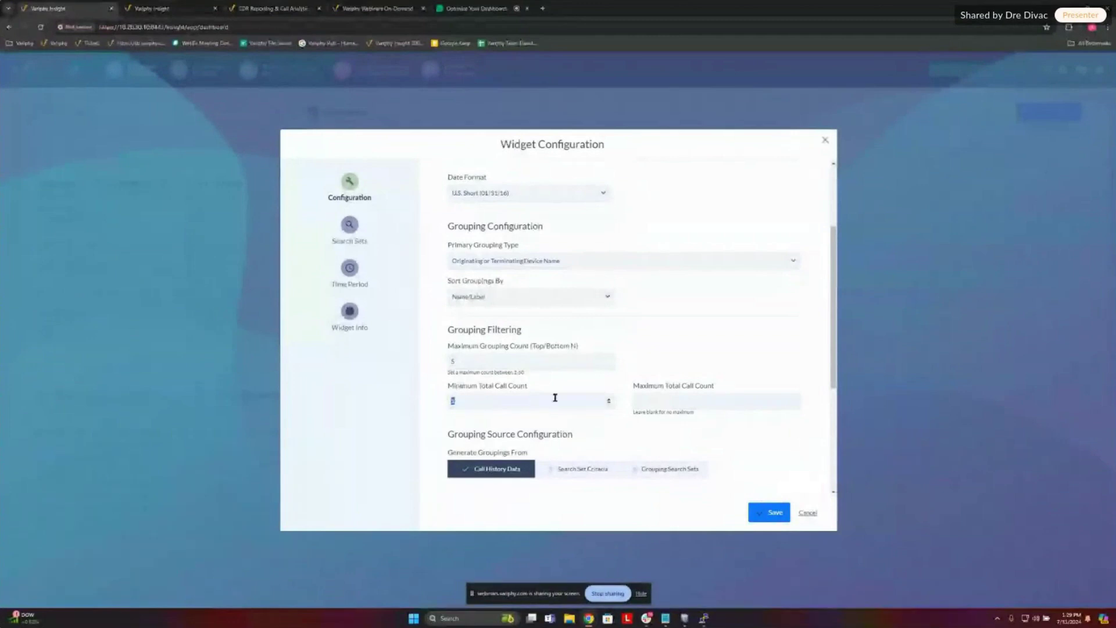
click(521, 402)
scroll(762, 319, down, 2)
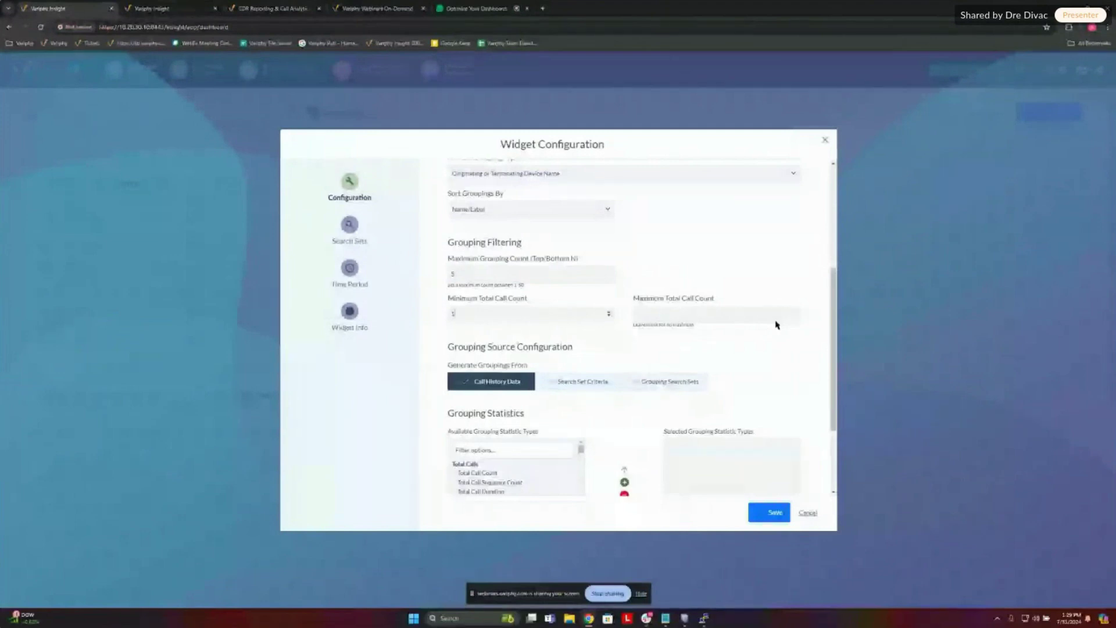
scroll(595, 294, up, 2)
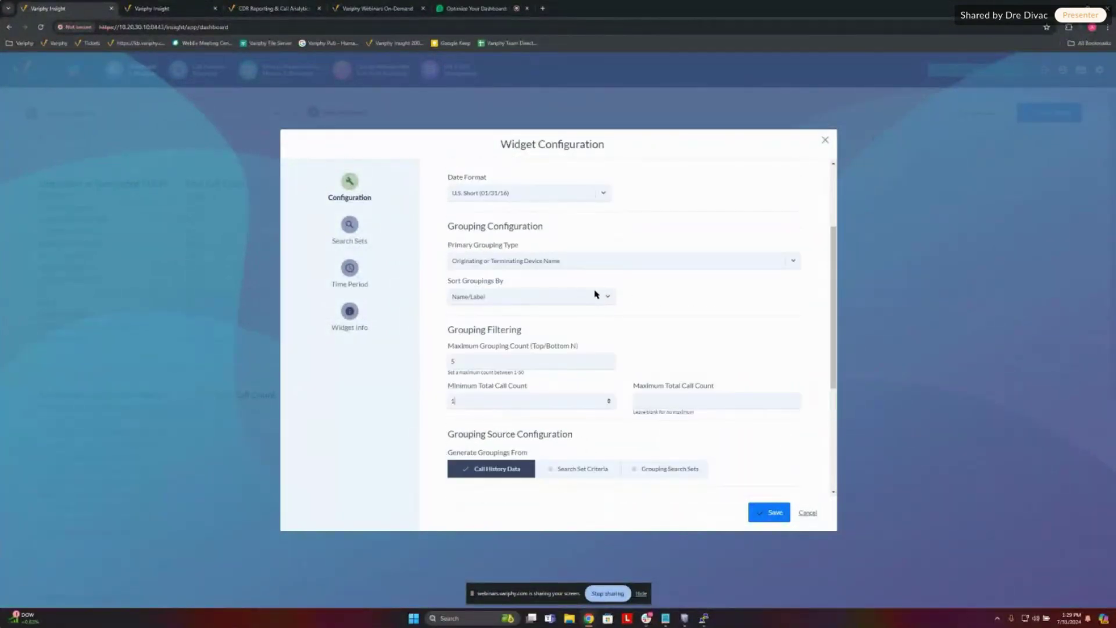
click(580, 299)
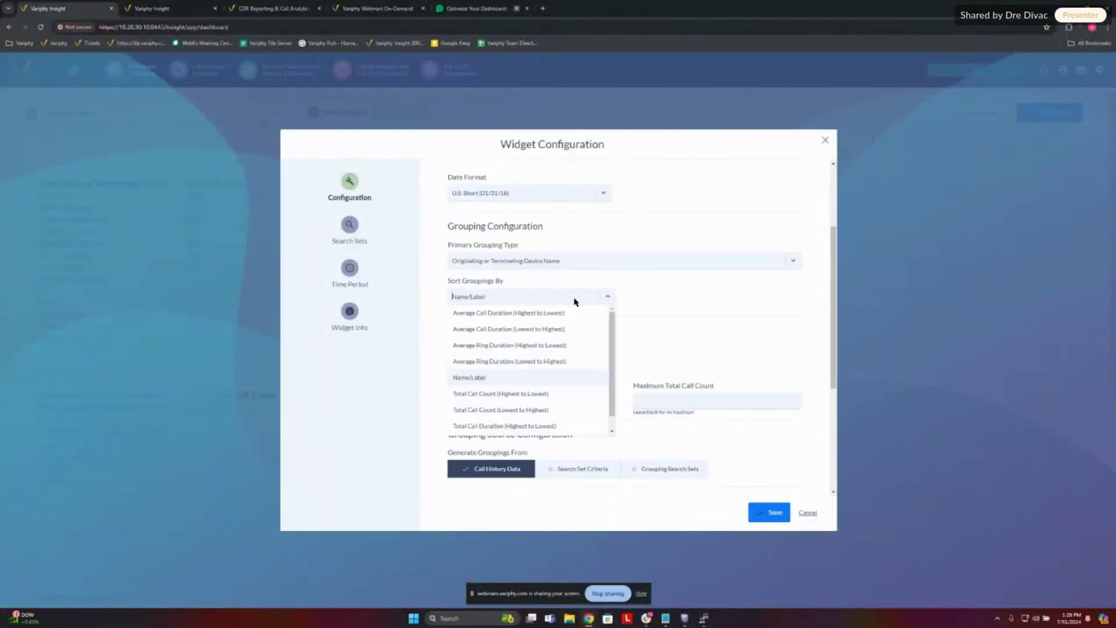
click(485, 394)
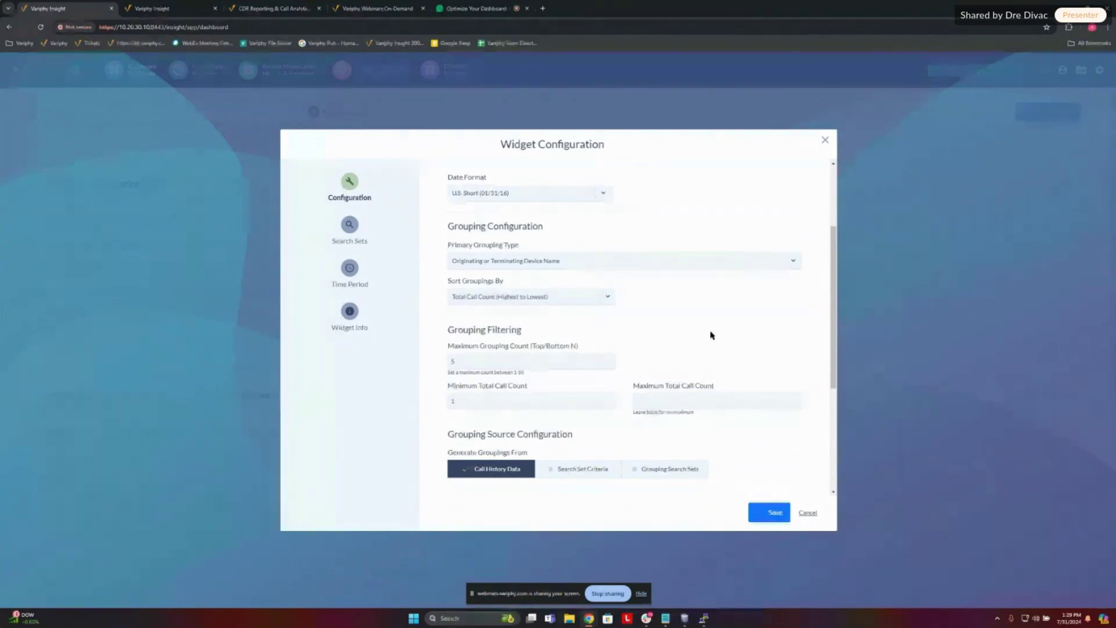
Step: Add Total Call Count as the widget's grouping statistic and save the widget
scroll(710, 333, down, 3)
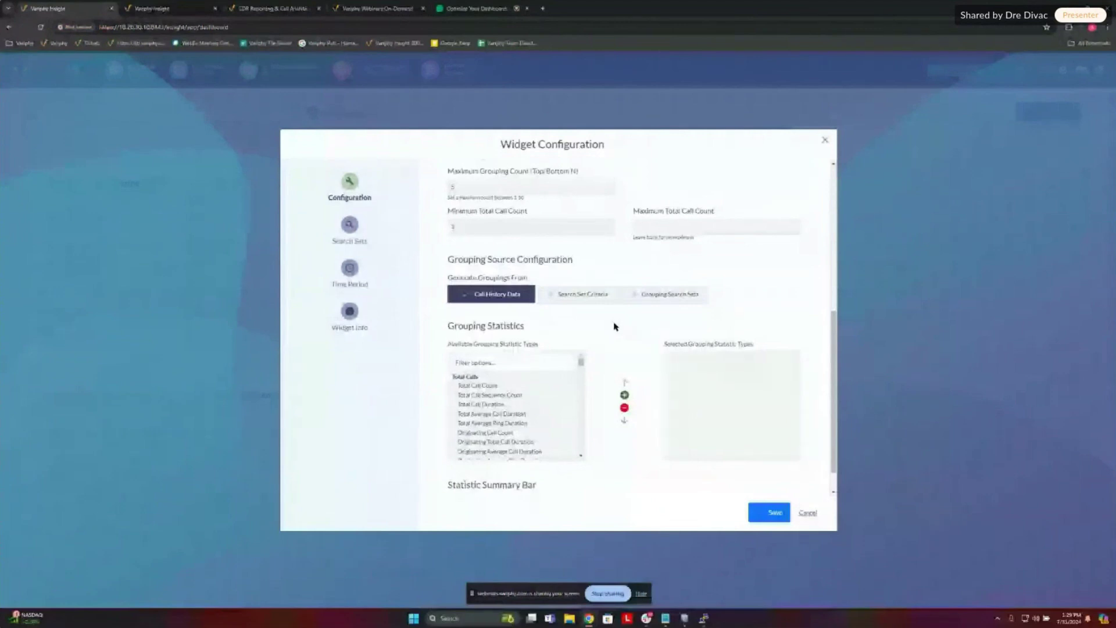
double_click(516, 386)
scroll(617, 380, down, 1)
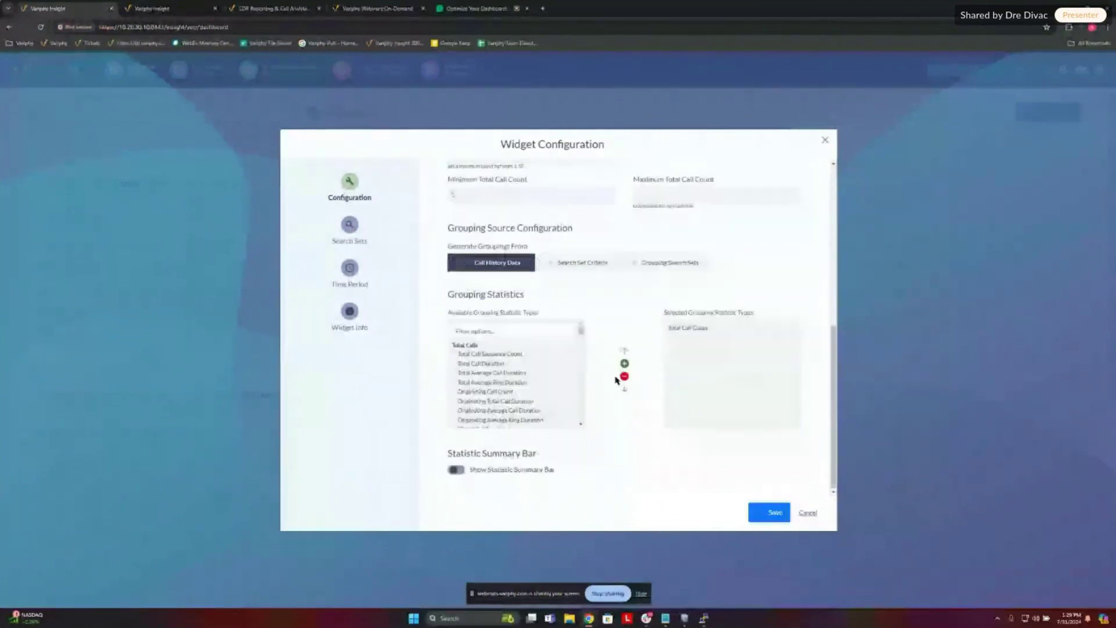
click(770, 513)
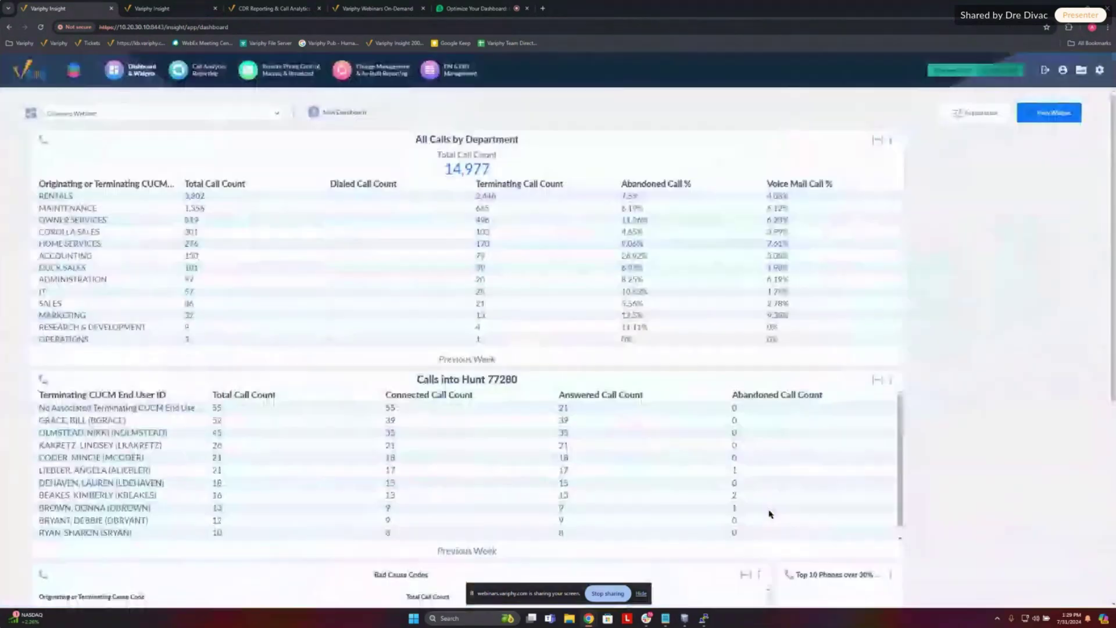
Step: Move the concealment widget directly below Bad Cause Codes and enlarge it to slightly wider than that widget
scroll(957, 391, down, 6)
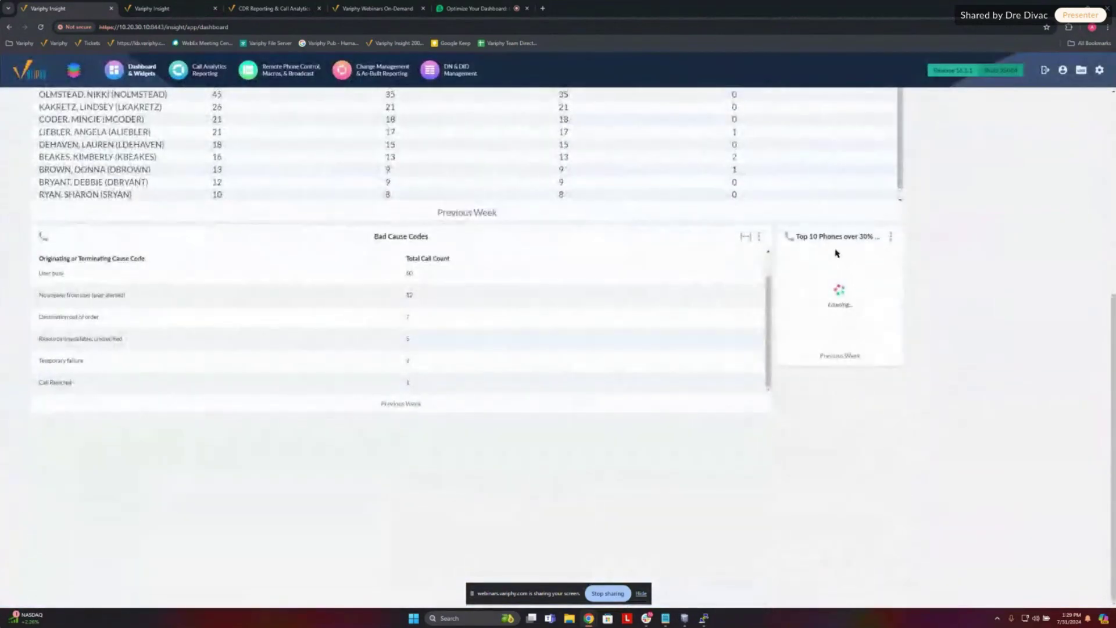
drag(839, 239, 105, 444)
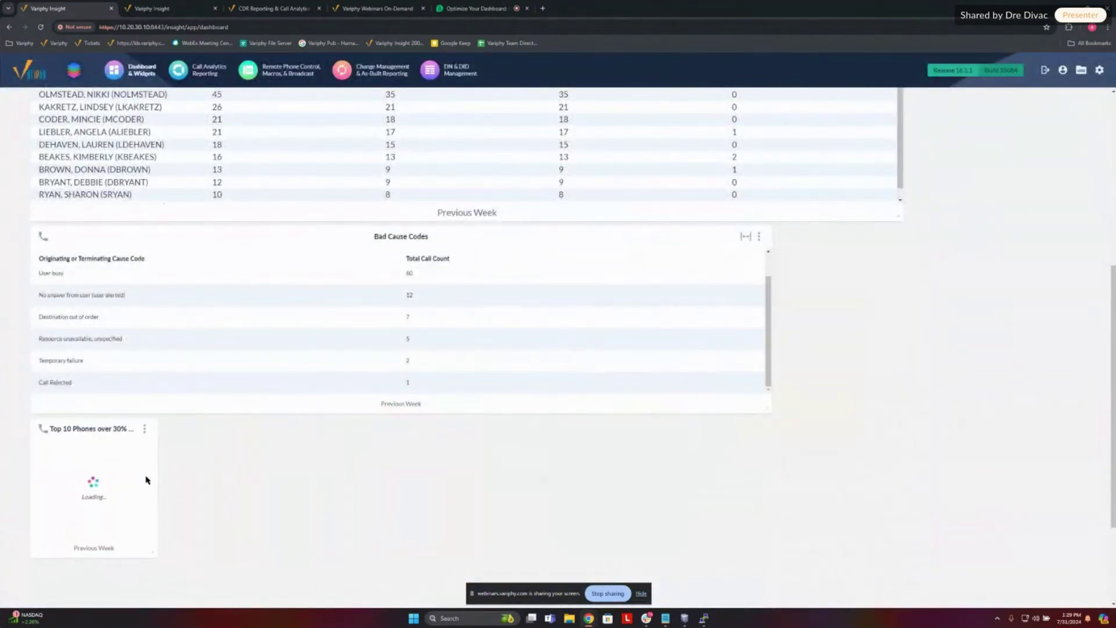
drag(154, 551, 853, 519)
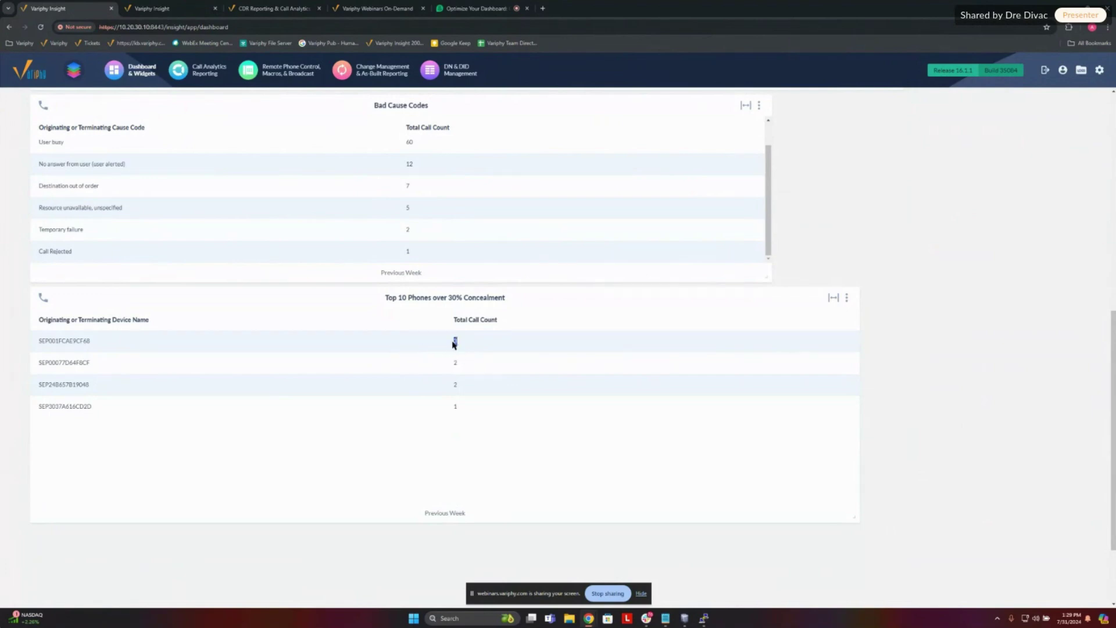
Step: Check the first device name and its total call count in the Top 10 Phones over 30% Concealment widget
drag(83, 341, 59, 341)
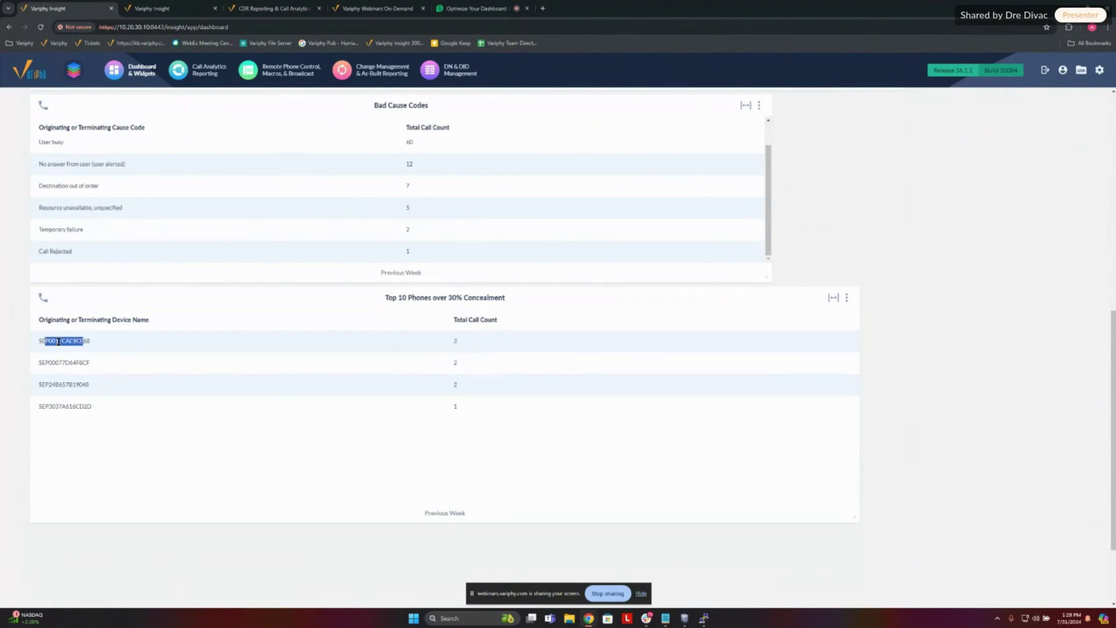
click(430, 342)
double_click(456, 341)
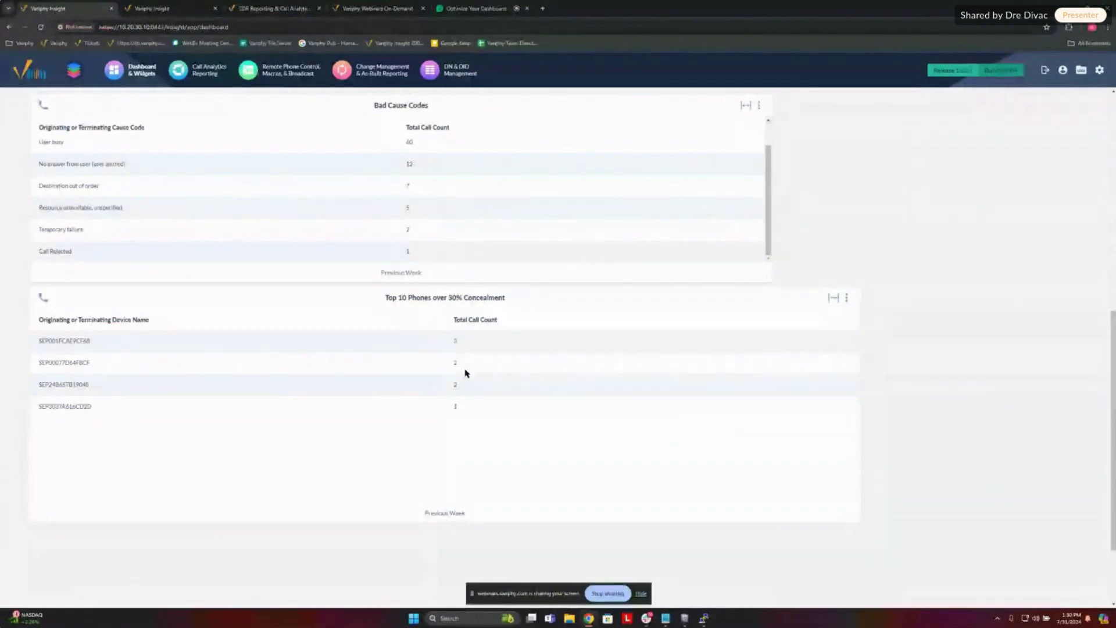
Step: View the Top 10 Phones Over 30% Severe Concealment template page and the on-demand webinar results for Quality Metrics
click(273, 9)
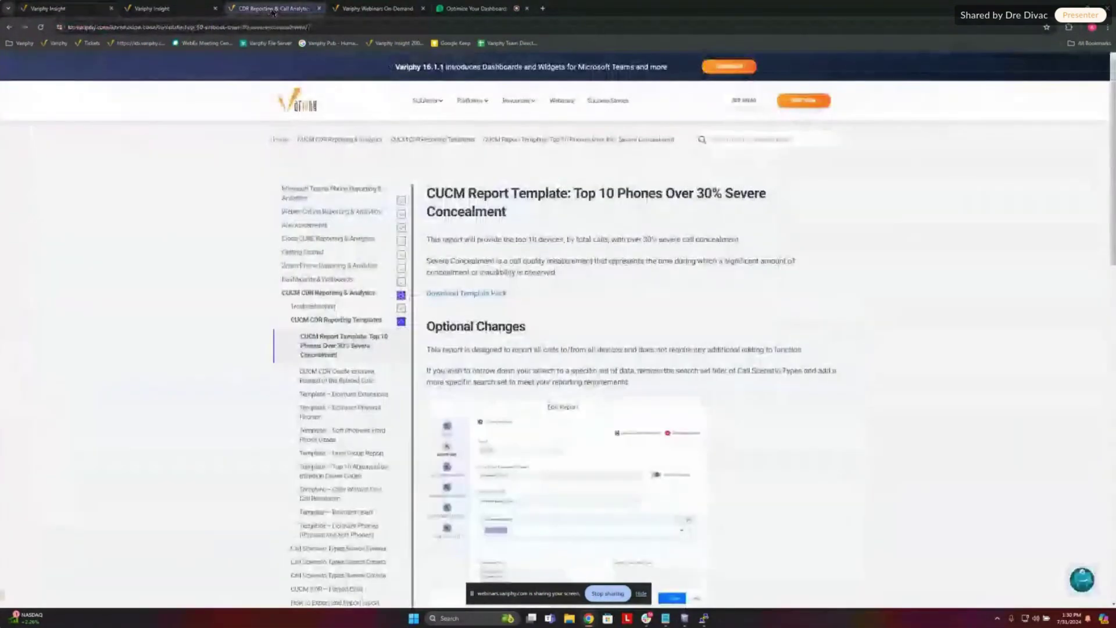
click(375, 9)
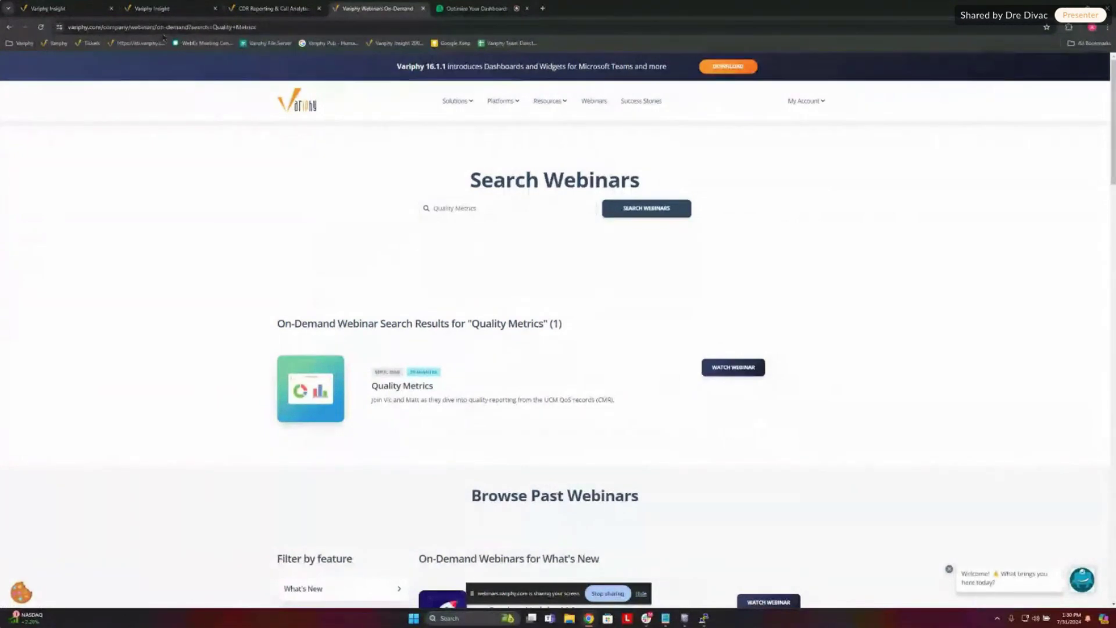
Step: Open the *Top 10 Phones over 30% Concealment report for editing and examine its search set and search set statistics
click(153, 9)
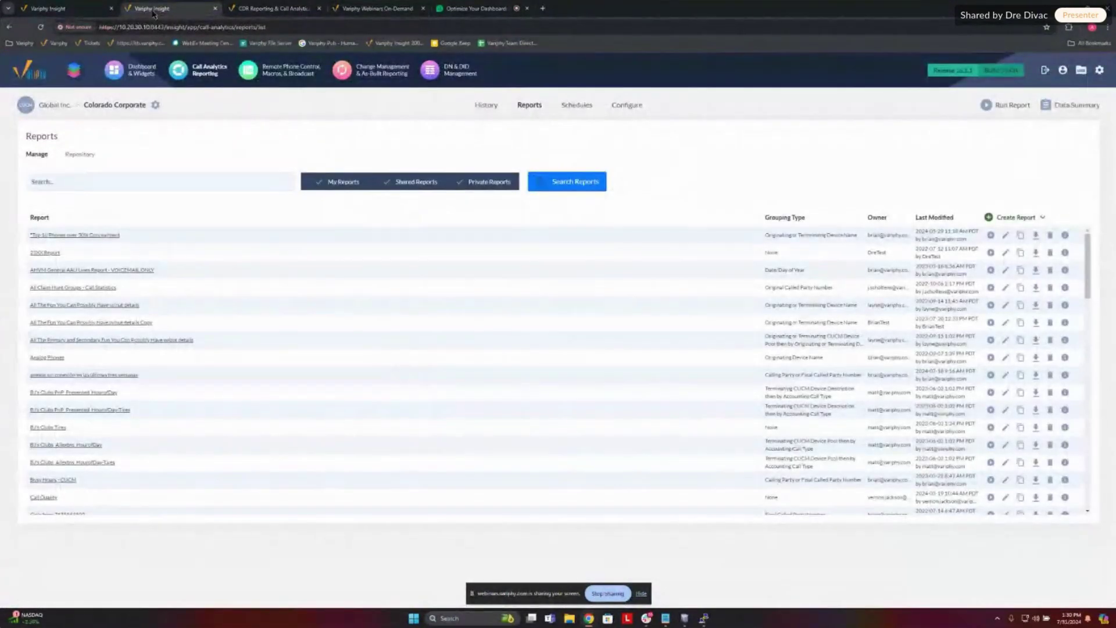
click(112, 240)
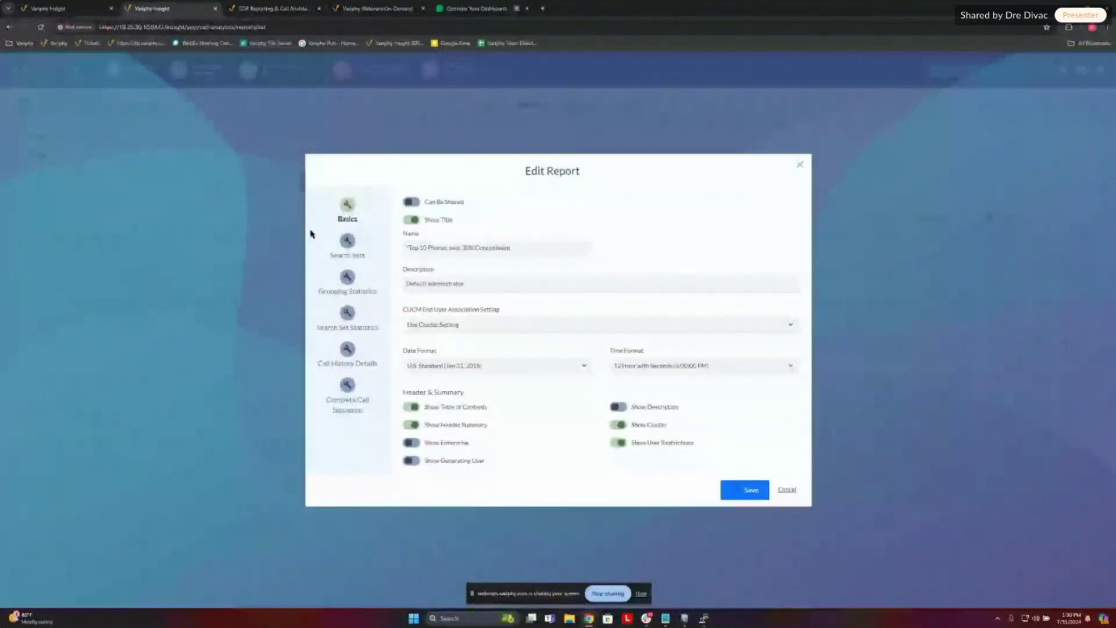
click(347, 241)
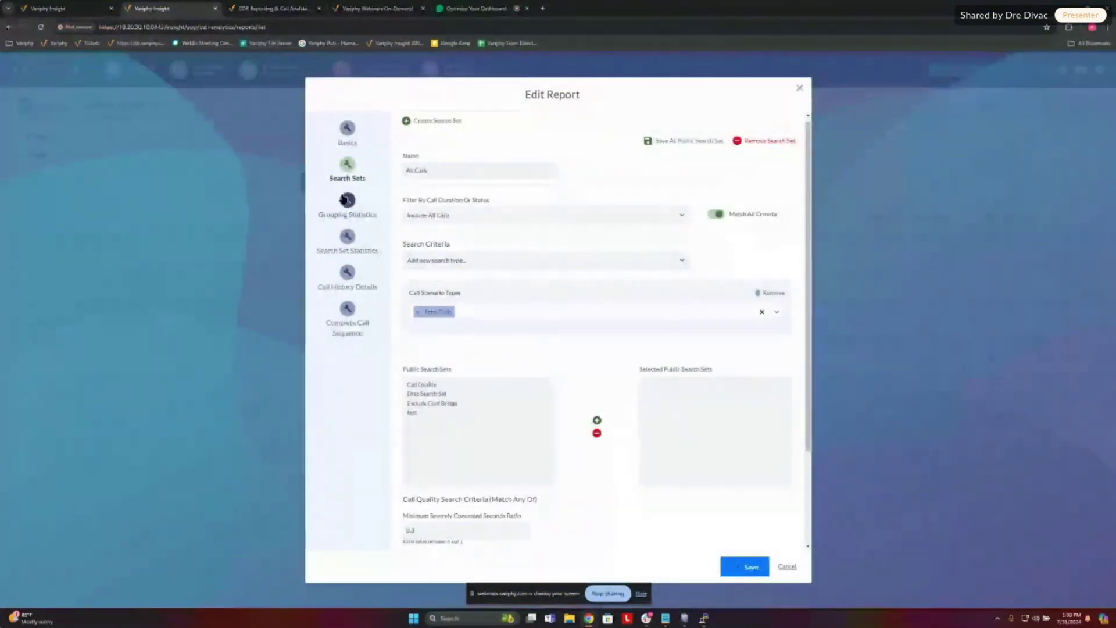
click(347, 237)
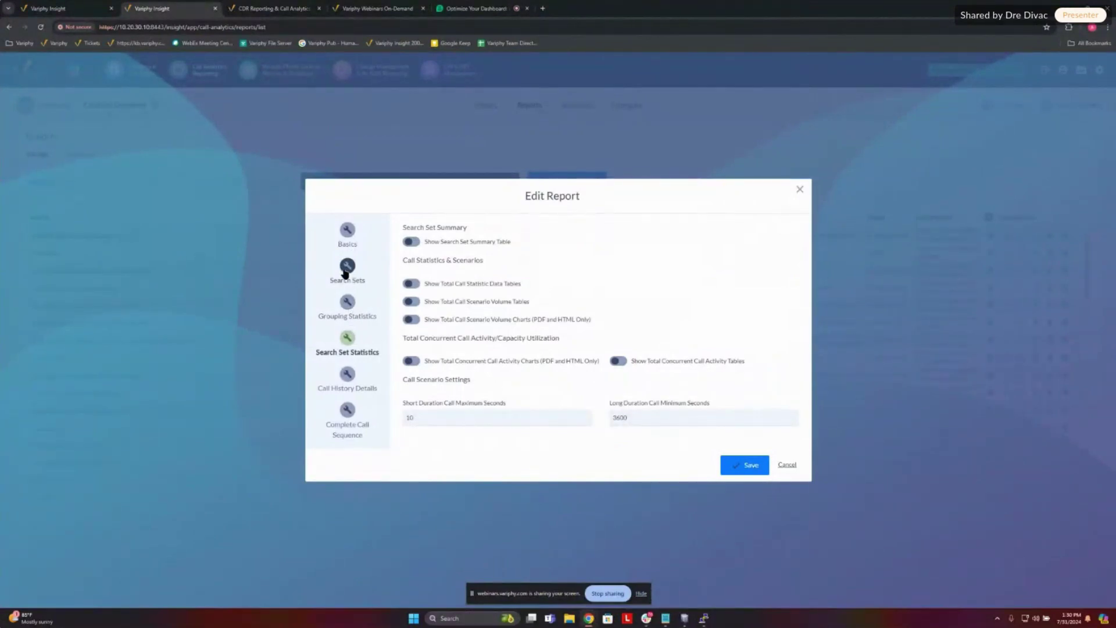
Step: Examine the report's grouping statistics and search set statistics settings and close the report without saving
click(347, 302)
scroll(558, 354, down, 4)
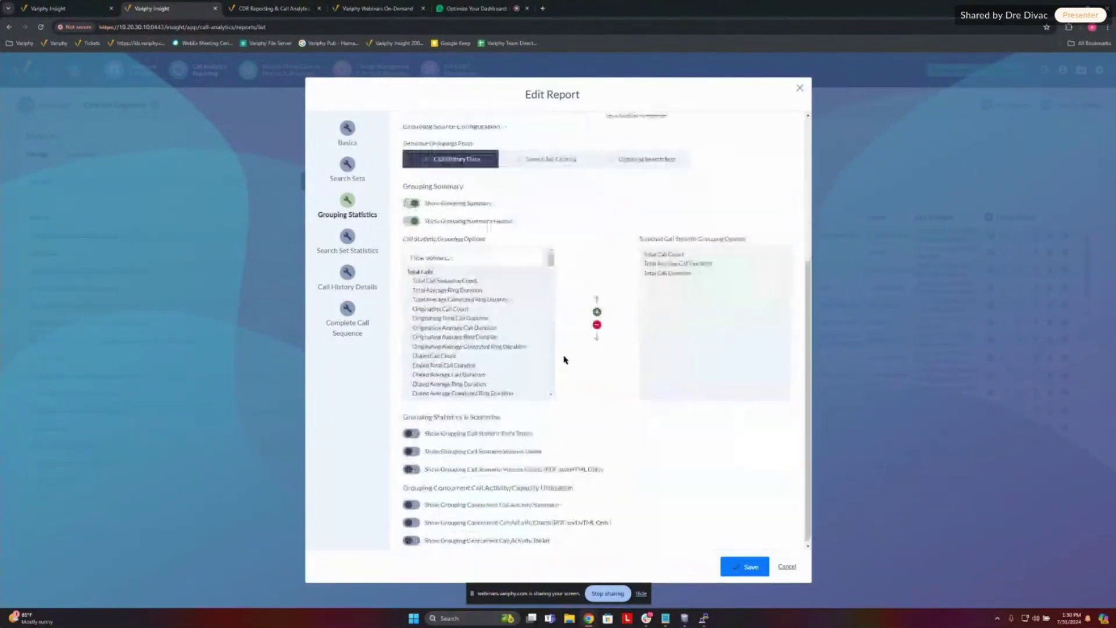
scroll(566, 360, up, 3)
click(348, 241)
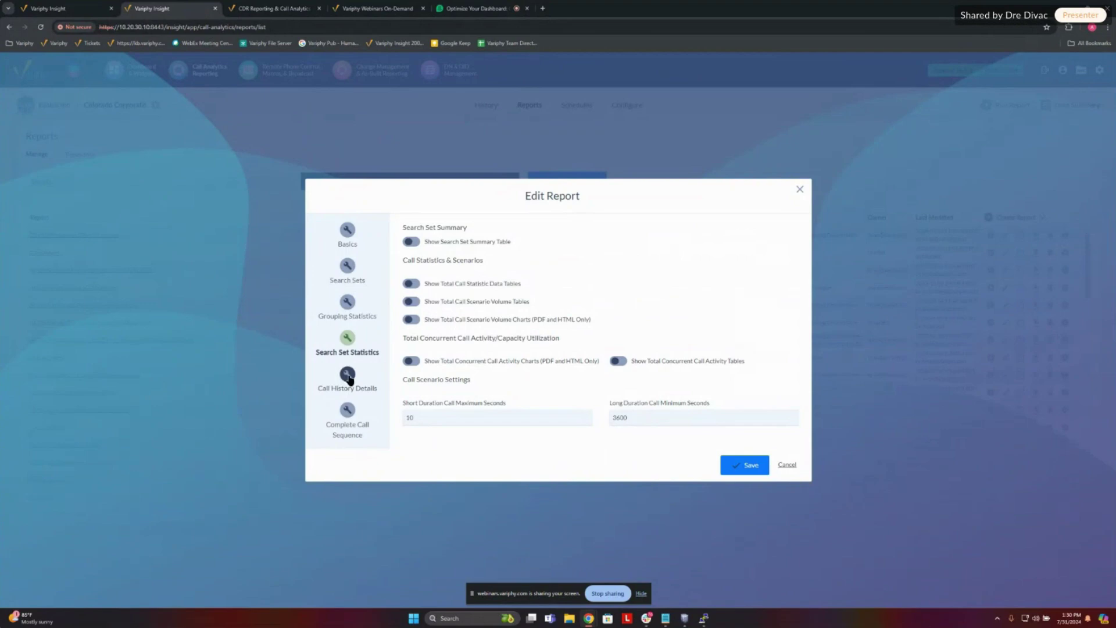
click(779, 463)
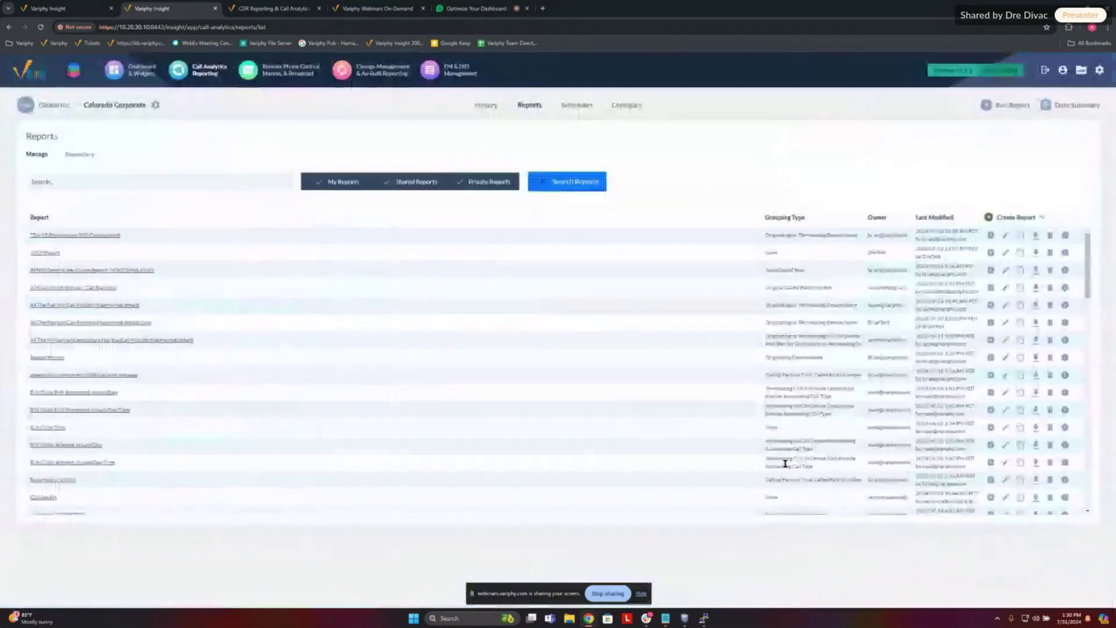
Step: Reopen the *Top 10 Phones over 30% Concealment report and examine its search set criteria, including the Minimum Severely Concealed Seconds Ratio
click(81, 236)
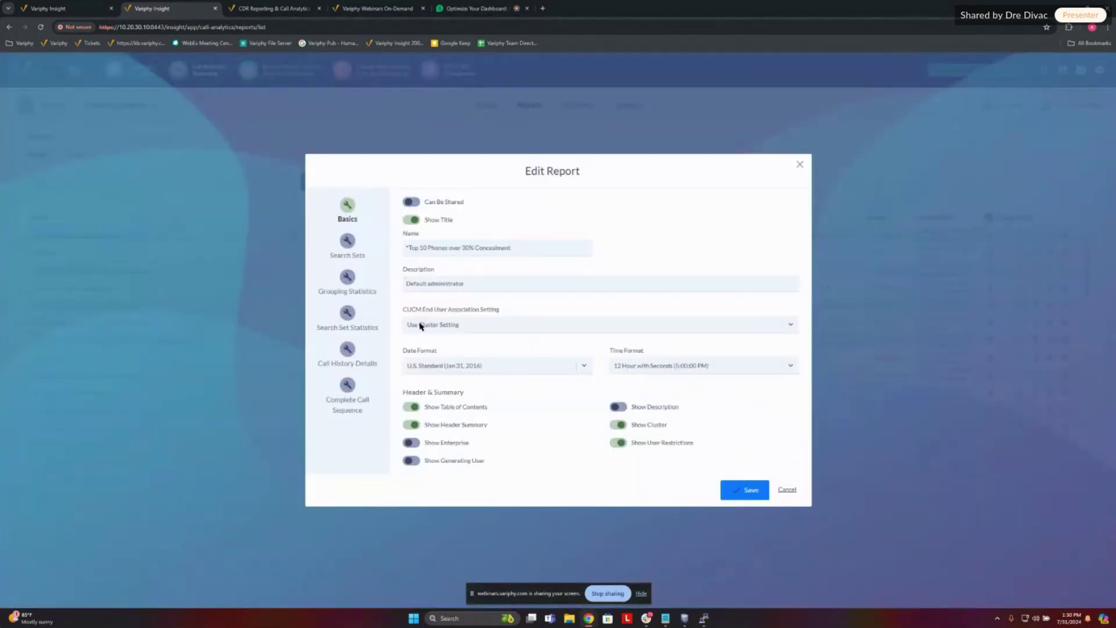
click(349, 247)
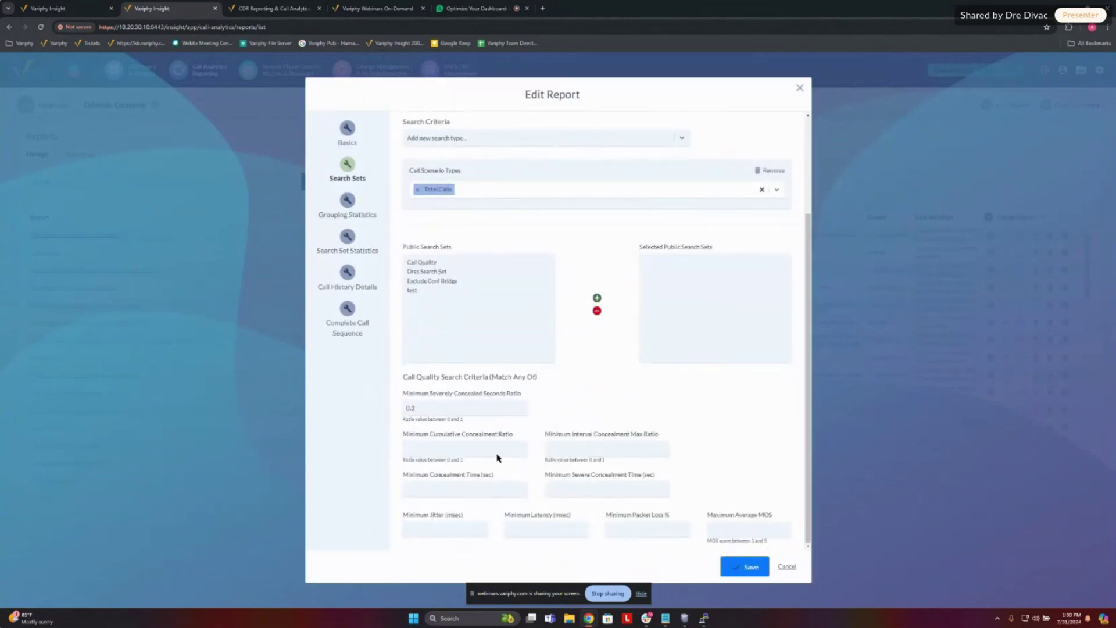
scroll(559, 362, up, 3)
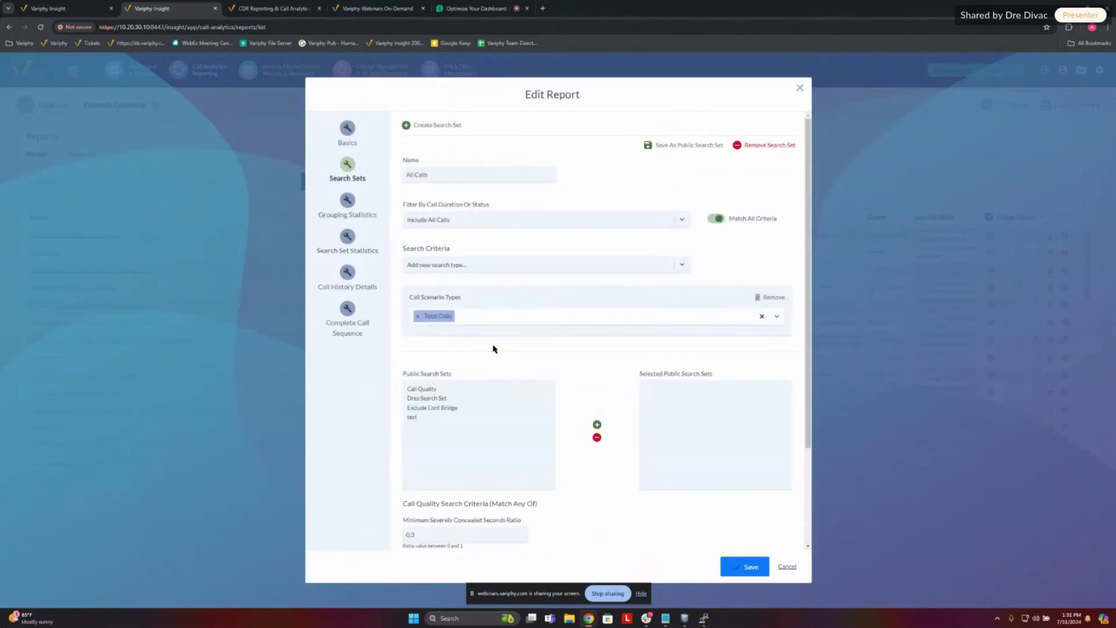
scroll(572, 354, down, 2)
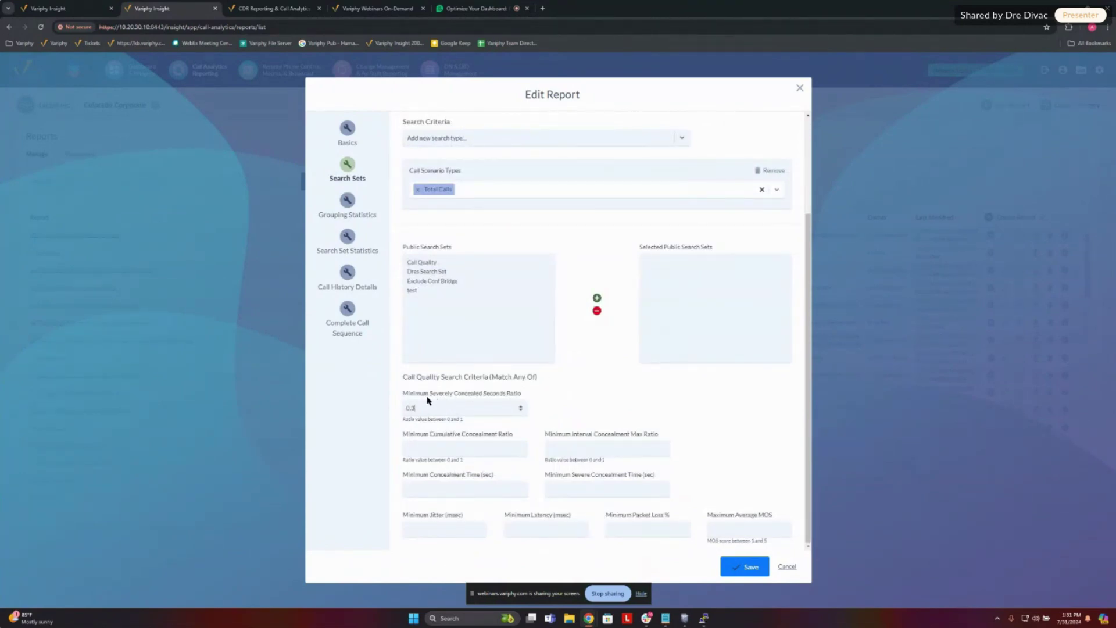
drag(463, 418, 443, 418)
click(445, 415)
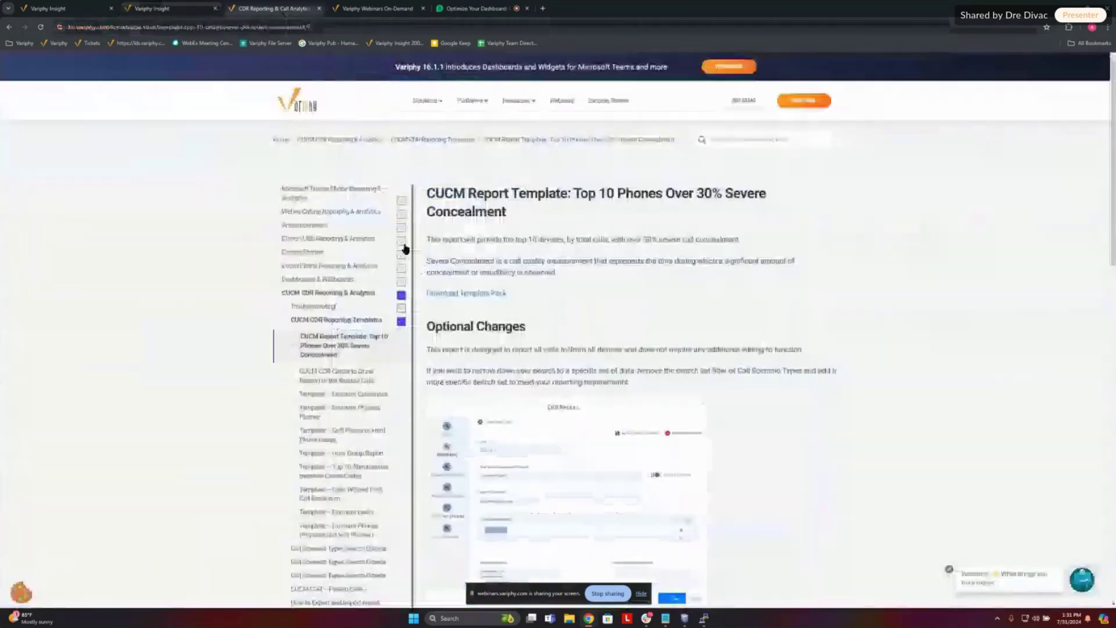
Step: View the knowledge base page for the Top 10 Phones Over 30% Severe Concealment report template, highlighting its title
click(273, 8)
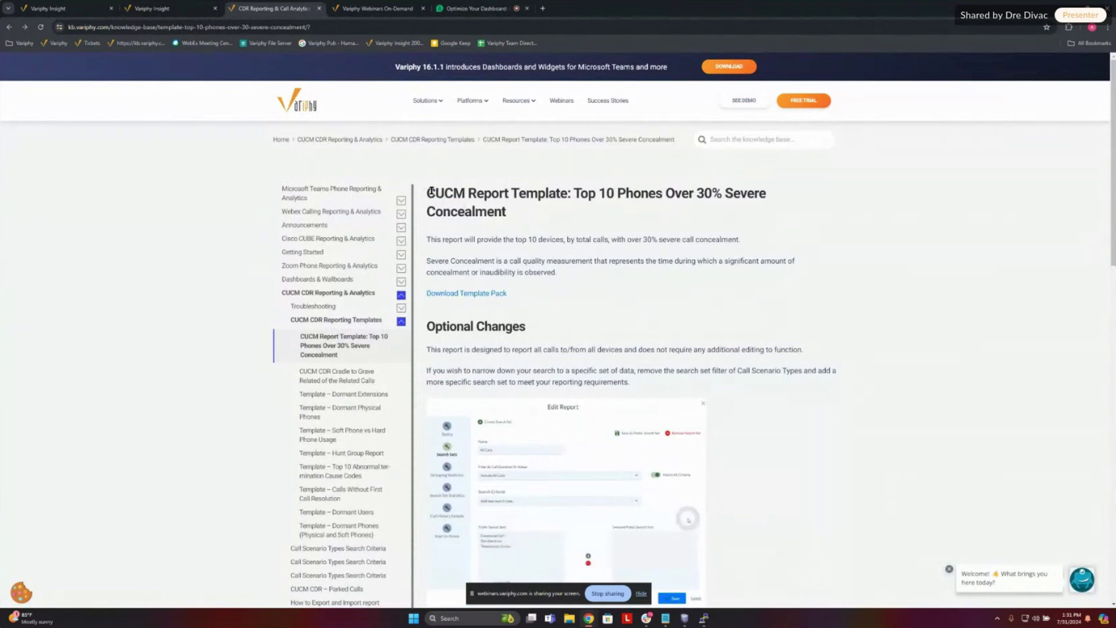
drag(426, 193, 766, 199)
click(593, 222)
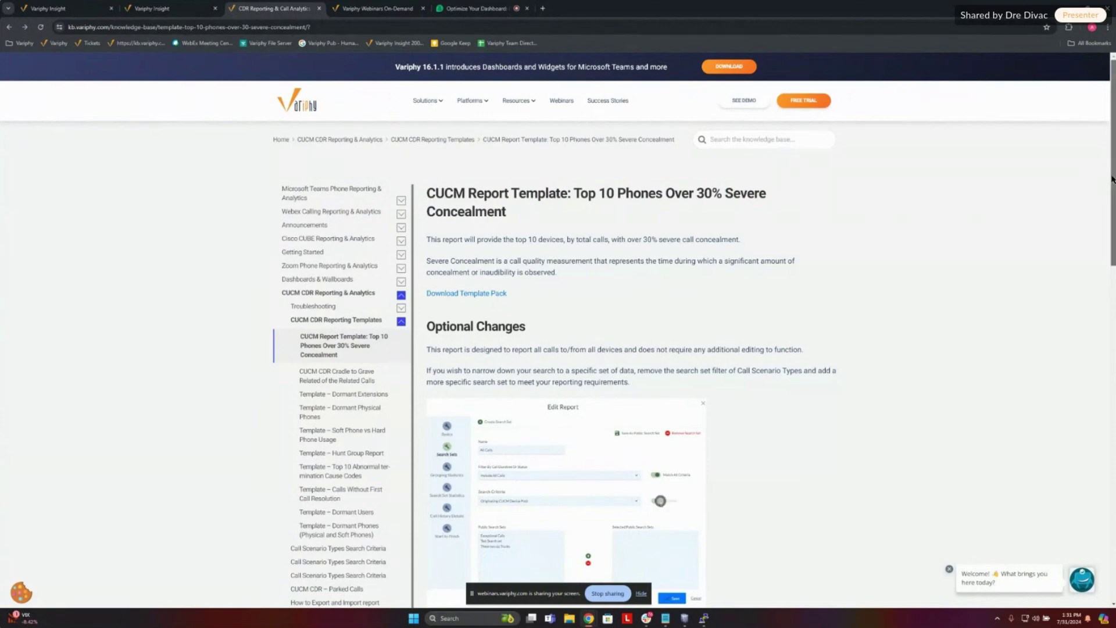
mouse_move(1111, 179)
mouse_down()
mouse_move(1111, 300)
mouse_move(1100, 168)
mouse_up()
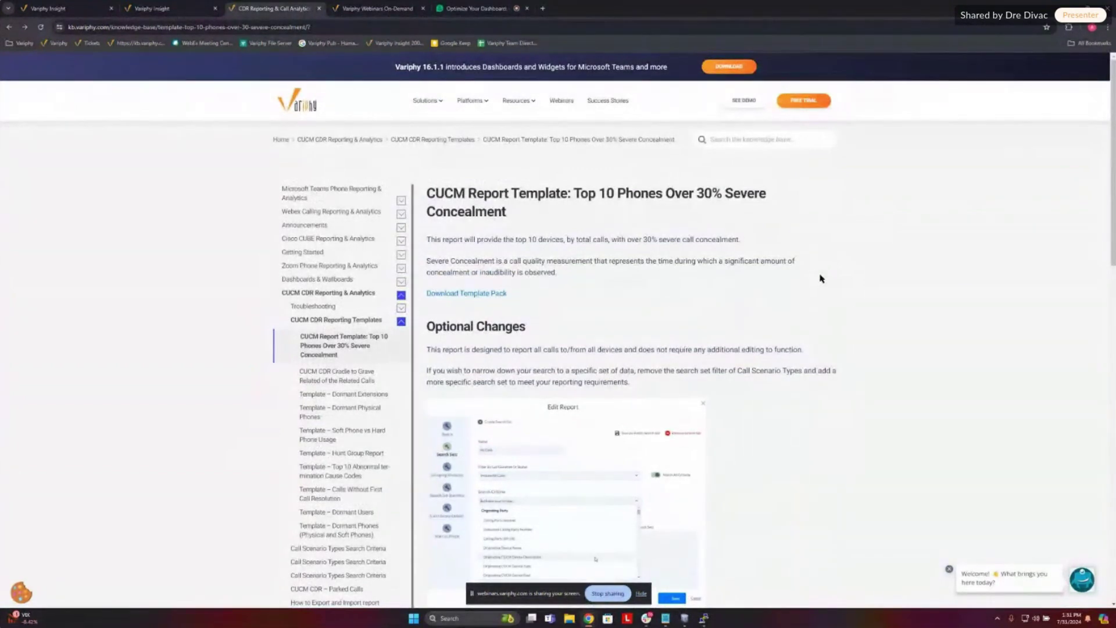
Step: Return to the Variphy dashboard and review the widgets above Bad Cause Codes, including Calls into Hunt 77280
click(64, 8)
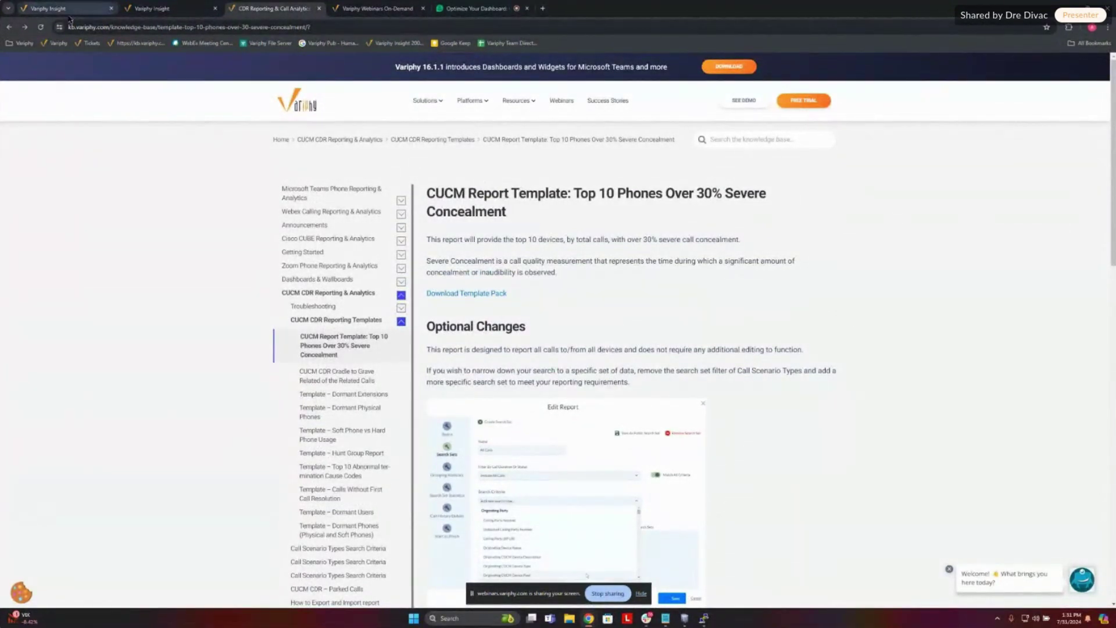
scroll(851, 355, up, 5)
scroll(851, 355, up, 3)
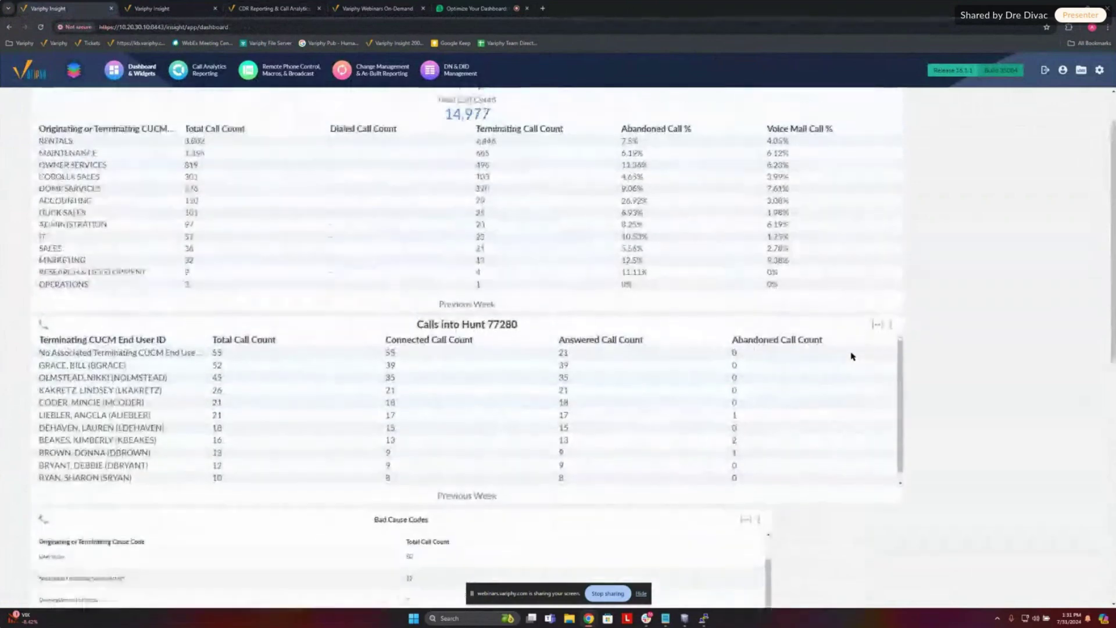